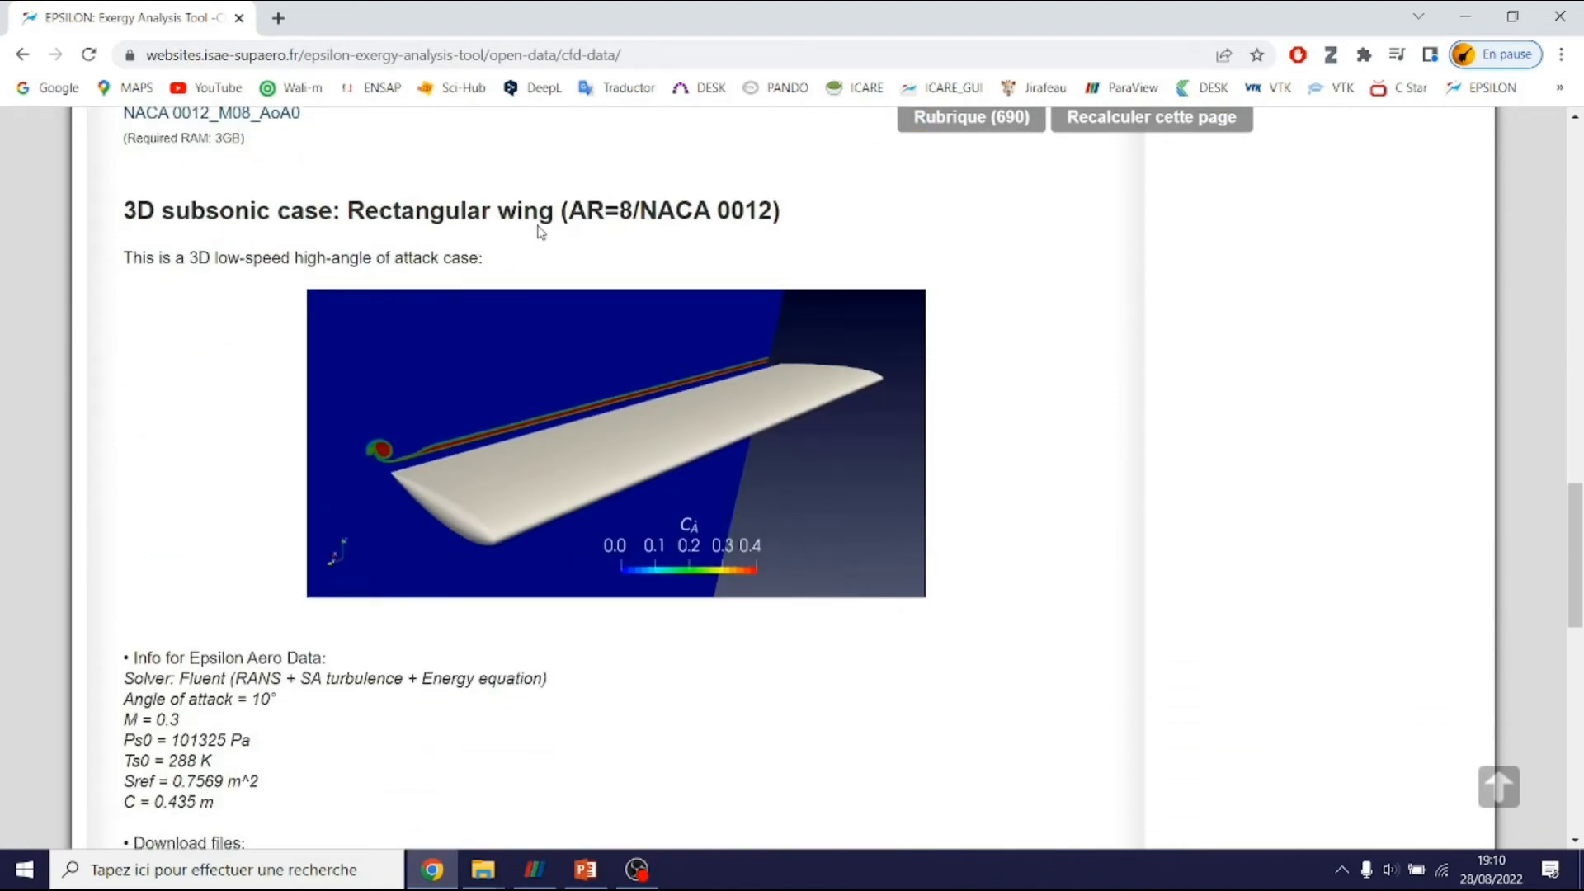
Highlight the M = 0.3 flow condition on the EPSILON website page
scroll(534, 221, "down", 1)
left_click_drag(279, 597, 124, 618)
scroll(453, 582, "up", 1)
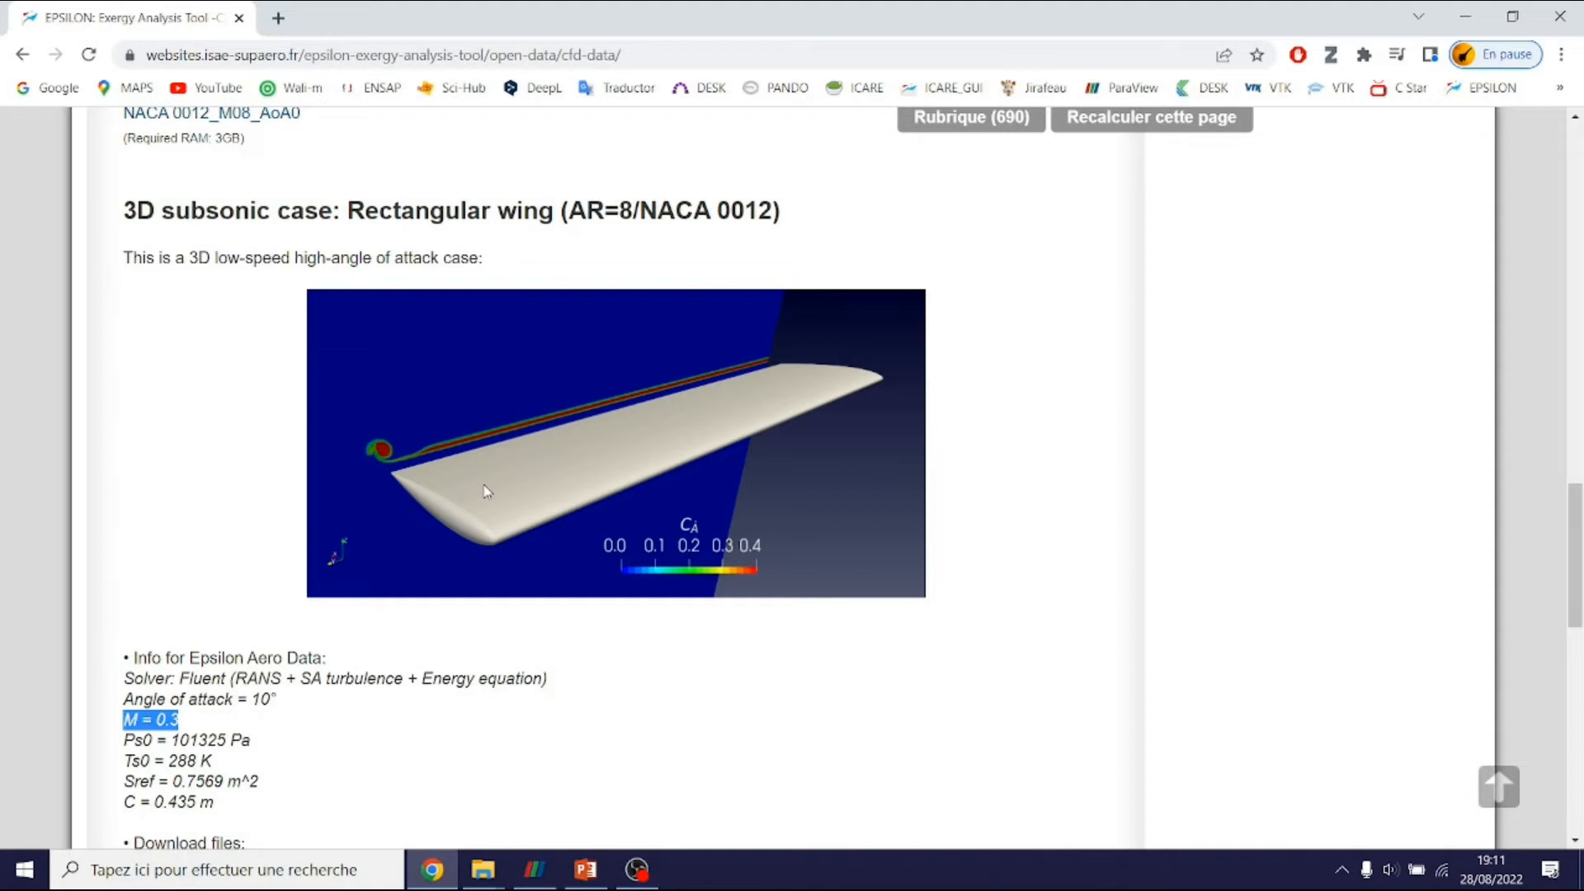
Return to ParaView and check EpsilonAeroData1's settings: Alpha 10° and Sref 0.7569
left_click(541, 863)
left_click(224, 213)
left_click(126, 235)
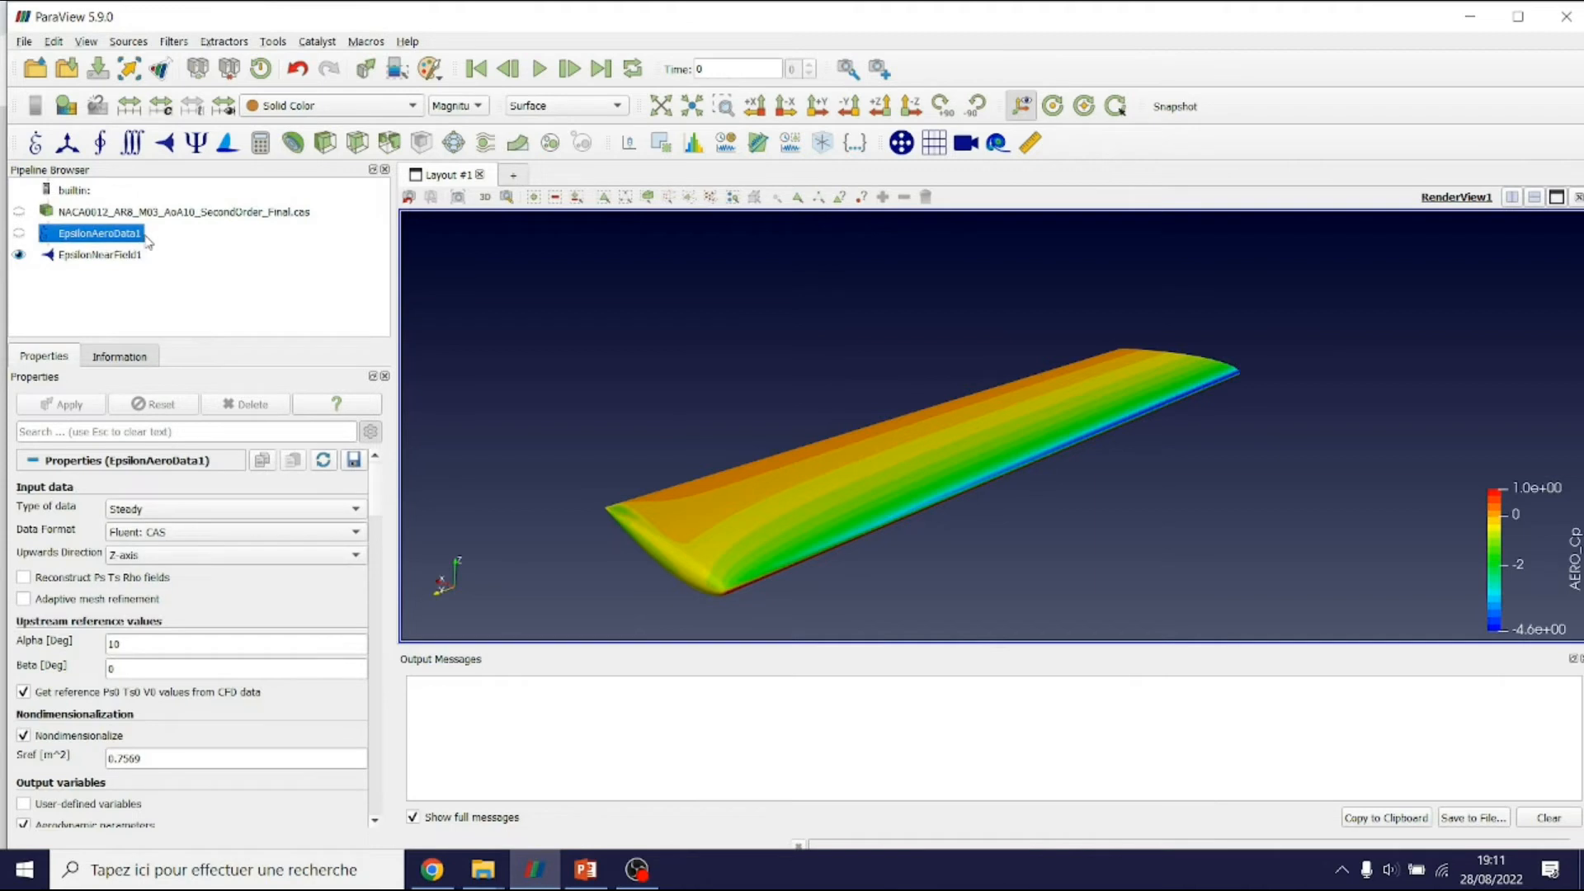
Review the near-field and aero data settings, then add an Epsilon Poisson Solver to EpsilonAeroData1
left_click(103, 256)
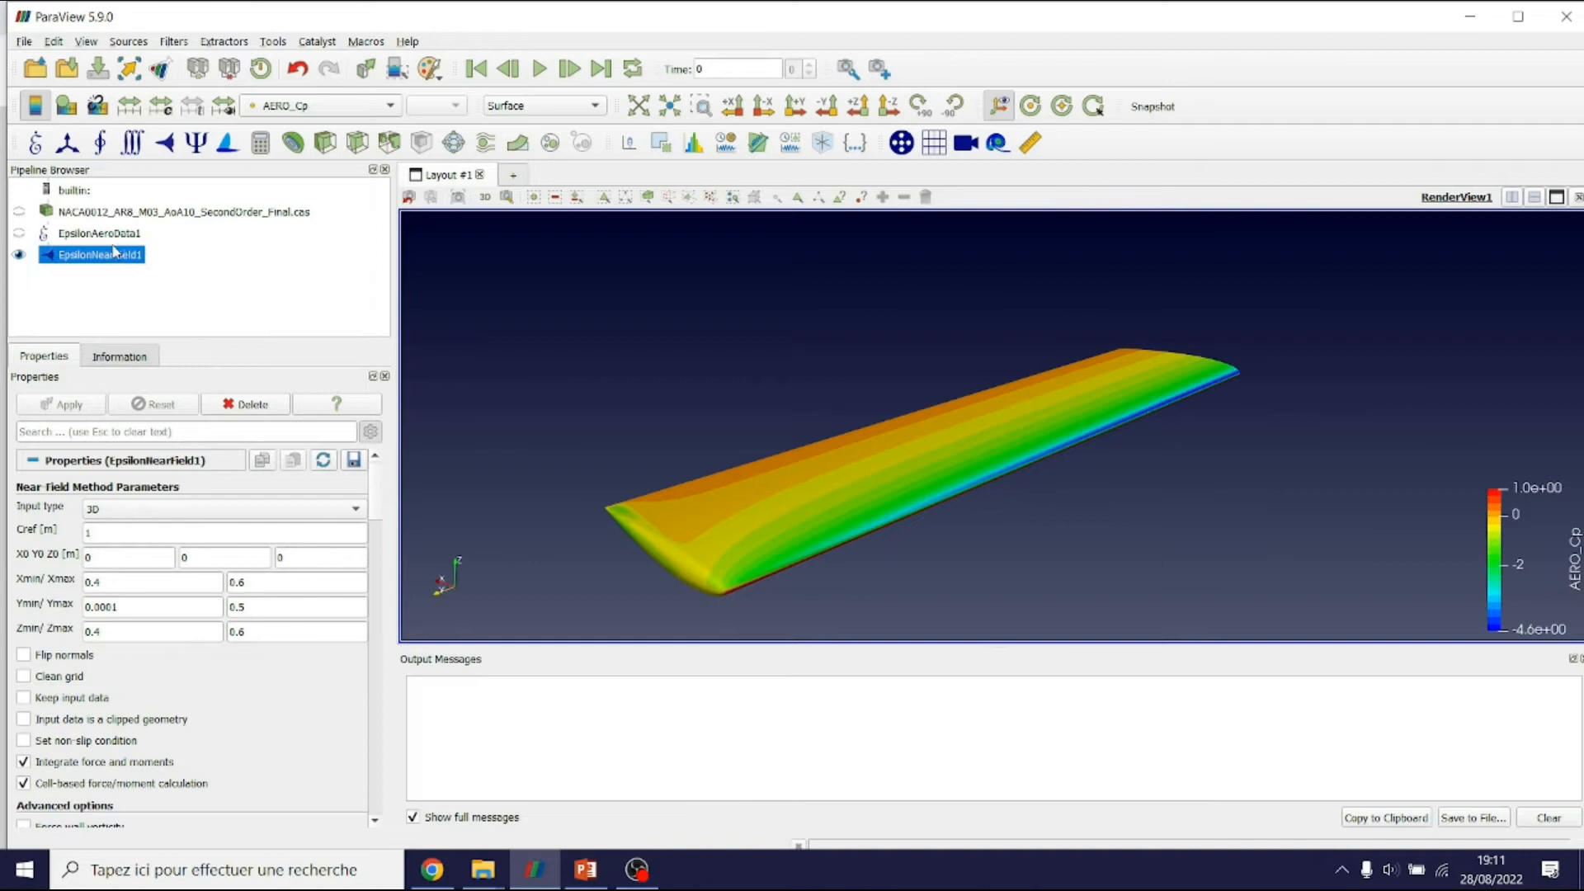
left_click(83, 237)
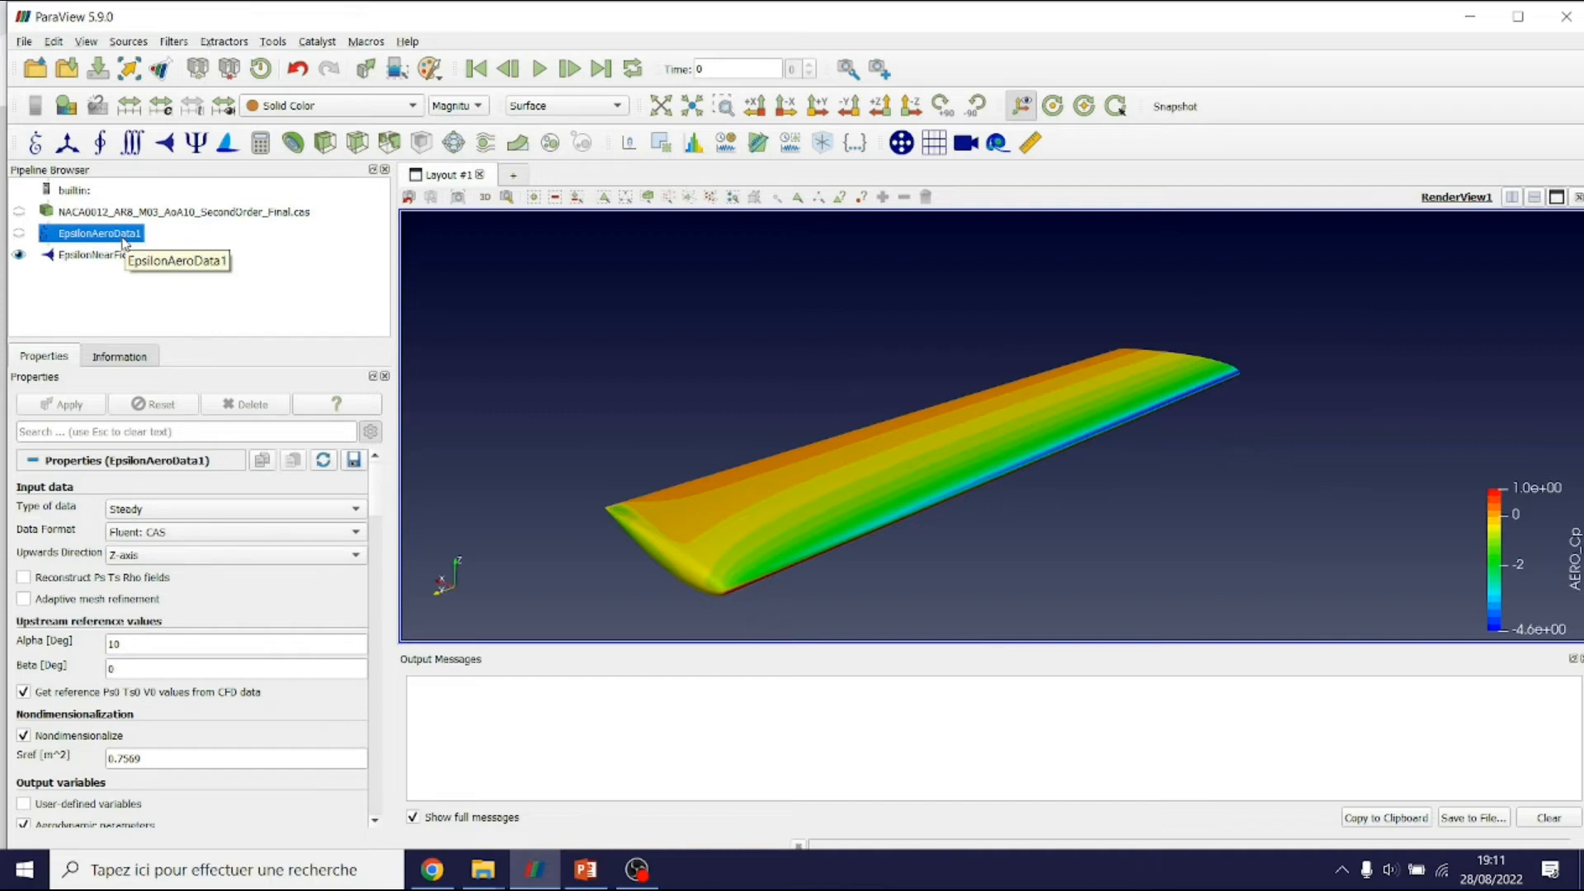
left_click(196, 144)
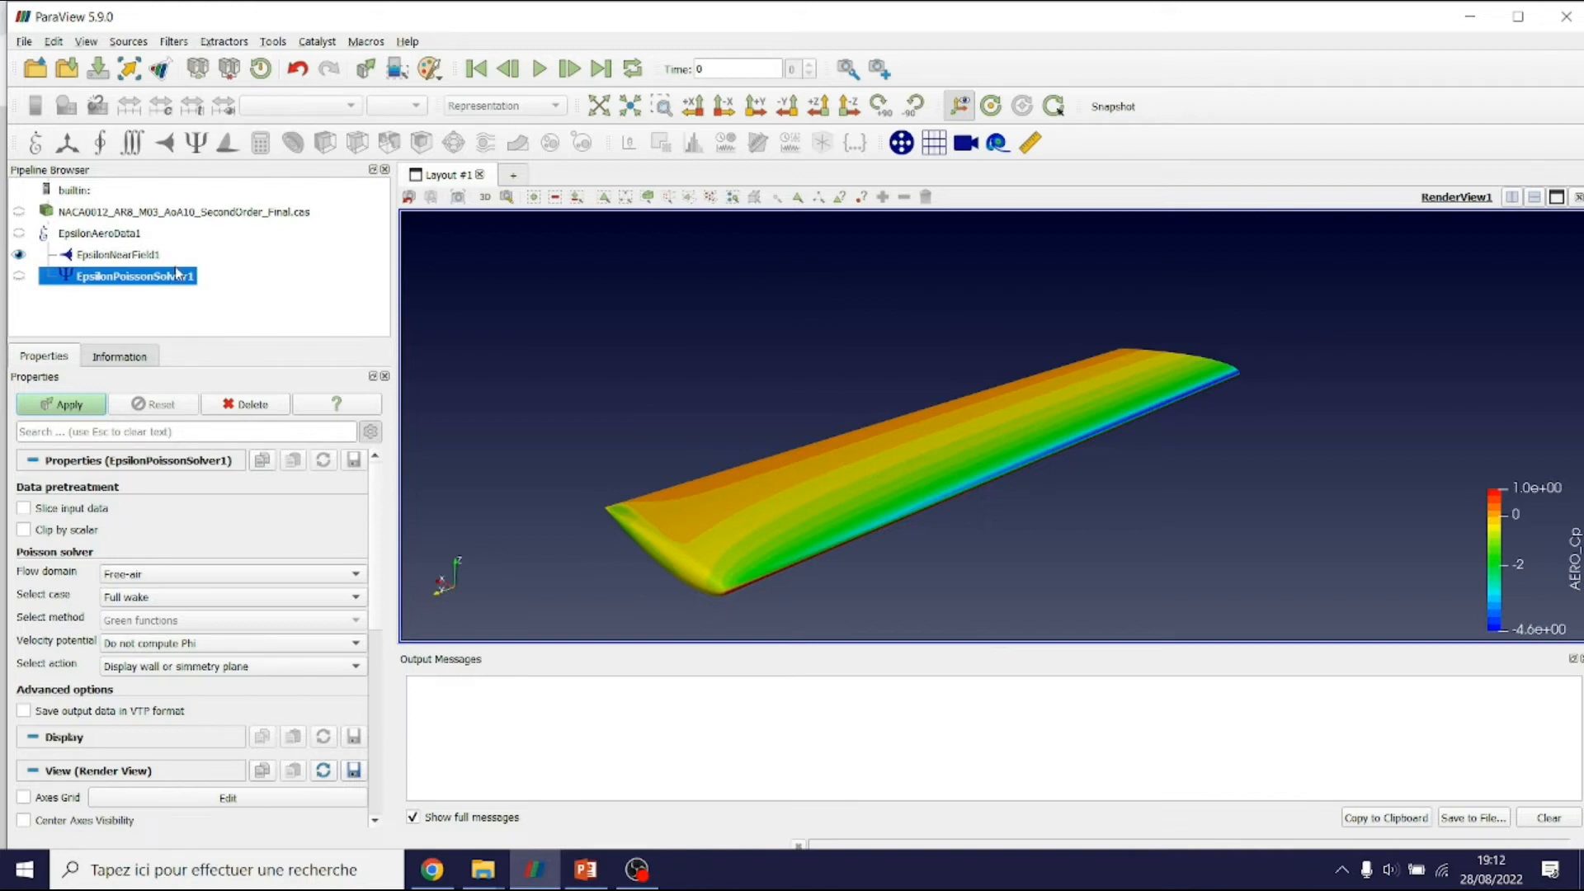
Delete EpsilonPoissonSolver1 from the pipeline, leaving the case file, aero data and near-field filters
left_click(149, 212)
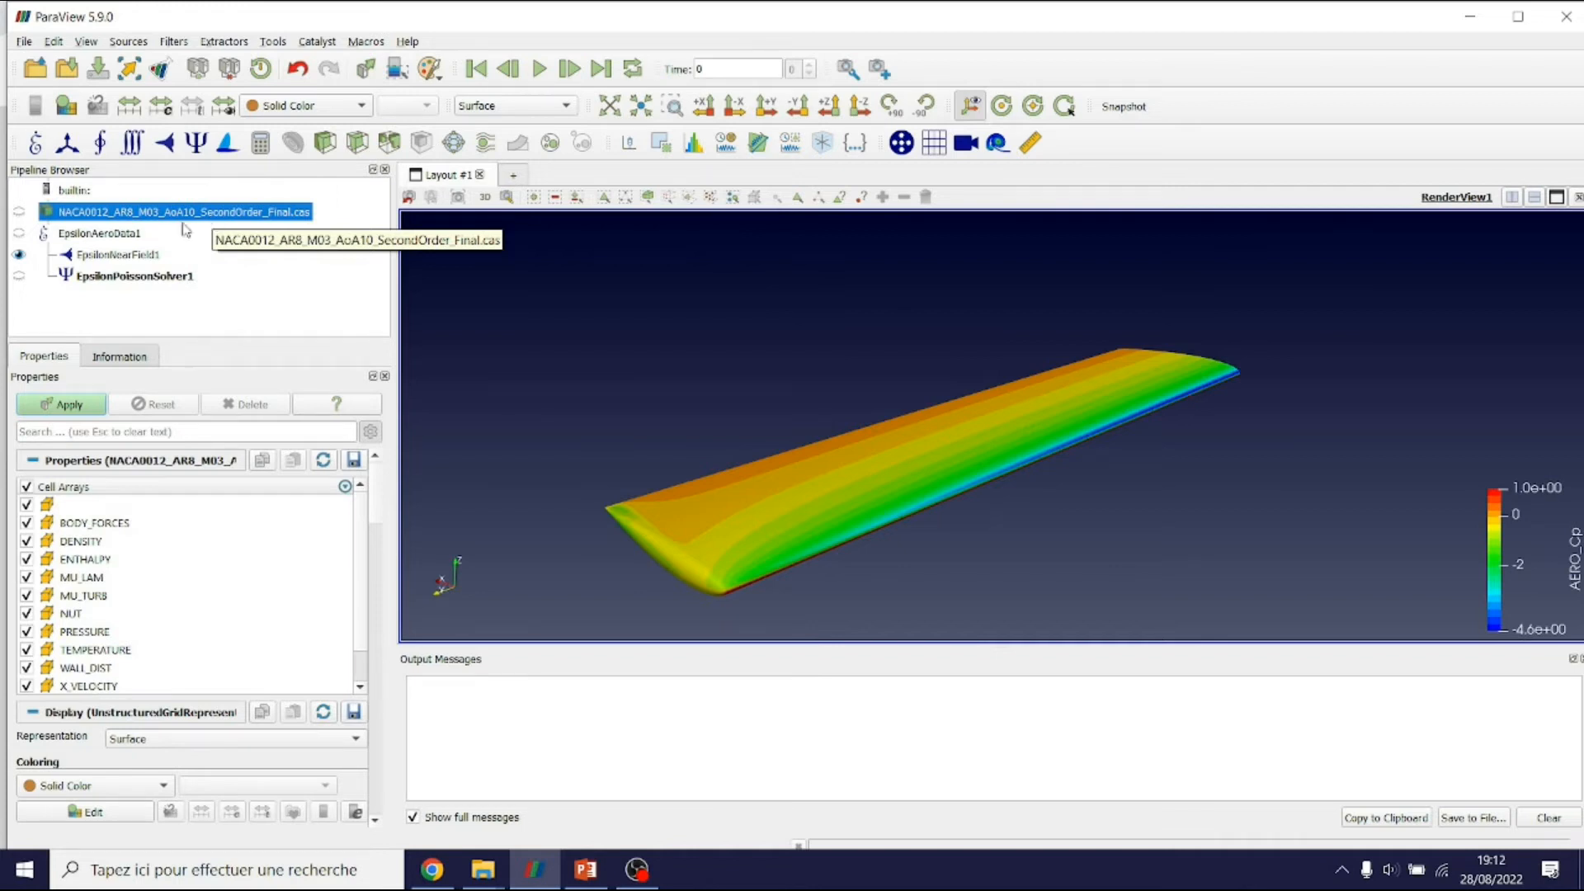
left_click(107, 236)
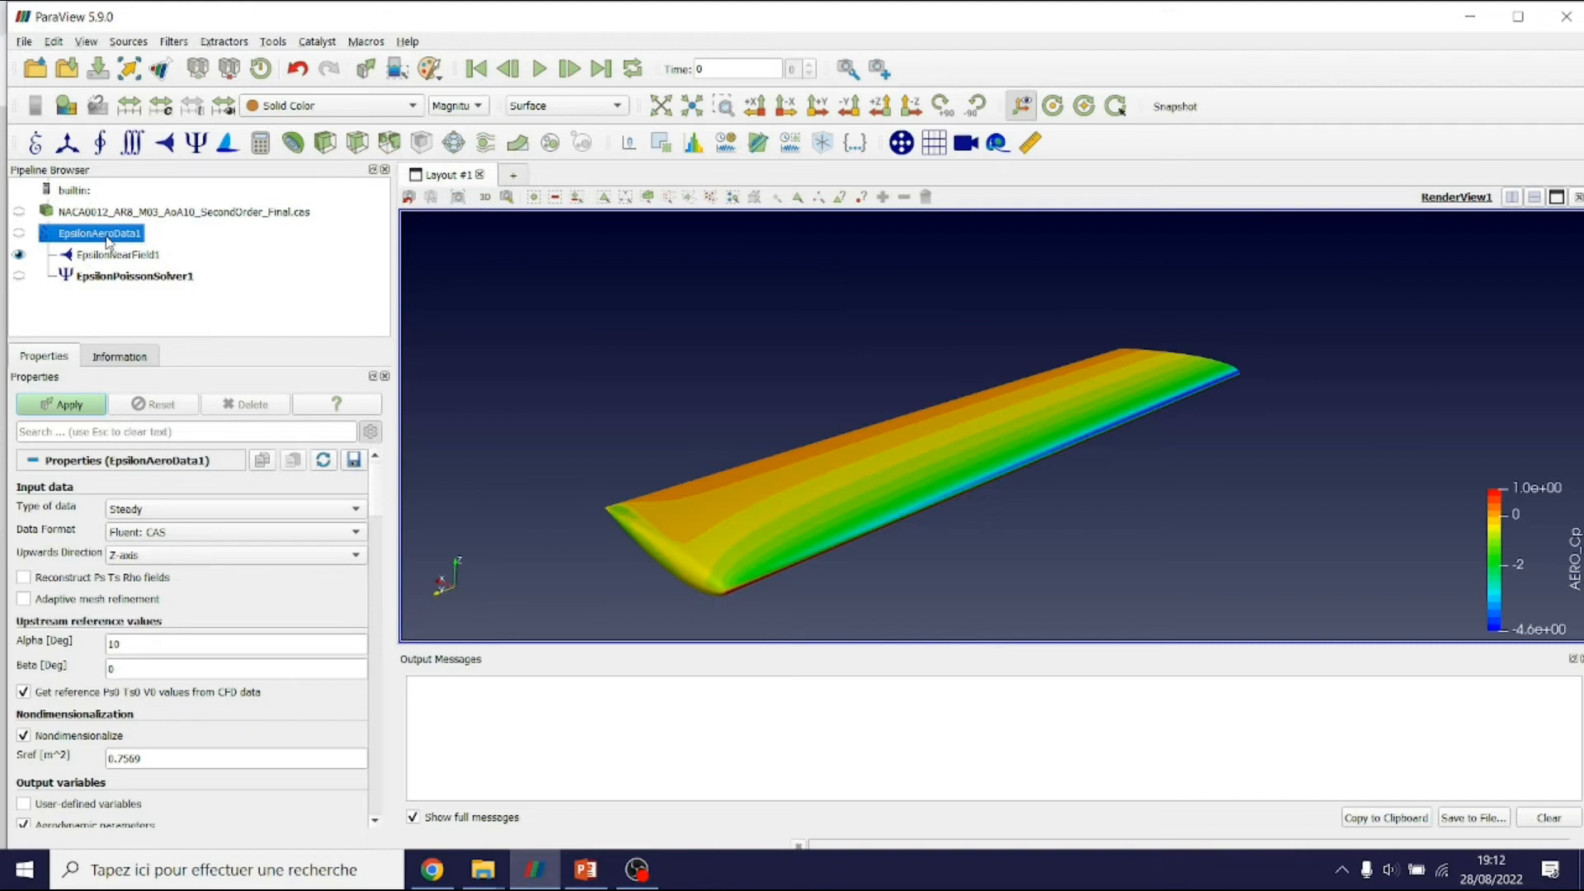
left_click(164, 278)
left_click(252, 405)
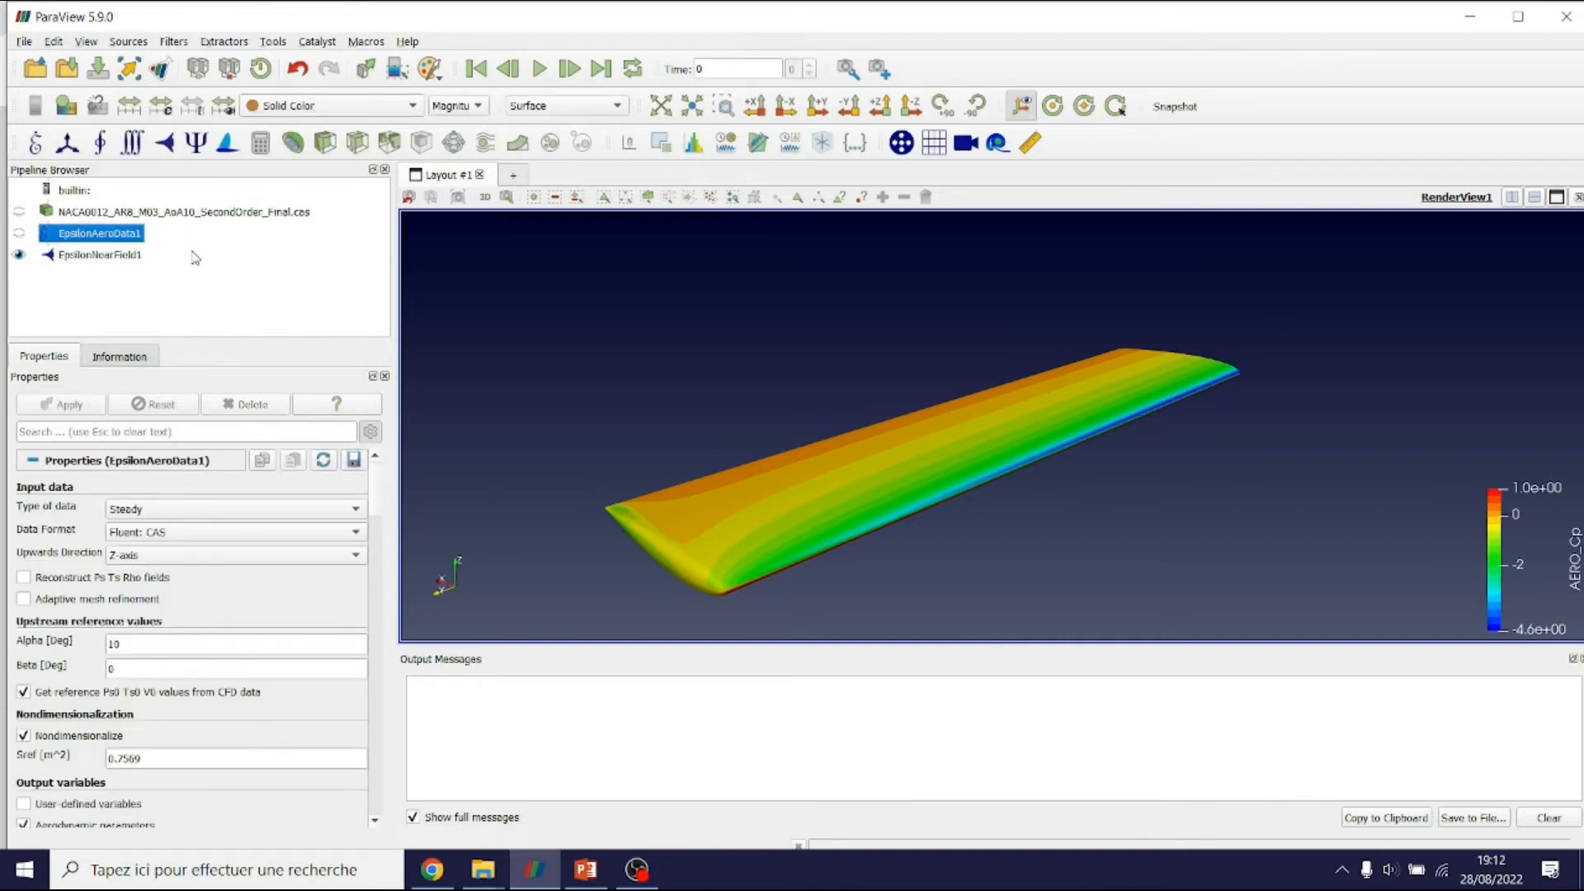
left_click(23, 41)
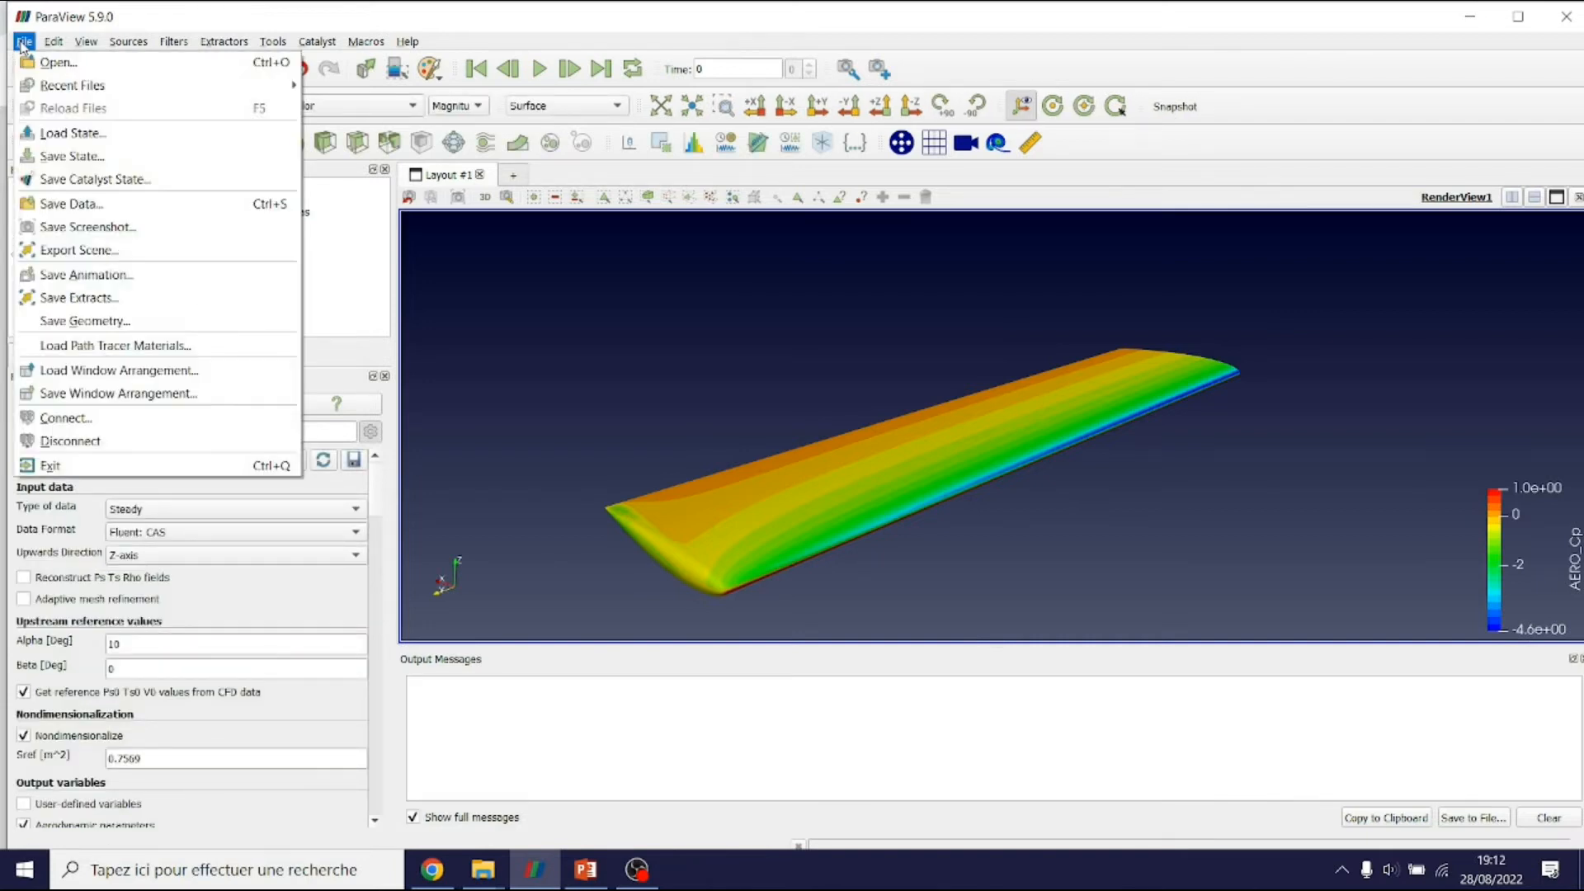
Start Save State from the File menu, then cancel without writing a state file
left_click(345, 264)
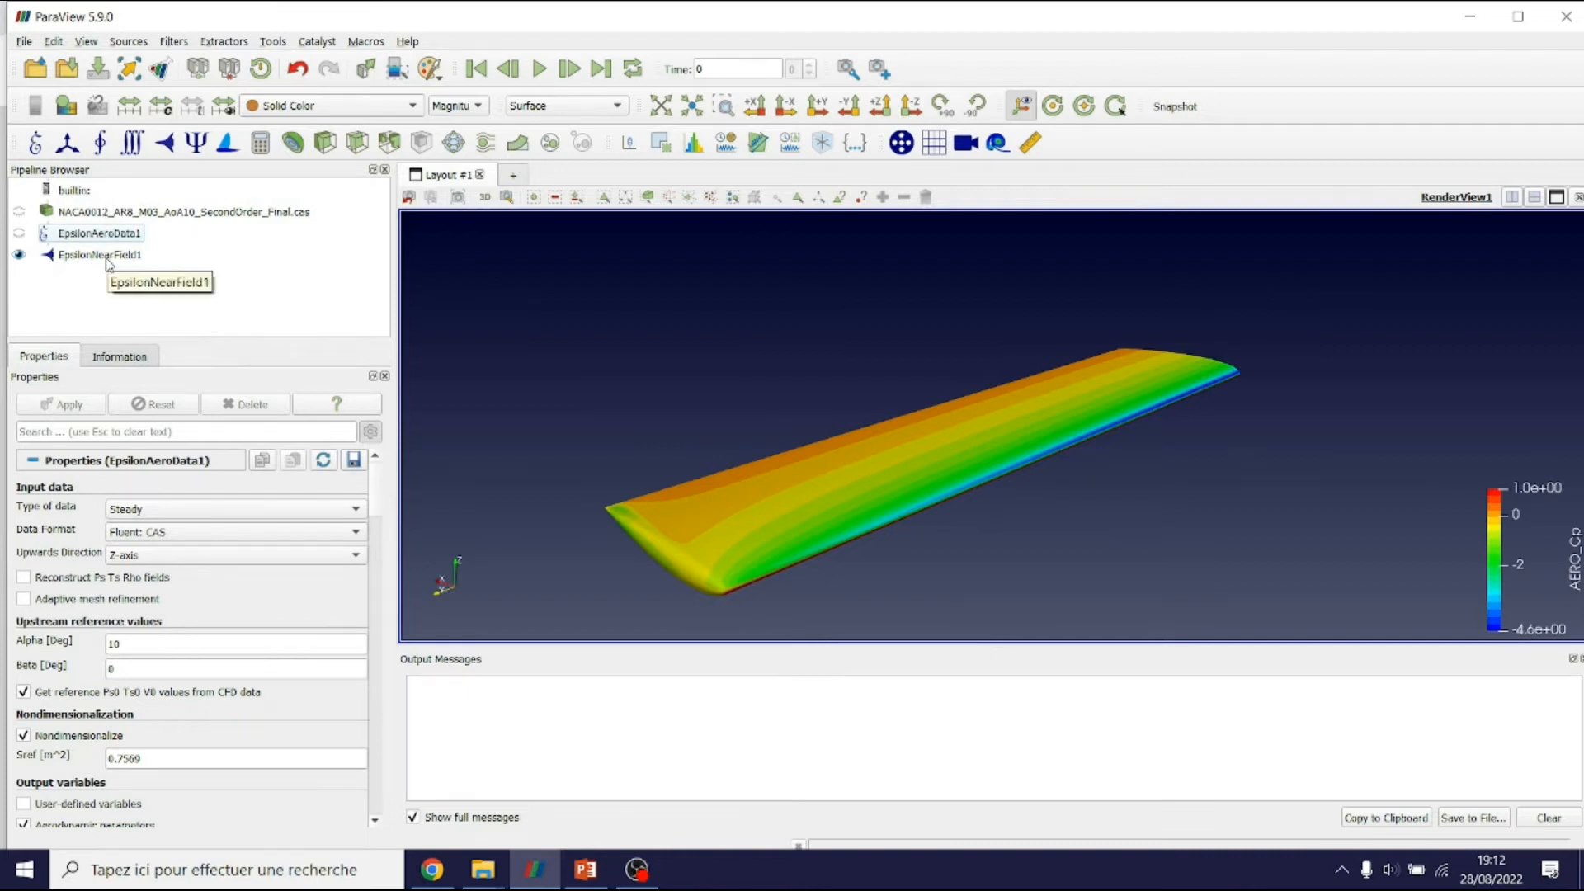
left_click(24, 41)
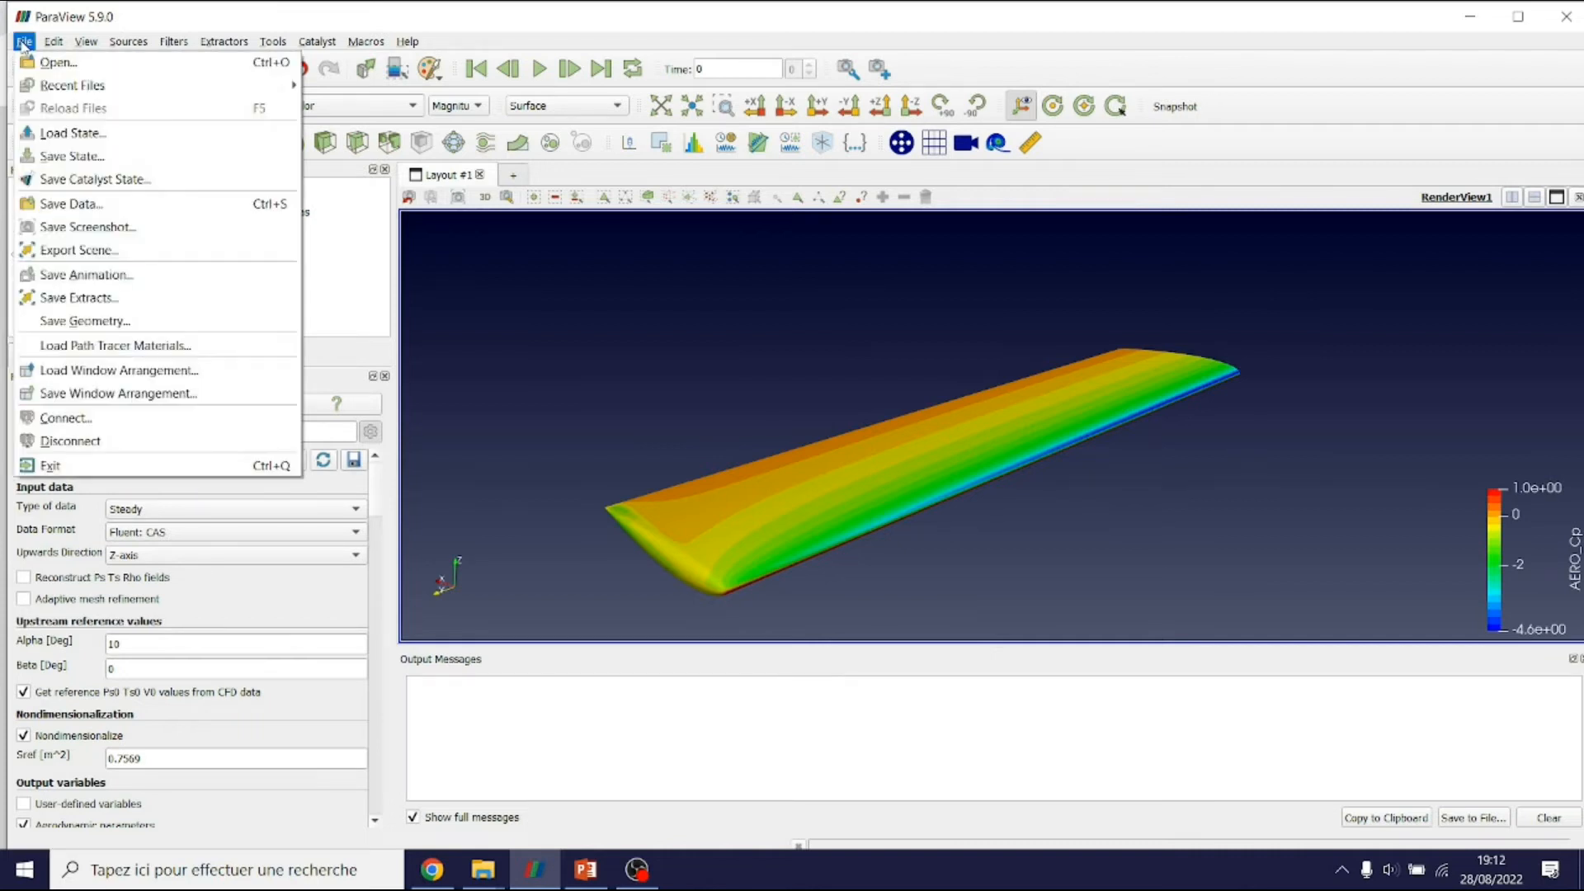
left_click(73, 156)
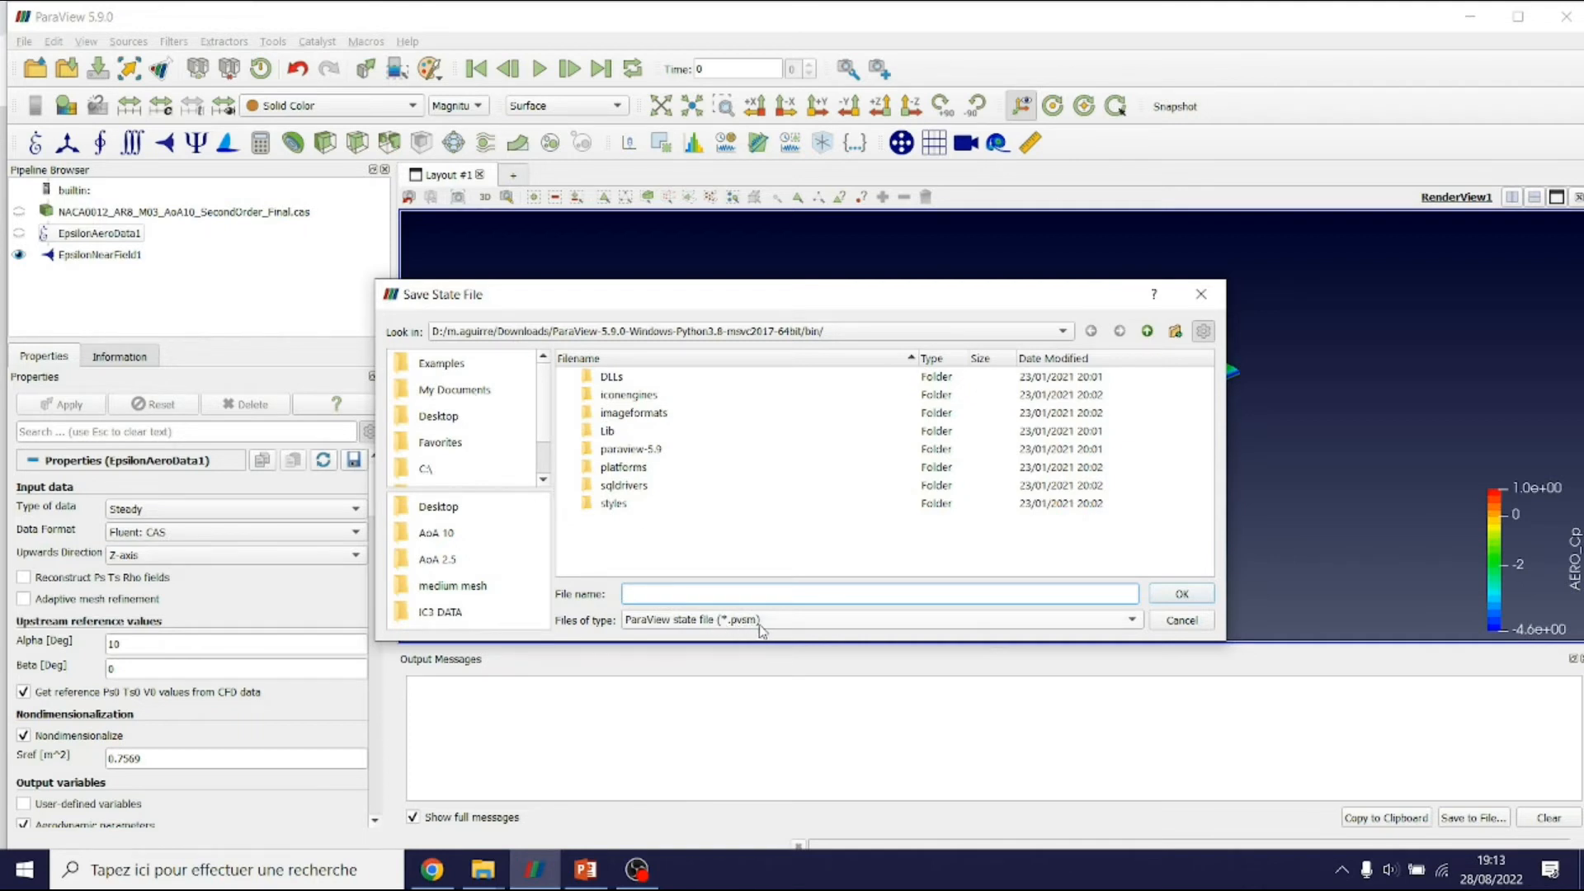
left_click(1201, 294)
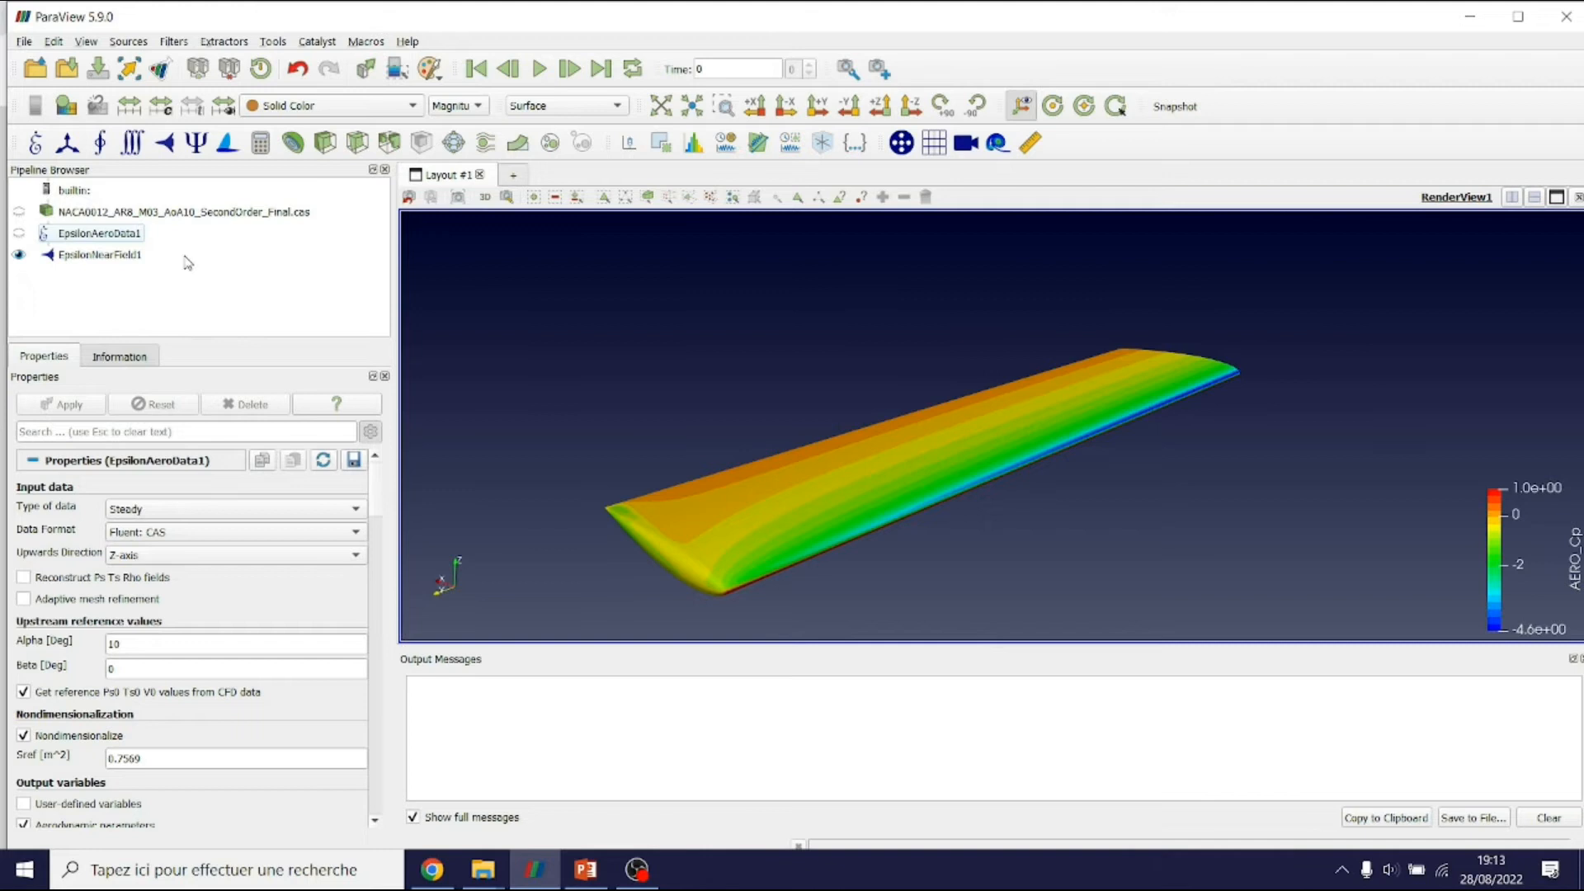
Add an Epsilon Poisson Solver to EpsilonAeroData1 with input slicing on and slice Center X 0.8
left_click(130, 238)
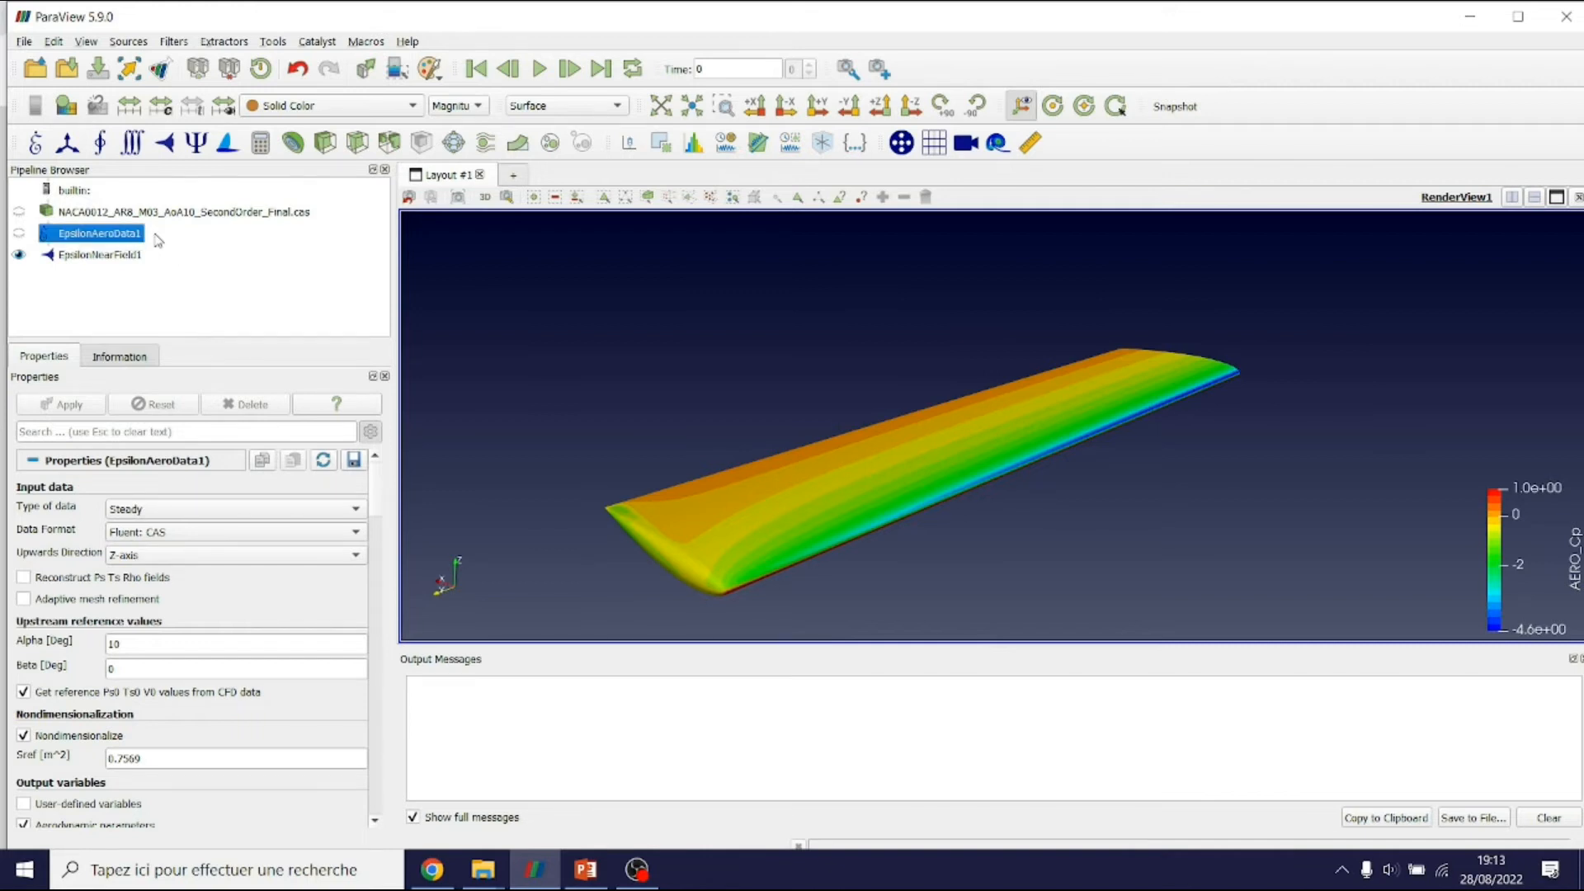
left_click(203, 151)
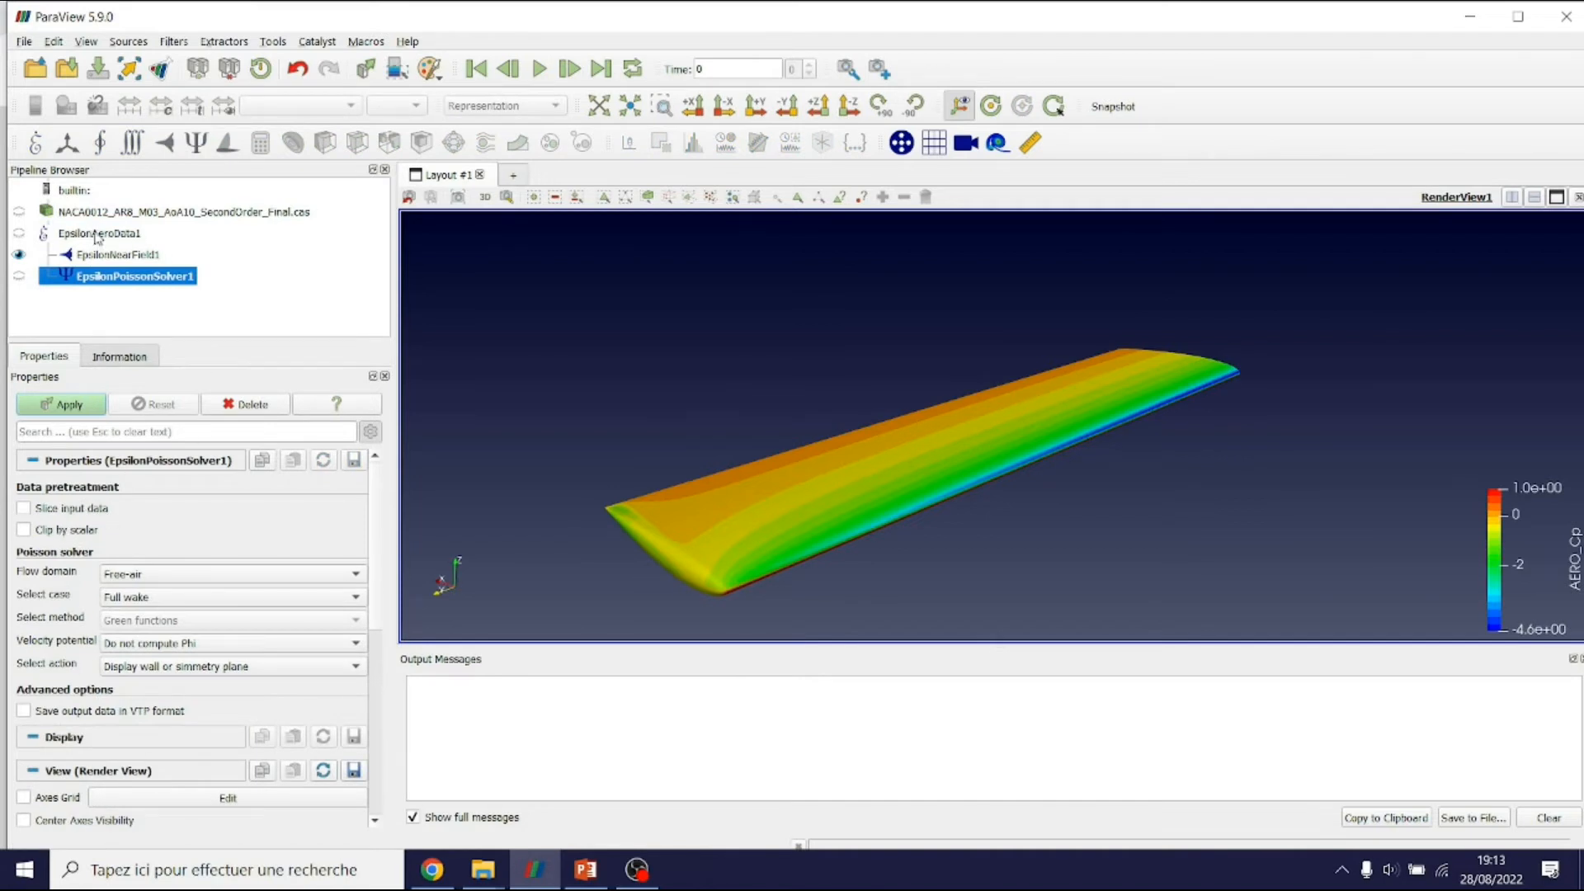
left_click(81, 509)
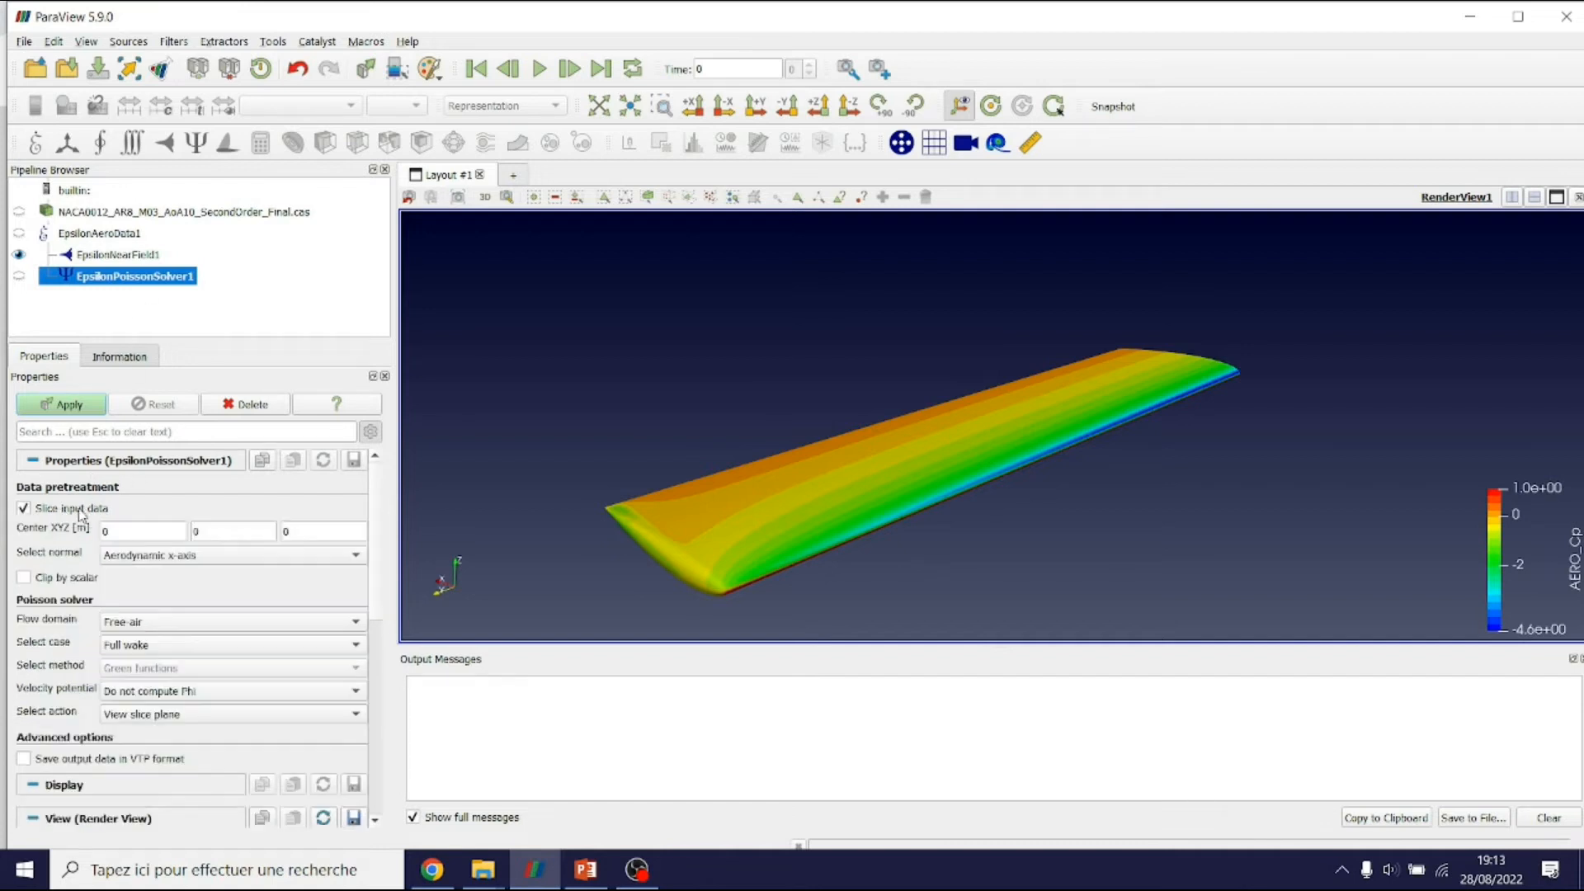
double_click(134, 531)
type("0.8")
Apply the Poisson solver and orbit the view to reveal the grey slice plane behind the wing
left_click(83, 406)
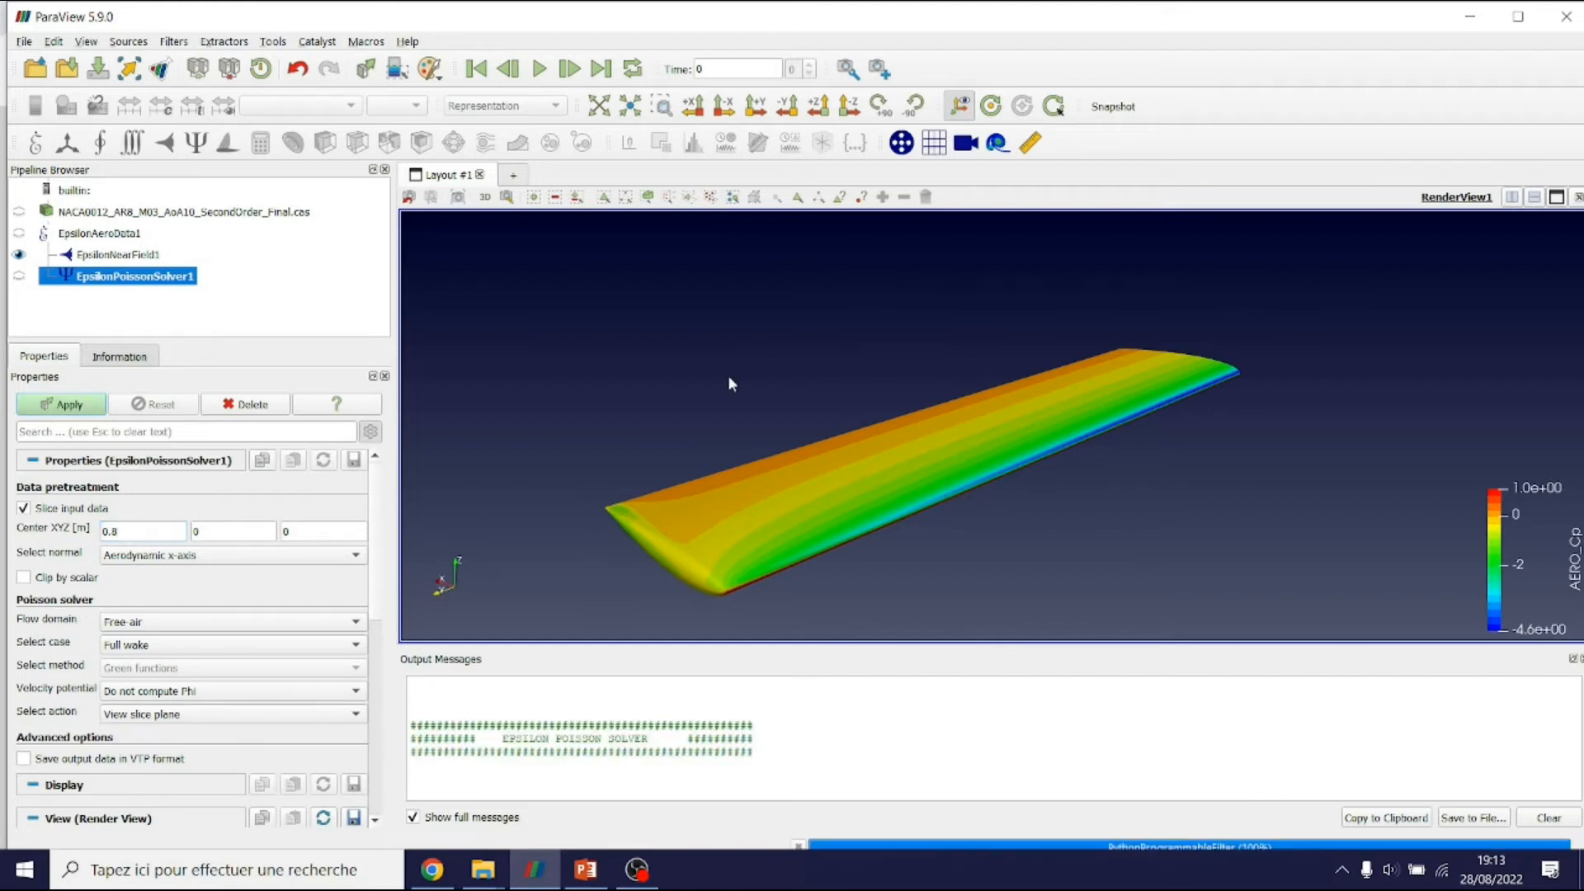
scroll(728, 374, "down", 4)
scroll(999, 399, "down", 14)
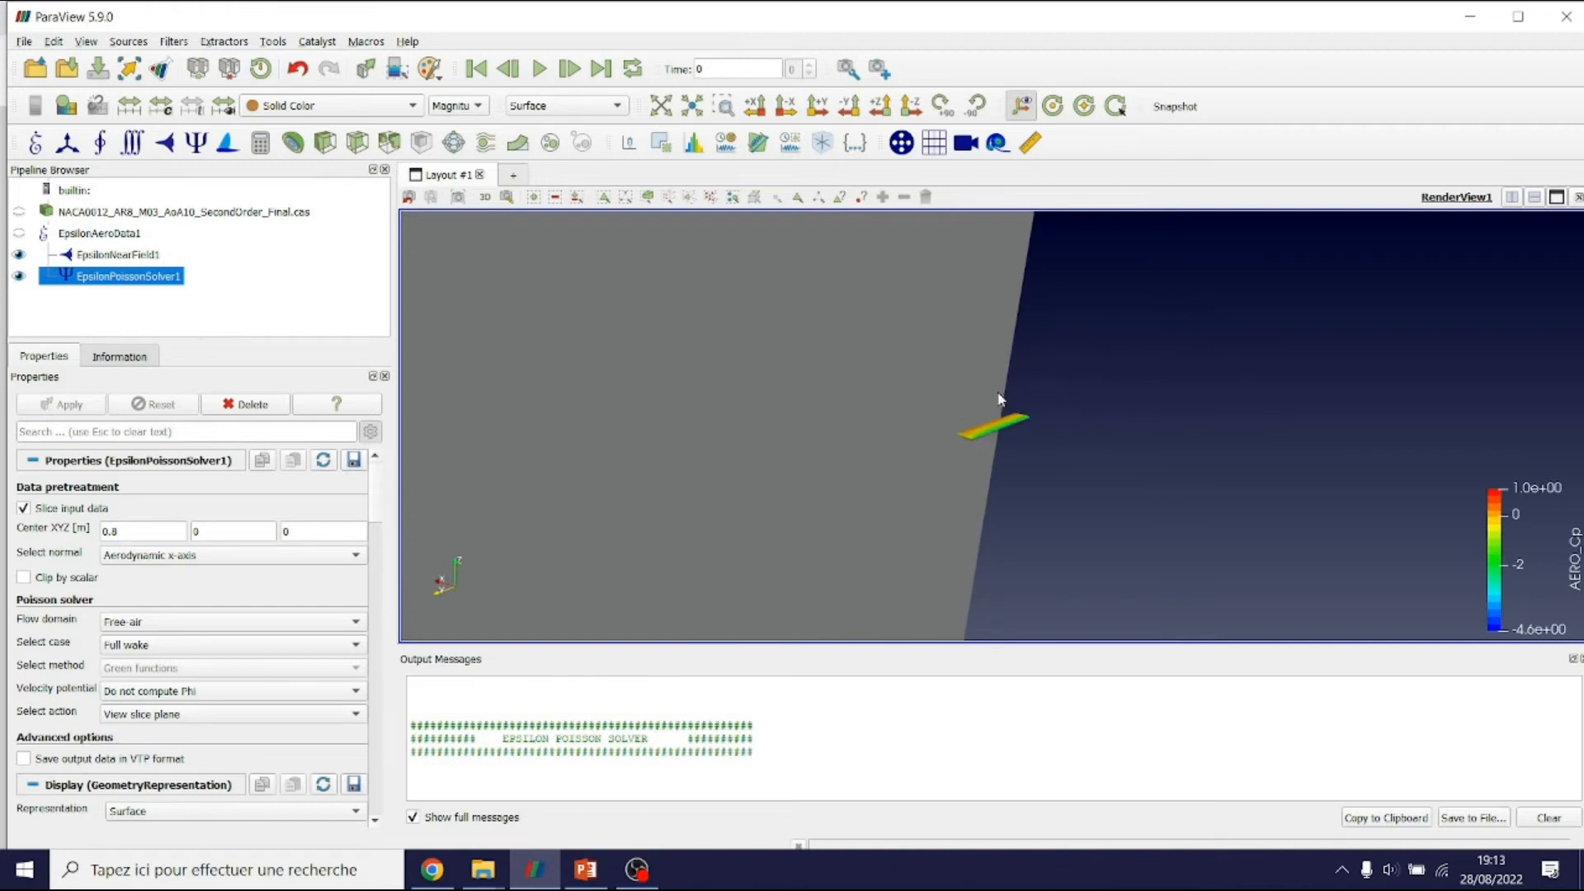
scroll(1018, 443, "up", 3)
scroll(1018, 443, "down", 2)
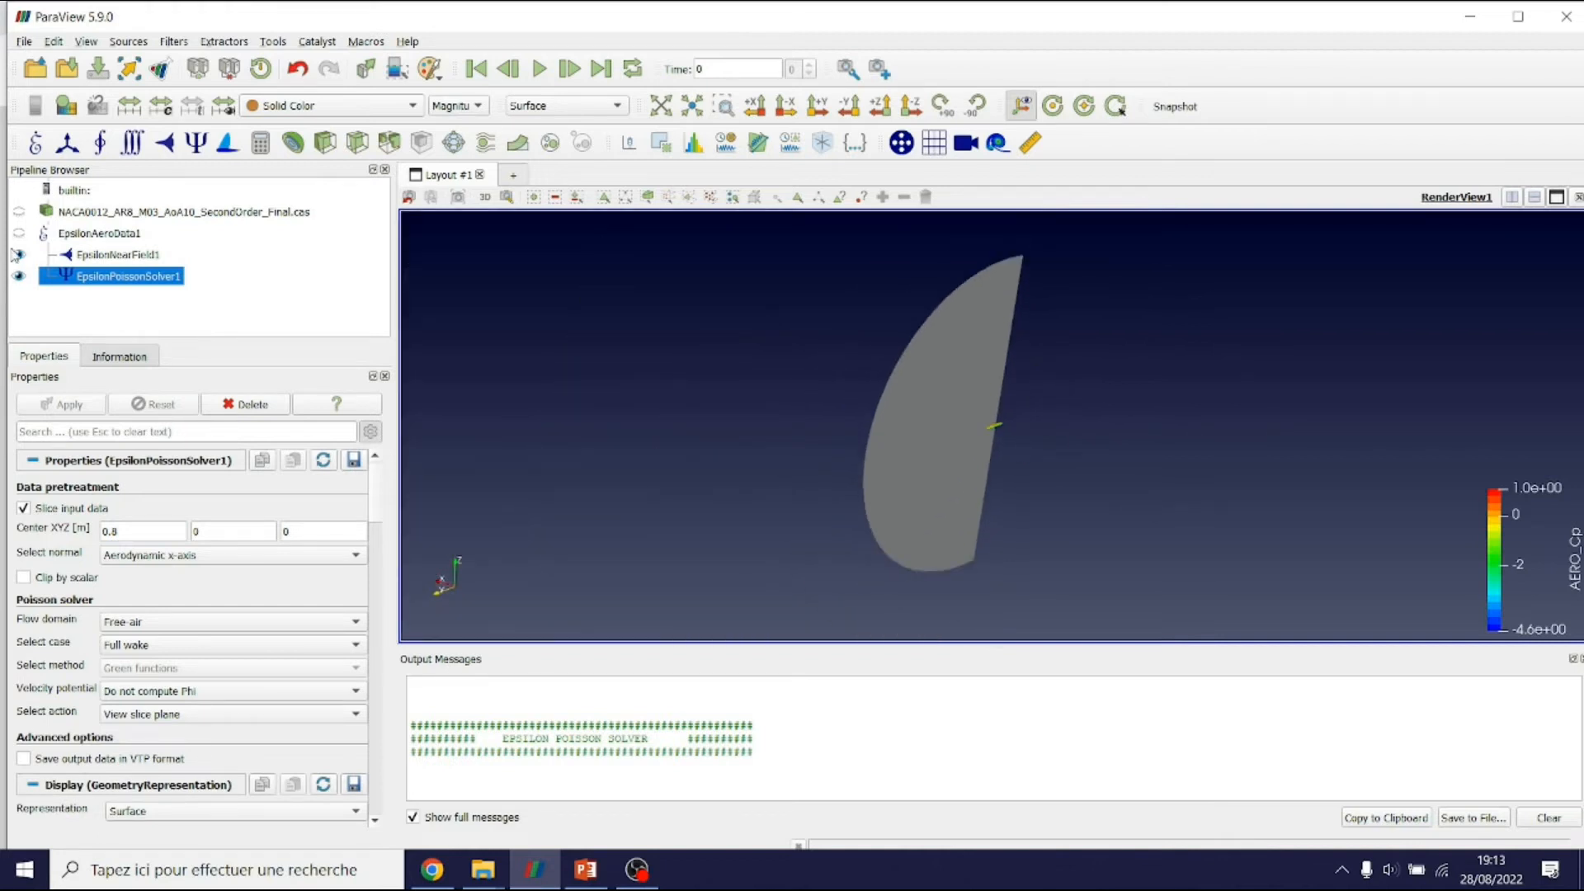
left_click(18, 233)
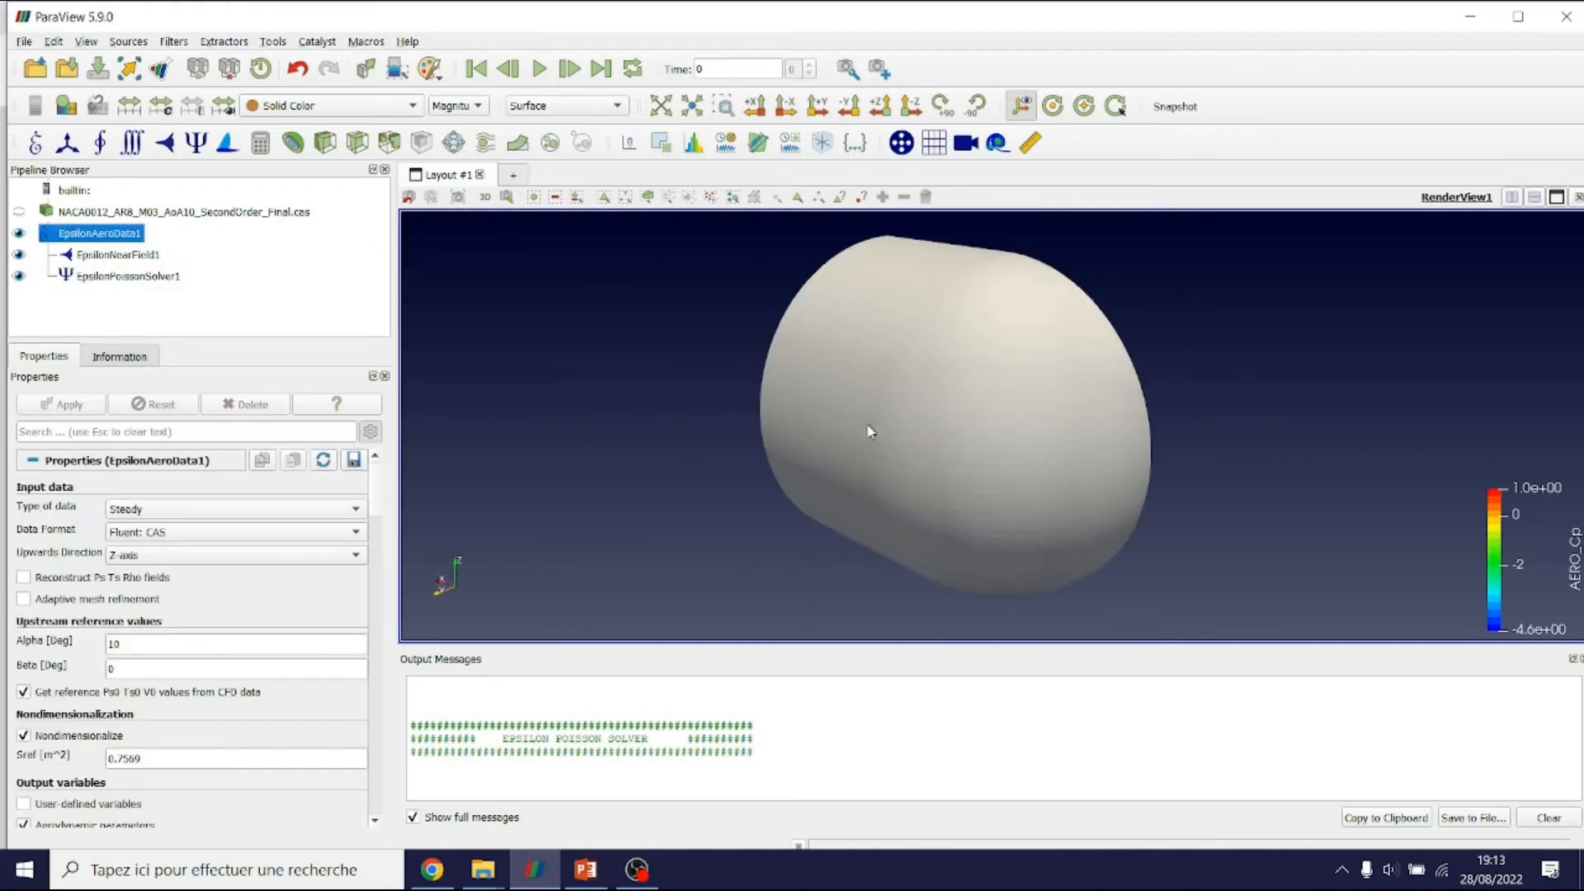
left_click(18, 234)
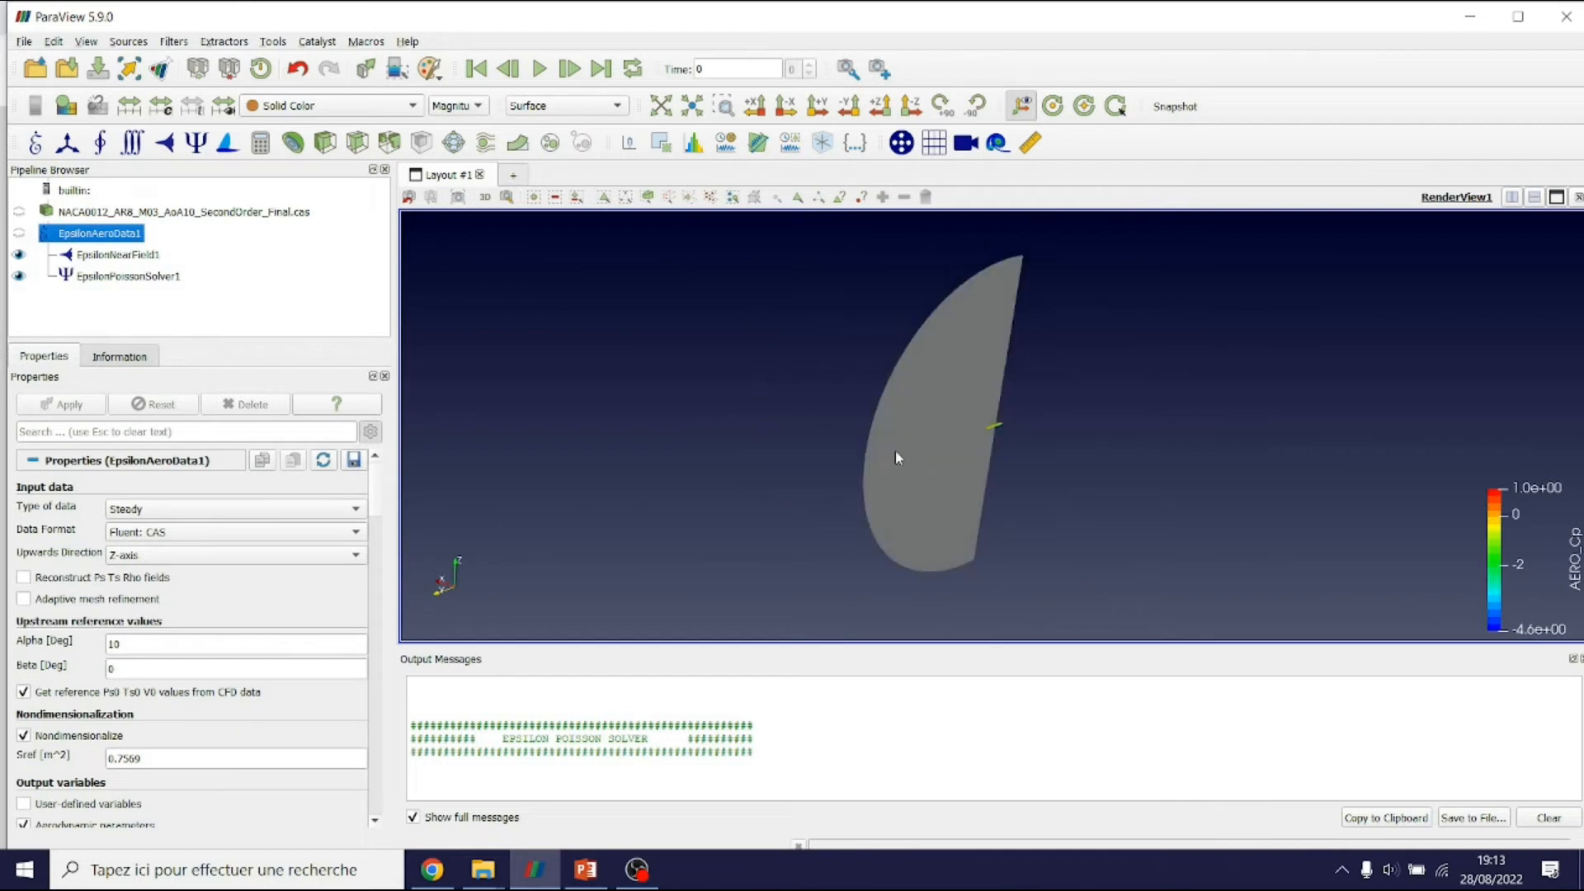
scroll(1012, 448, "up", 6)
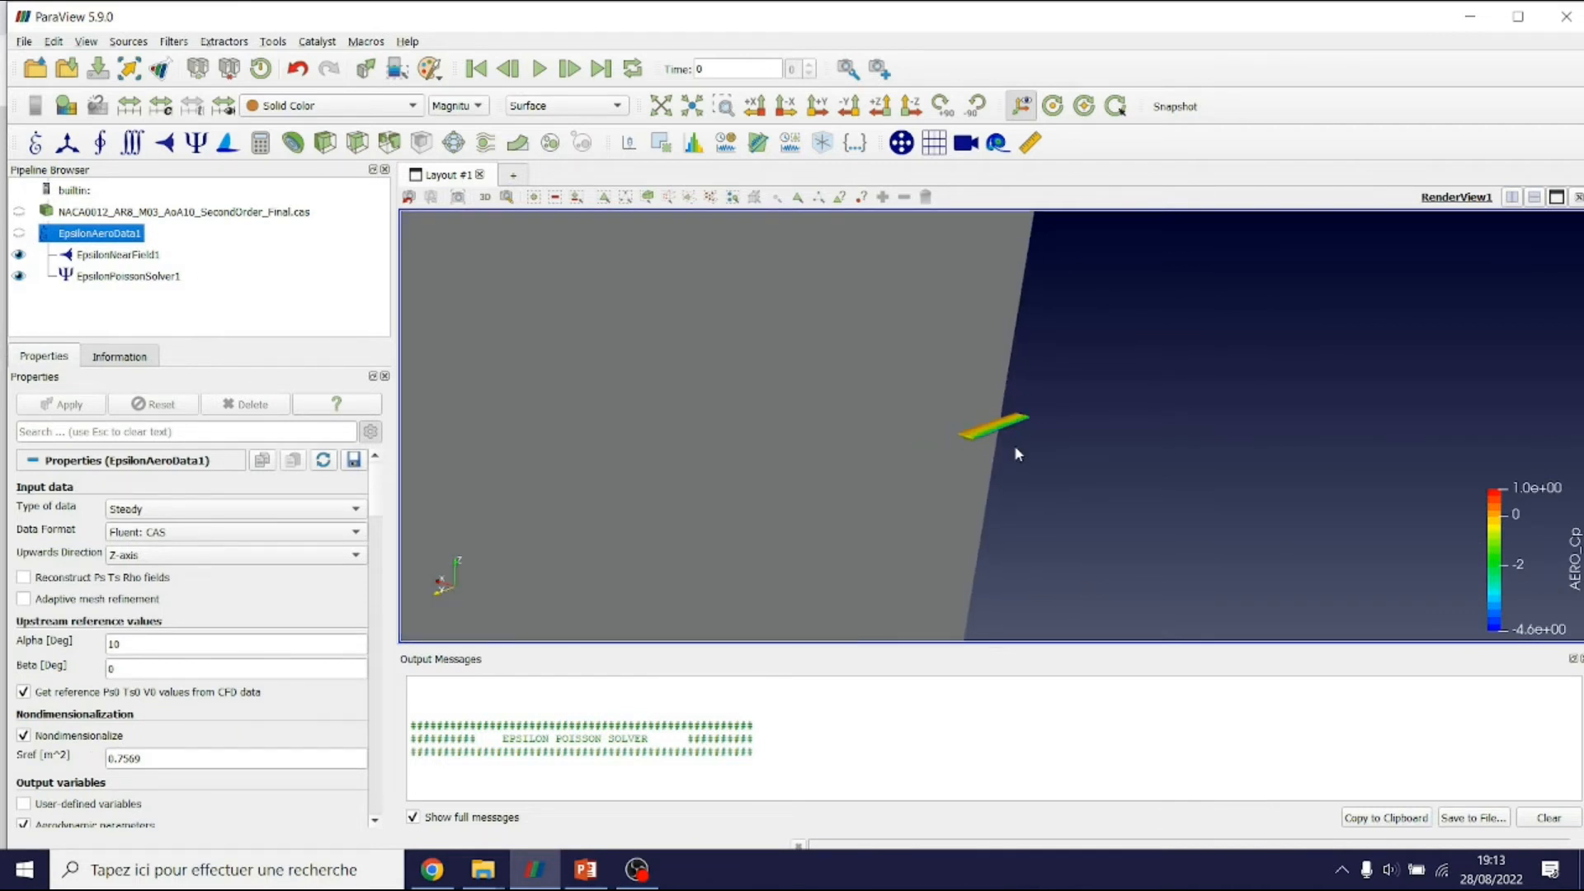
scroll(1013, 443, "down", 5)
left_click_drag(1037, 427, 957, 519)
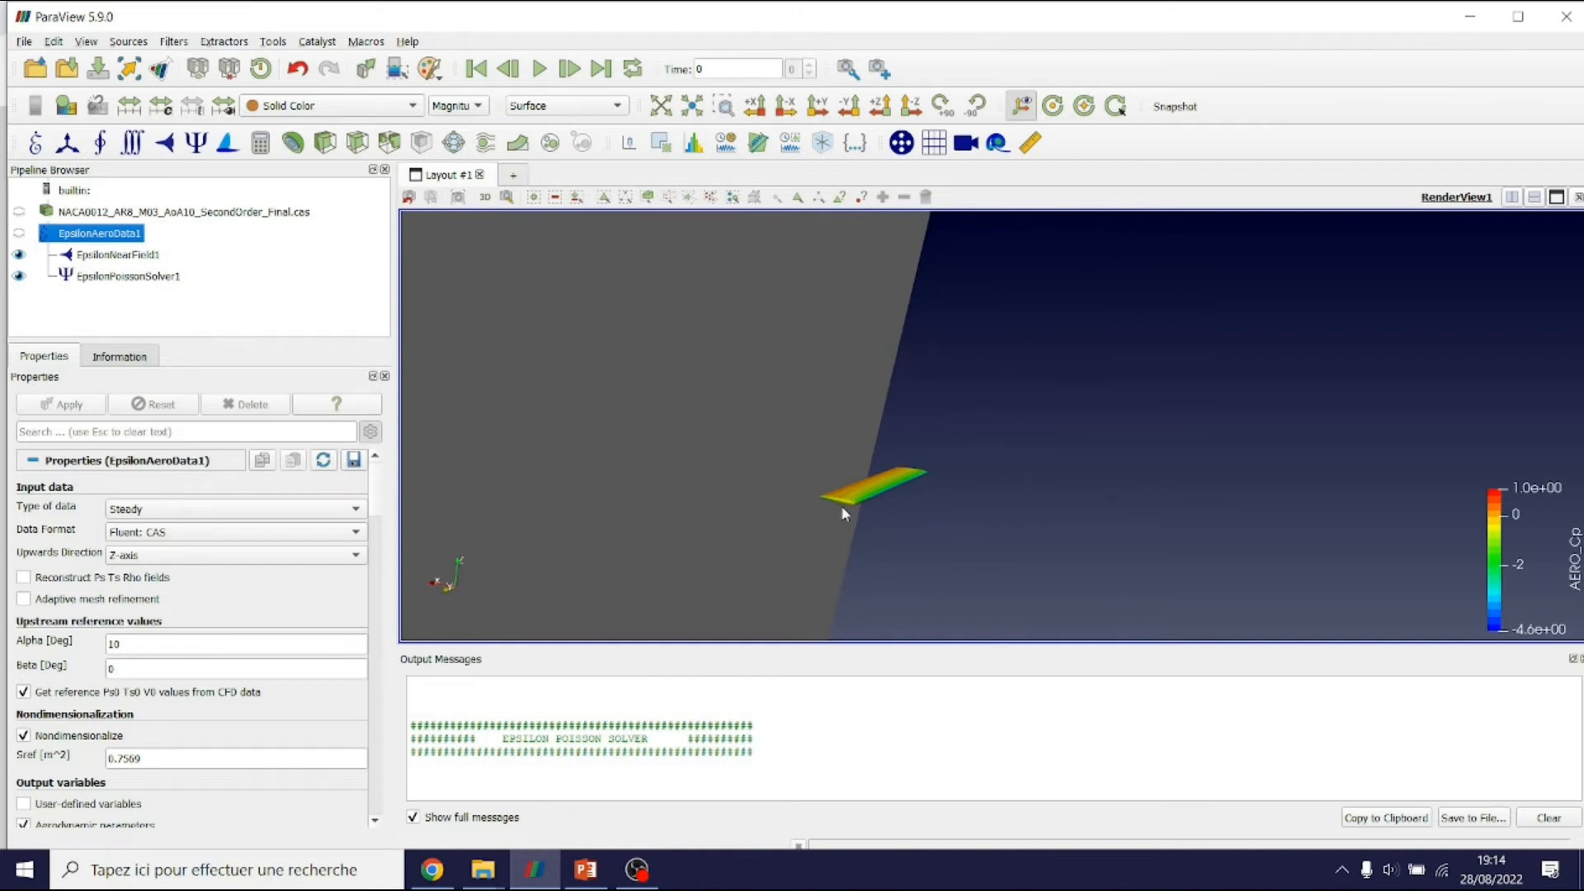
left_click_drag(922, 463, 959, 479)
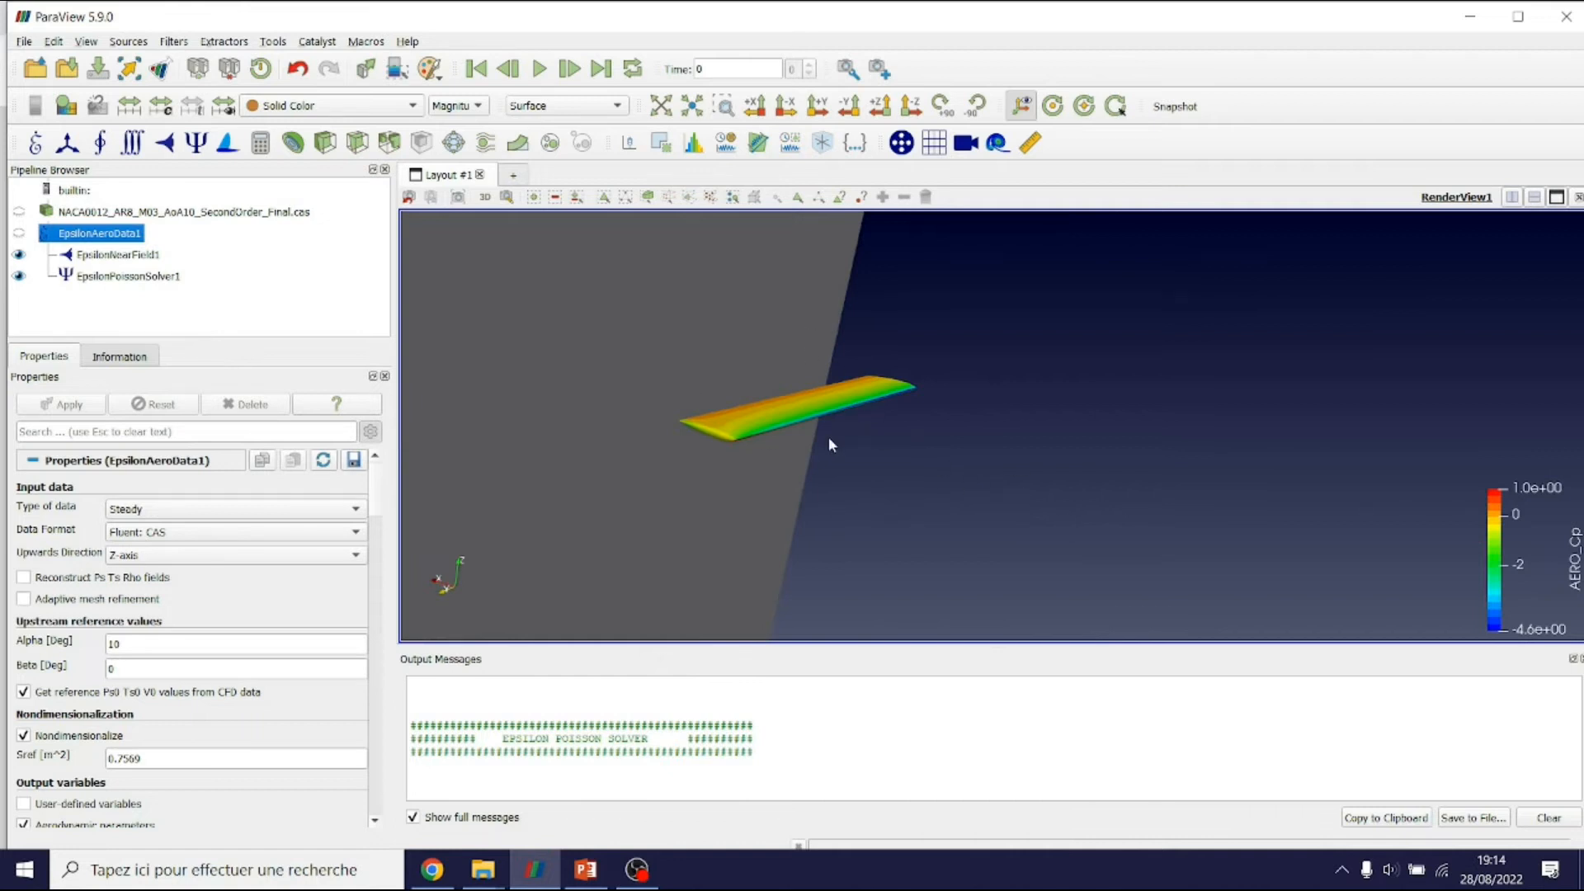
left_click_drag(871, 462, 928, 490)
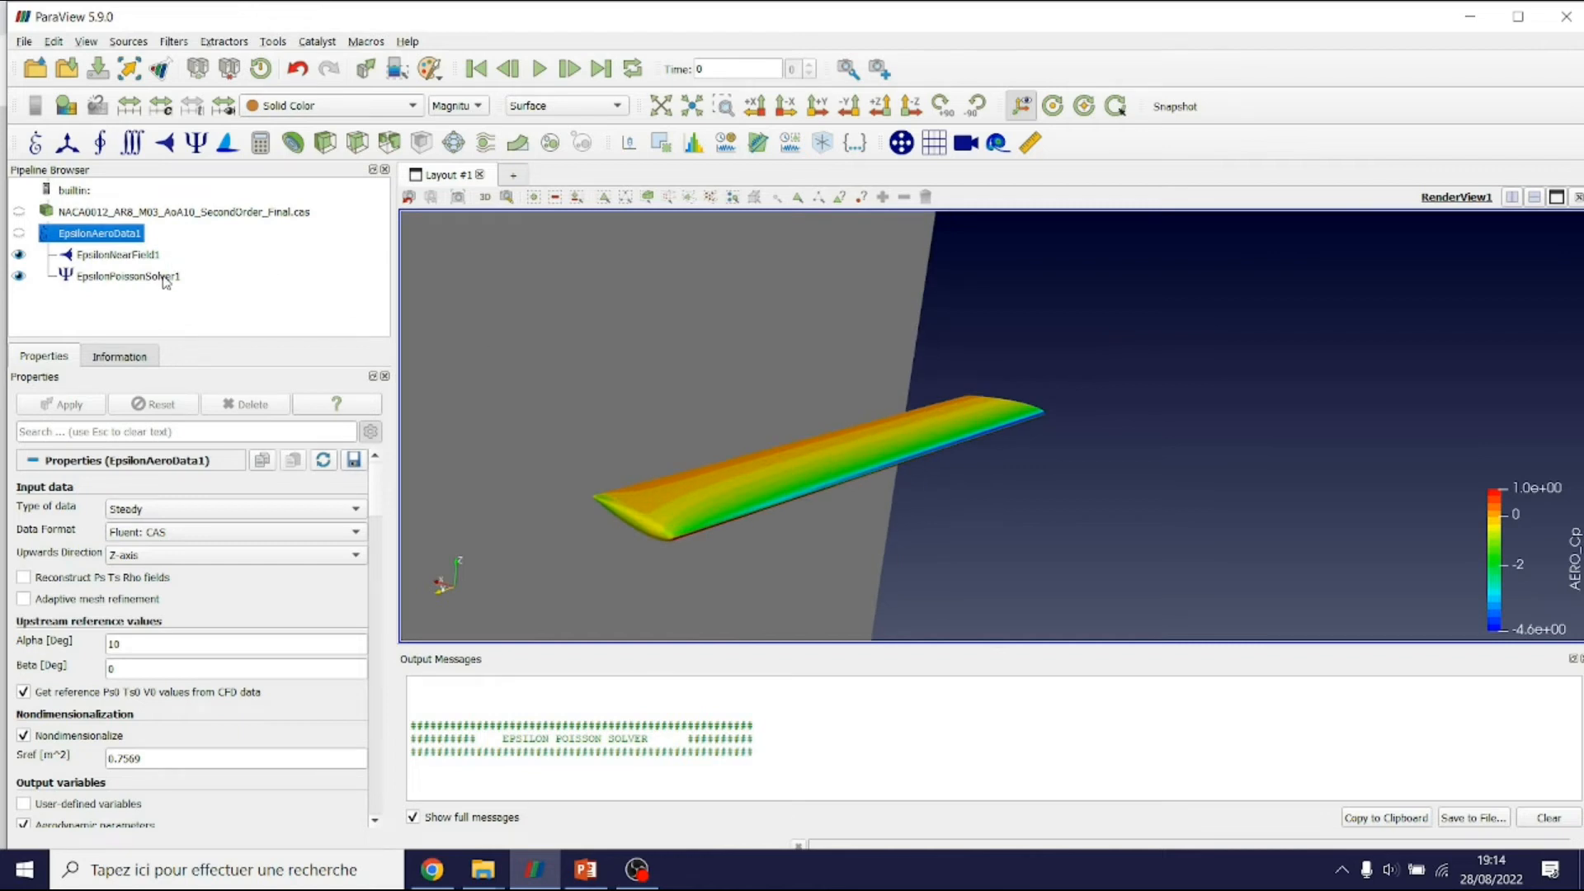
Colour the EpsilonPoissonSolver1 slice plane by ARNTZ_A
left_click(170, 277)
left_click(378, 107)
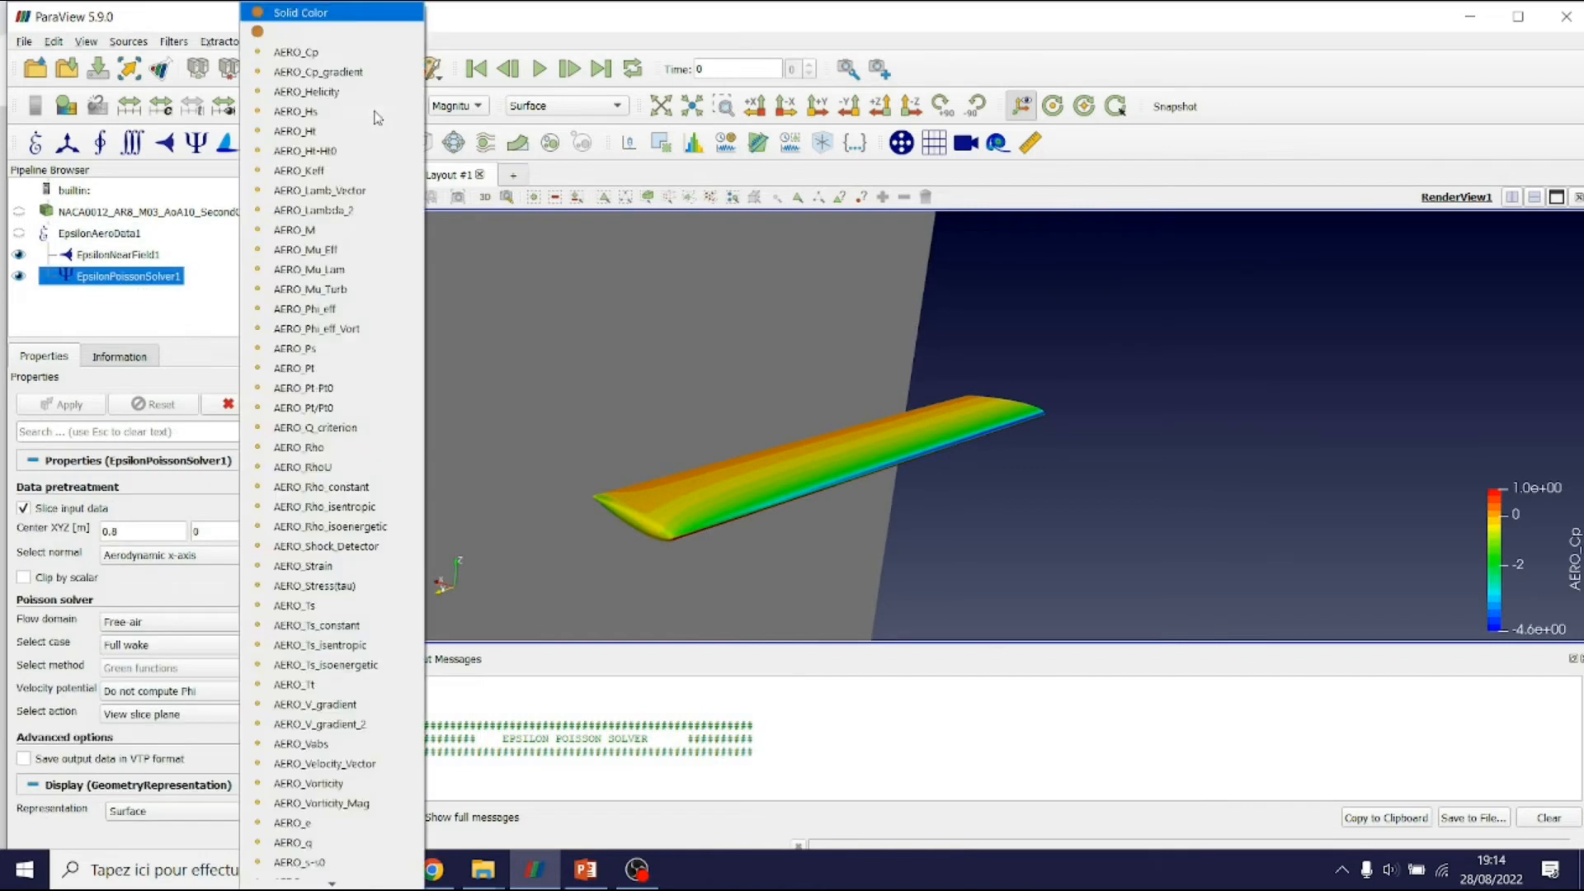
scroll(392, 495, "down", 10)
scroll(385, 532, "down", 14)
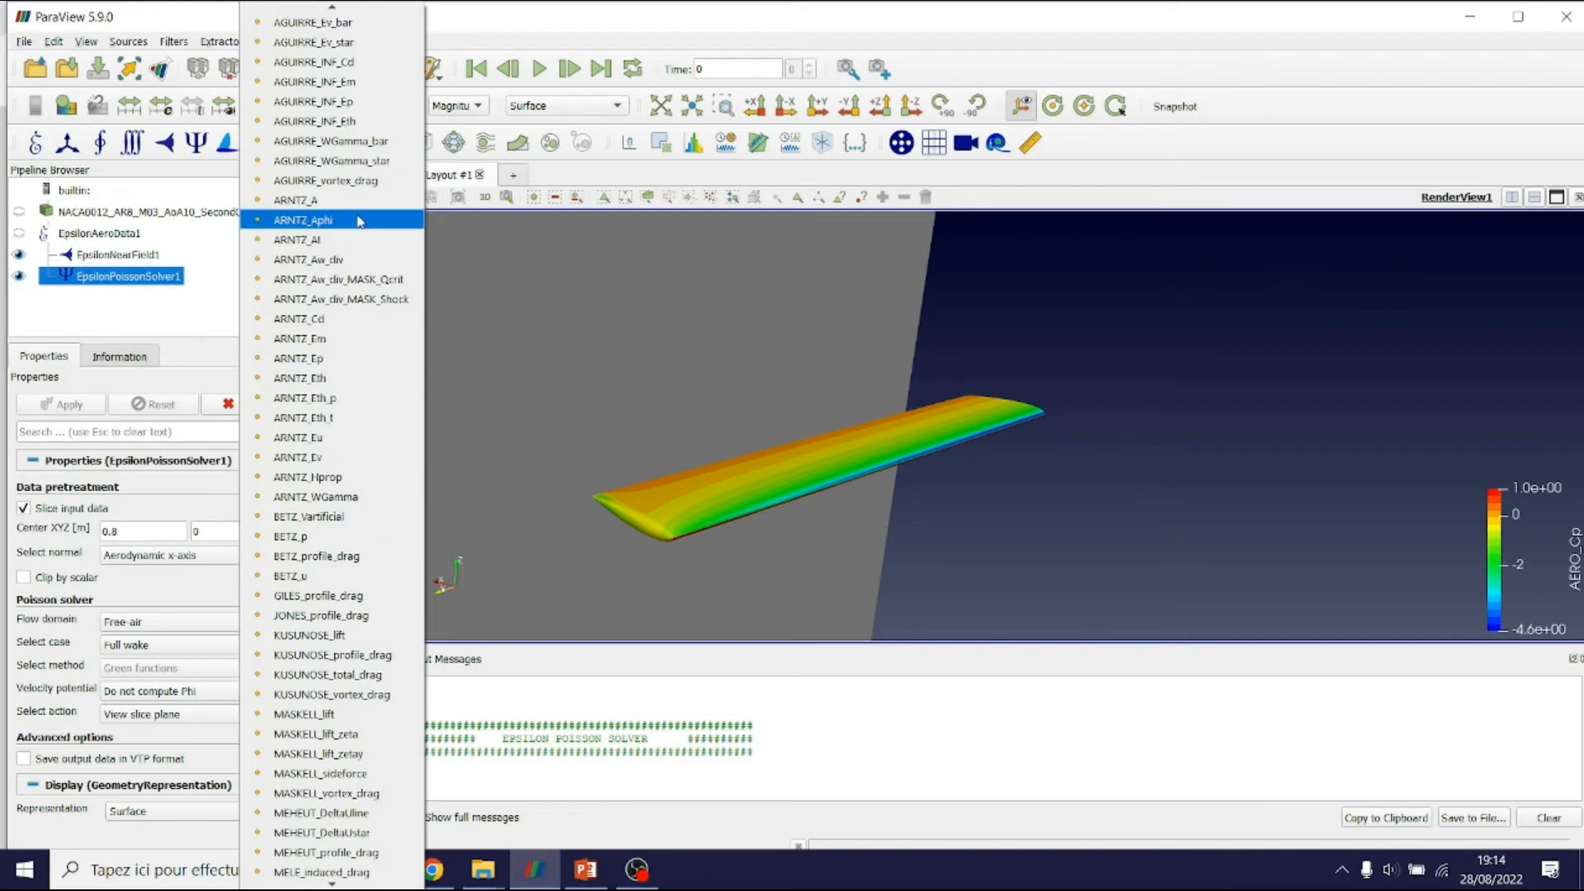
left_click(318, 200)
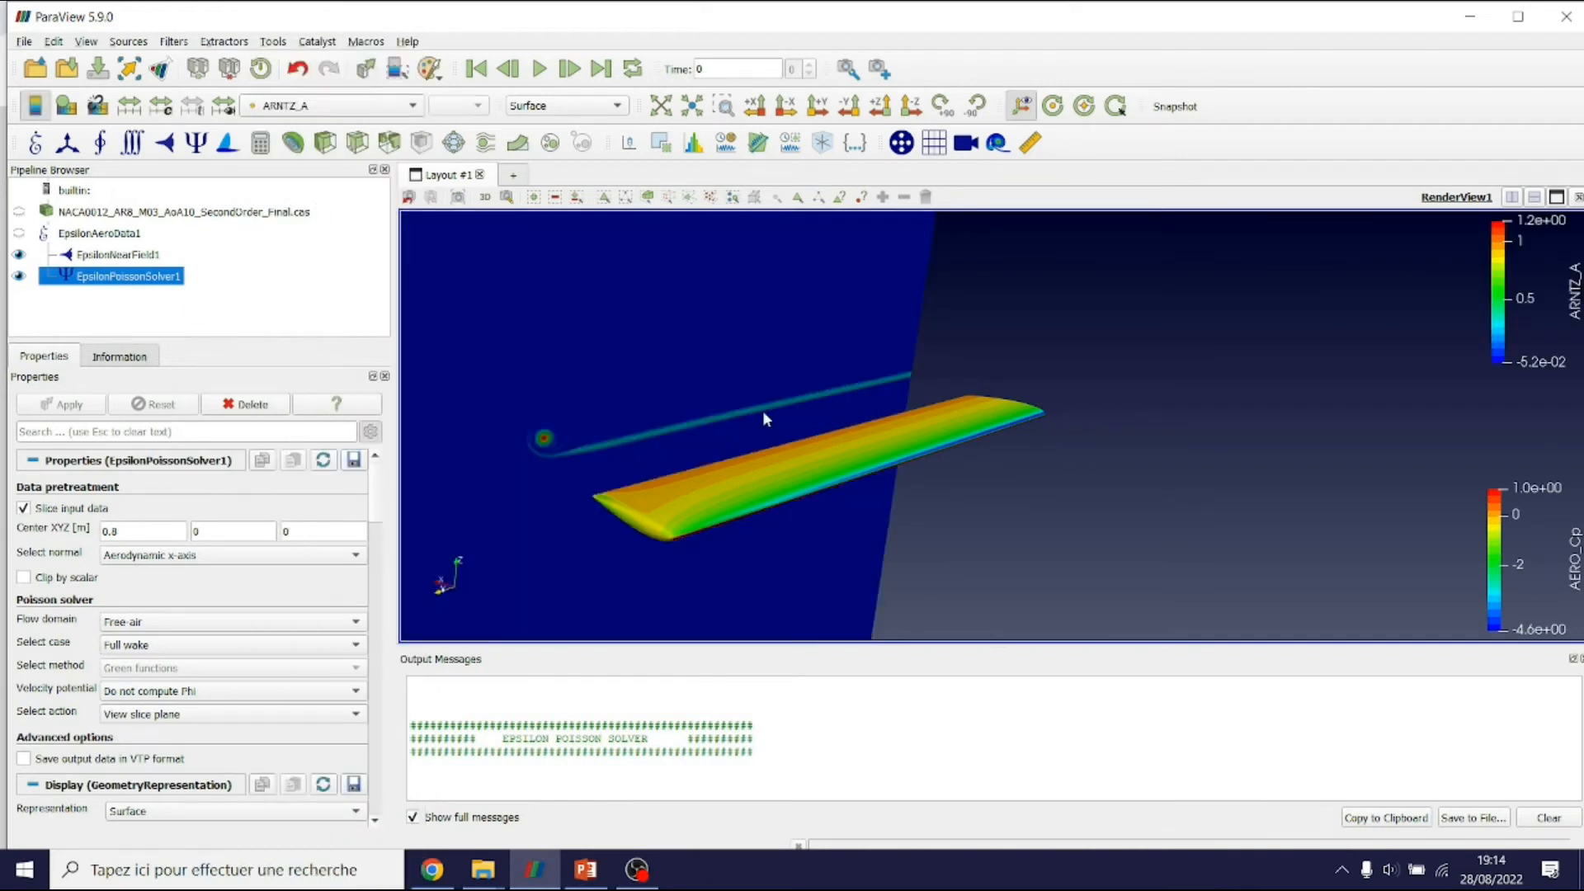
middle_click_drag(670, 475, 810, 471)
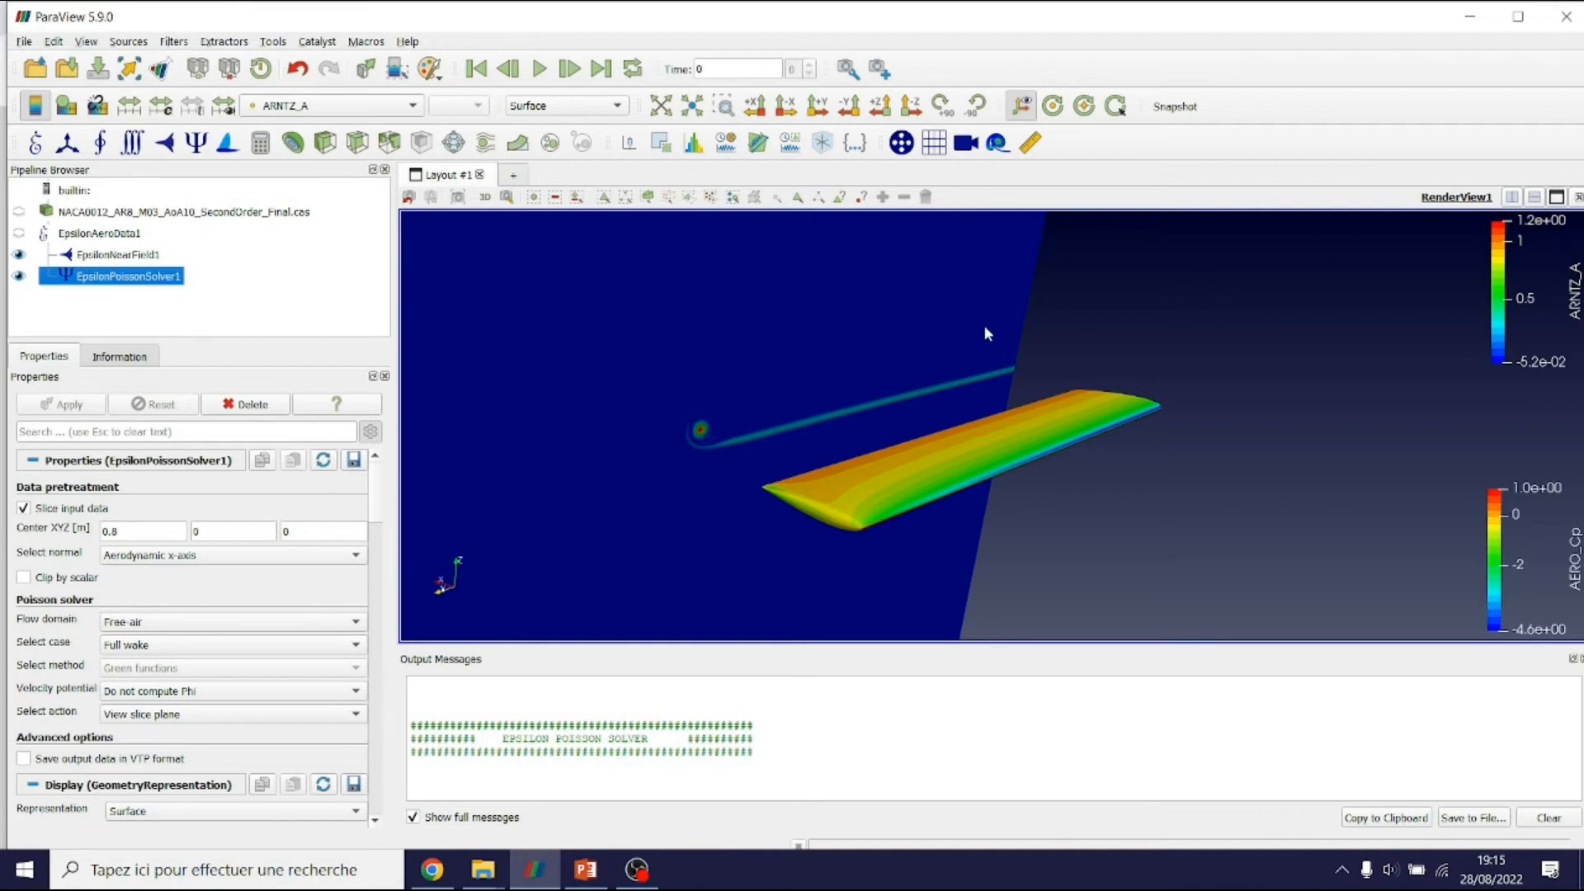
scroll(872, 305, "down", 5)
scroll(791, 488, "up", 3)
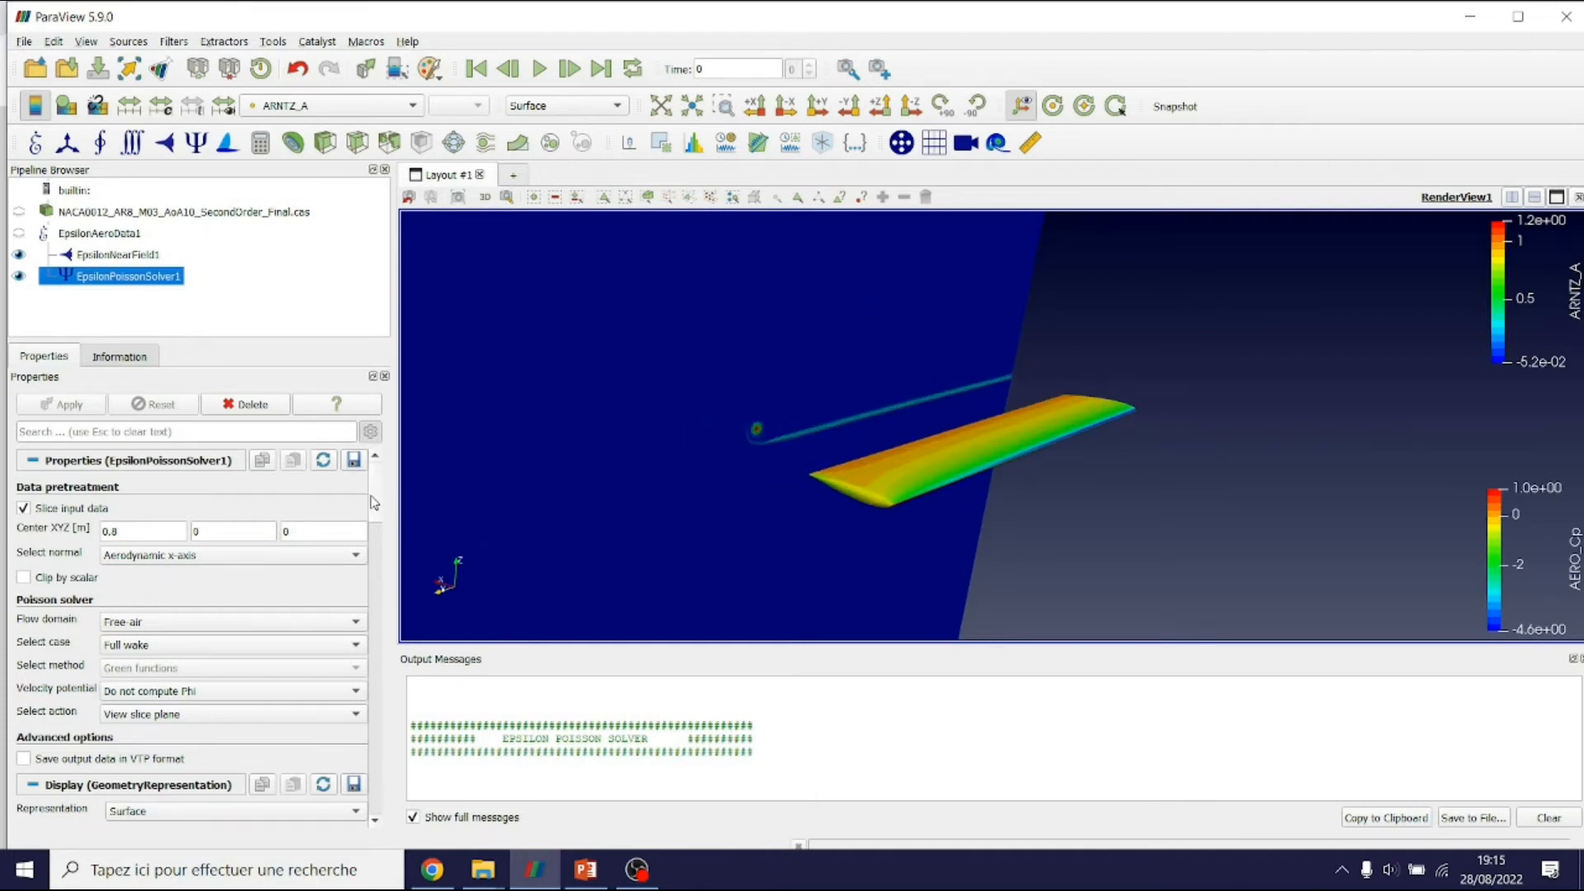
scroll(374, 506, "down", 1)
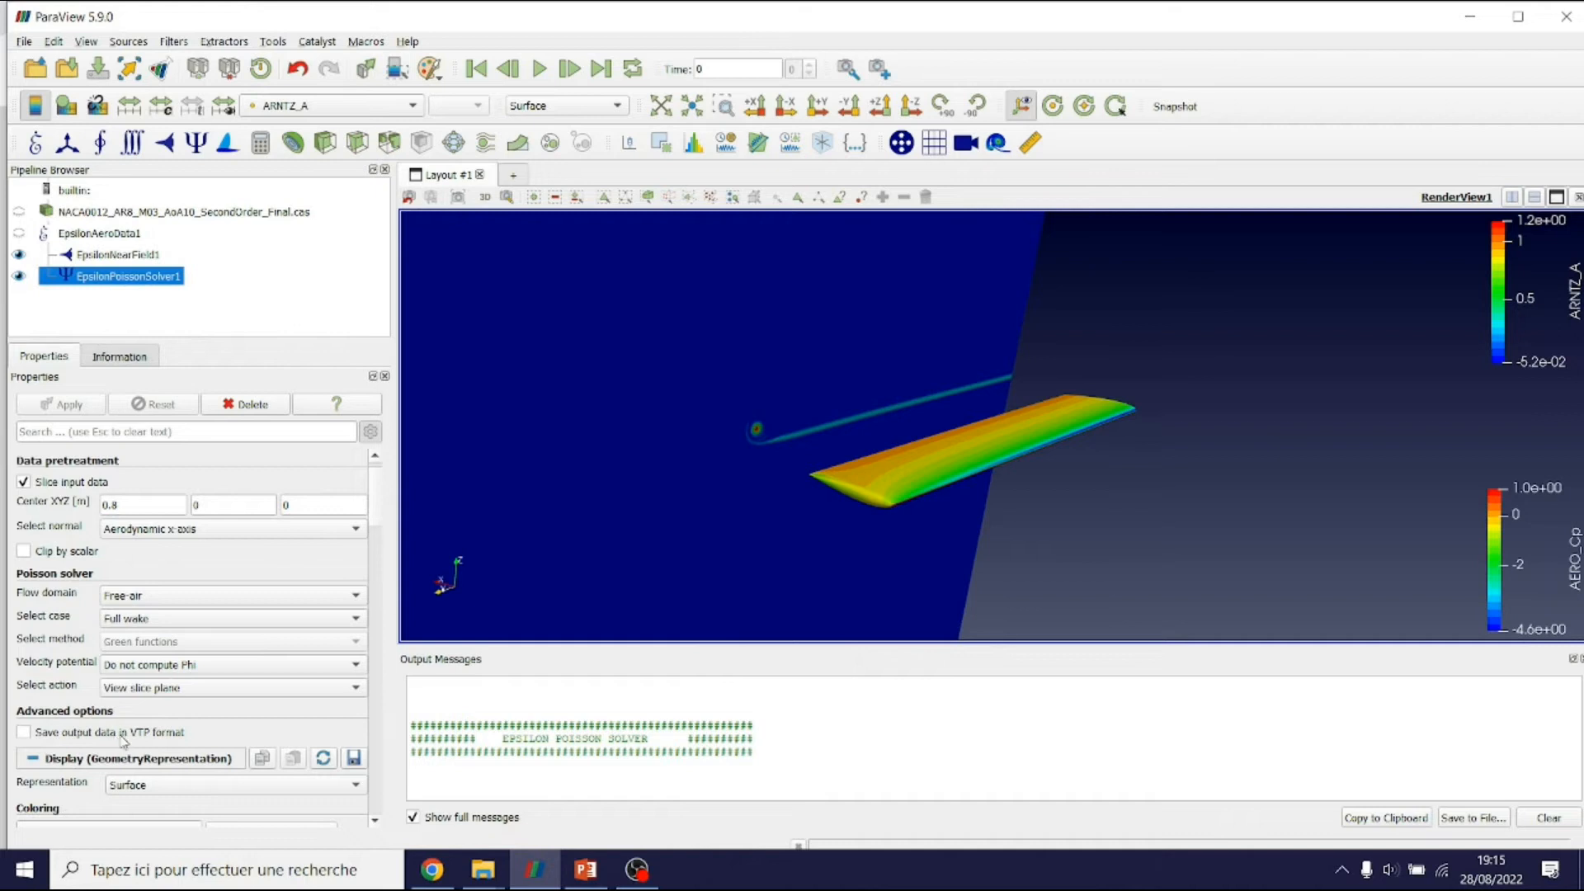
left_click(26, 733)
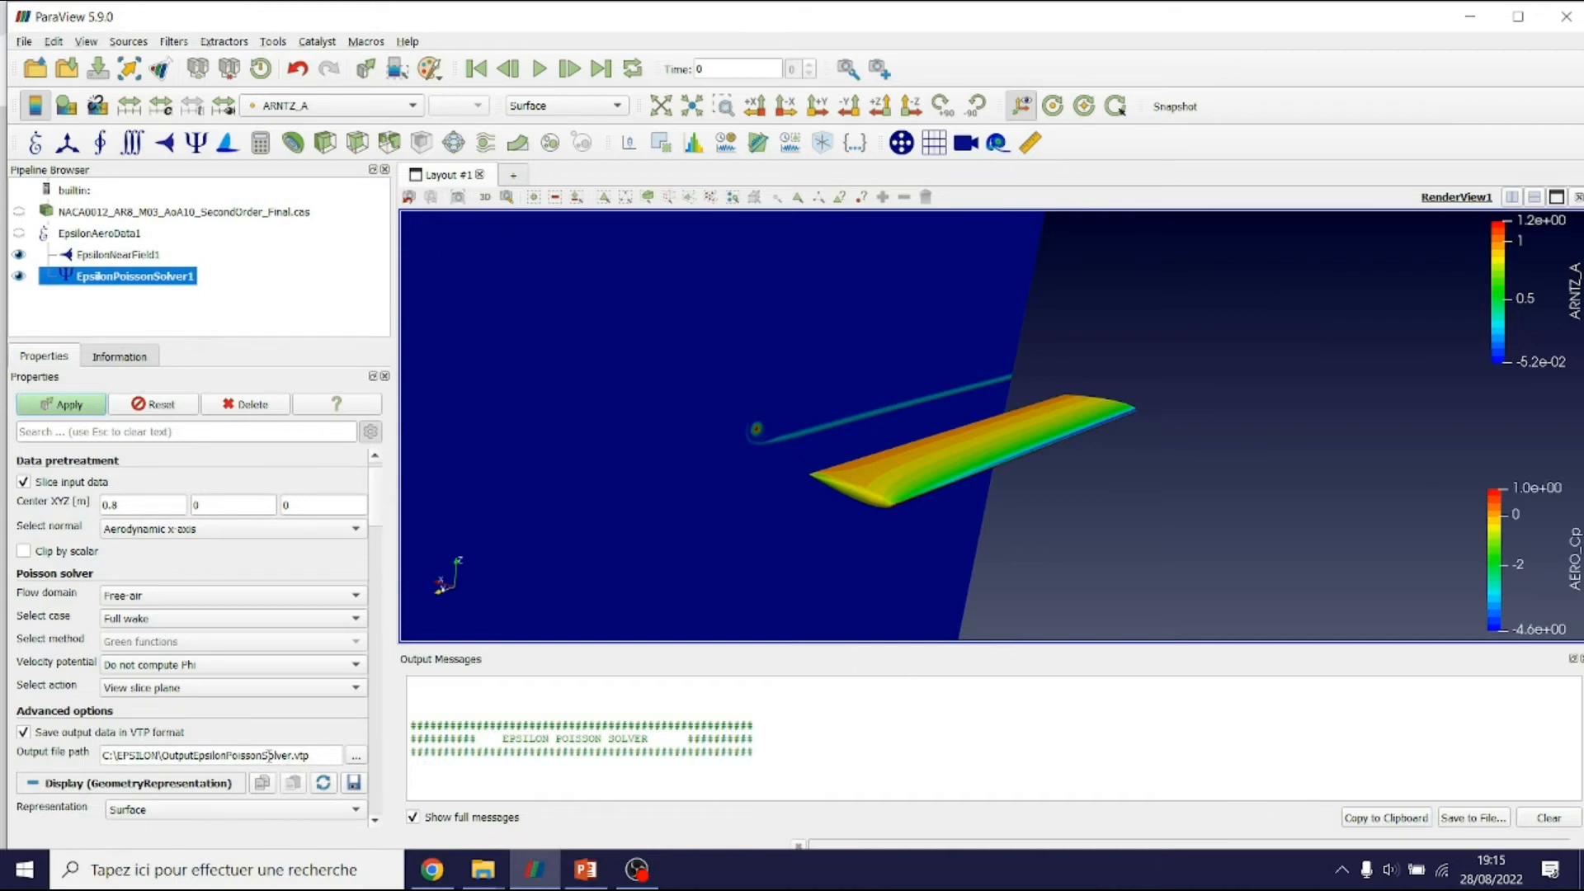
double_click(209, 757)
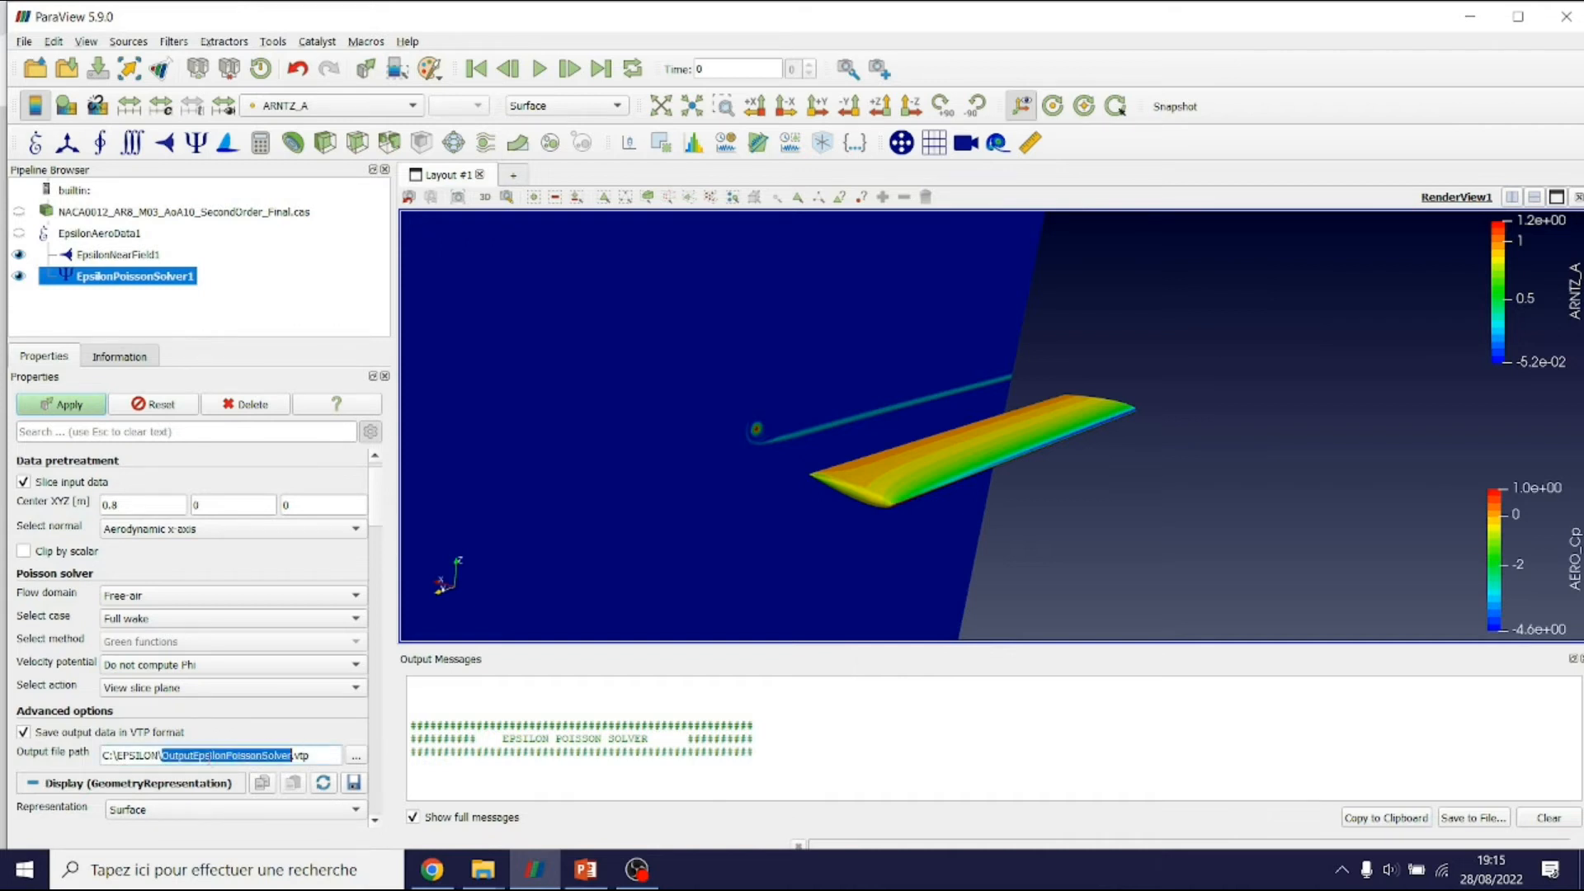
left_click(70, 734)
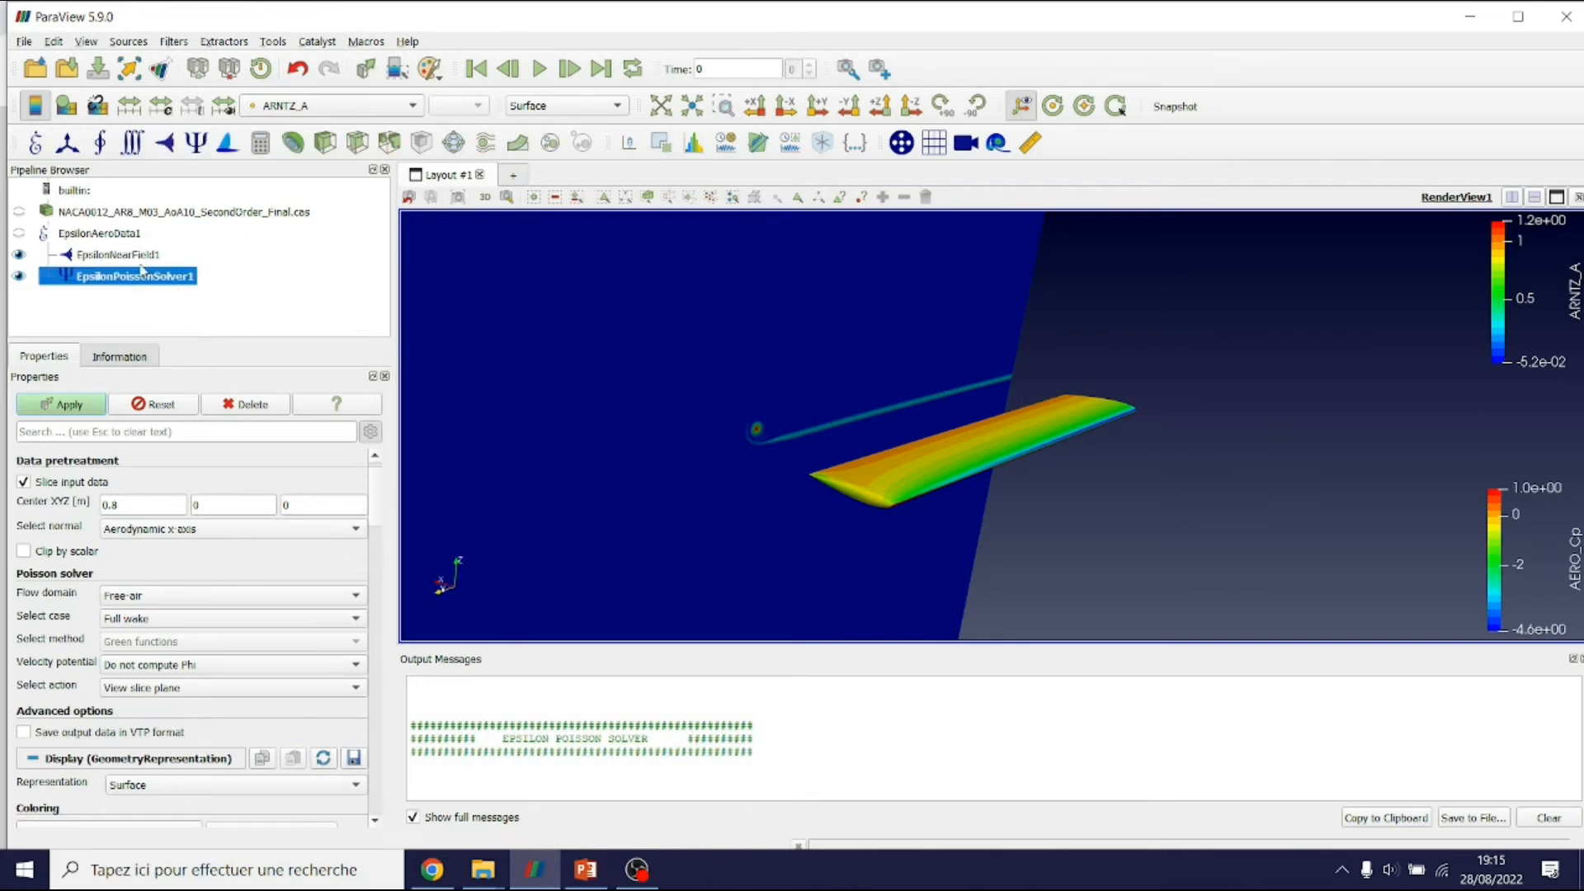
Save the solver output to the Desktop as the Legacy VTK file Slice_plane_3D.vtk
left_click(70, 76)
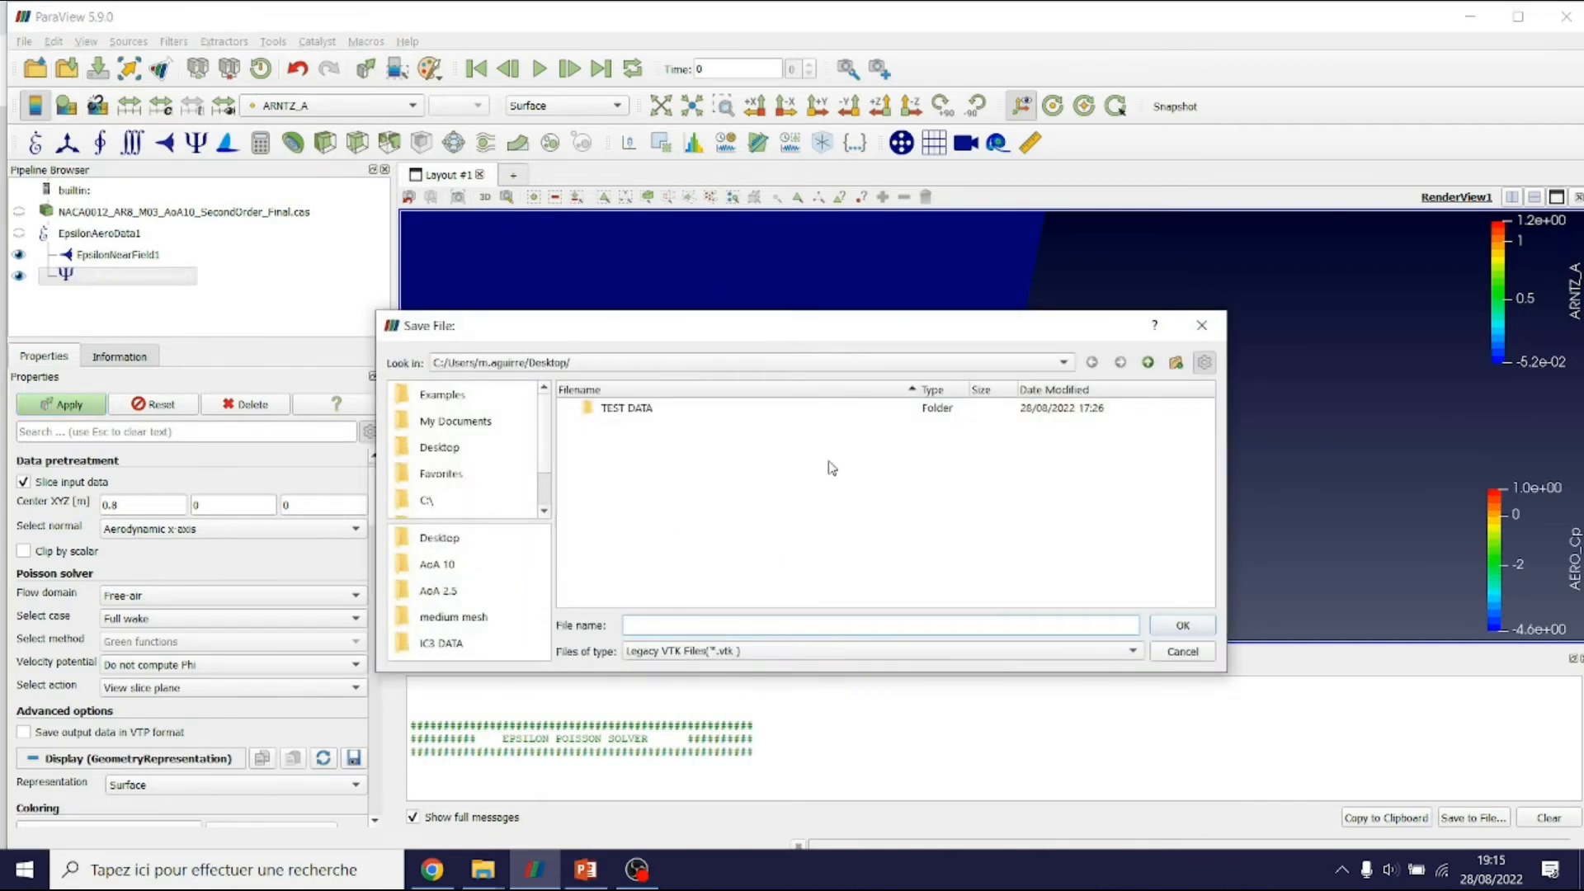
type("aaaaaaa")
left_click(741, 658)
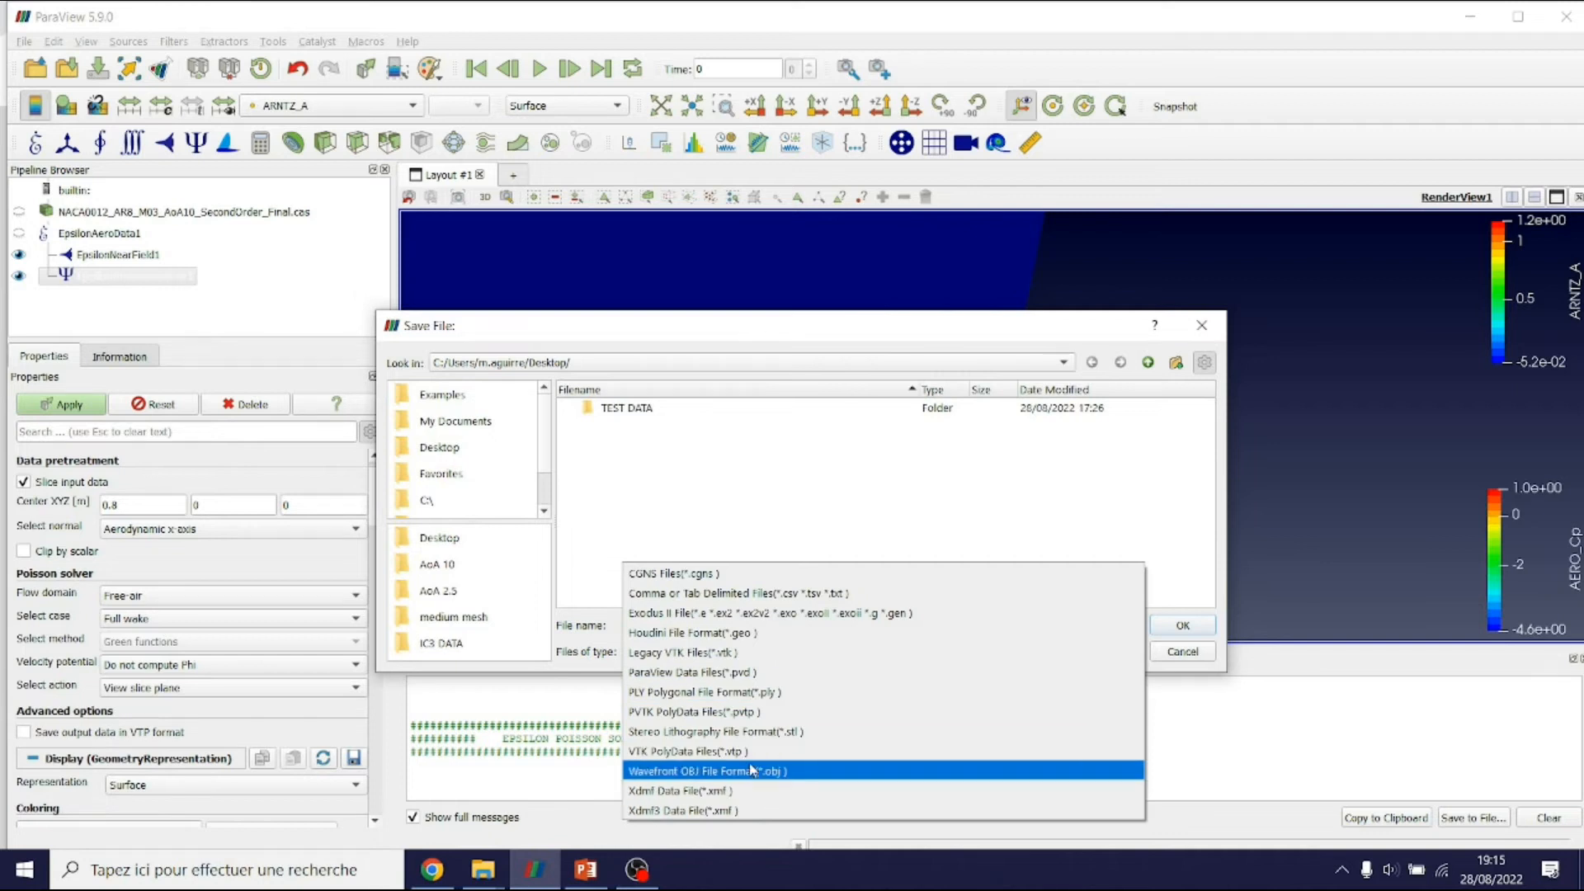
left_click(742, 659)
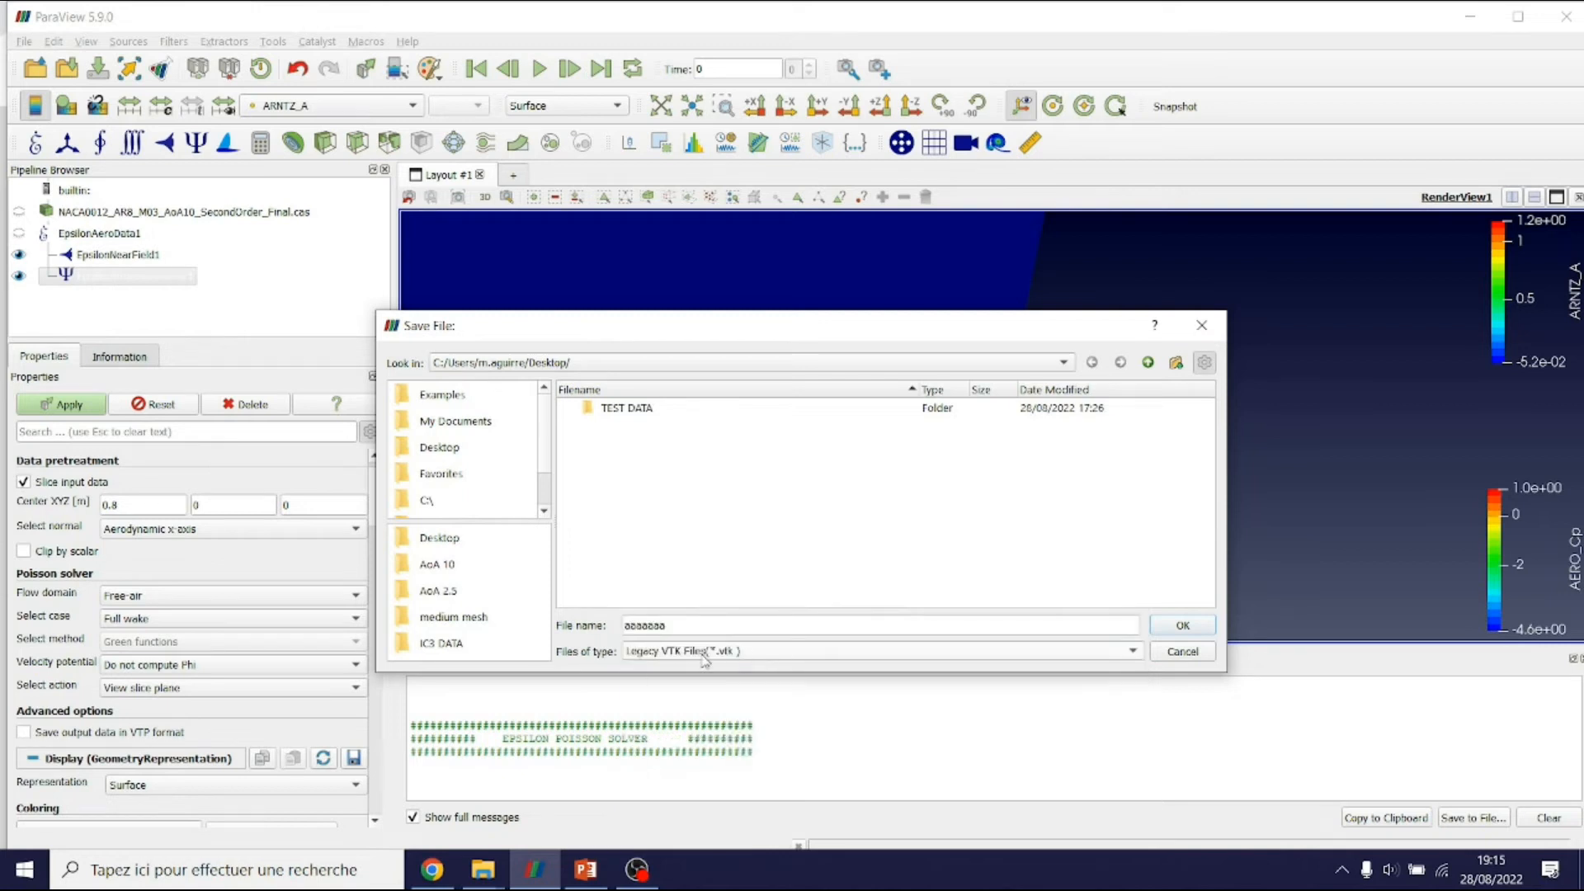
left_click(746, 622)
double_click(746, 622)
type("Slice_pl")
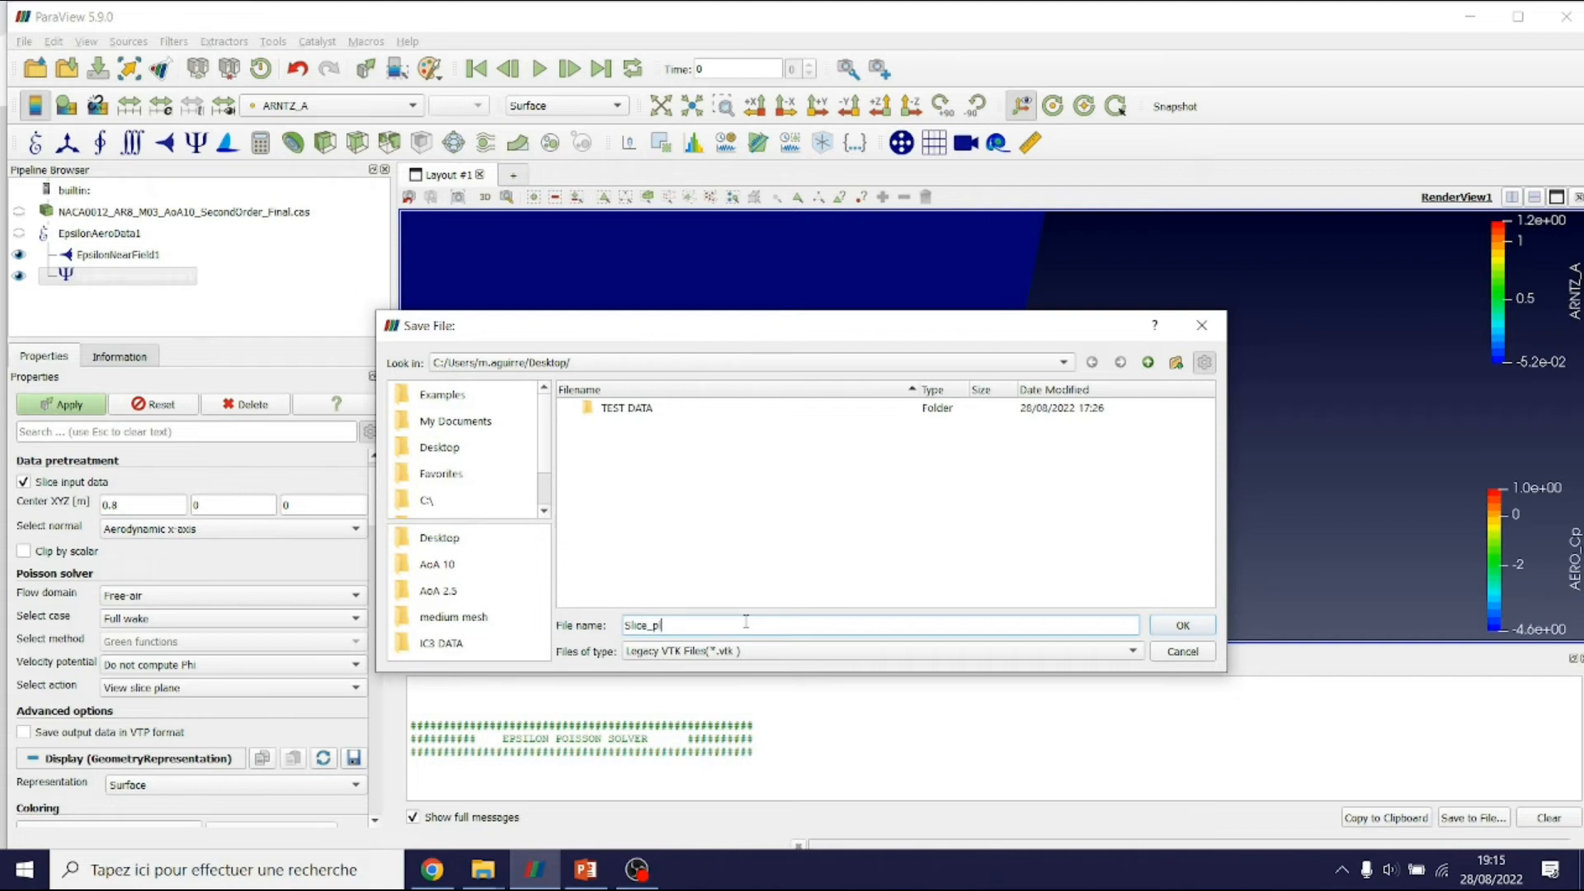
type("ane_3D")
left_click(1204, 629)
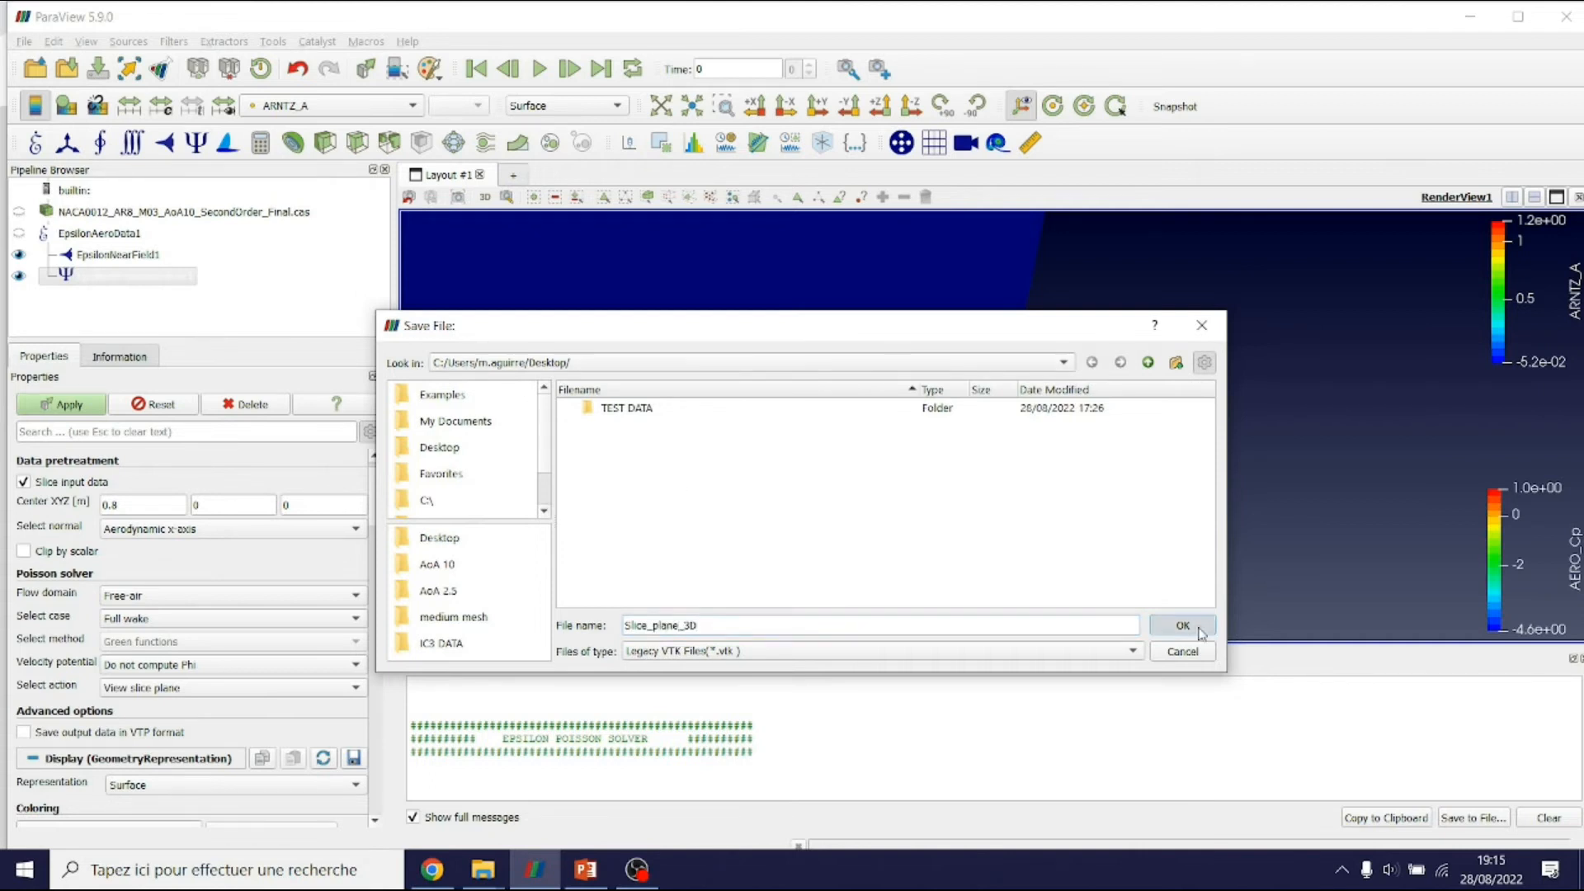
left_click(1002, 581)
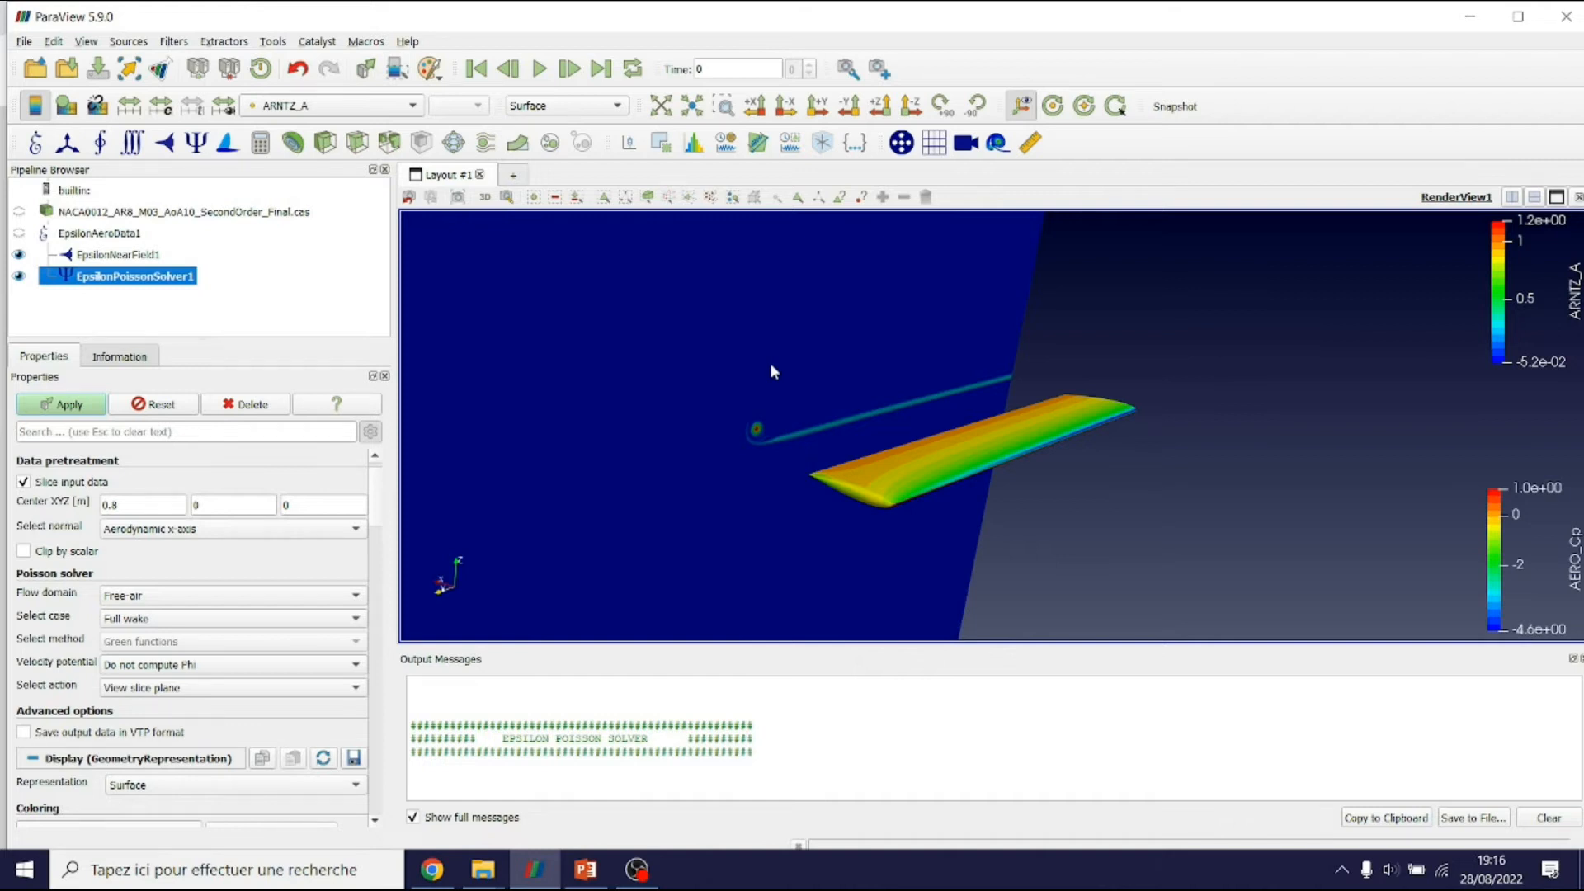
scroll(375, 466, "up", 1)
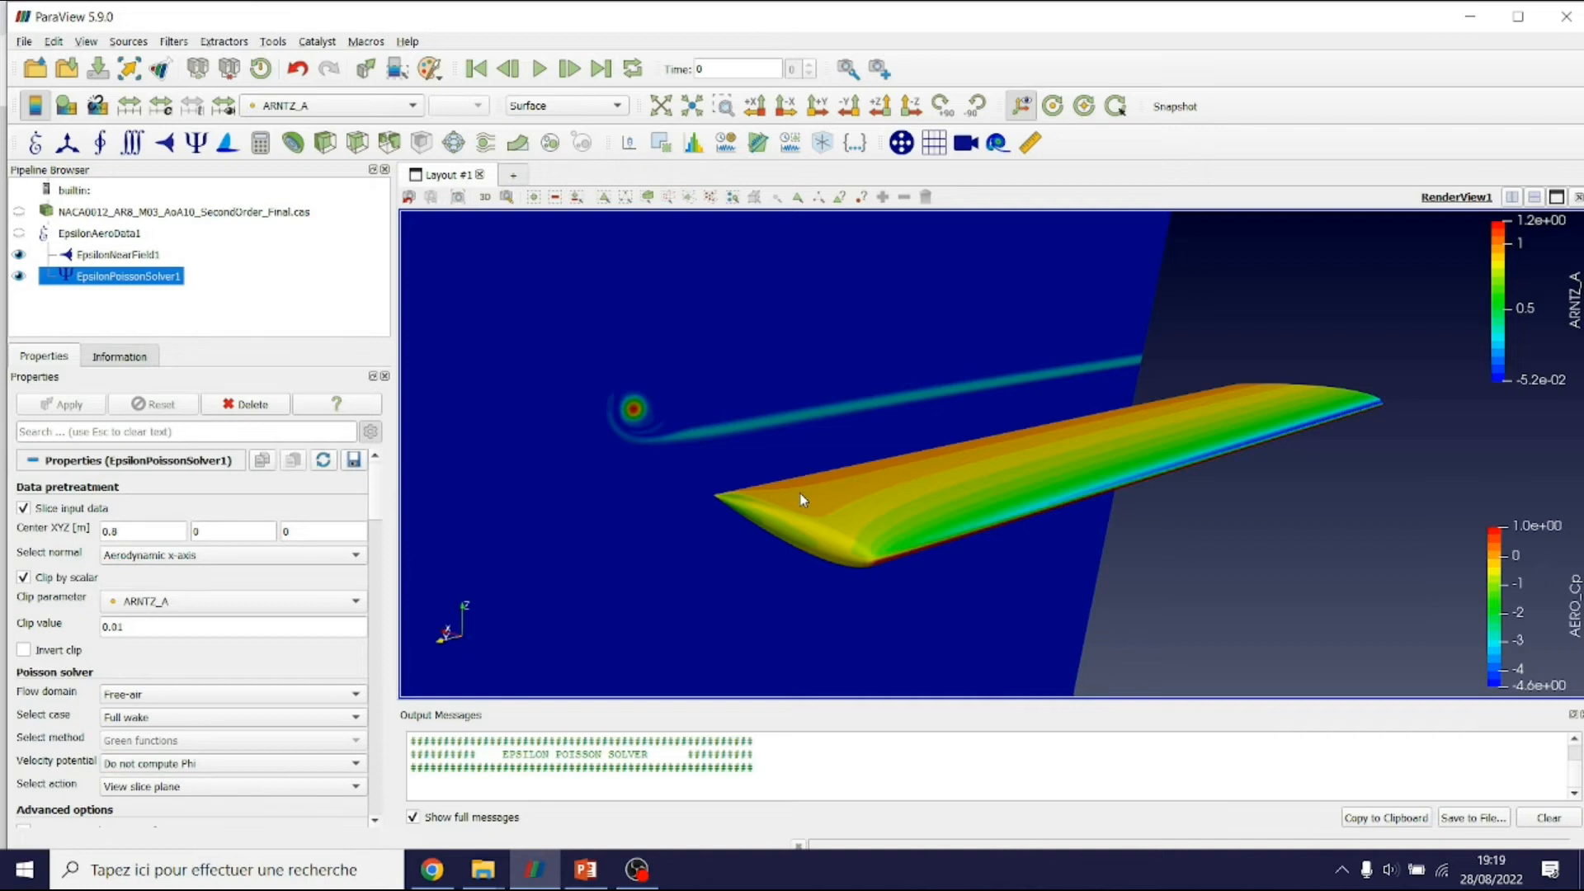
Hide EpsilonPoissonSolver1 and load Slice_plane_3D.vtk into the pipeline
left_click(19, 276)
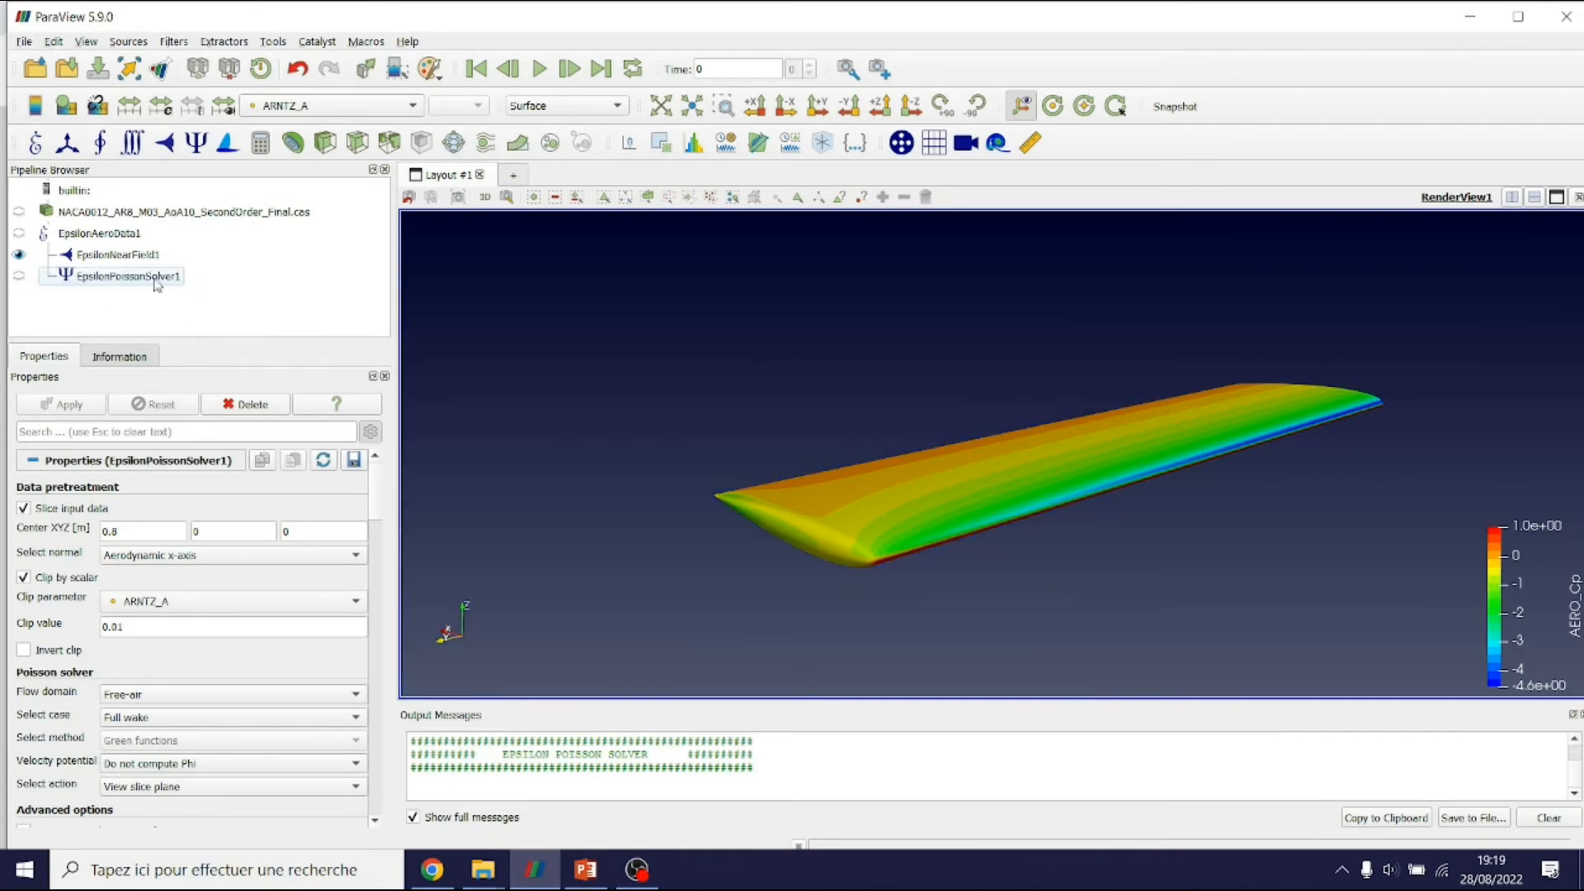
left_click(34, 69)
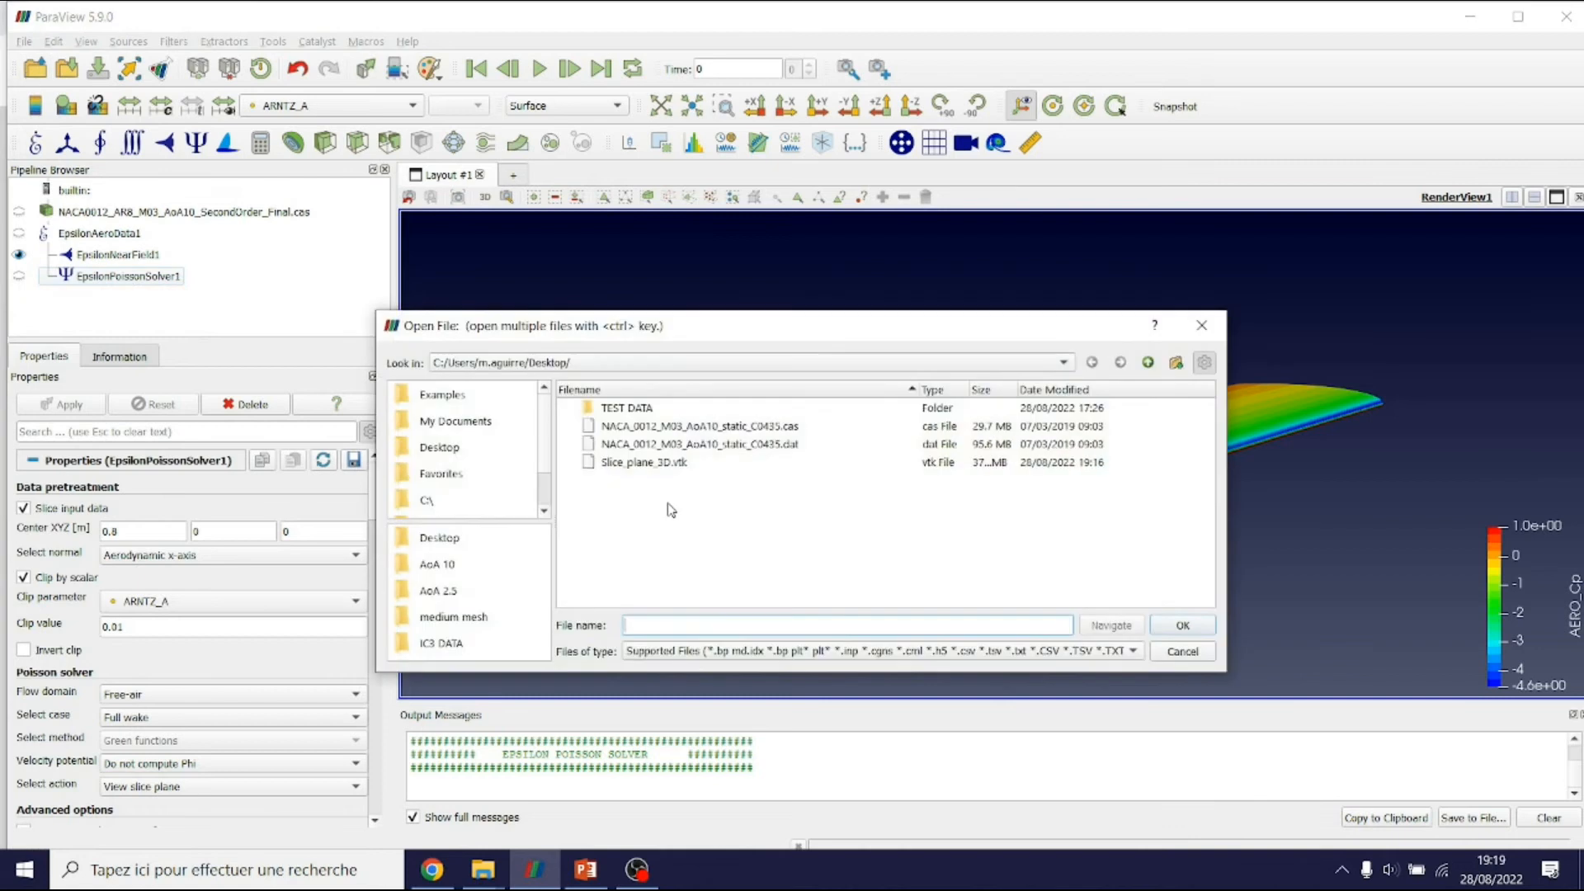
left_click(623, 467)
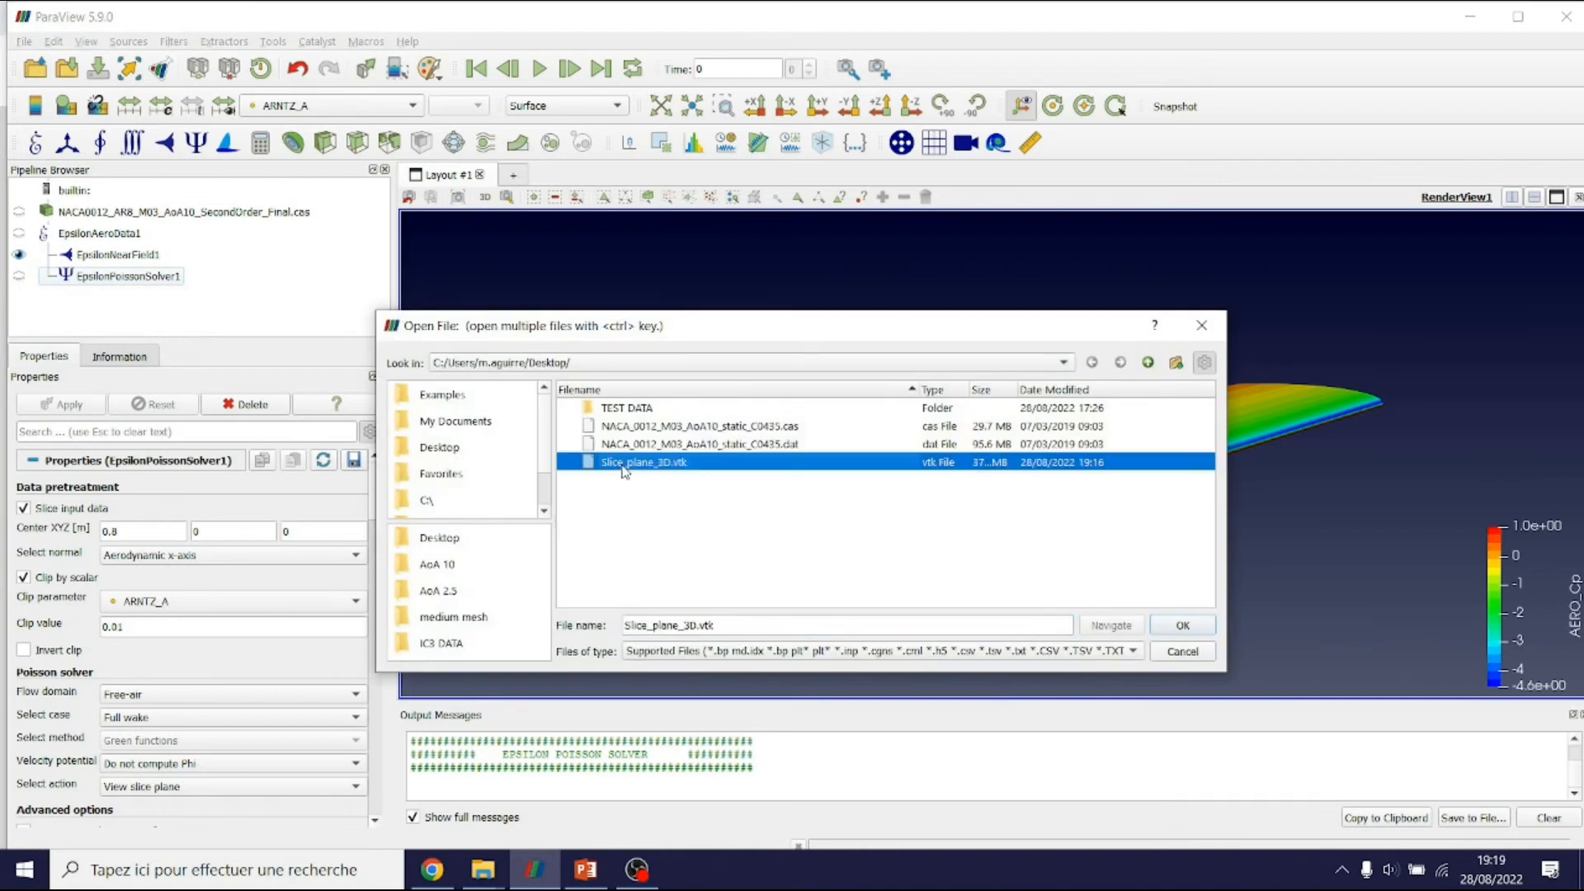
double_click(652, 464)
left_click(67, 407)
Colour the loaded slice by ARNTZ_A and attach a second Epsilon Poisson Solver to it
left_click(389, 108)
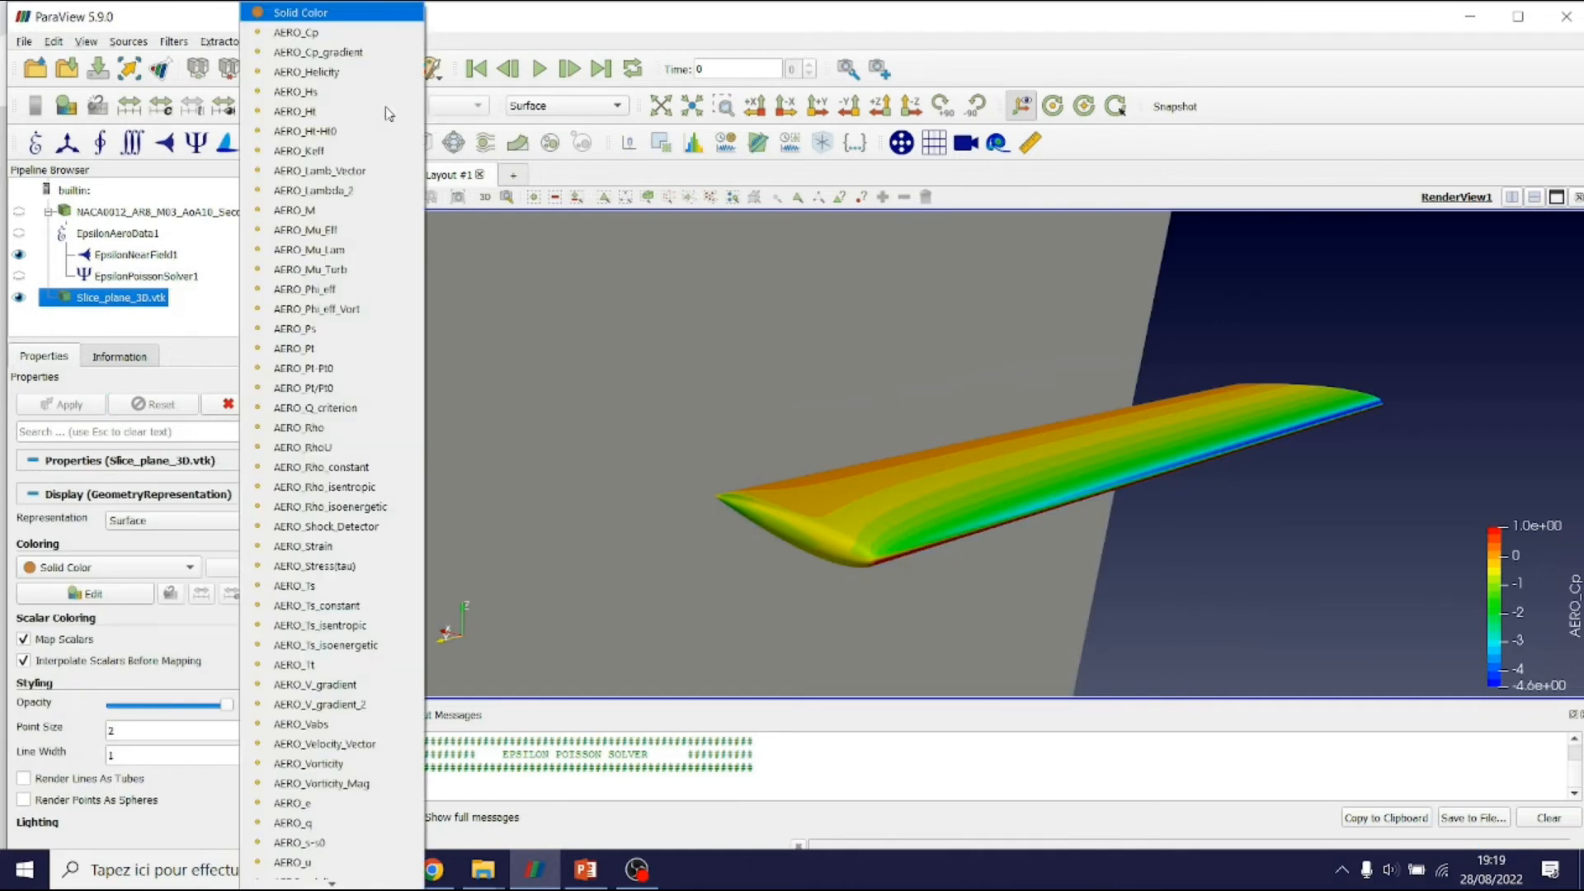
scroll(391, 259, "down", 15)
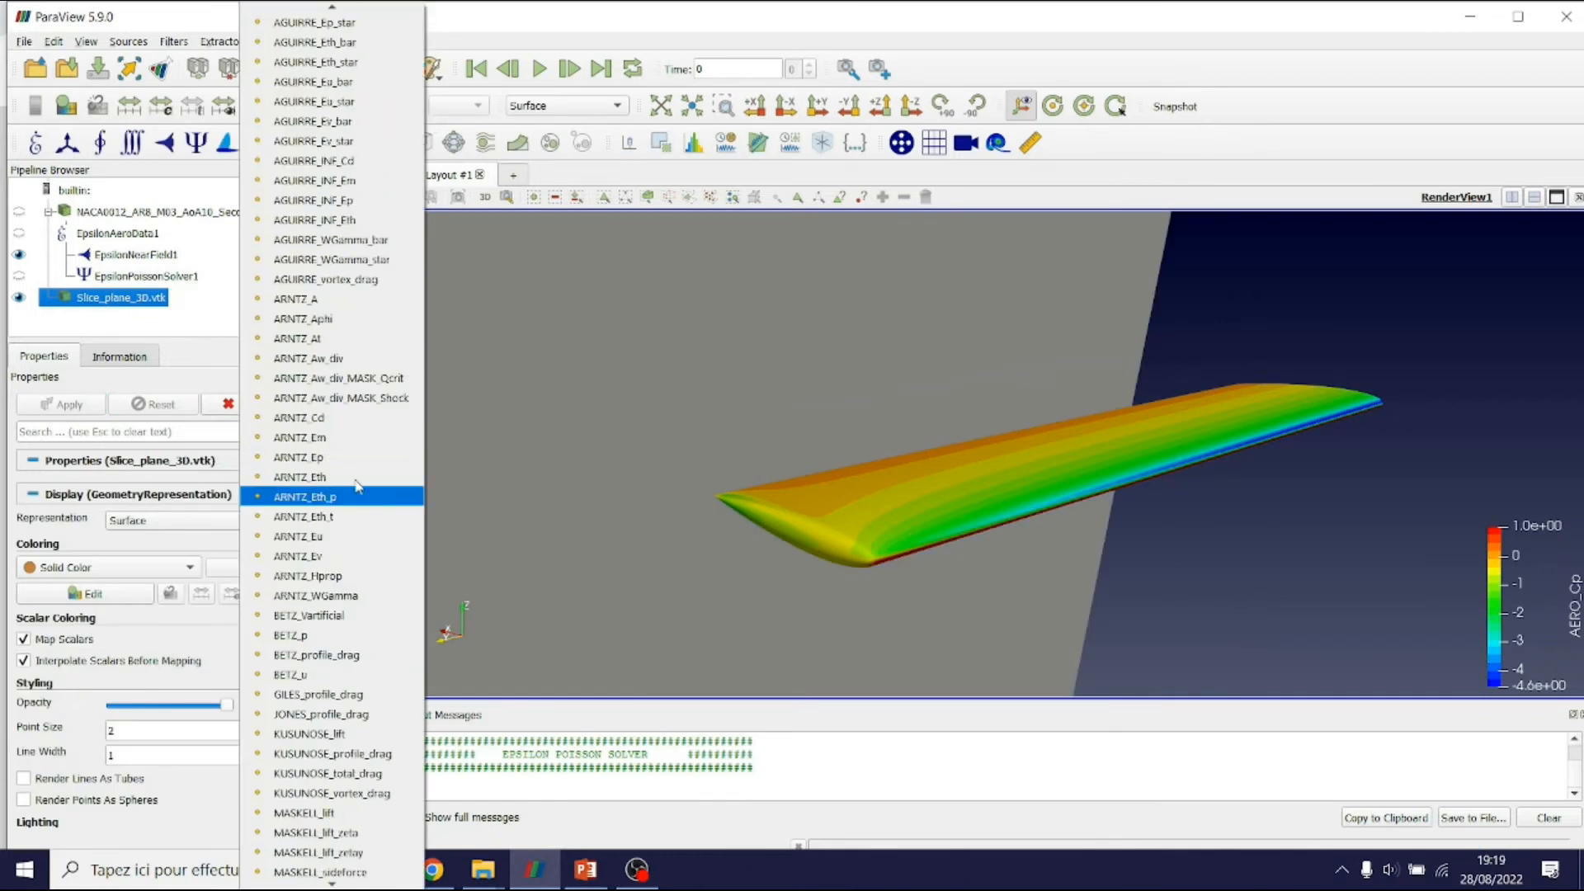
left_click(334, 301)
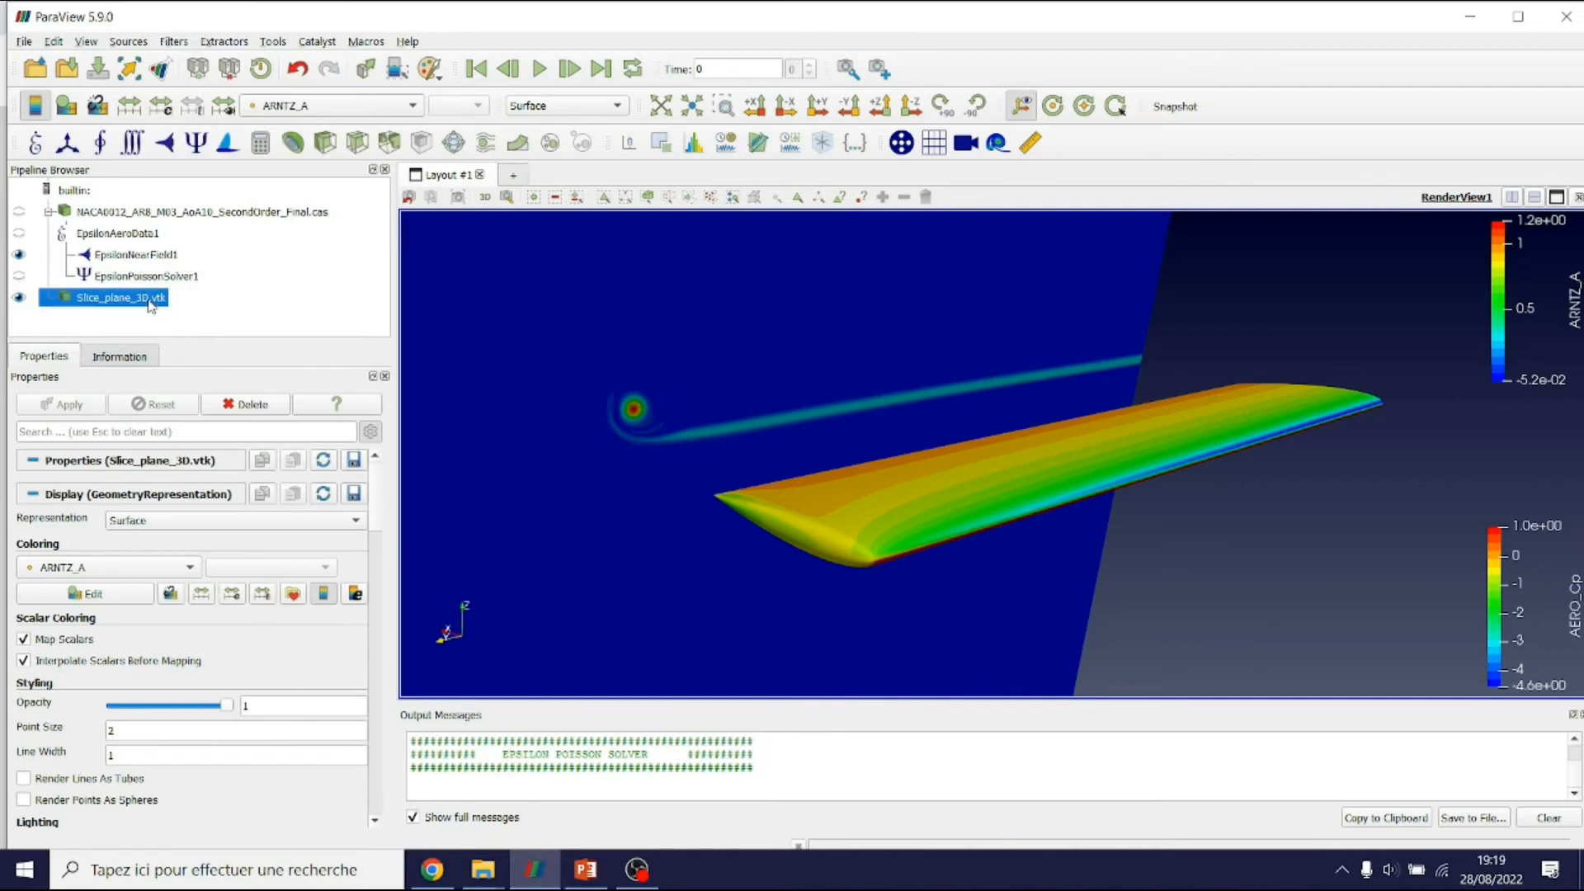
left_click(195, 142)
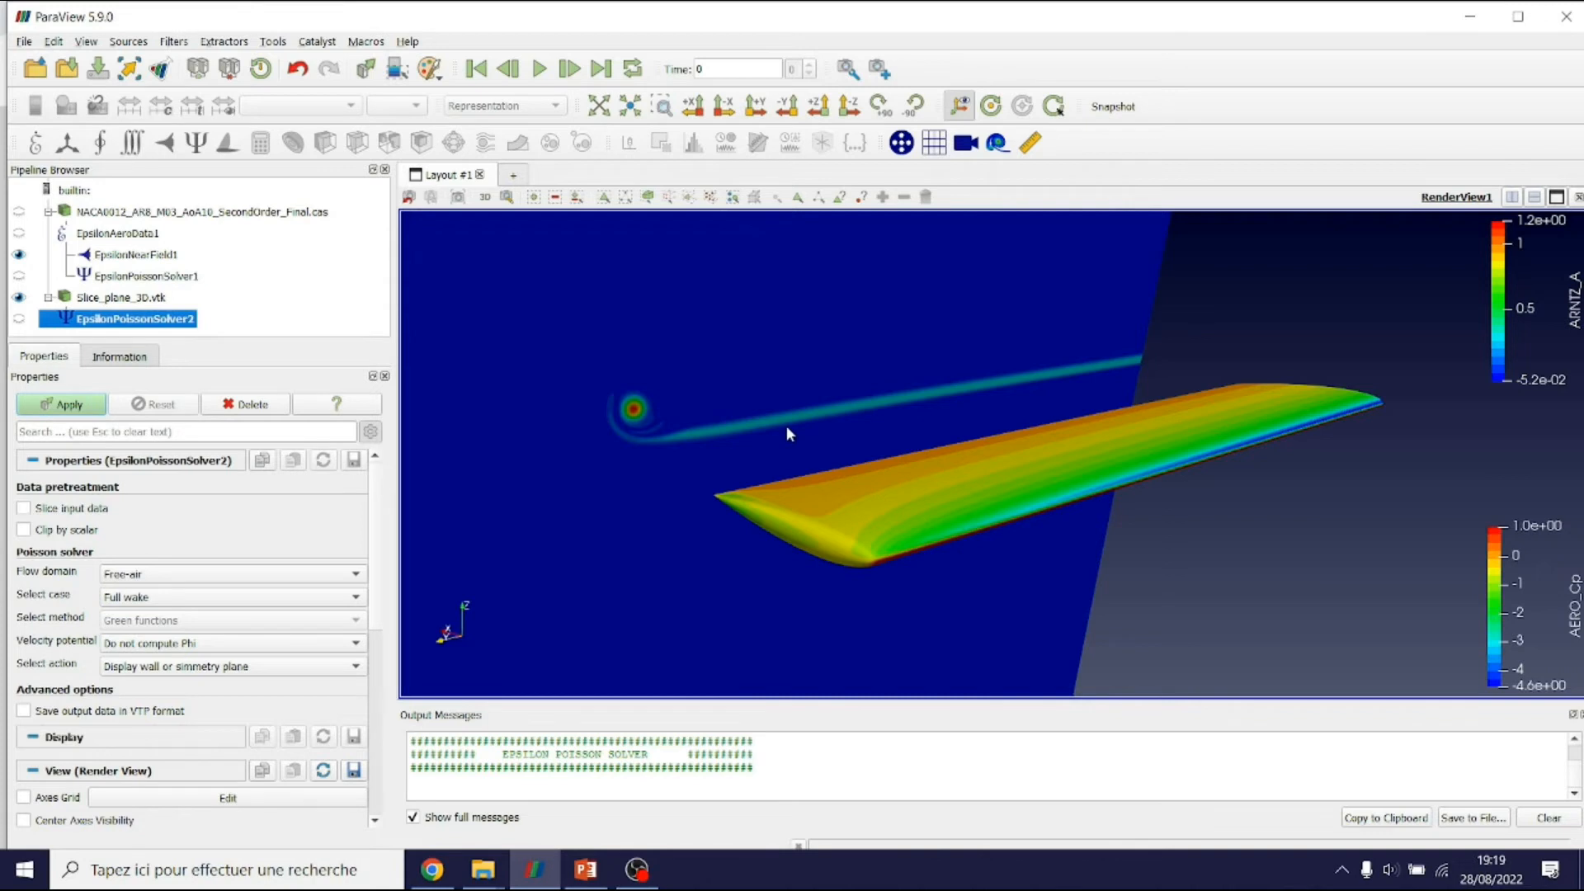
scroll(785, 426, "down", 3)
scroll(786, 426, "down", 3)
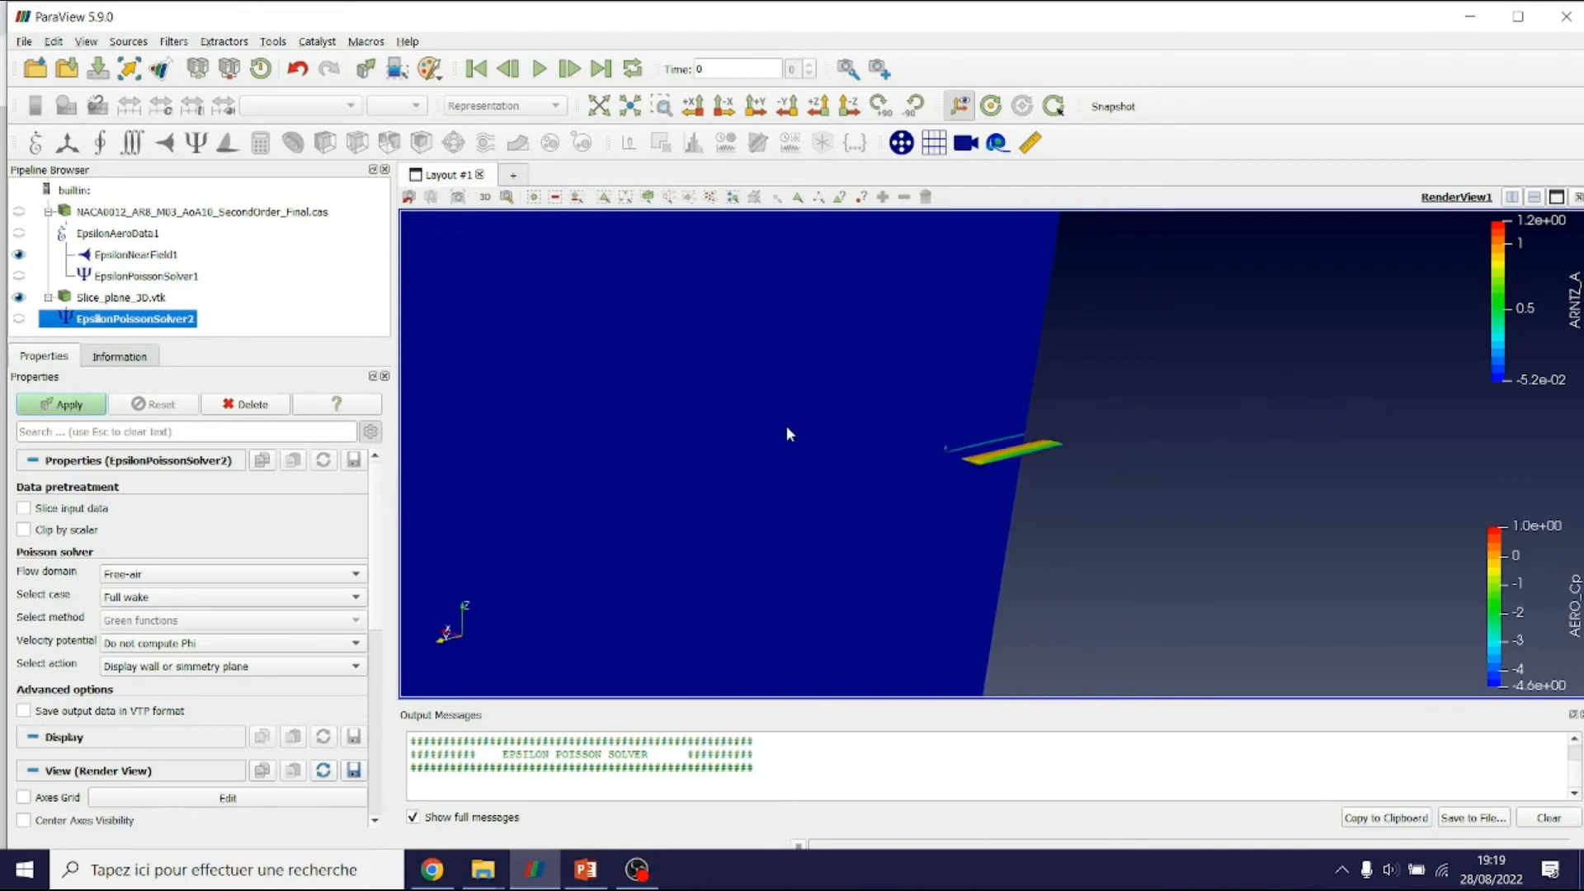
scroll(785, 426, "down", 5)
left_click_drag(886, 481, 856, 513)
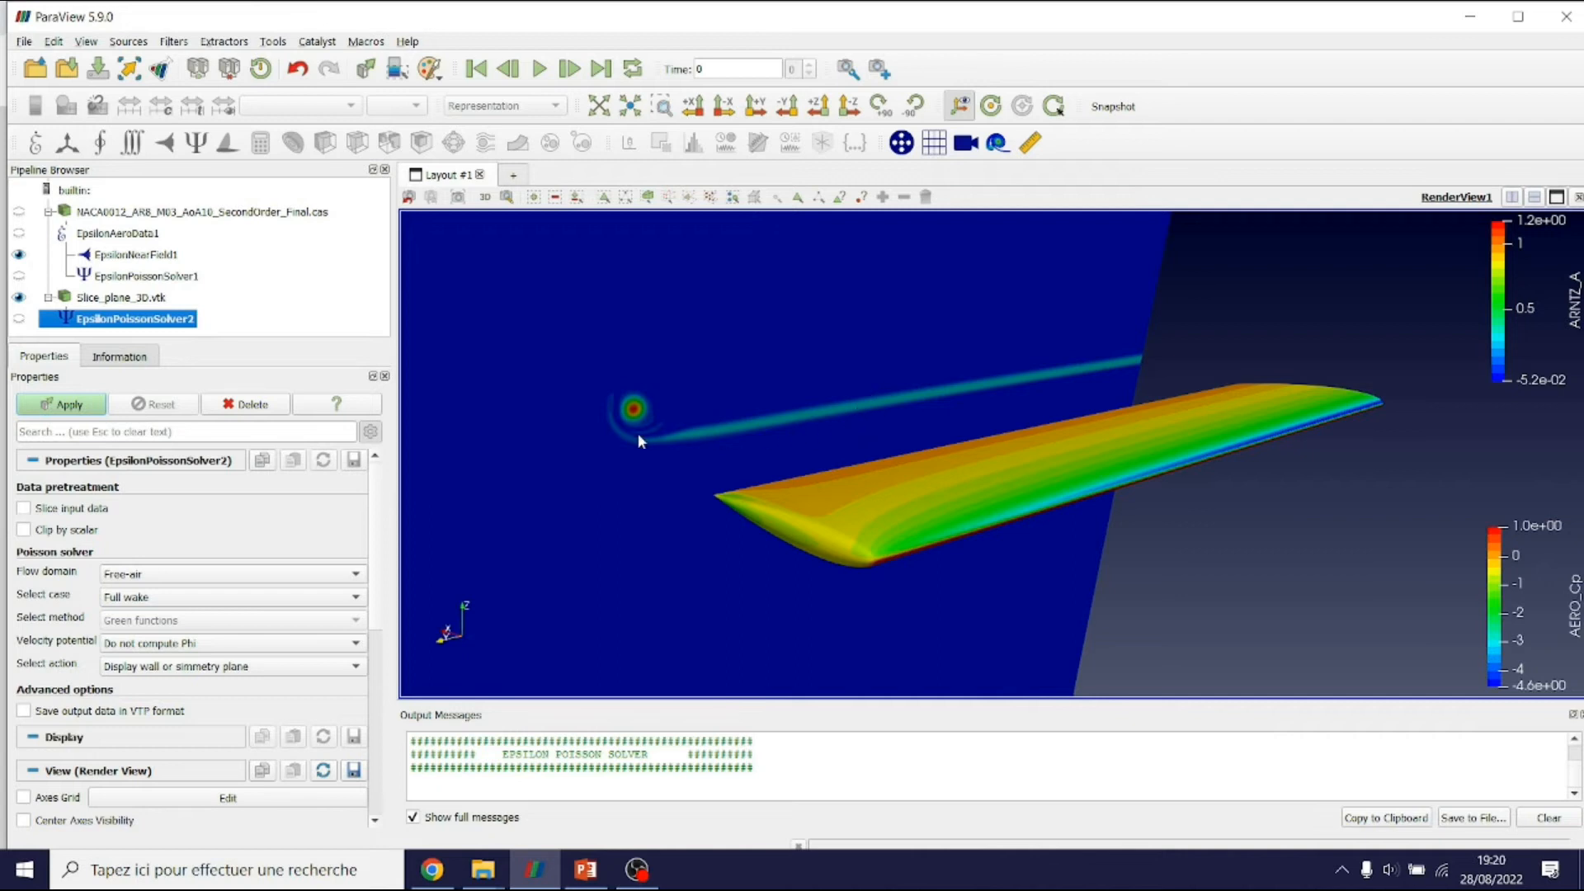
scroll(841, 457, "down", 4)
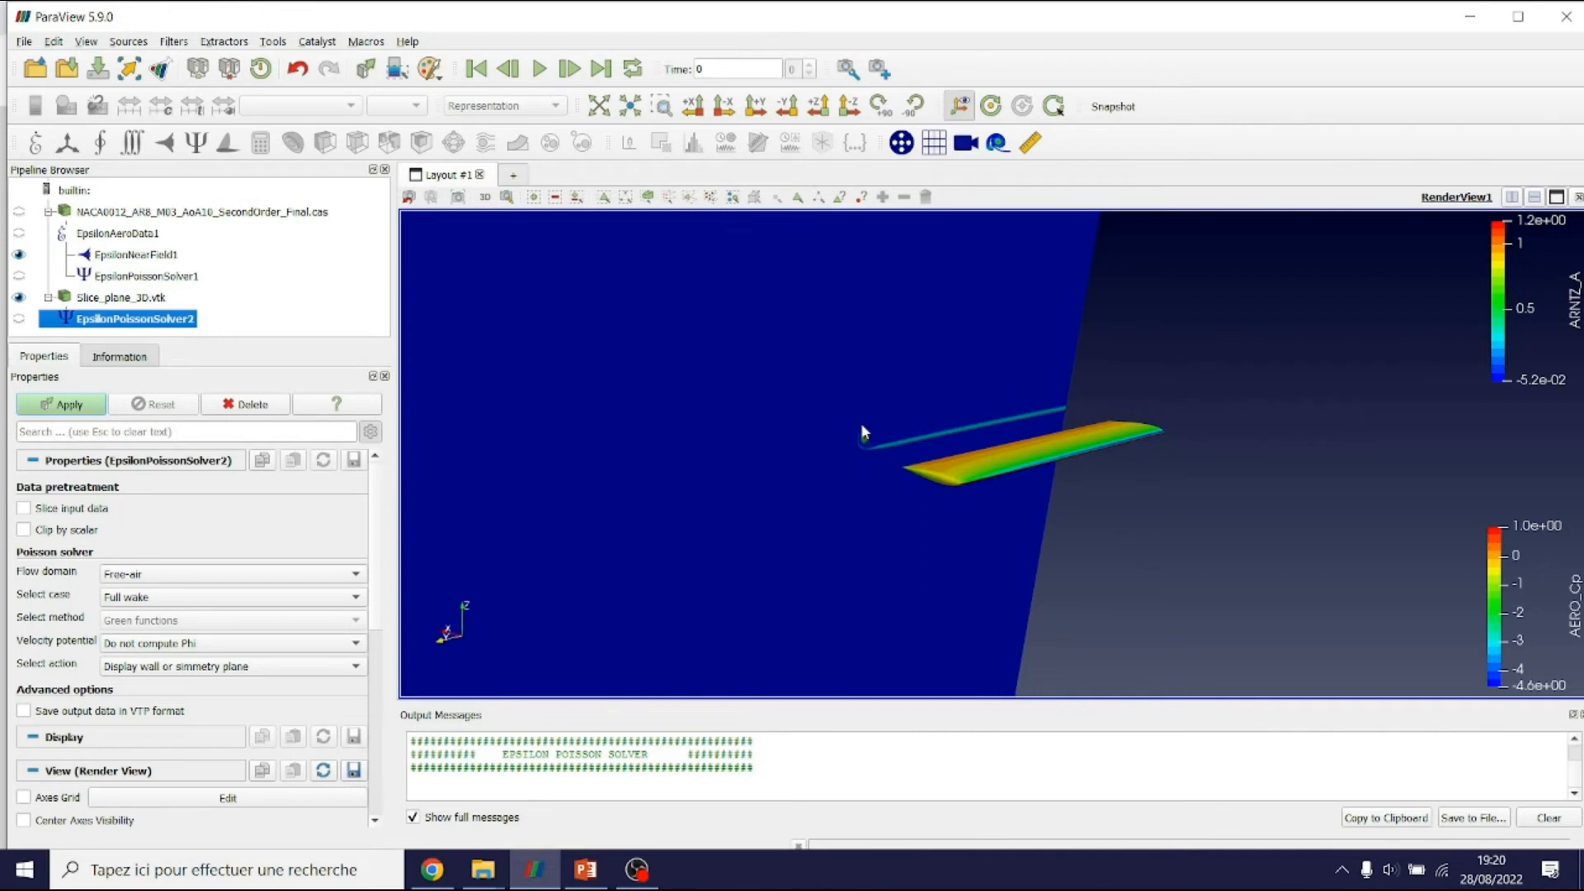
scroll(862, 431, "up", 5)
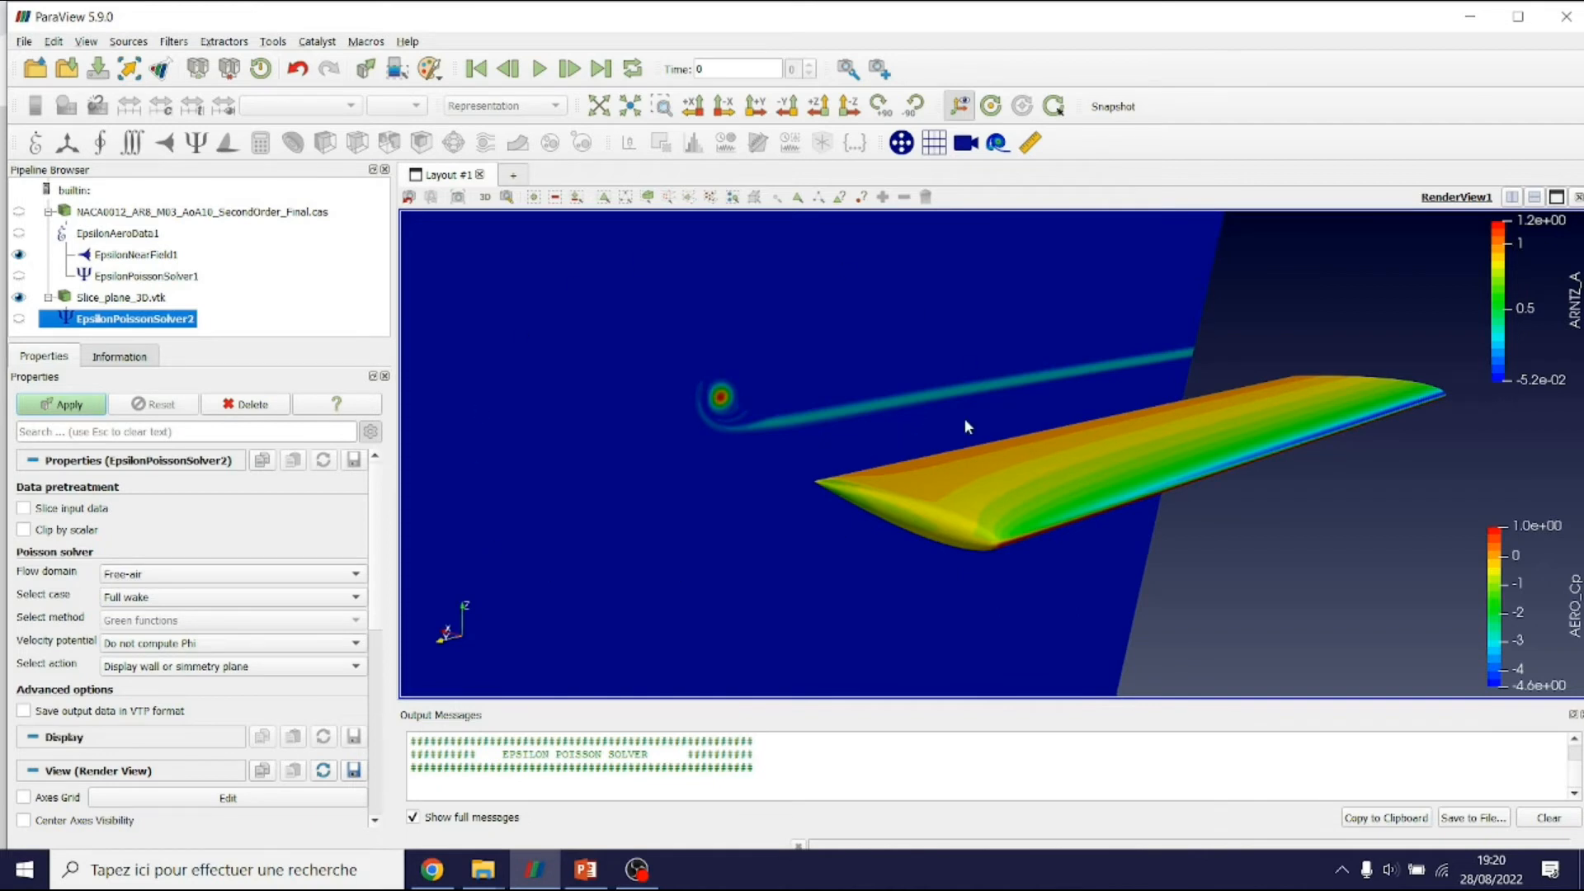
scroll(750, 302, "down", 2)
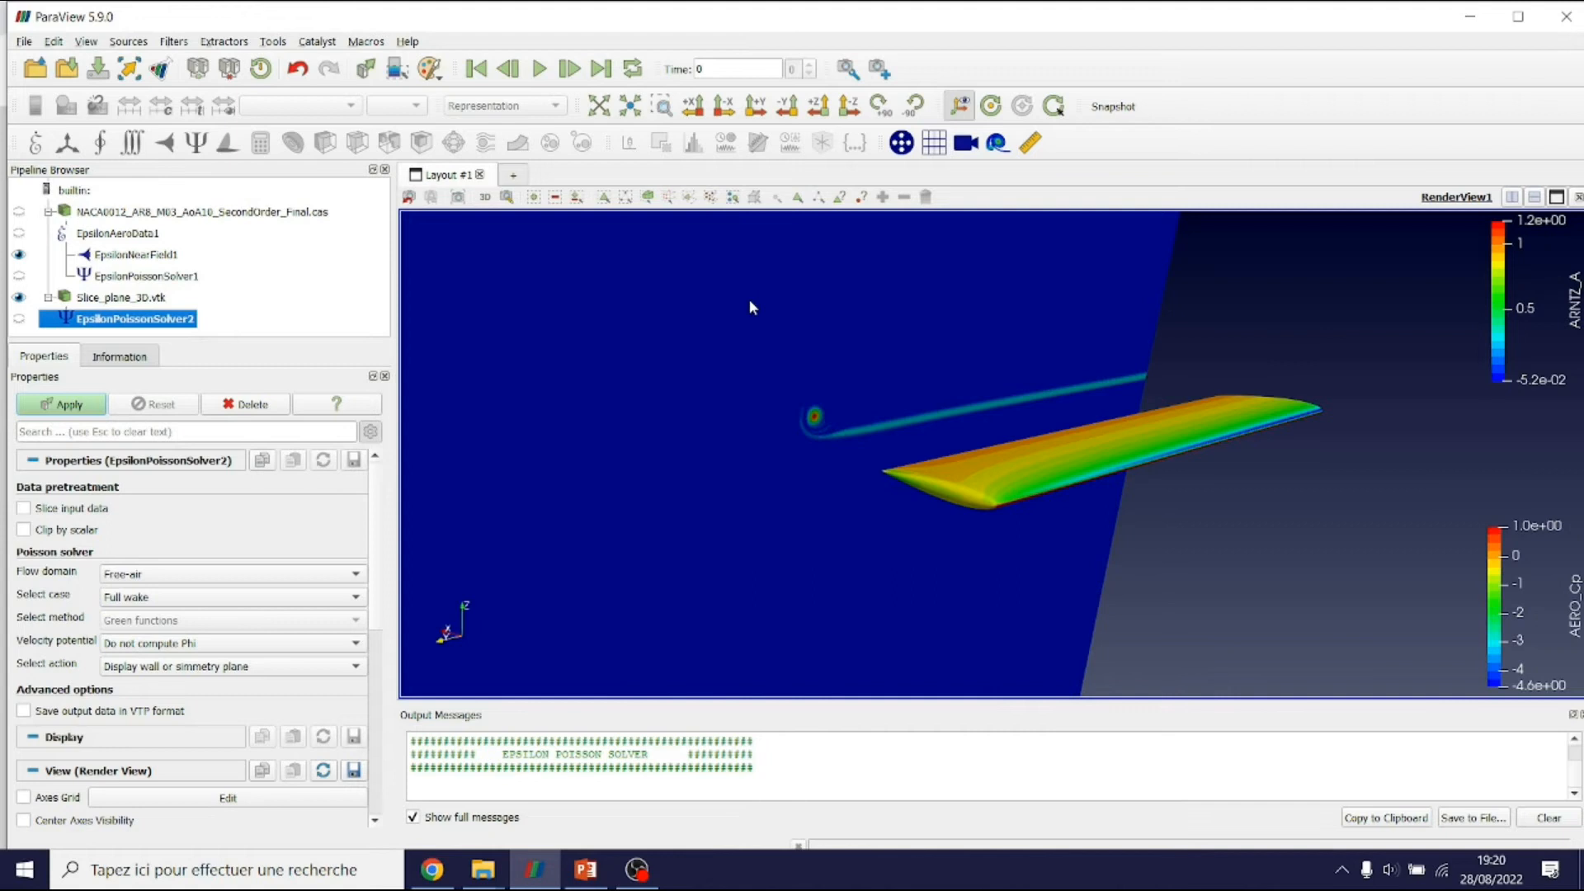
scroll(778, 484, "up", 5)
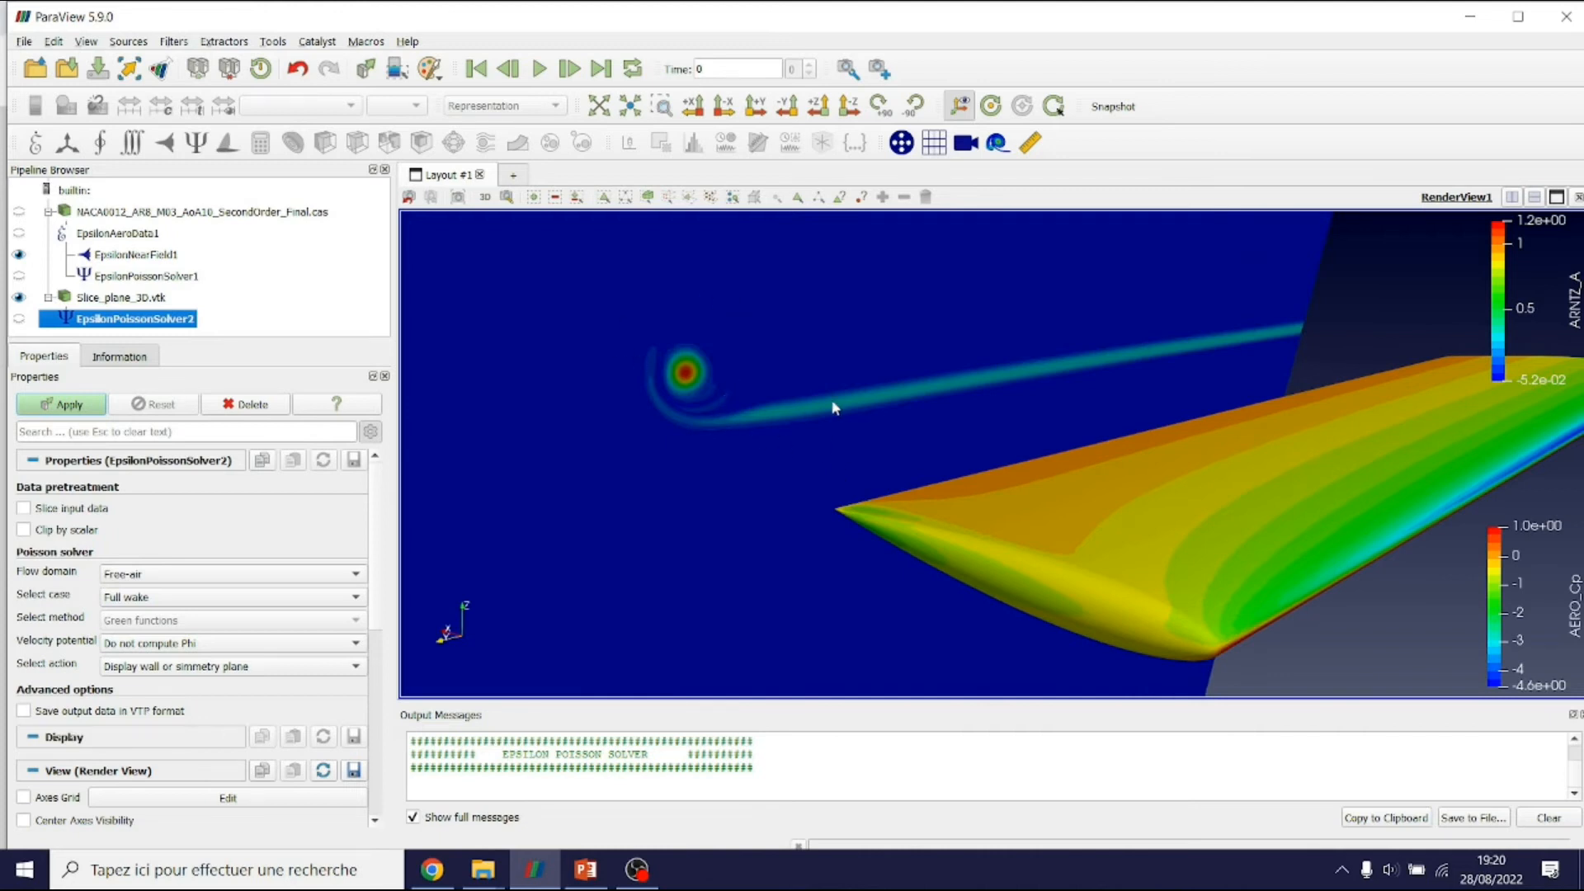
Clip the wake by AERO_Vorticity_Mag, trying a clip value of 1000 before settling on 100
left_click(46, 532)
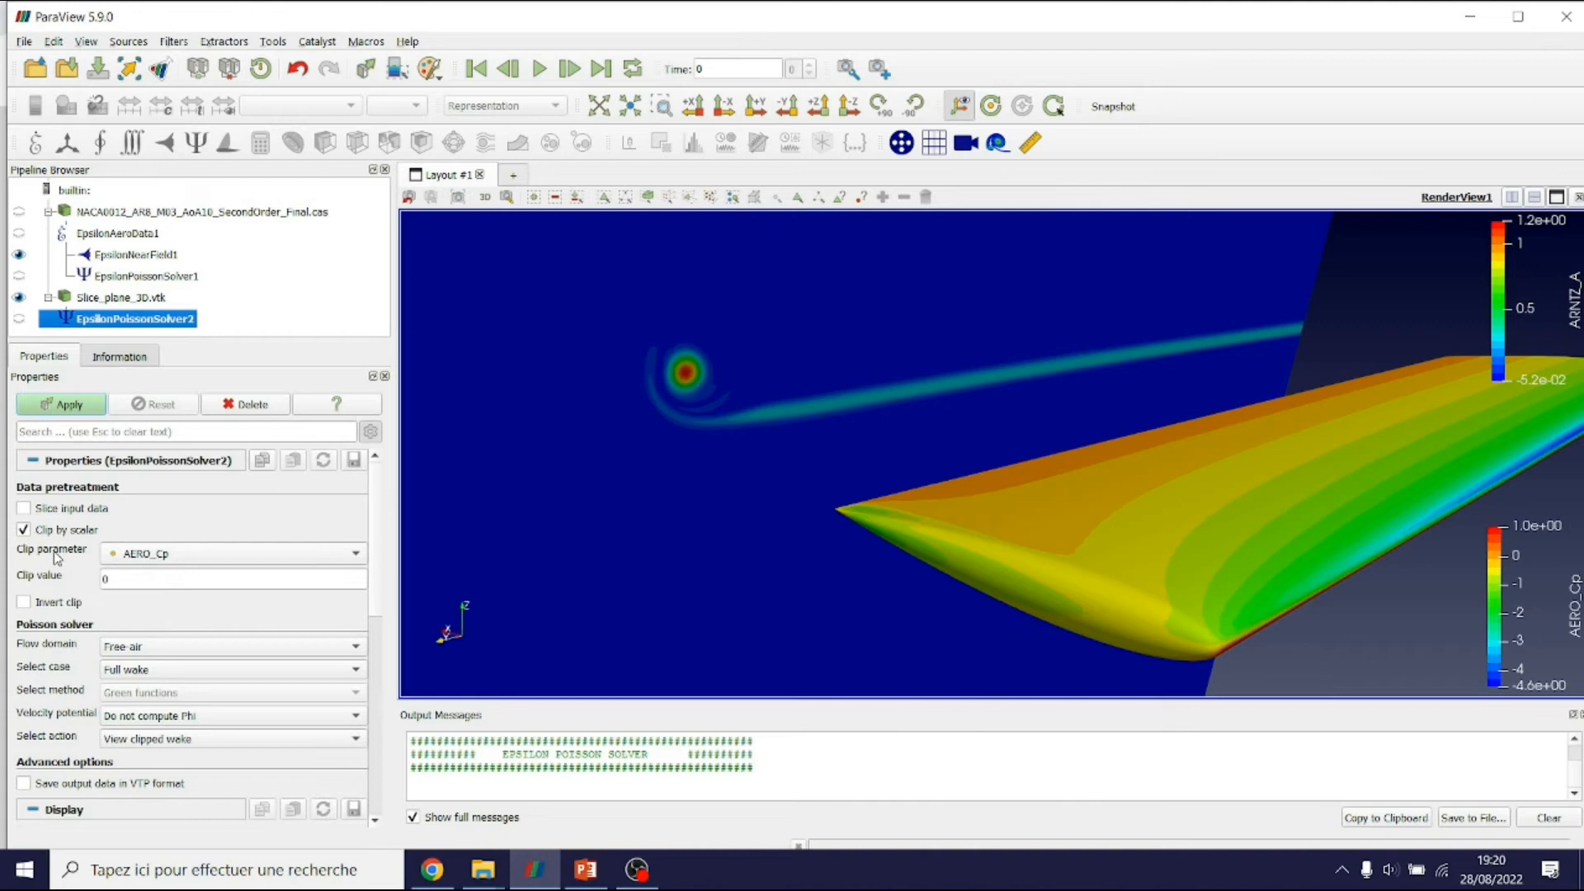
left_click(132, 558)
scroll(149, 564, "down", 1)
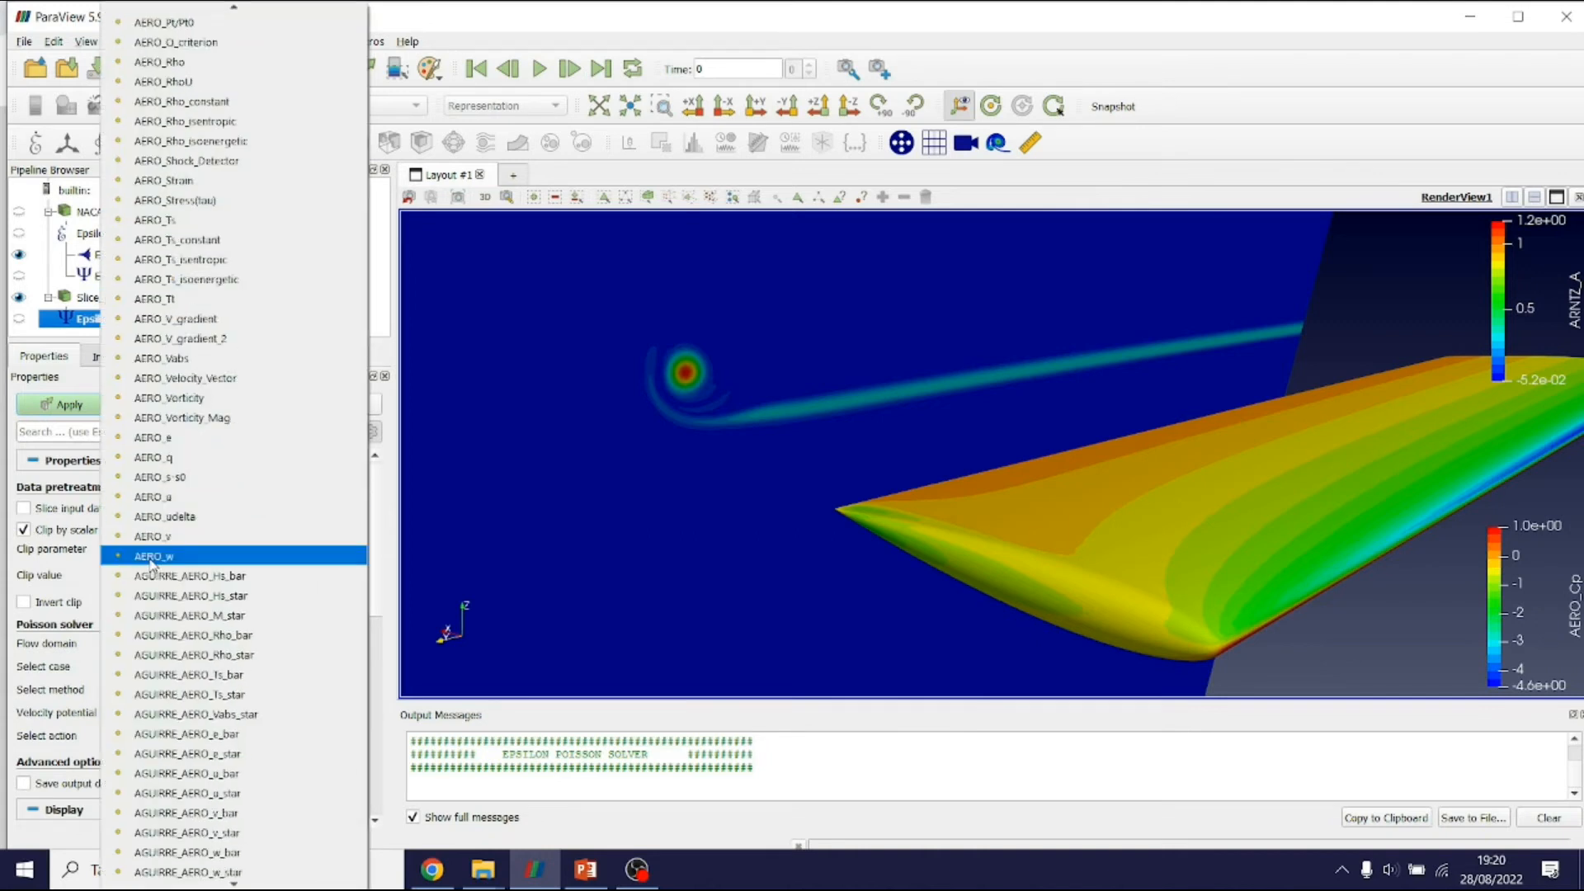
scroll(205, 721, "up", 5)
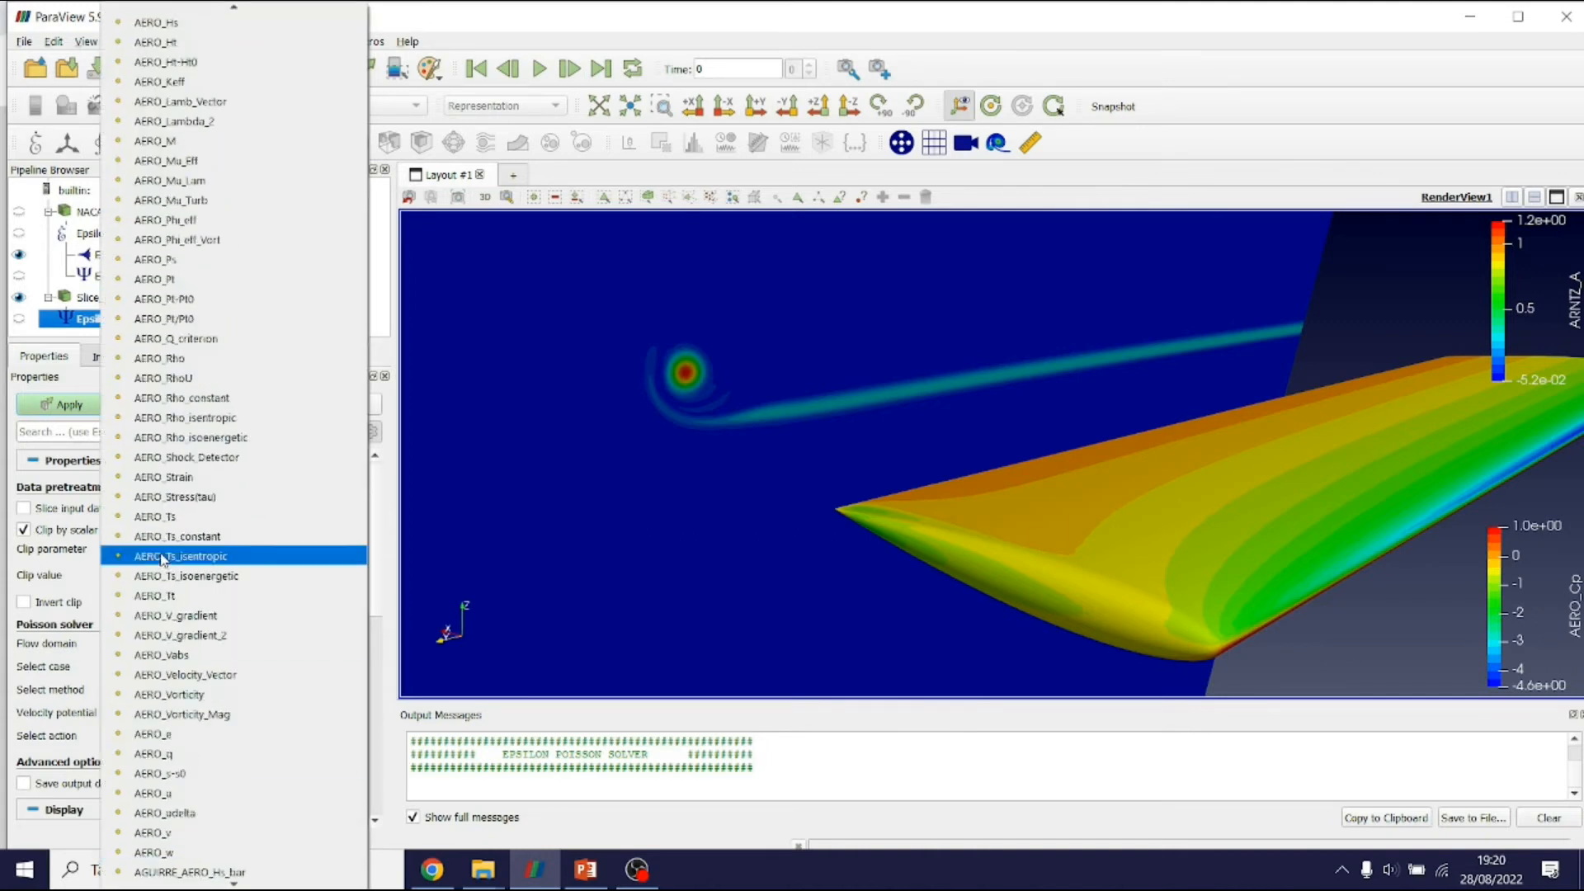
left_click(205, 721)
double_click(174, 582)
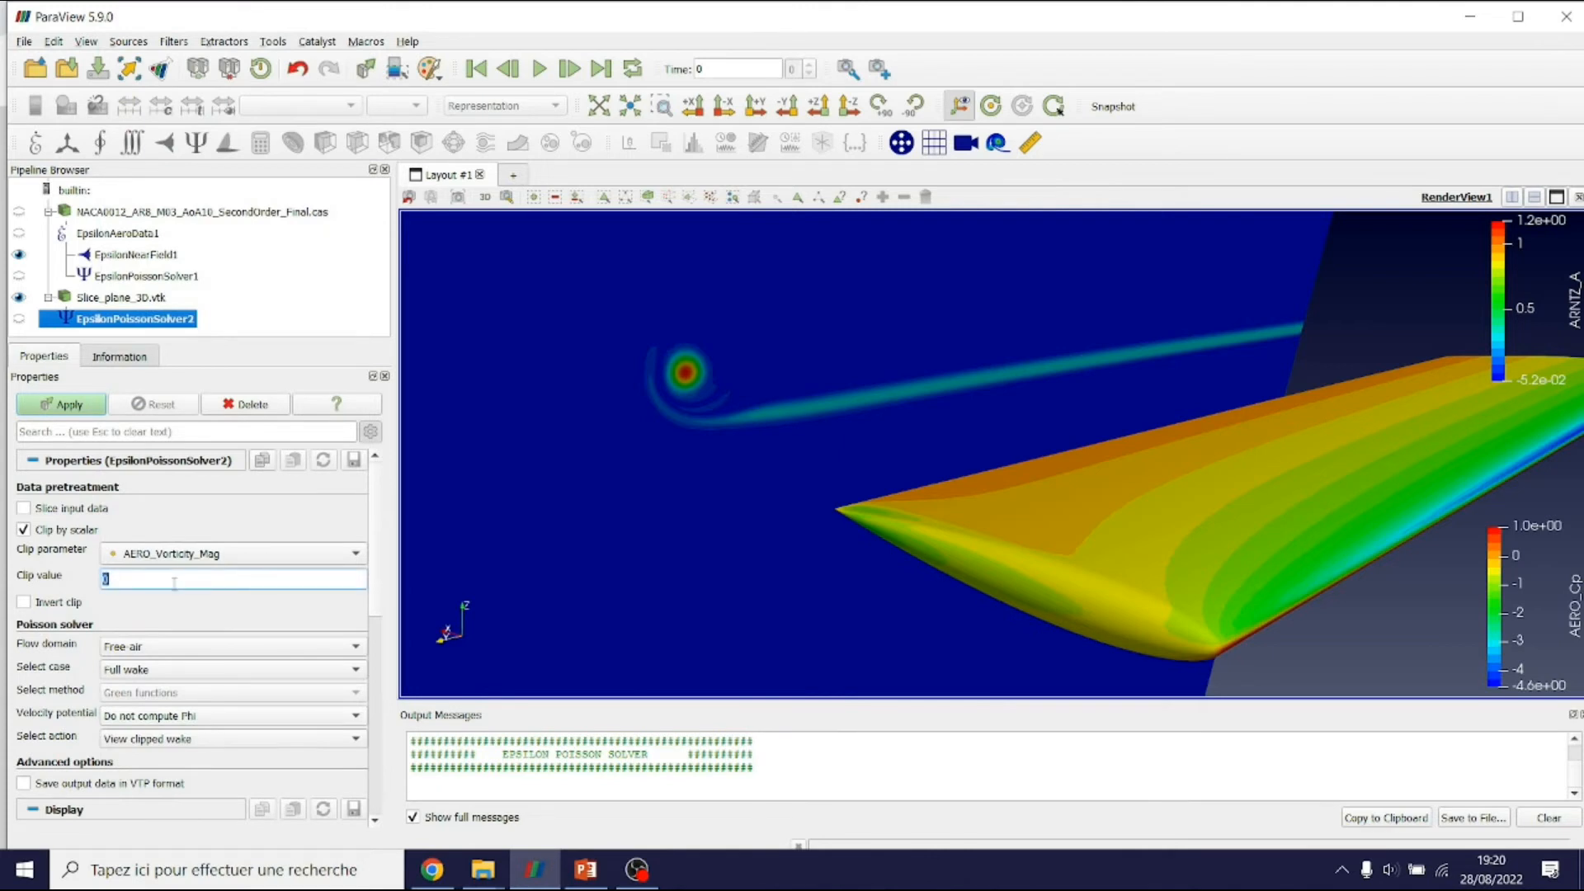
type("1000")
left_click(85, 405)
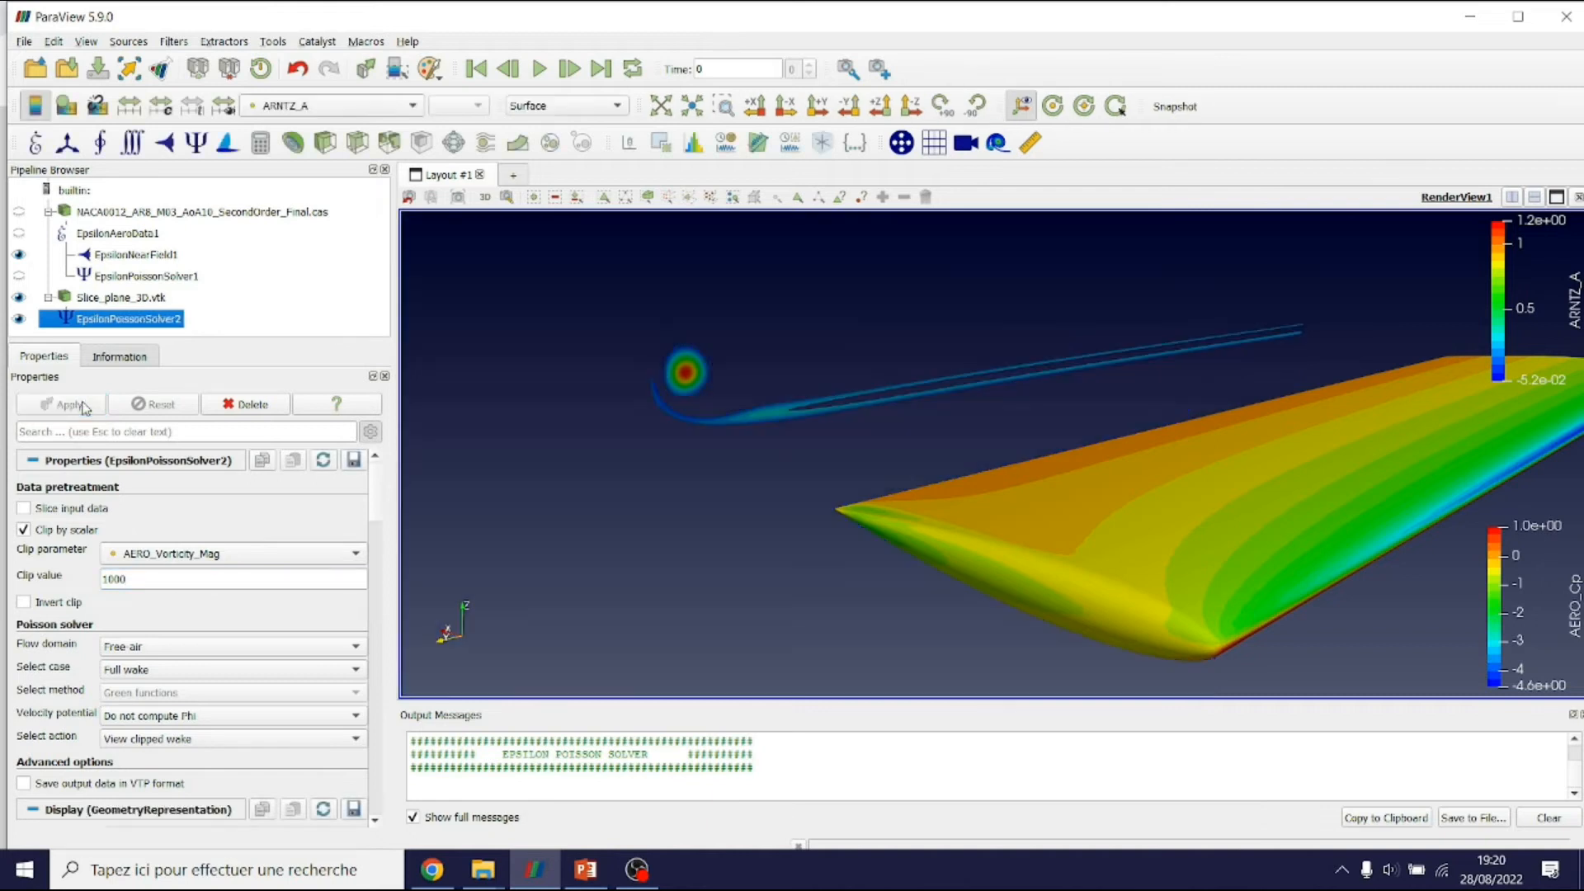
double_click(151, 582)
type("100")
left_click(77, 405)
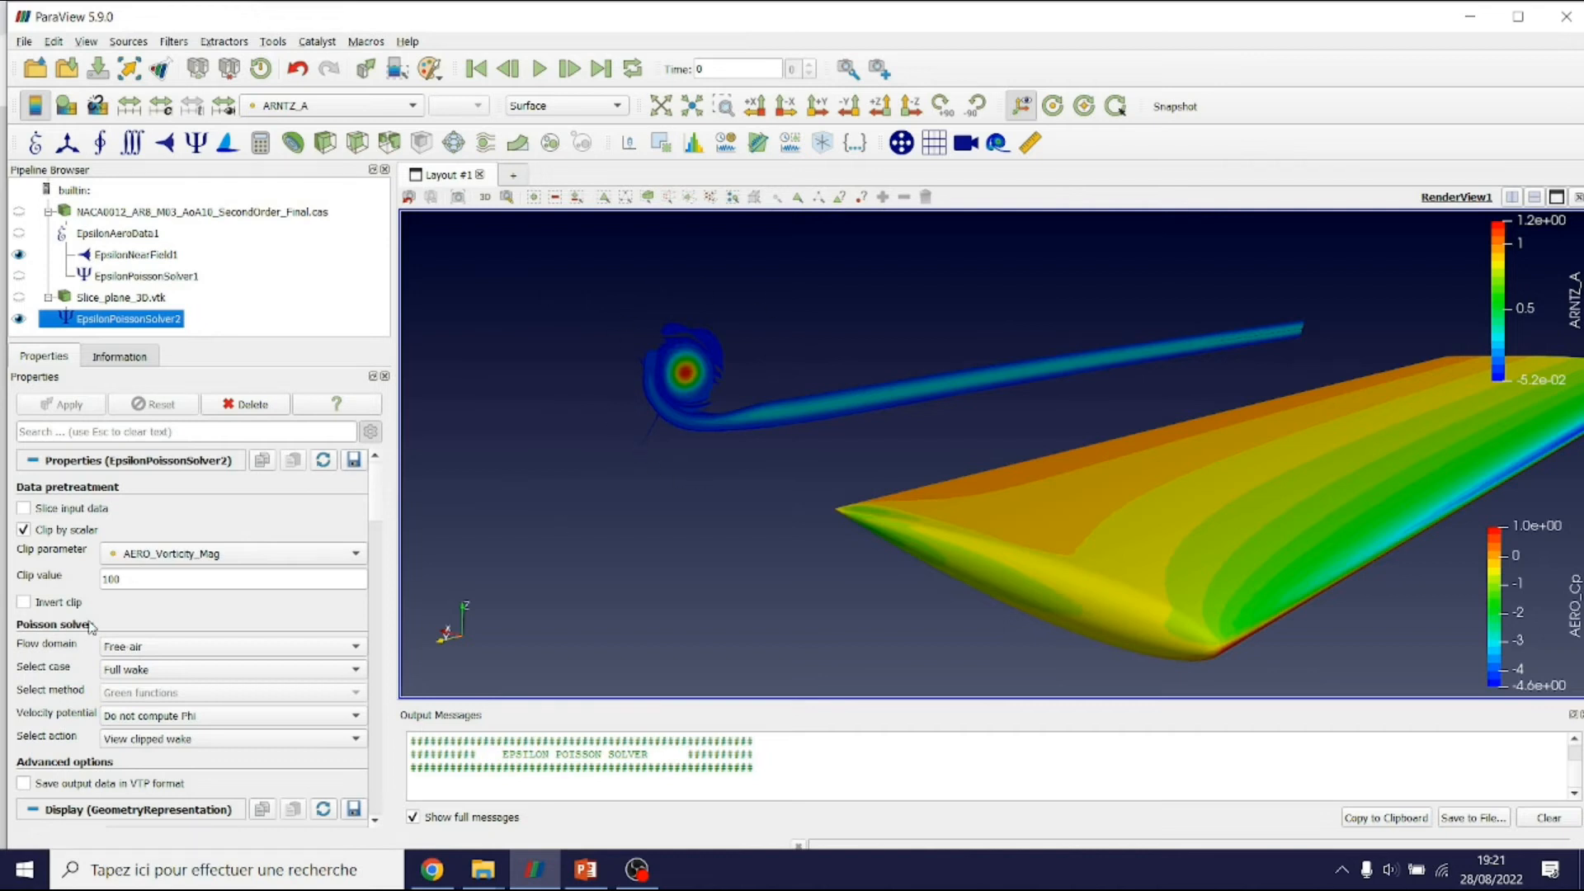
Try inverting the vorticity clip, revert it, then turn off scalar clipping and reapply
left_click(24, 603)
left_click(87, 405)
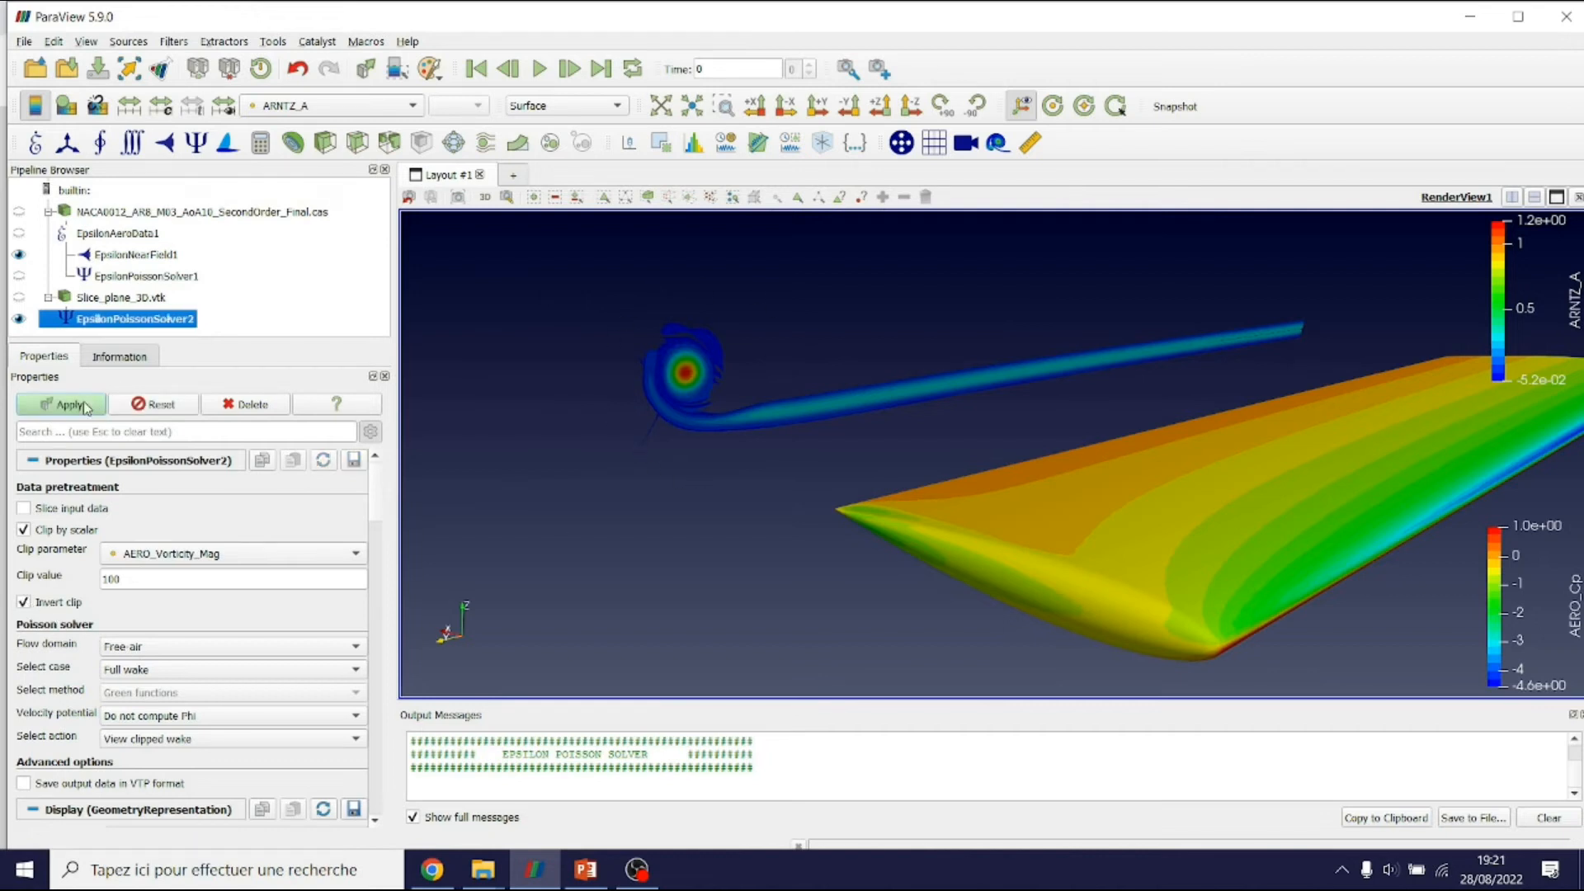
left_click(59, 605)
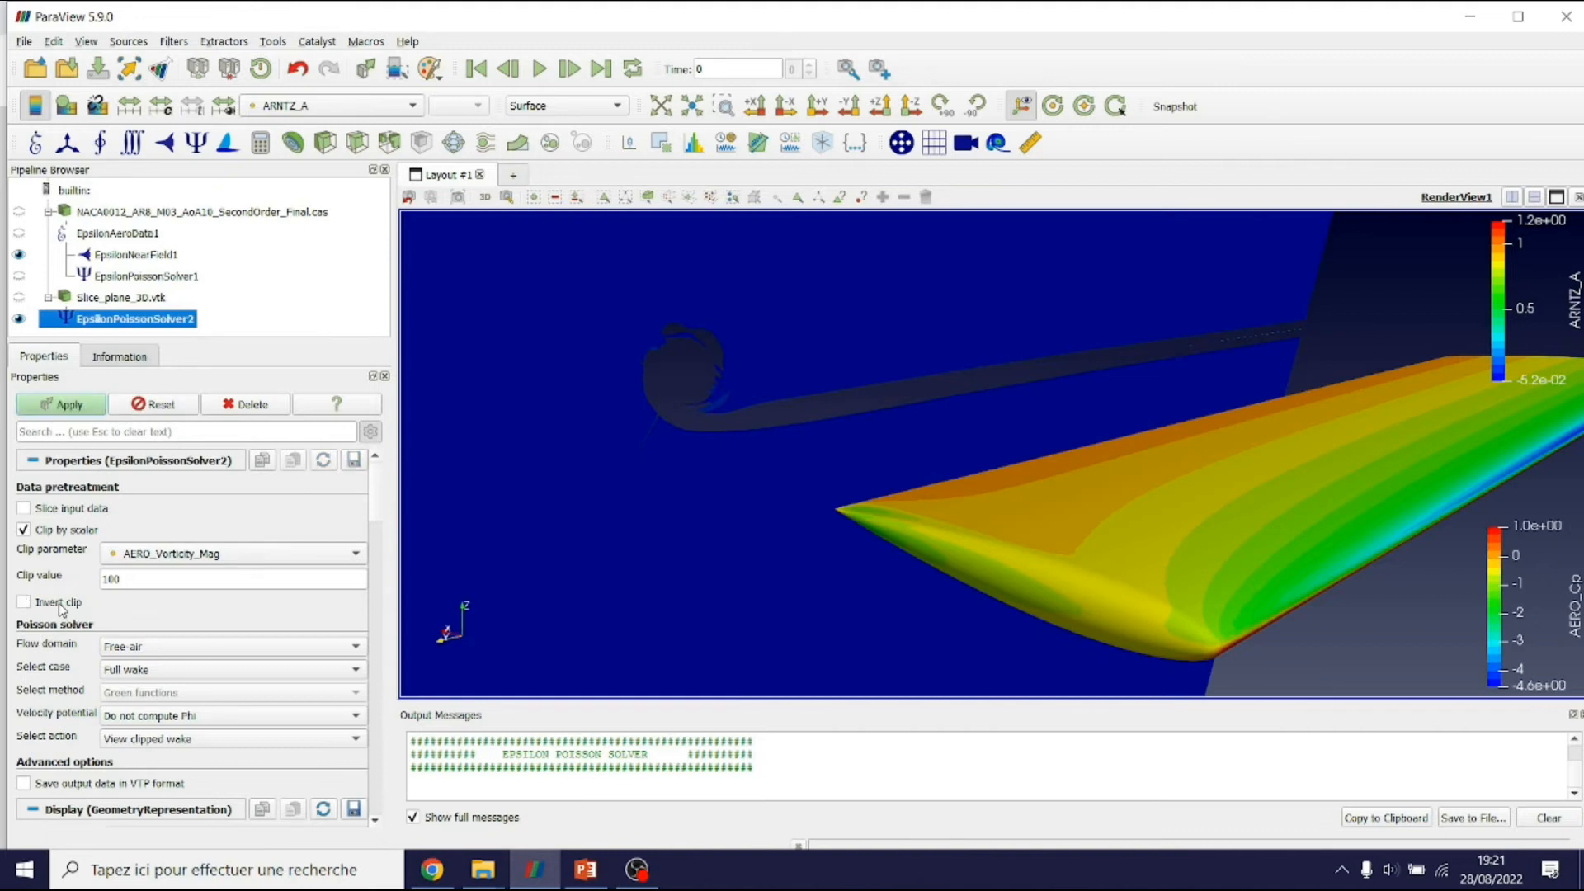
left_click(77, 404)
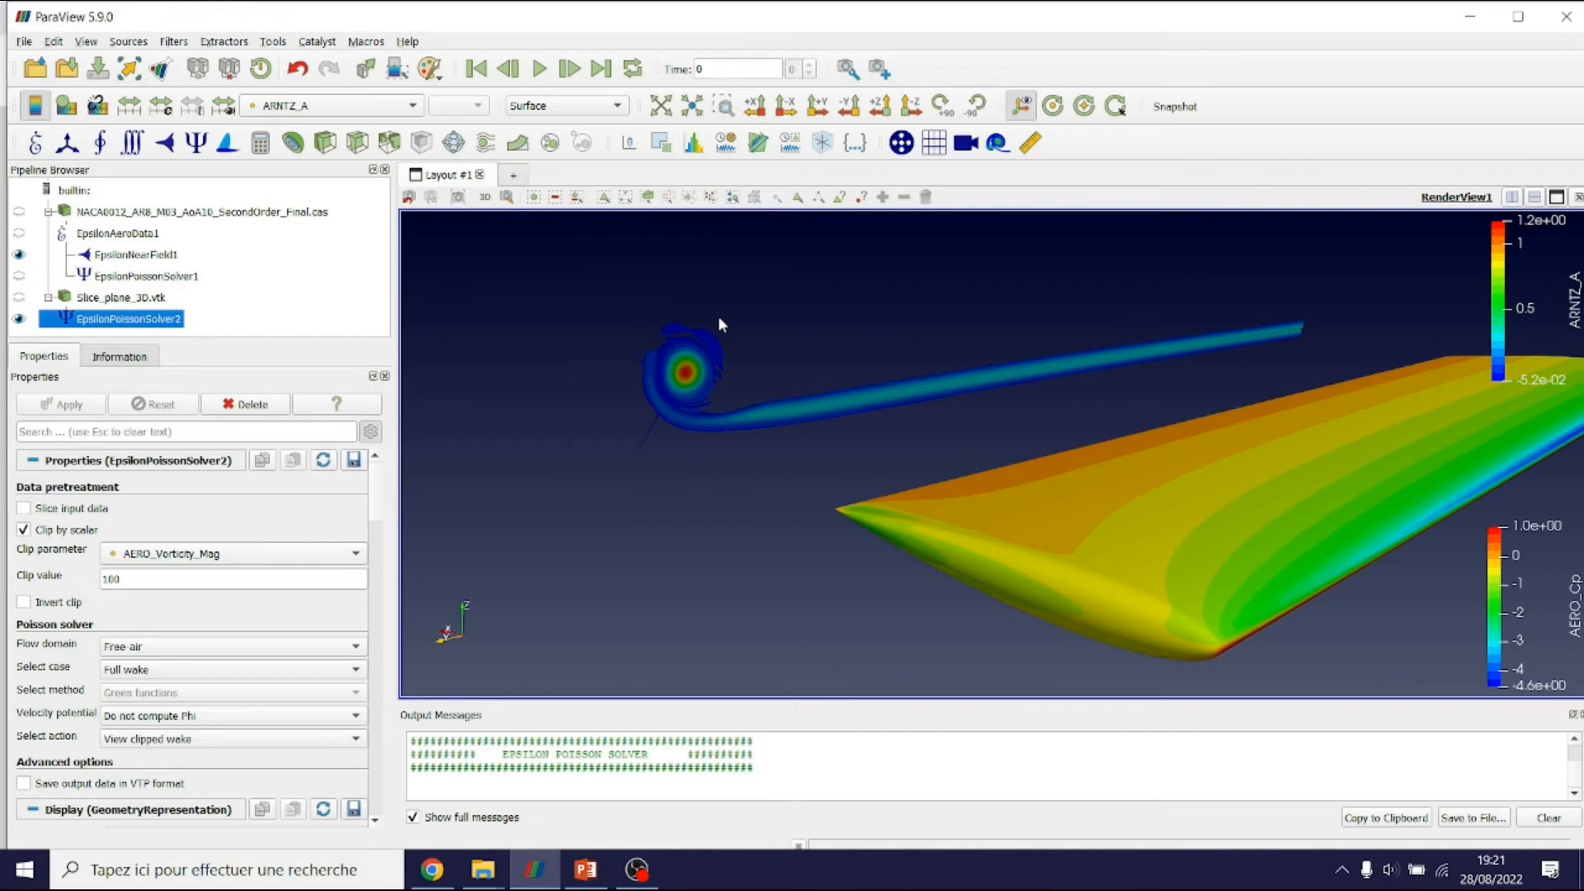
left_click(86, 530)
left_click(86, 409)
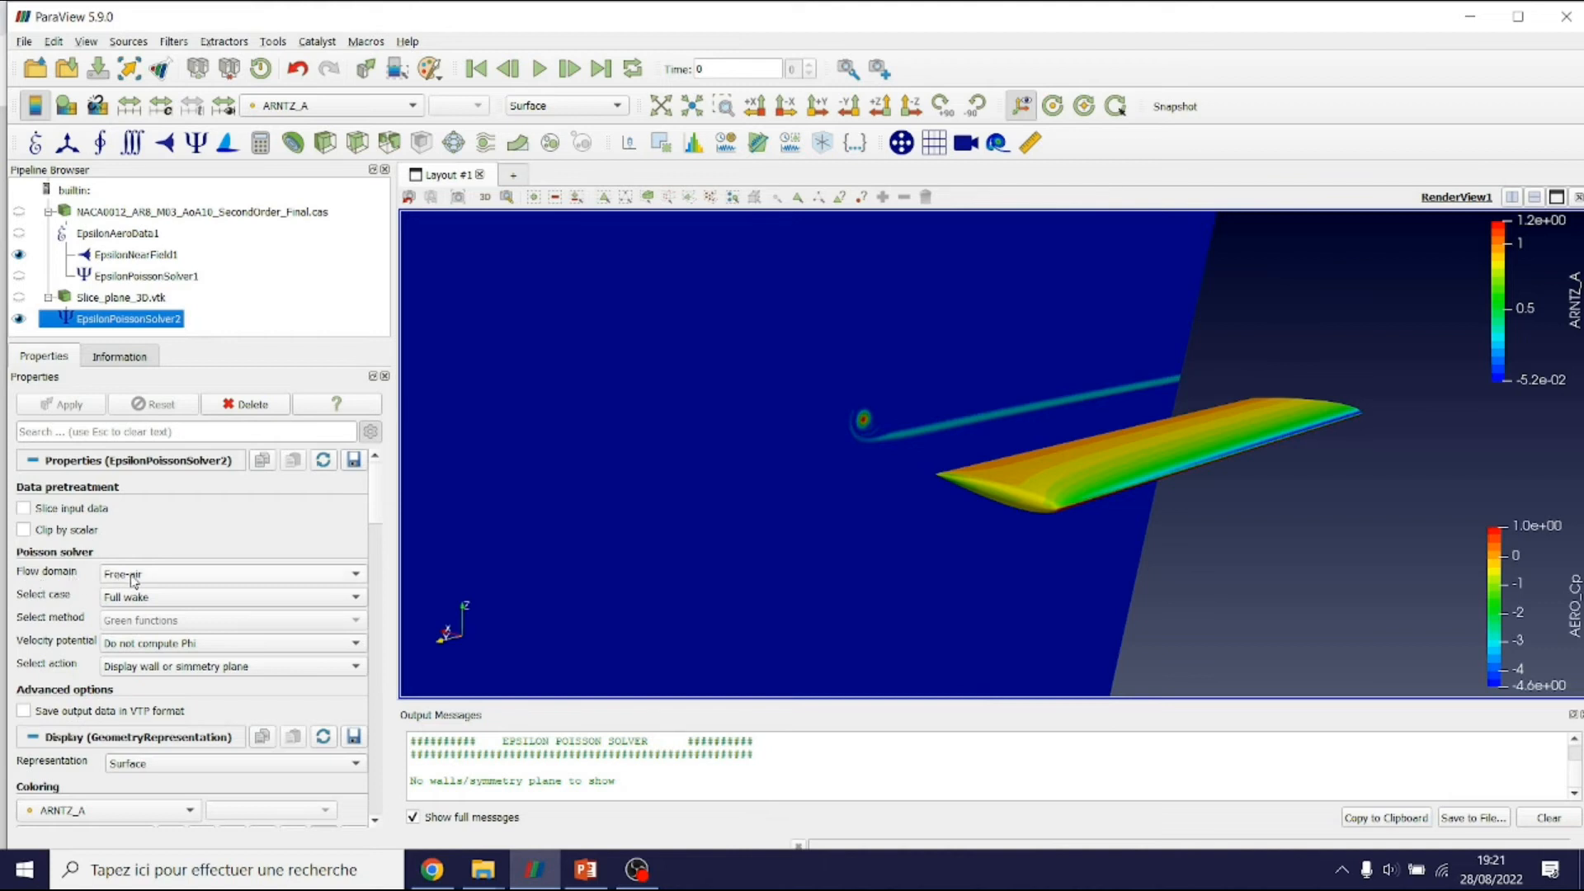
Keep the Free-air flow domain and set the solver case to 'Wall or Symmetry at XZ plane'
left_click(264, 577)
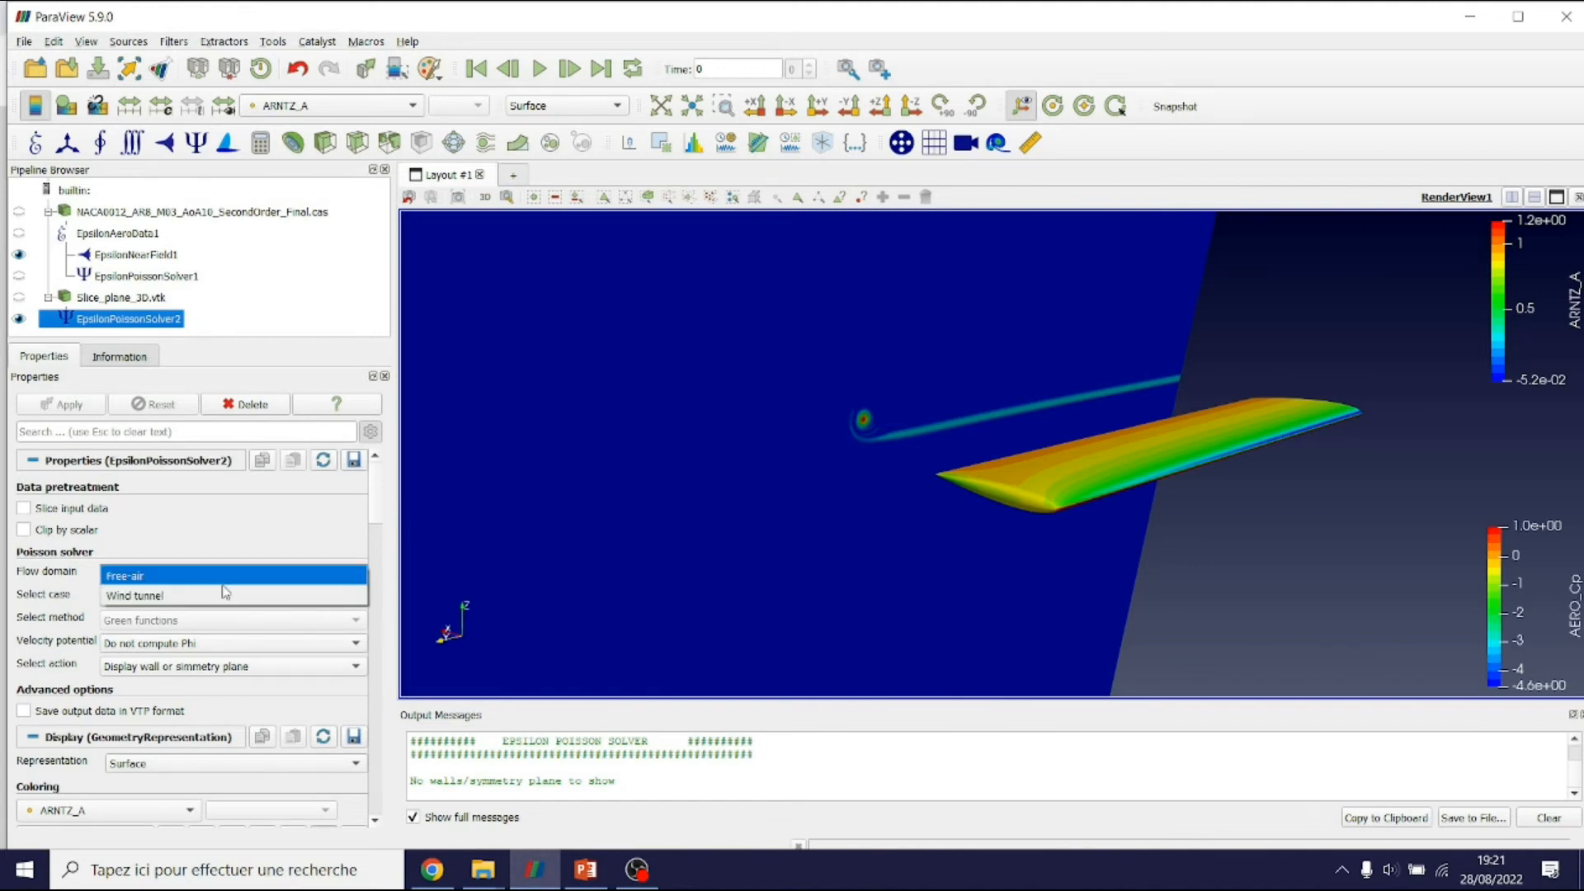
left_click(145, 581)
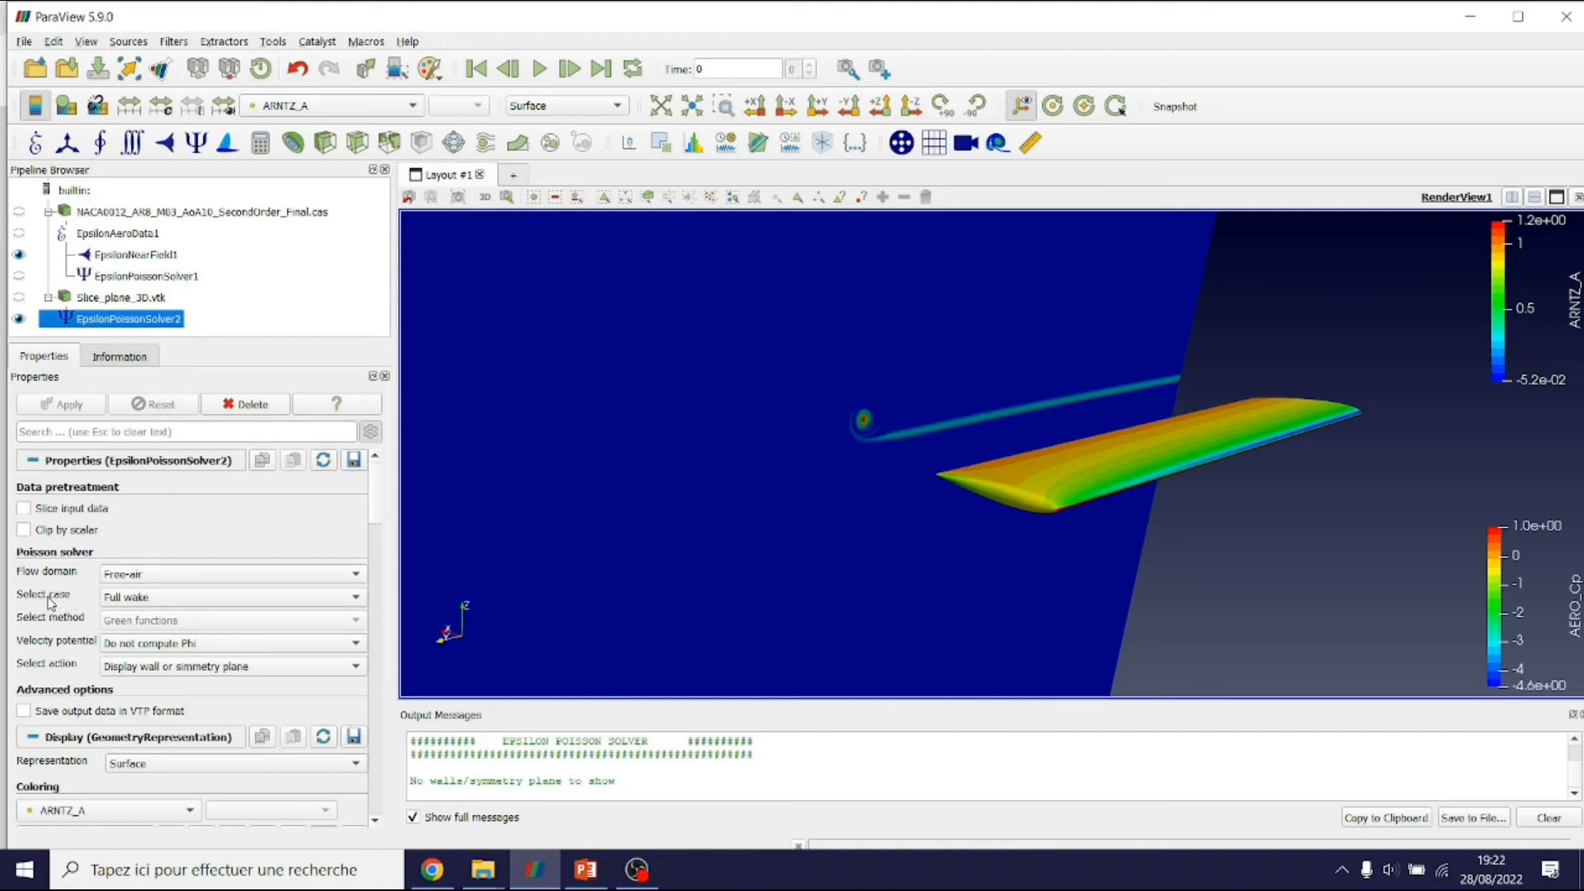
left_click(213, 598)
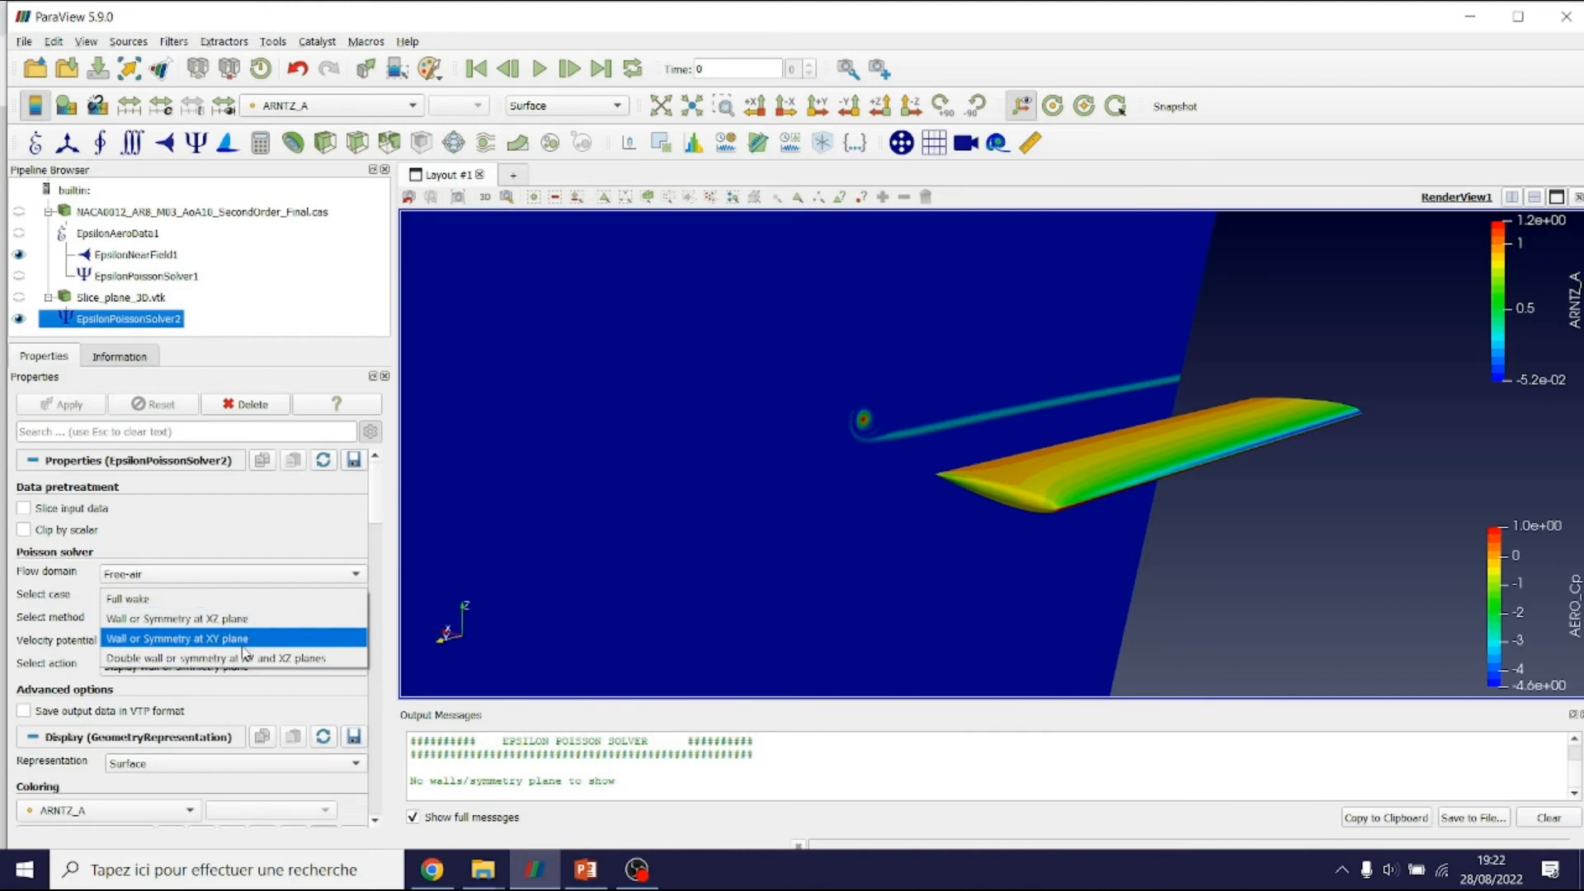
middle_click_drag(1160, 507, 1028, 522)
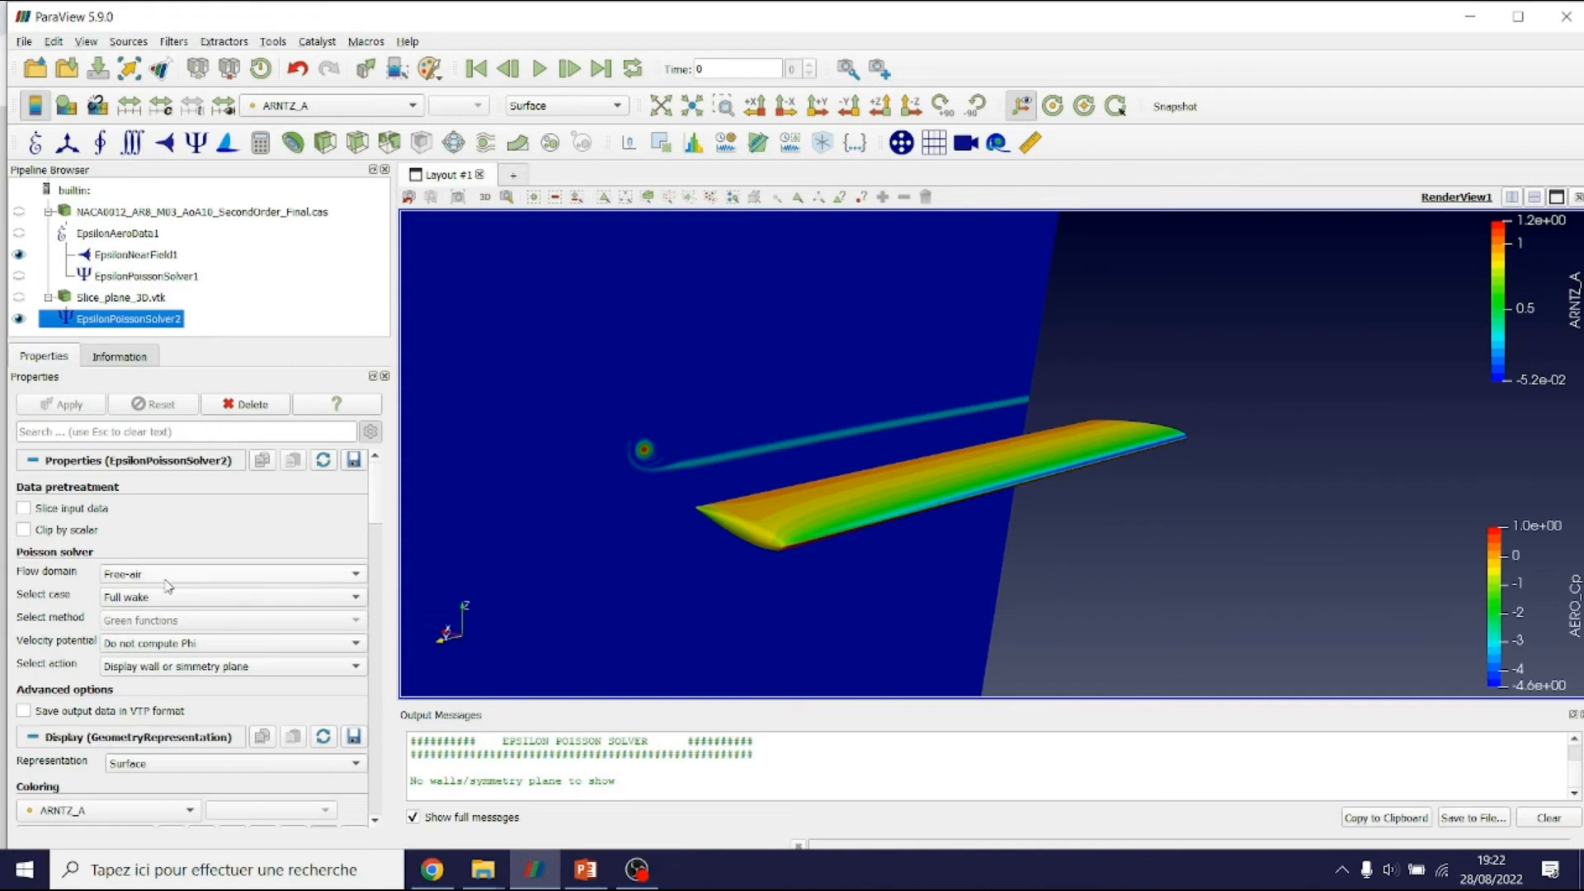
left_click(144, 598)
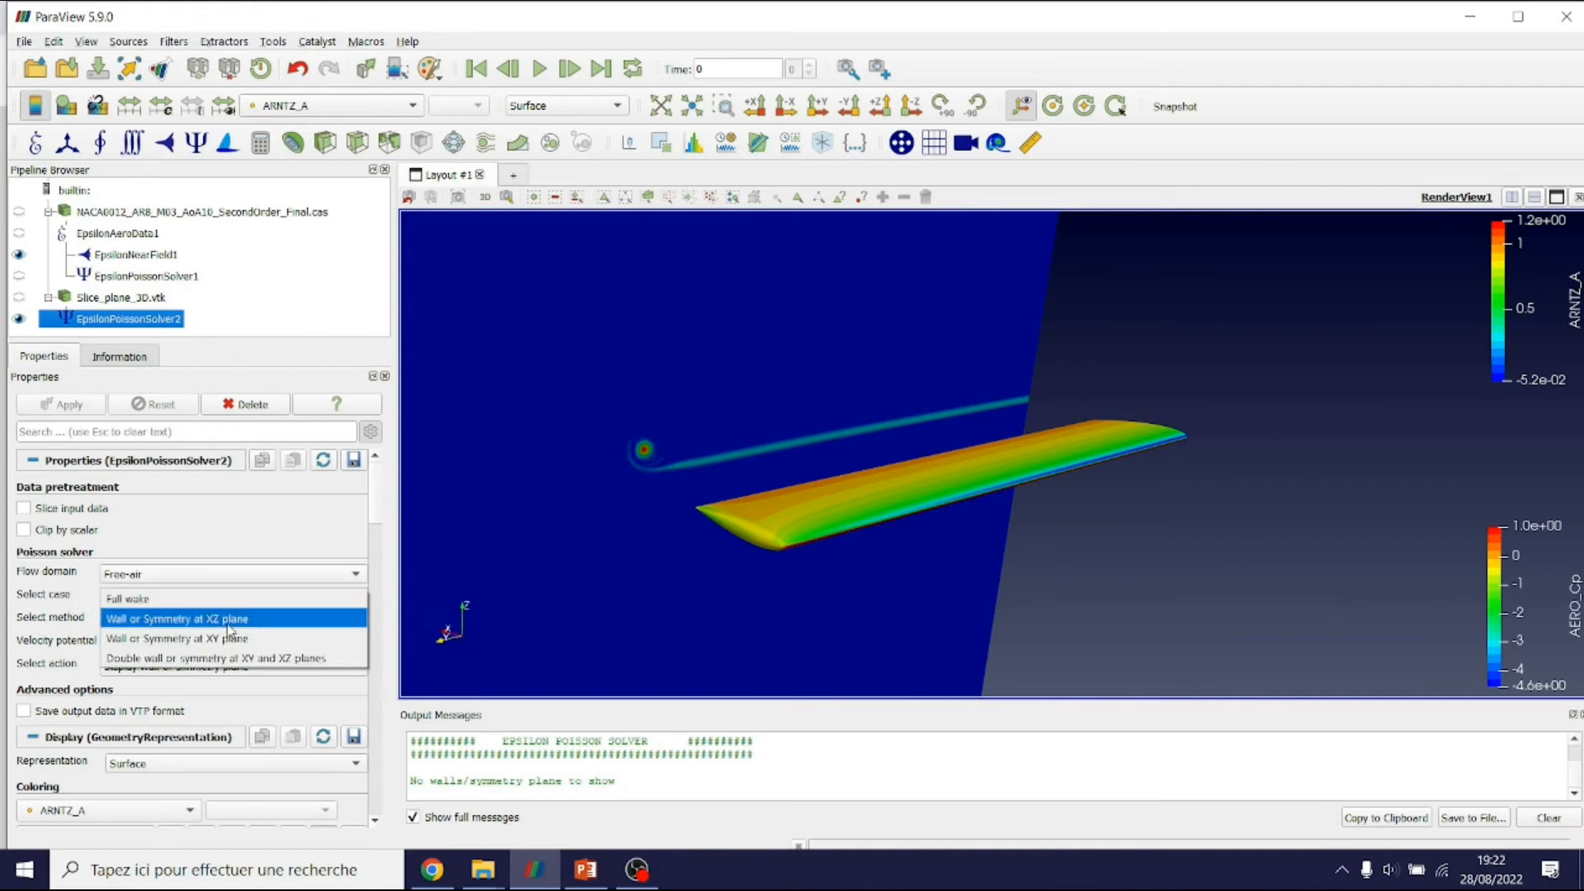
left_click(261, 623)
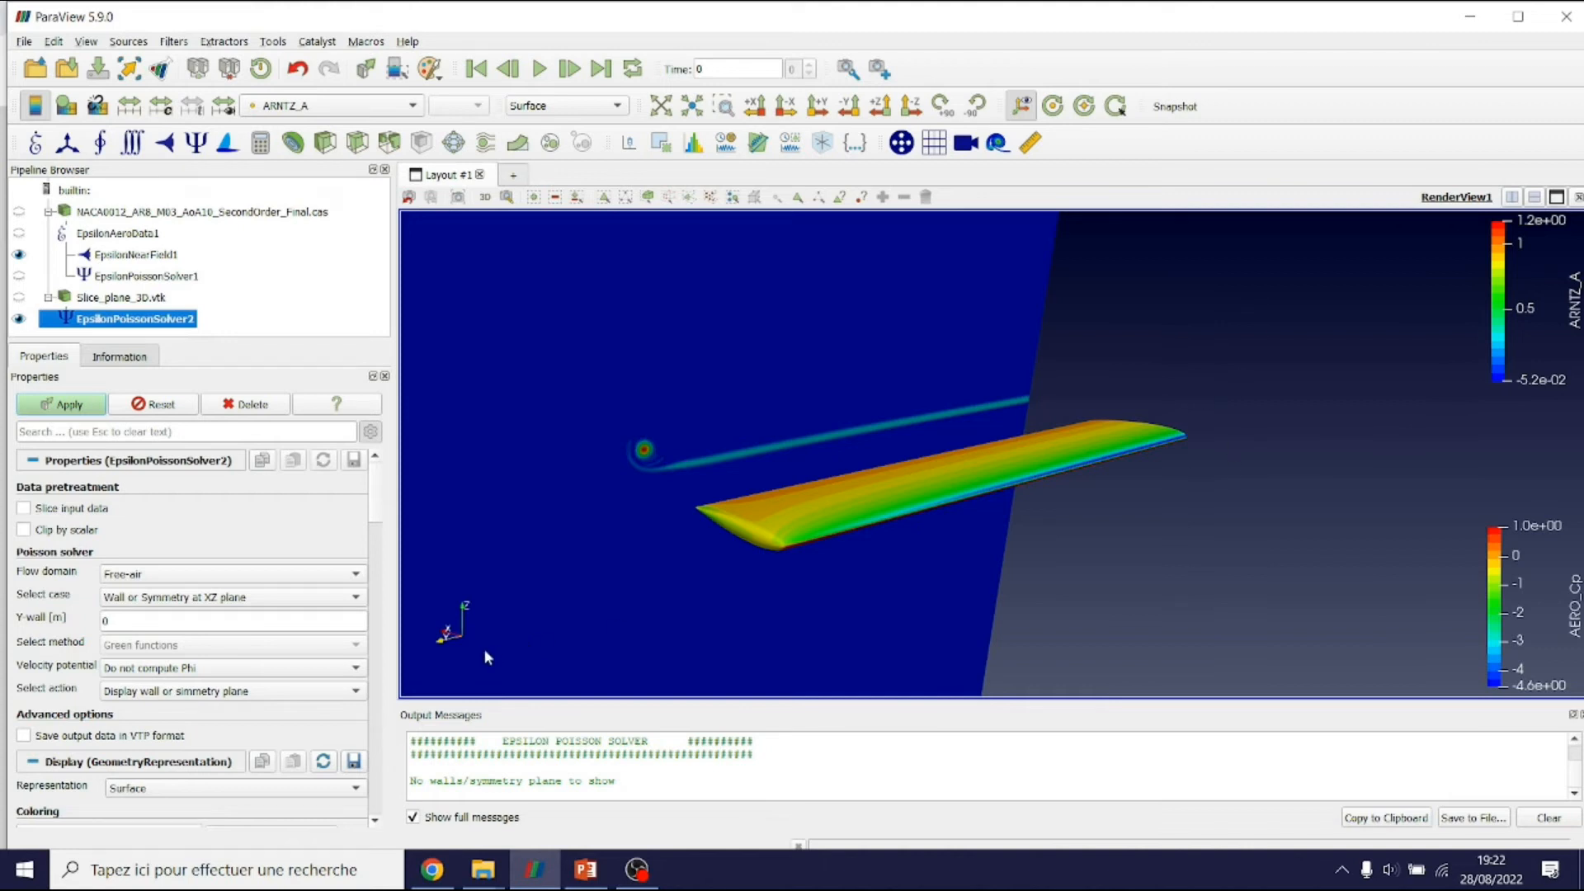
Create the XZ wall plane at Y wall 0, without computing Phi, using 'Display wall or simmetry plane'
double_click(122, 619)
left_click(81, 641)
left_click(122, 677)
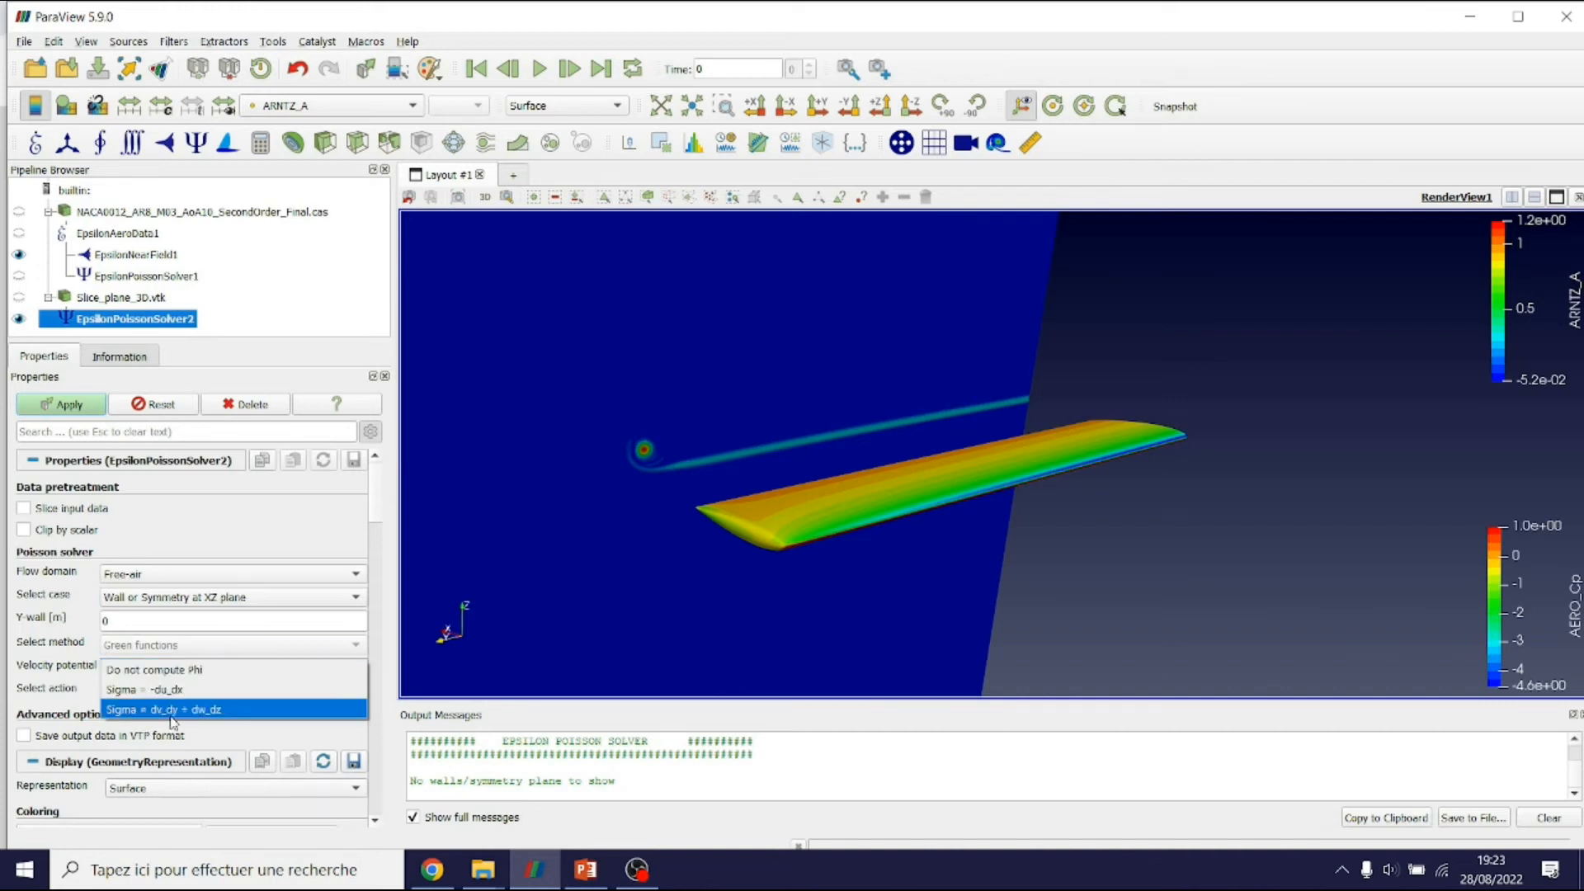
left_click(175, 671)
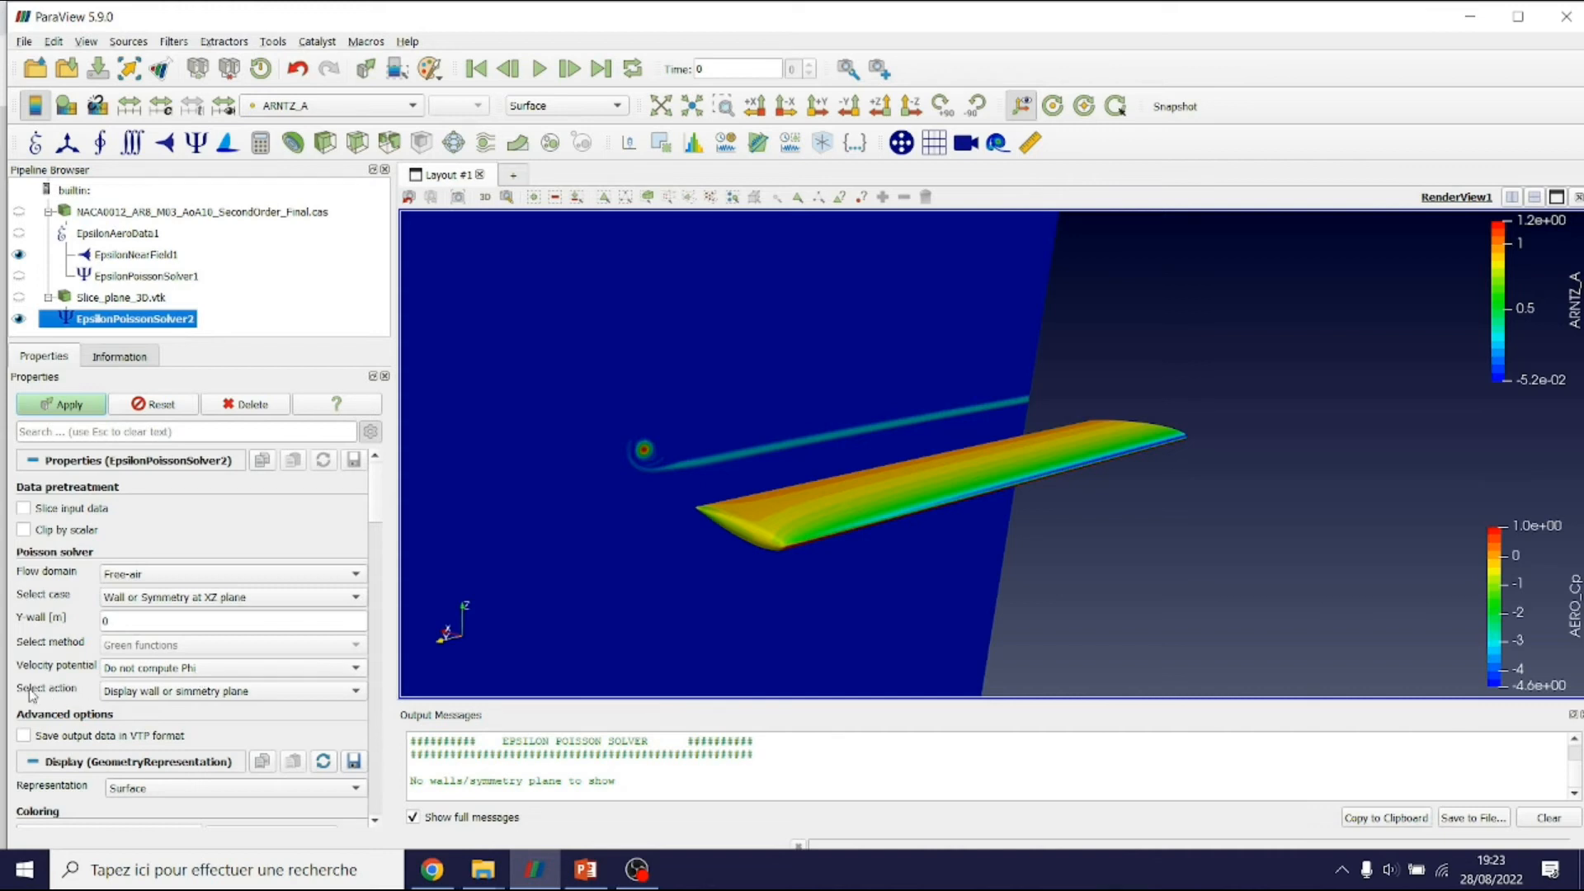
left_click(160, 692)
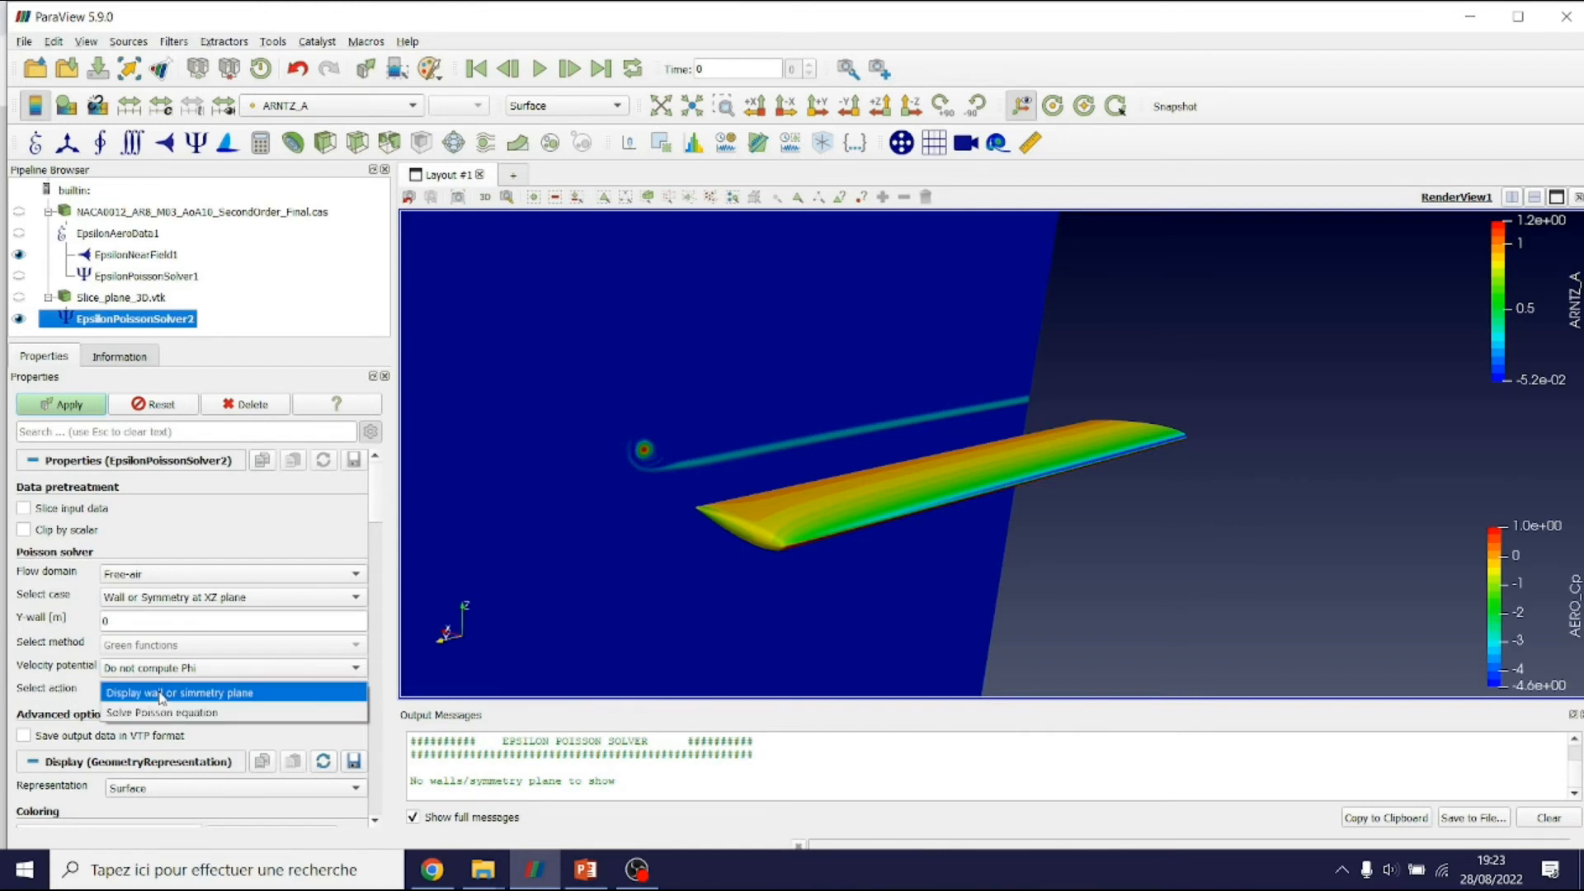
left_click(252, 699)
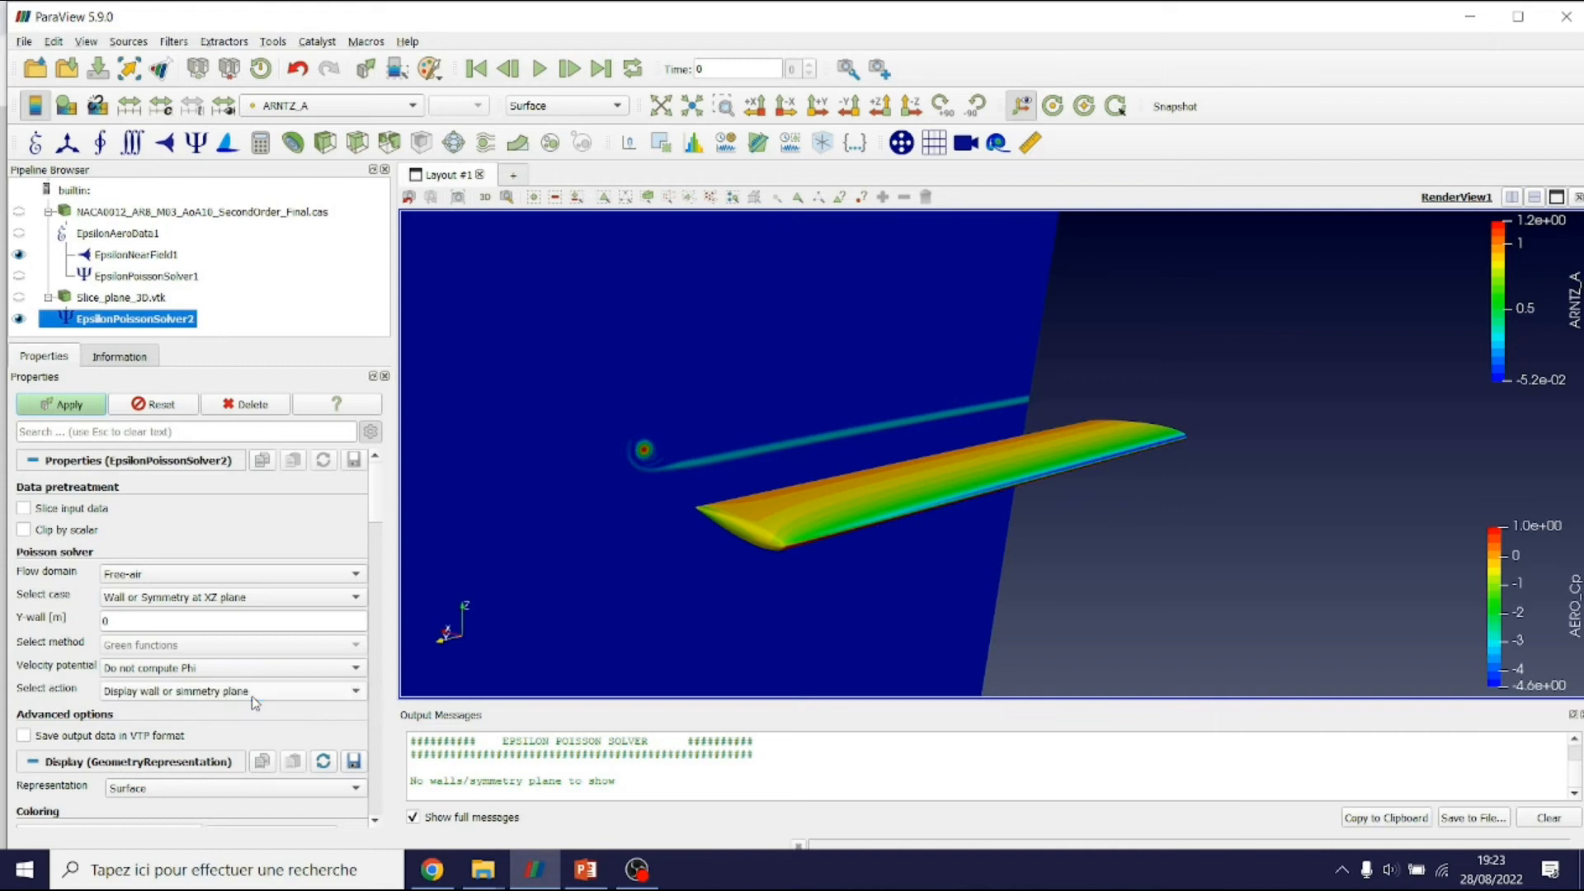
left_click(80, 406)
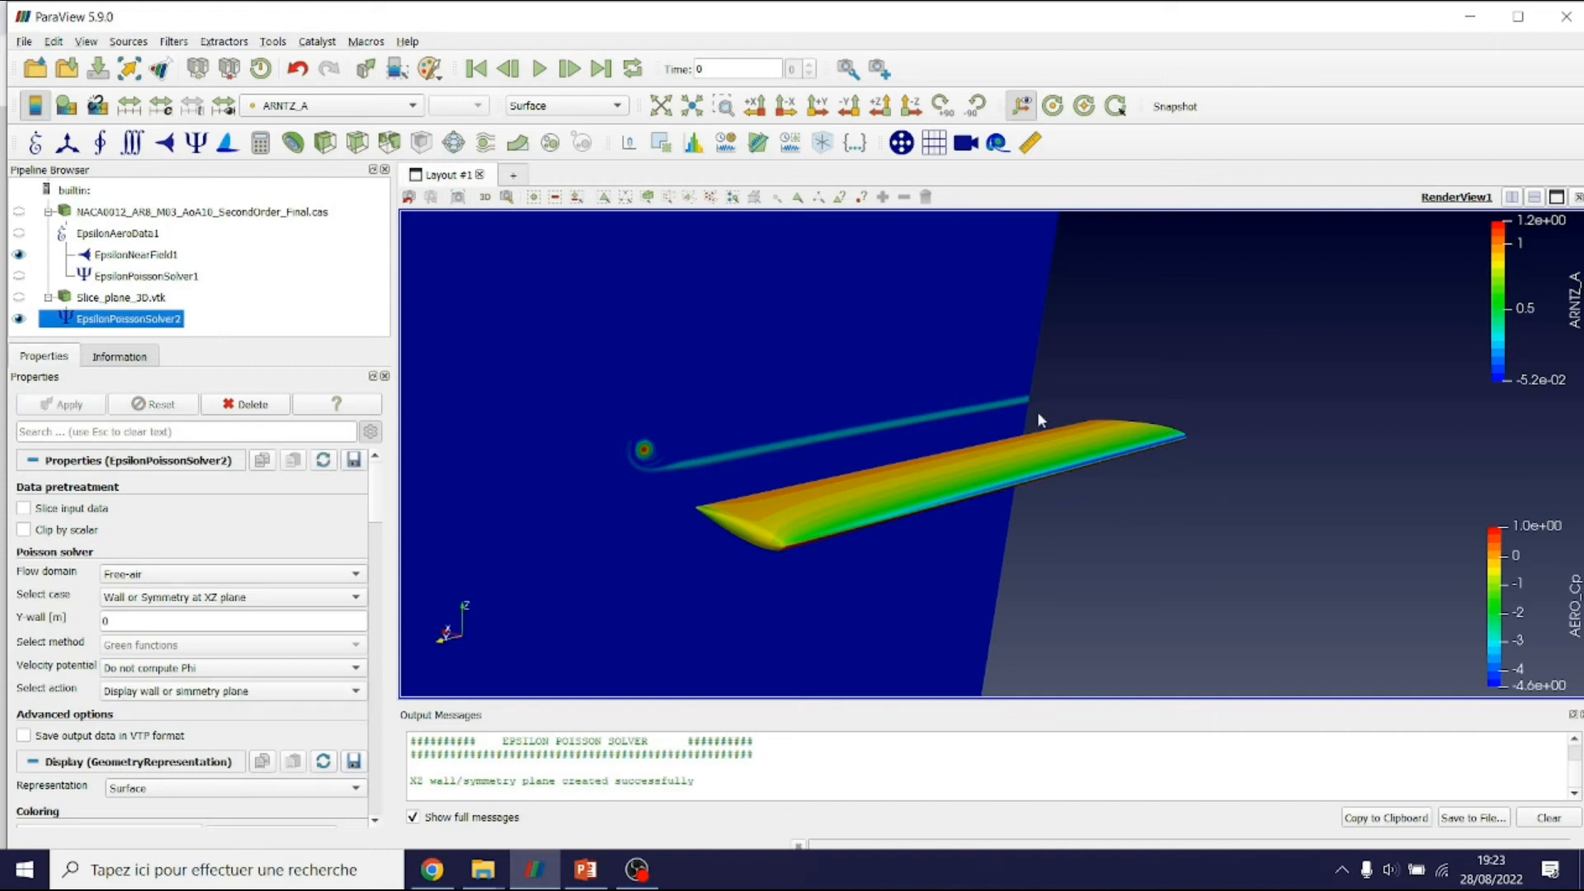
Rotate and zoom to a straight side view of the grey half-disc wall plane
left_click_drag(1034, 416, 1021, 249)
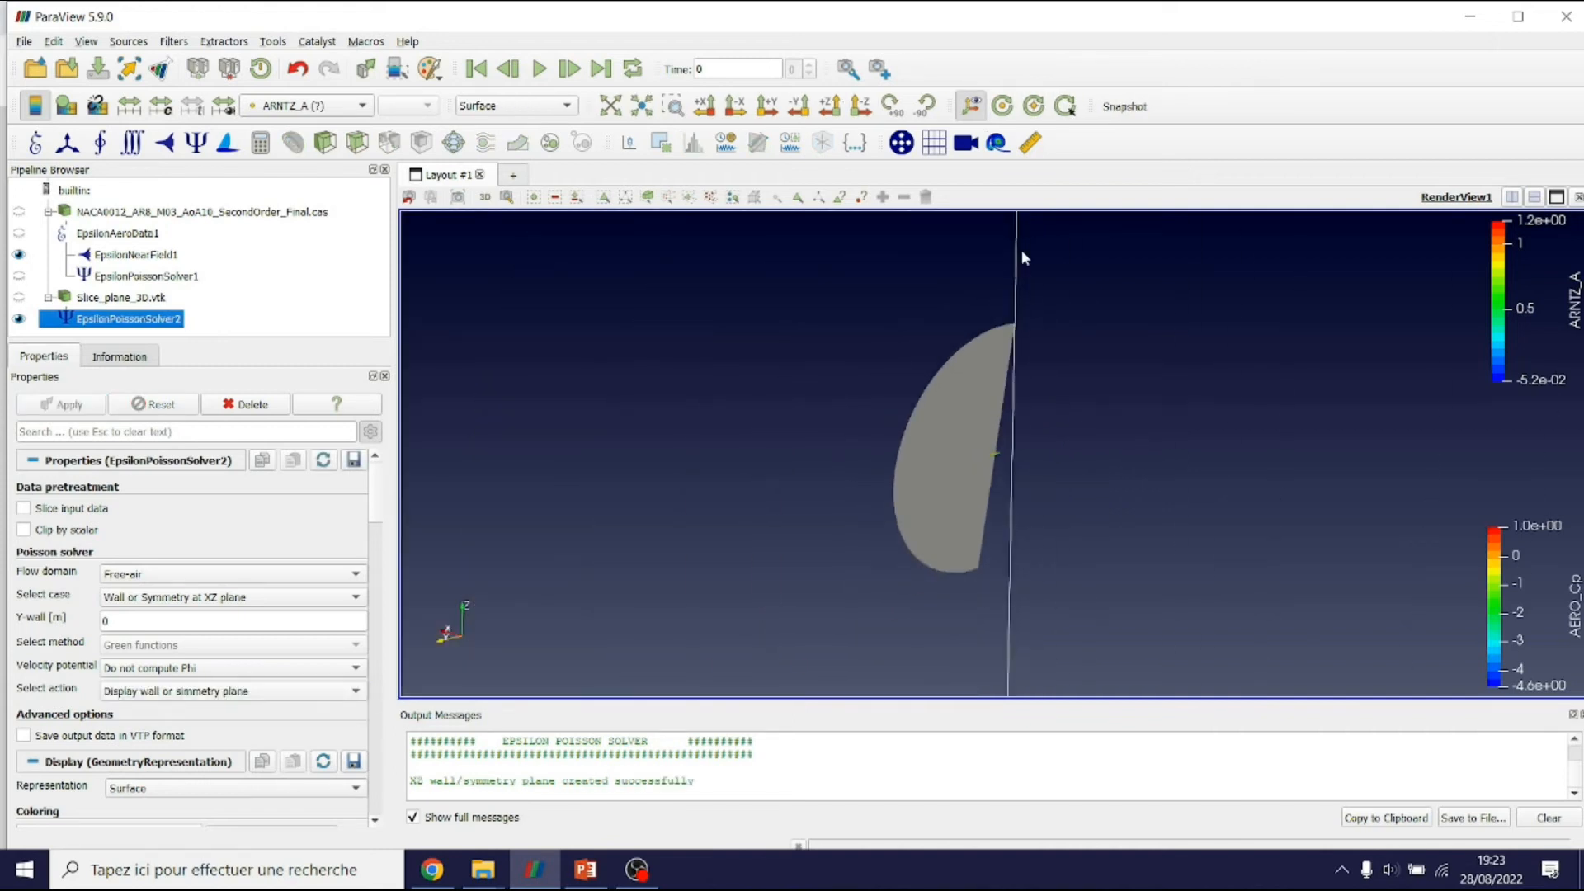
right_click_drag(1025, 548, 1023, 610)
left_click_drag(912, 586, 879, 563)
scroll(878, 564, "down", 5)
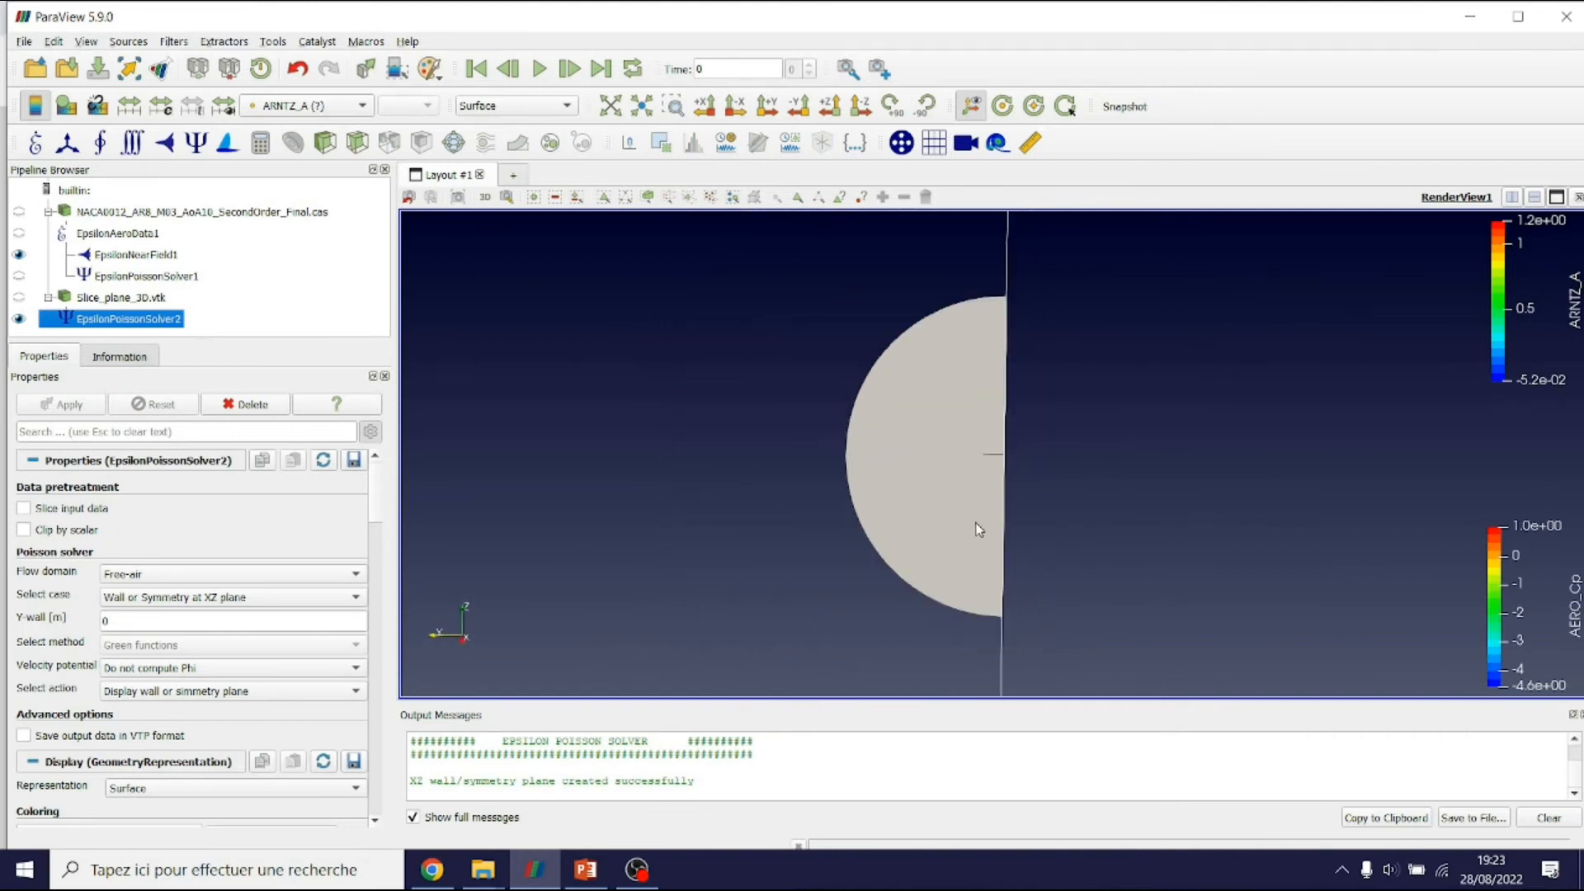
scroll(982, 535, "up", 4)
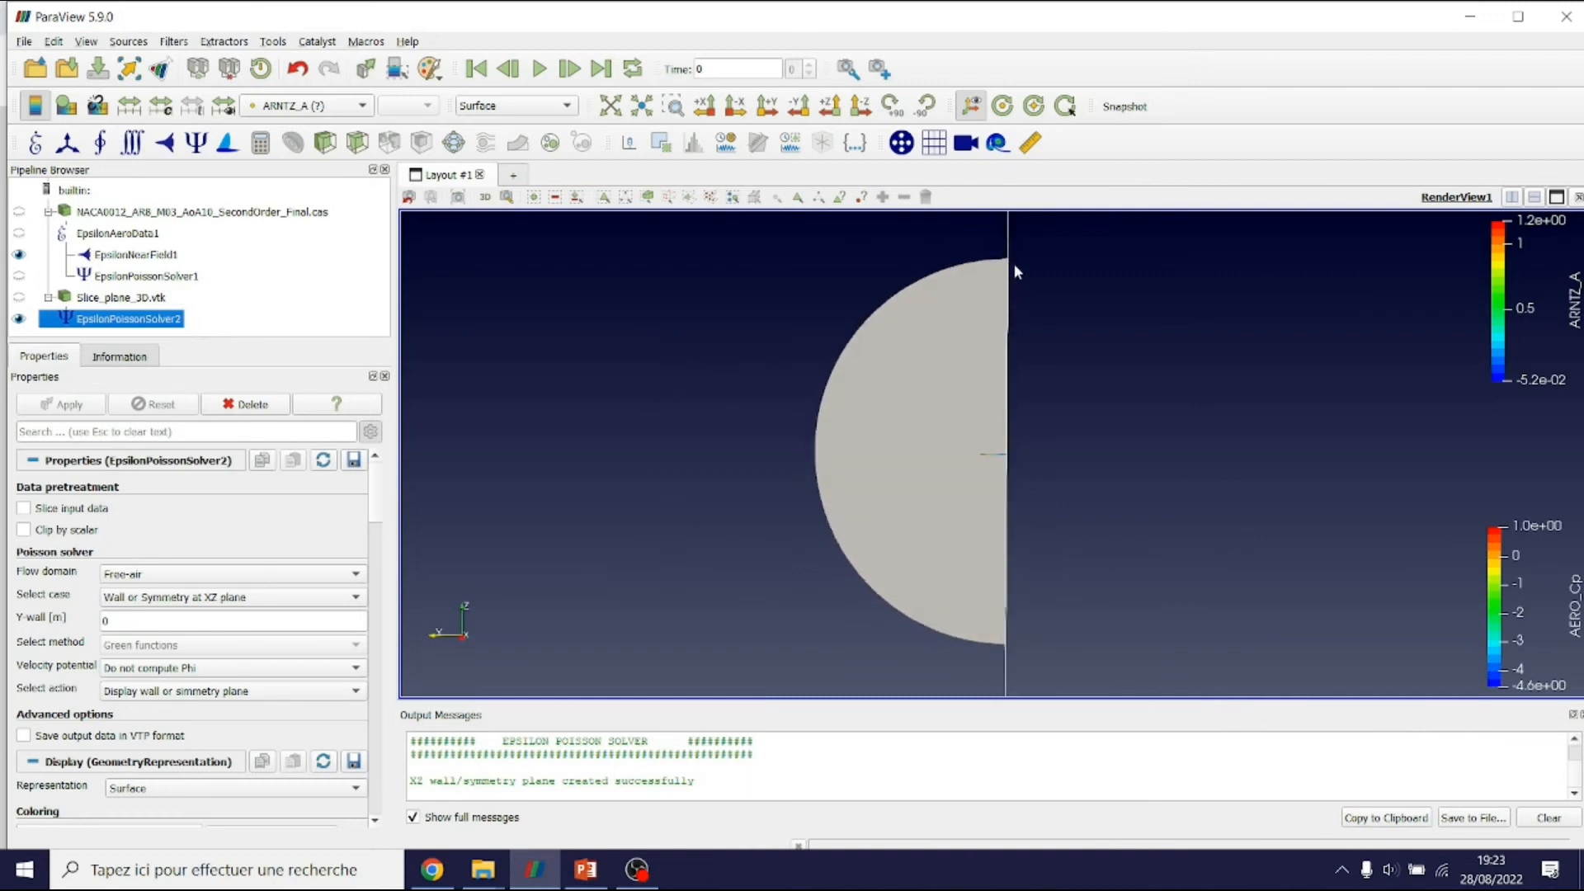
left_click(219, 692)
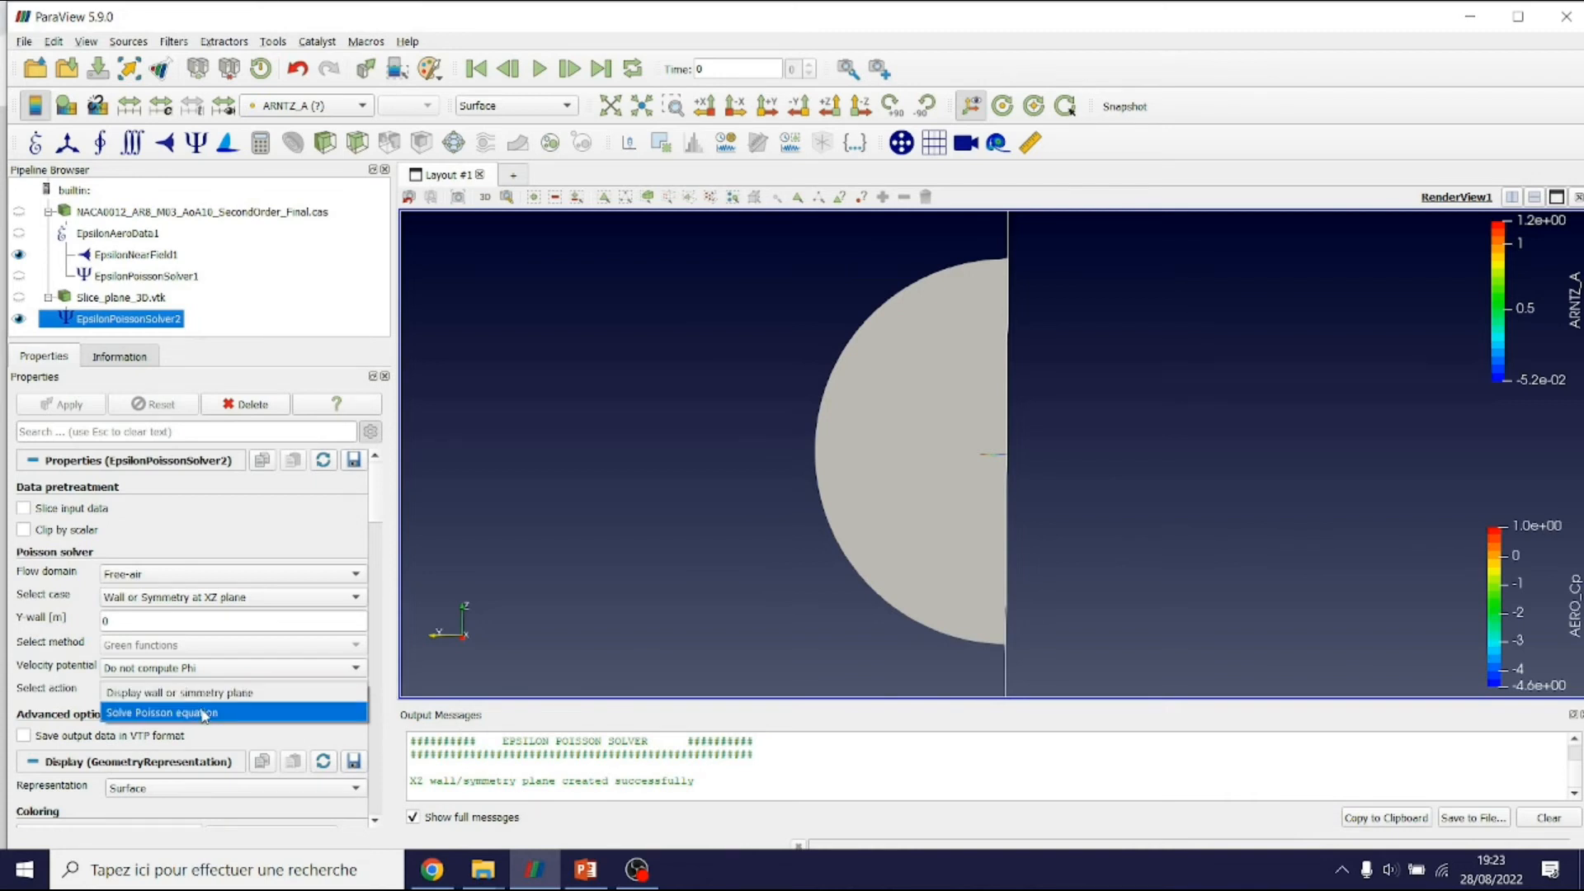
Run 'Solve Poisson equation' and read the Maskell vortex drag of about 0.028 in Output Messages
left_click(204, 715)
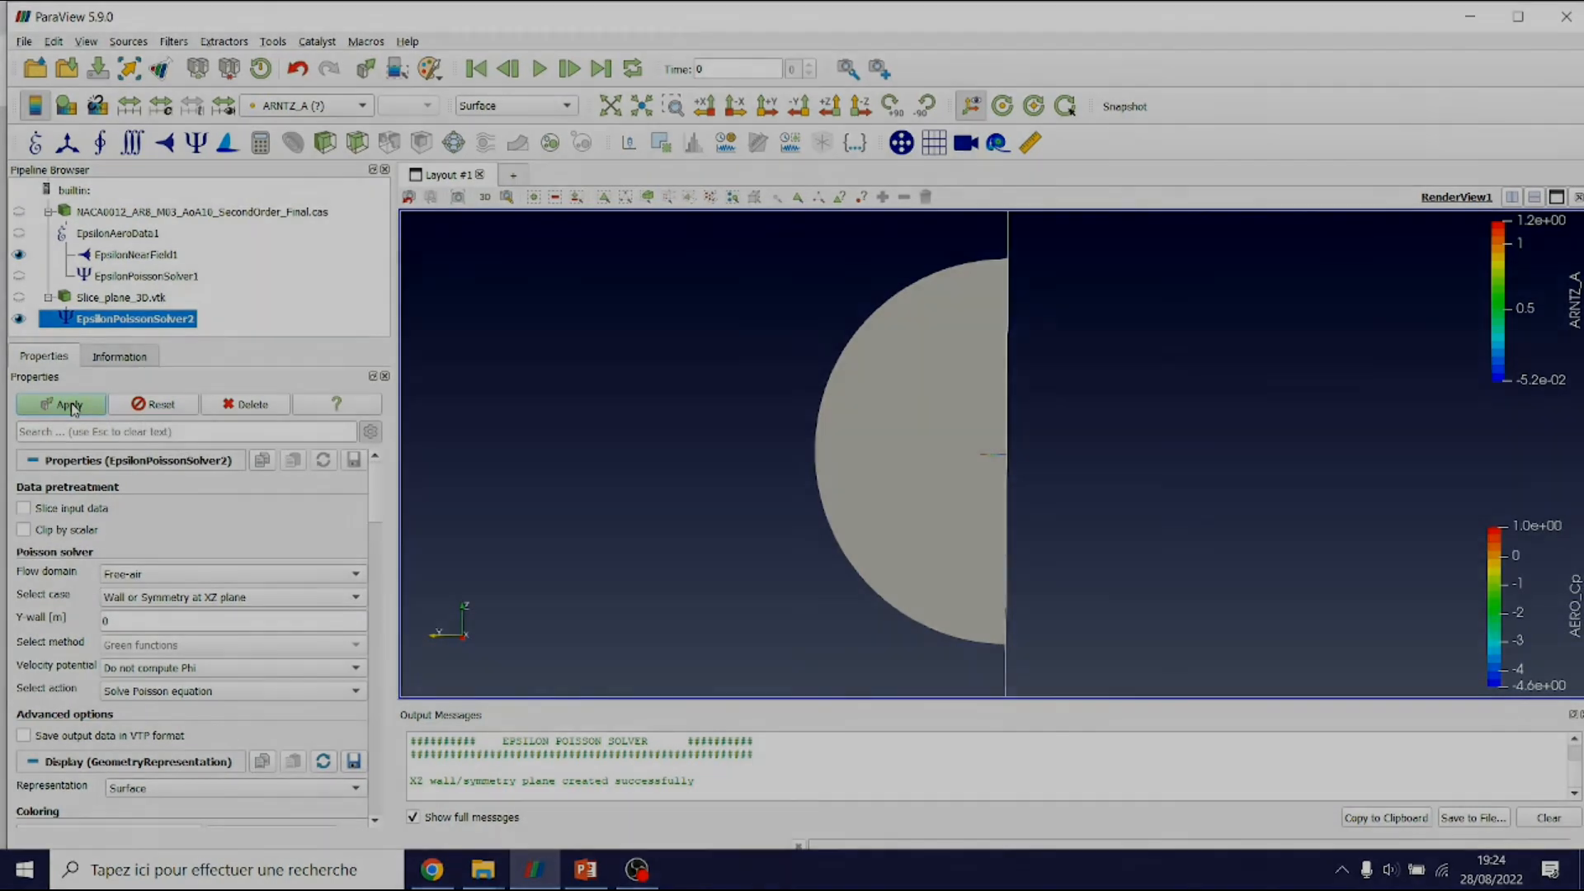
left_click(69, 404)
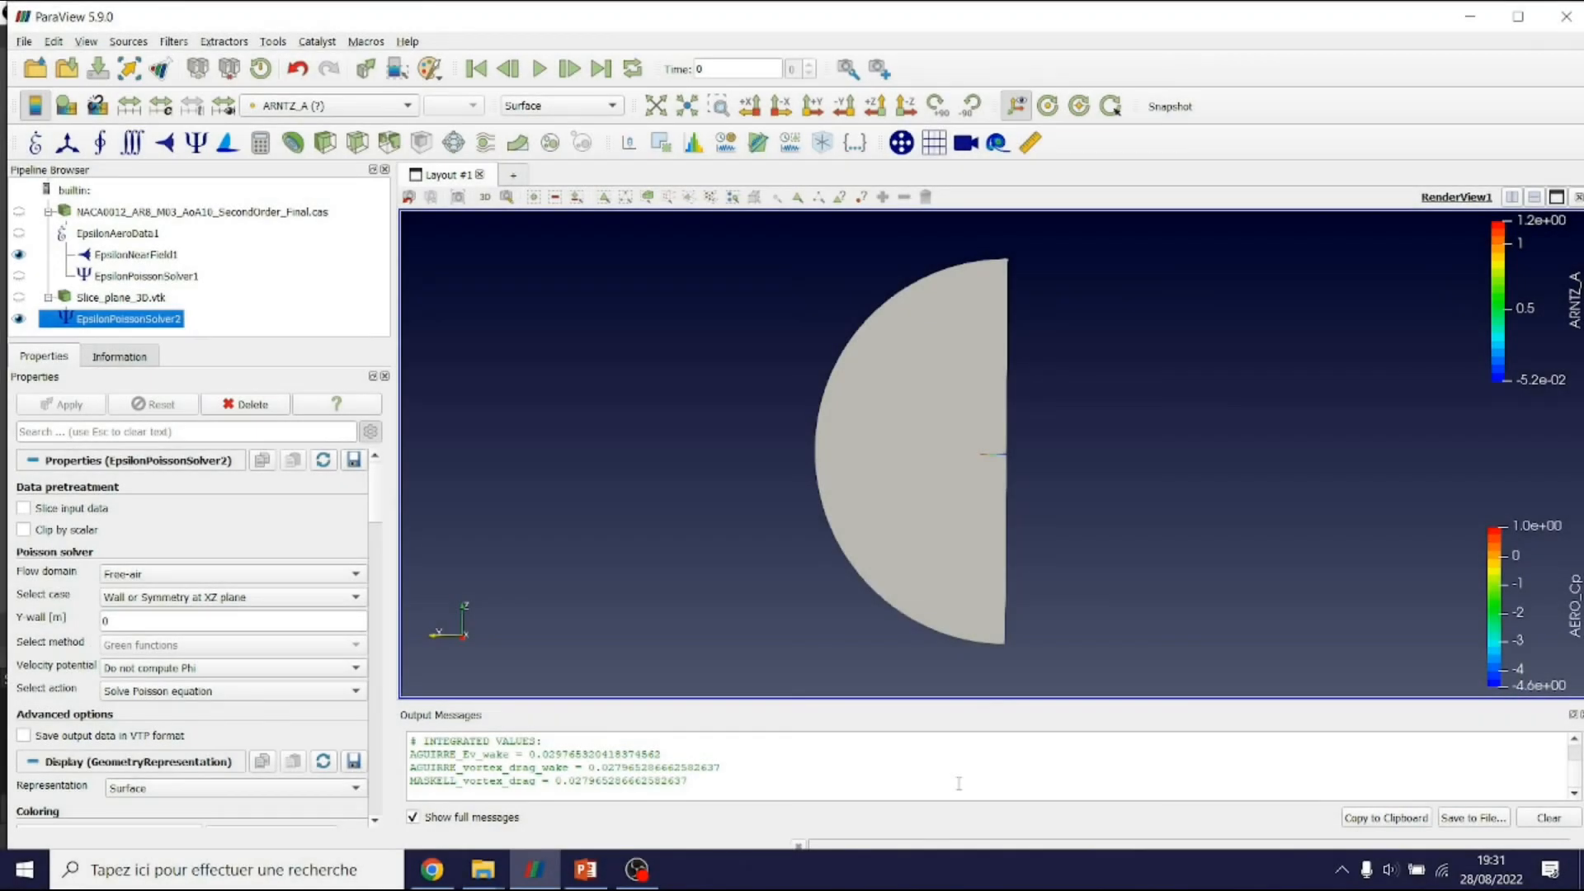
left_click_drag(917, 701, 917, 586)
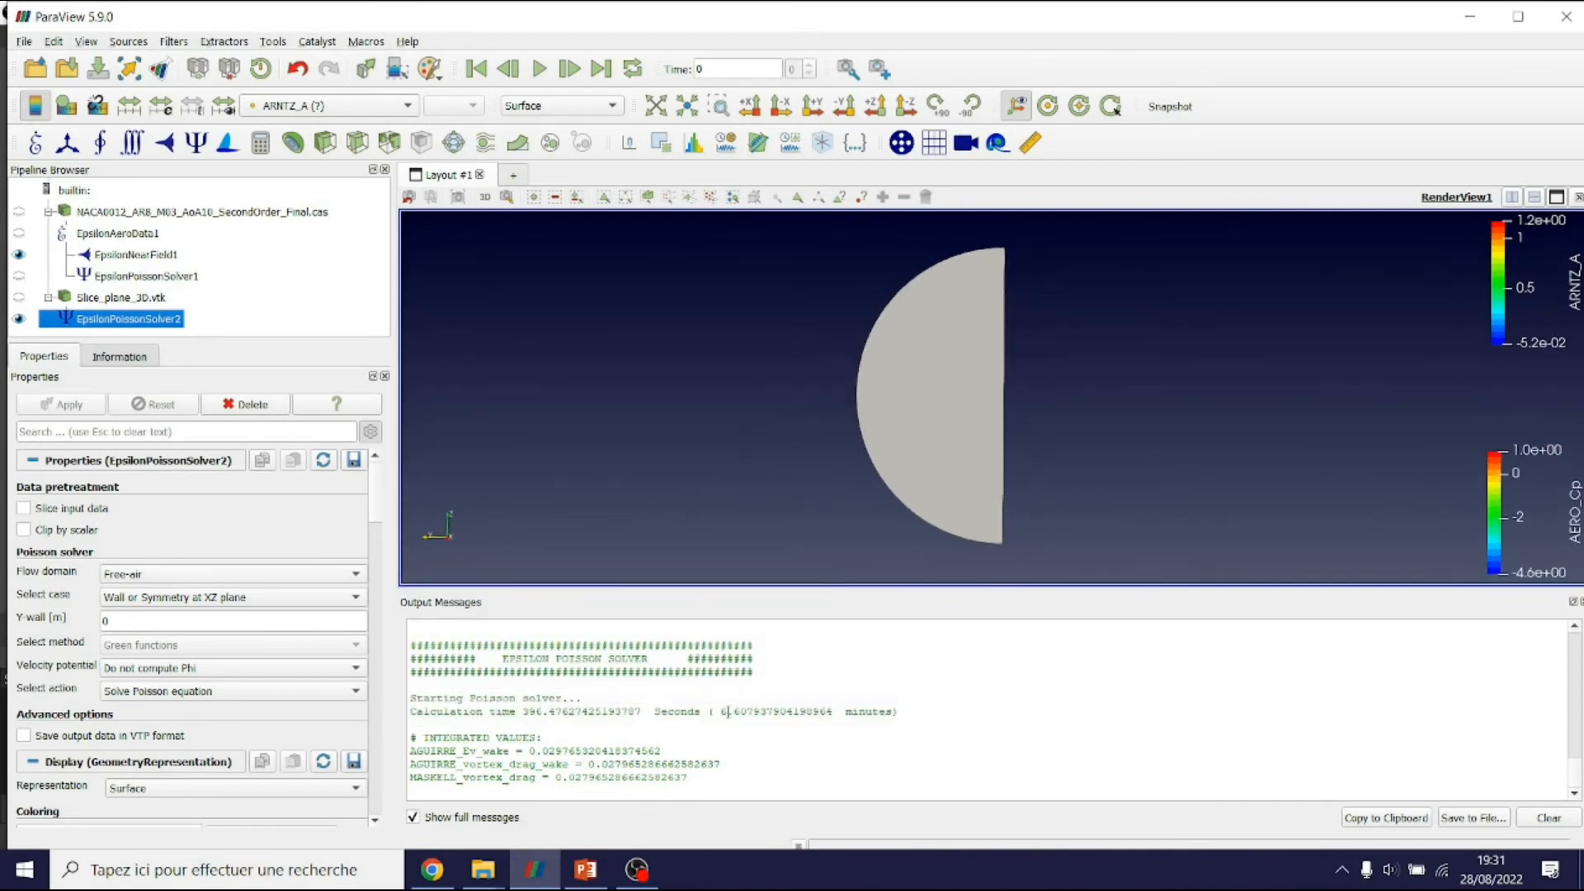
Highlight the calculation time and Maskell vortex drag value in Output Messages, then shrink the panel
left_click_drag(721, 711, 745, 712)
left_click_drag(597, 777, 575, 777)
left_click_drag(784, 591, 784, 688)
Rotate to an oblique view of the wing and bring up the colouring field list
scroll(973, 453, "up", 10)
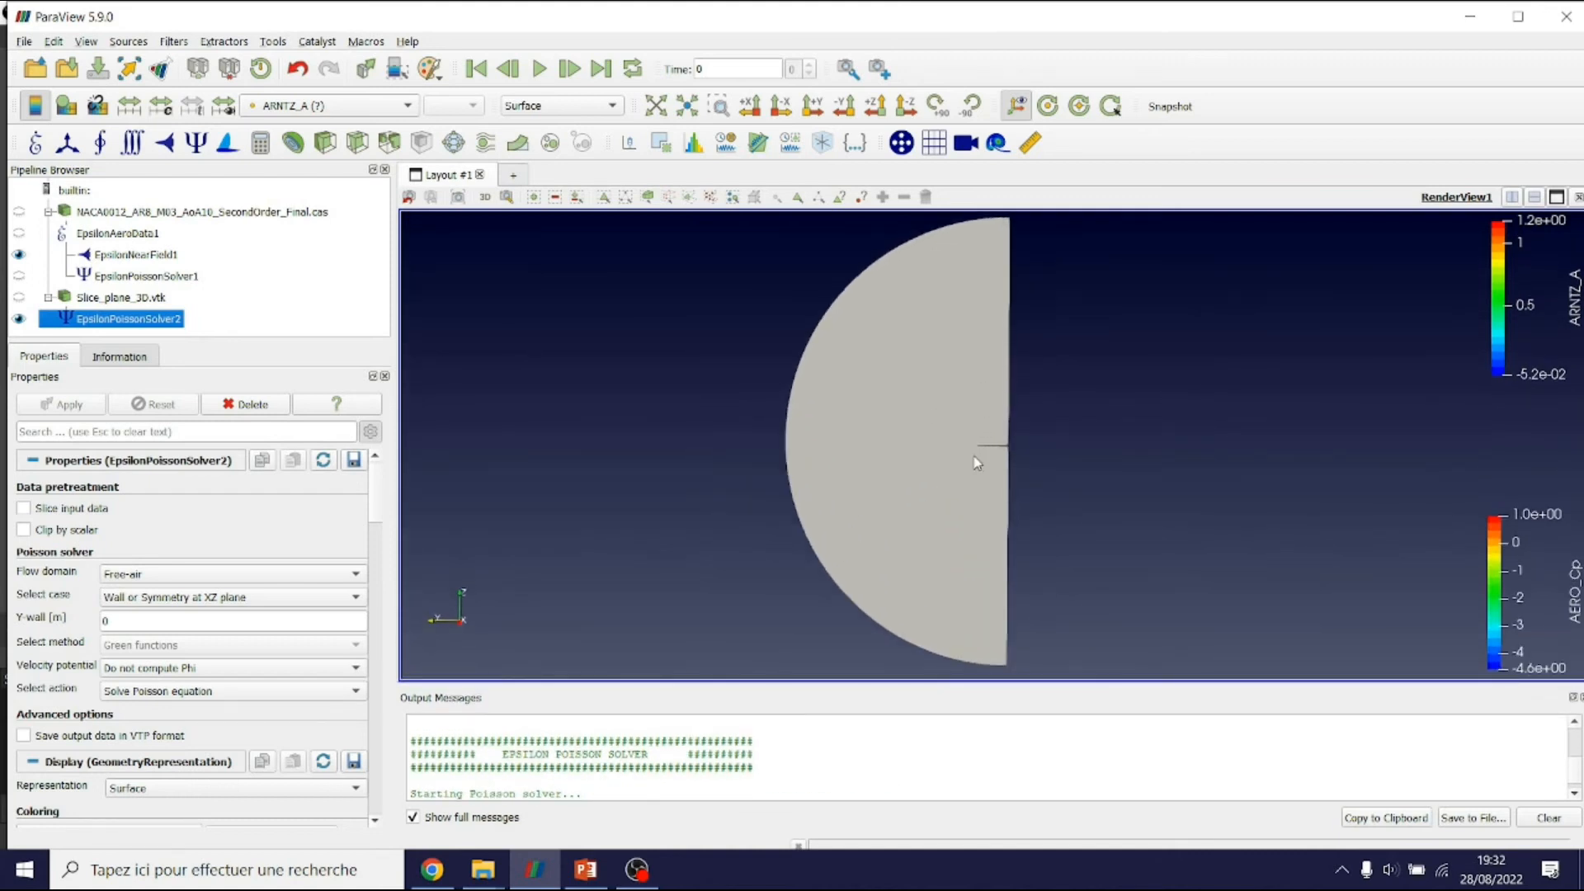
left_click_drag(984, 452, 1027, 468)
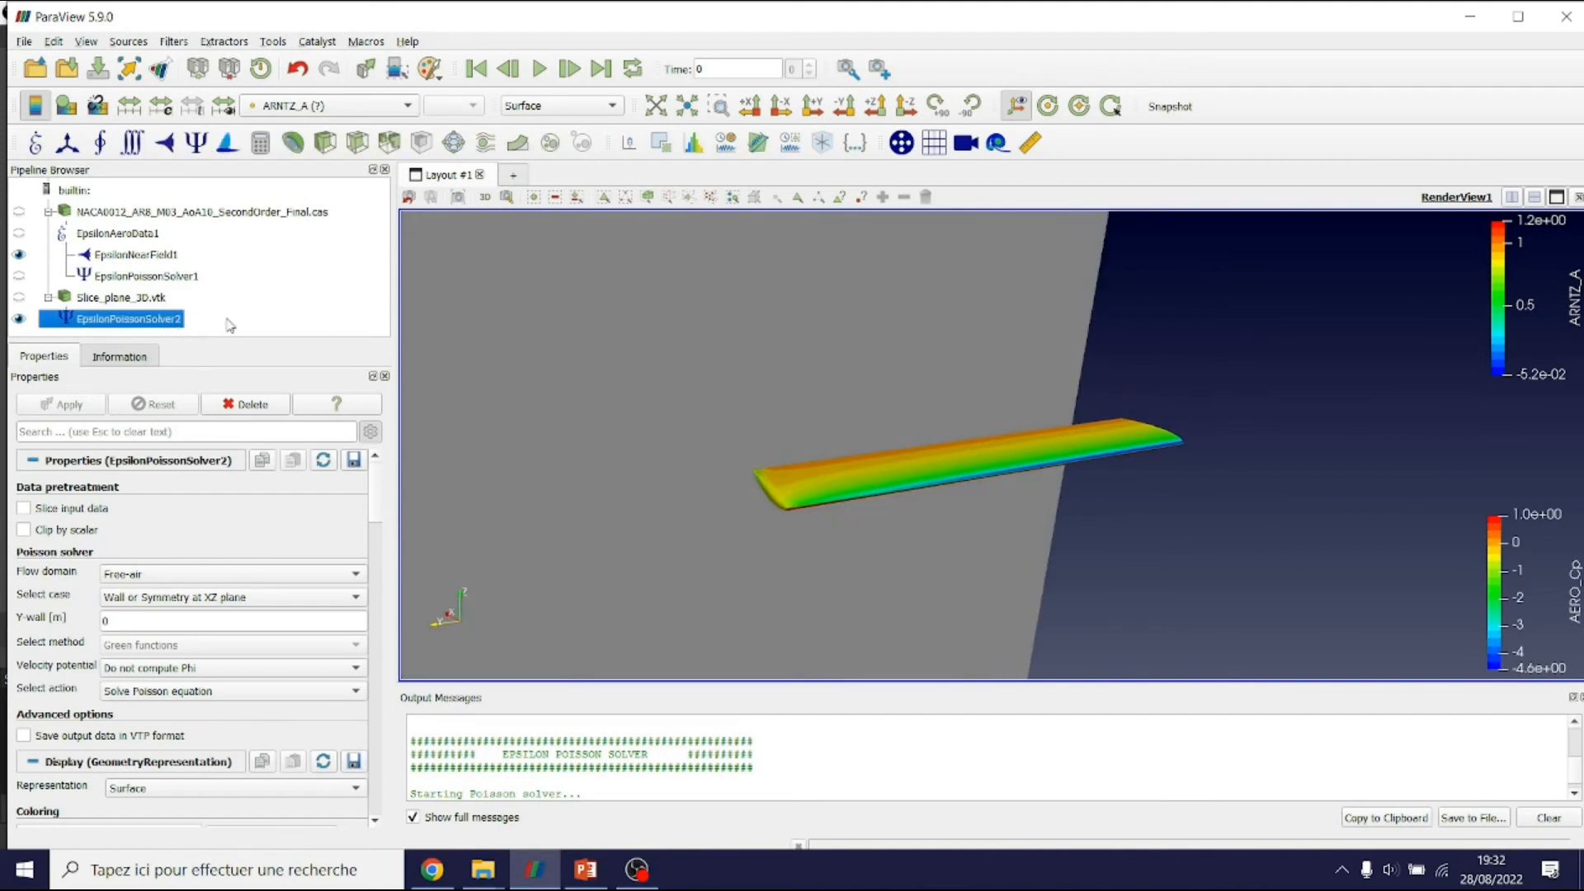
left_click(335, 107)
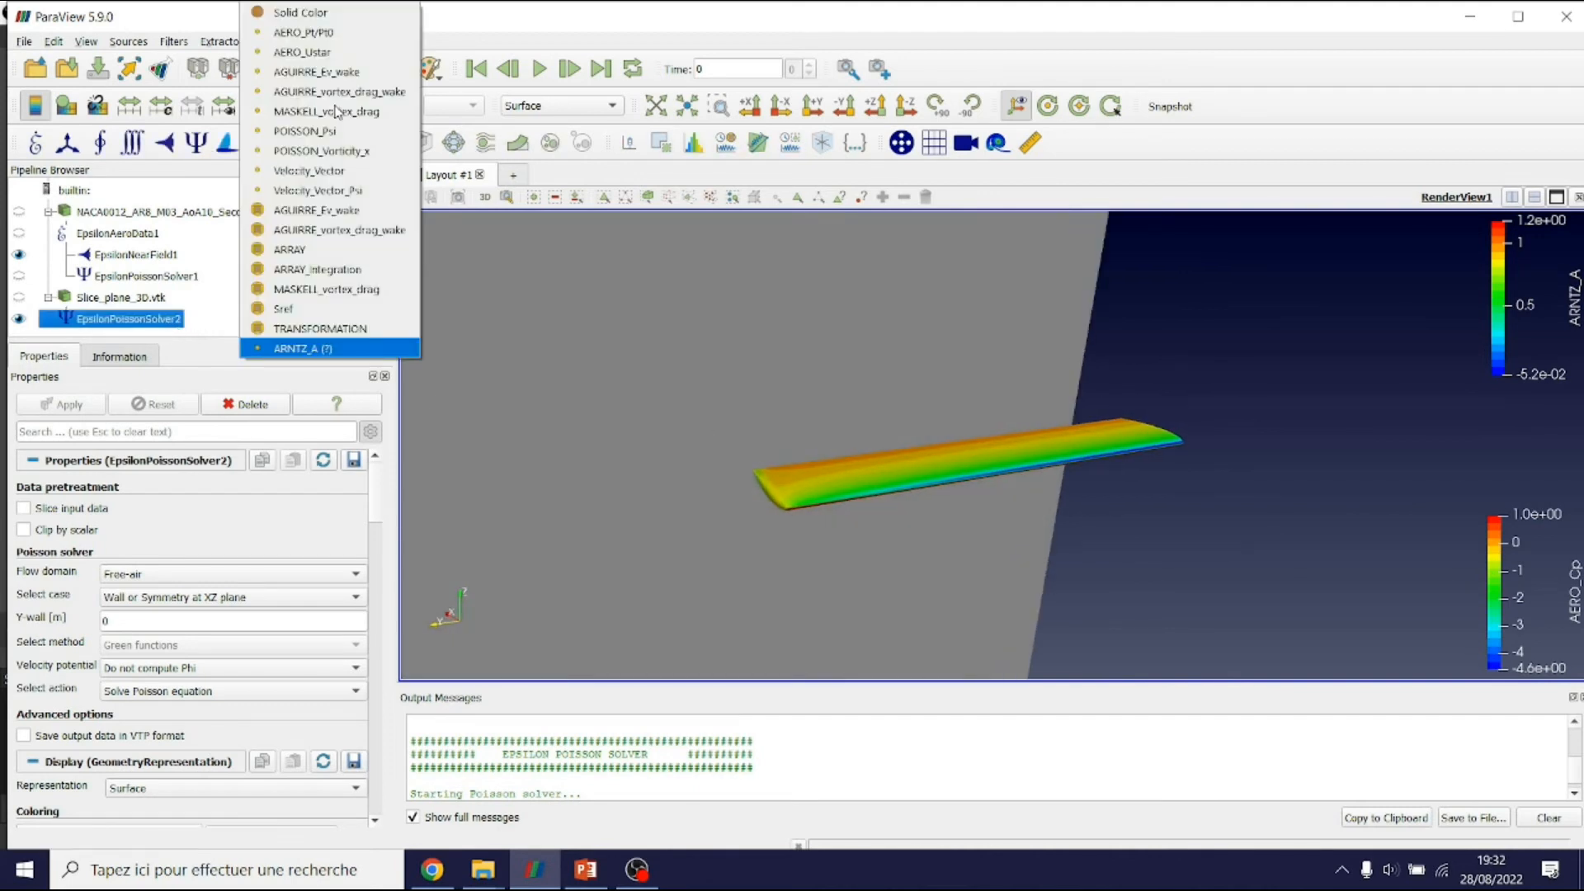
Colour the solver result by POISSON_Psi and rotate to show the wing's top surface
left_click(295, 132)
left_click_drag(751, 328, 994, 448)
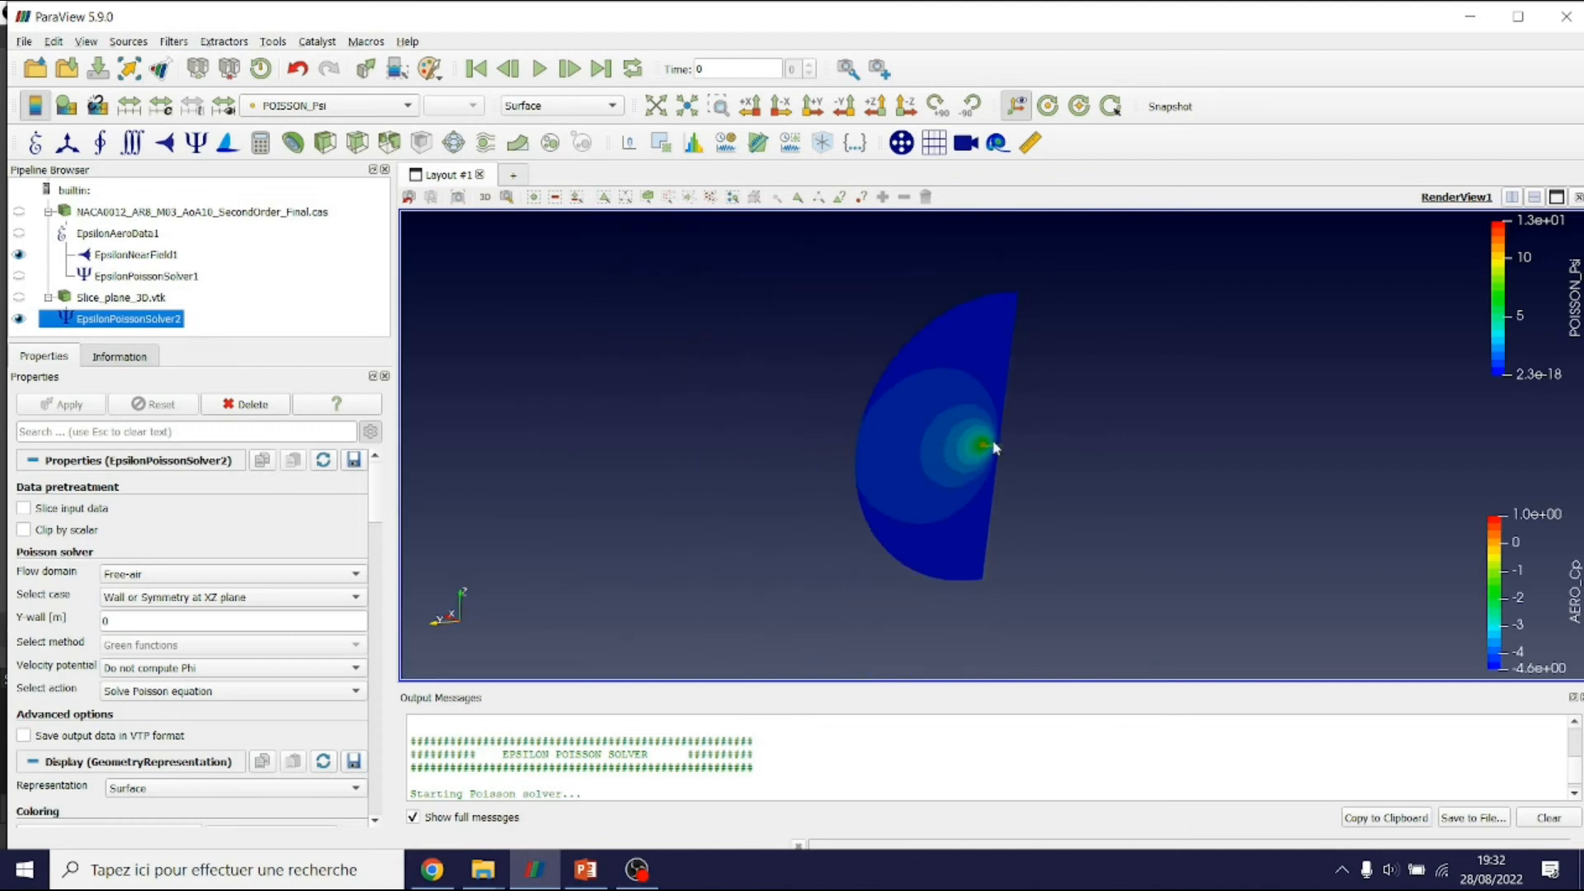
scroll(841, 511, "up", 5)
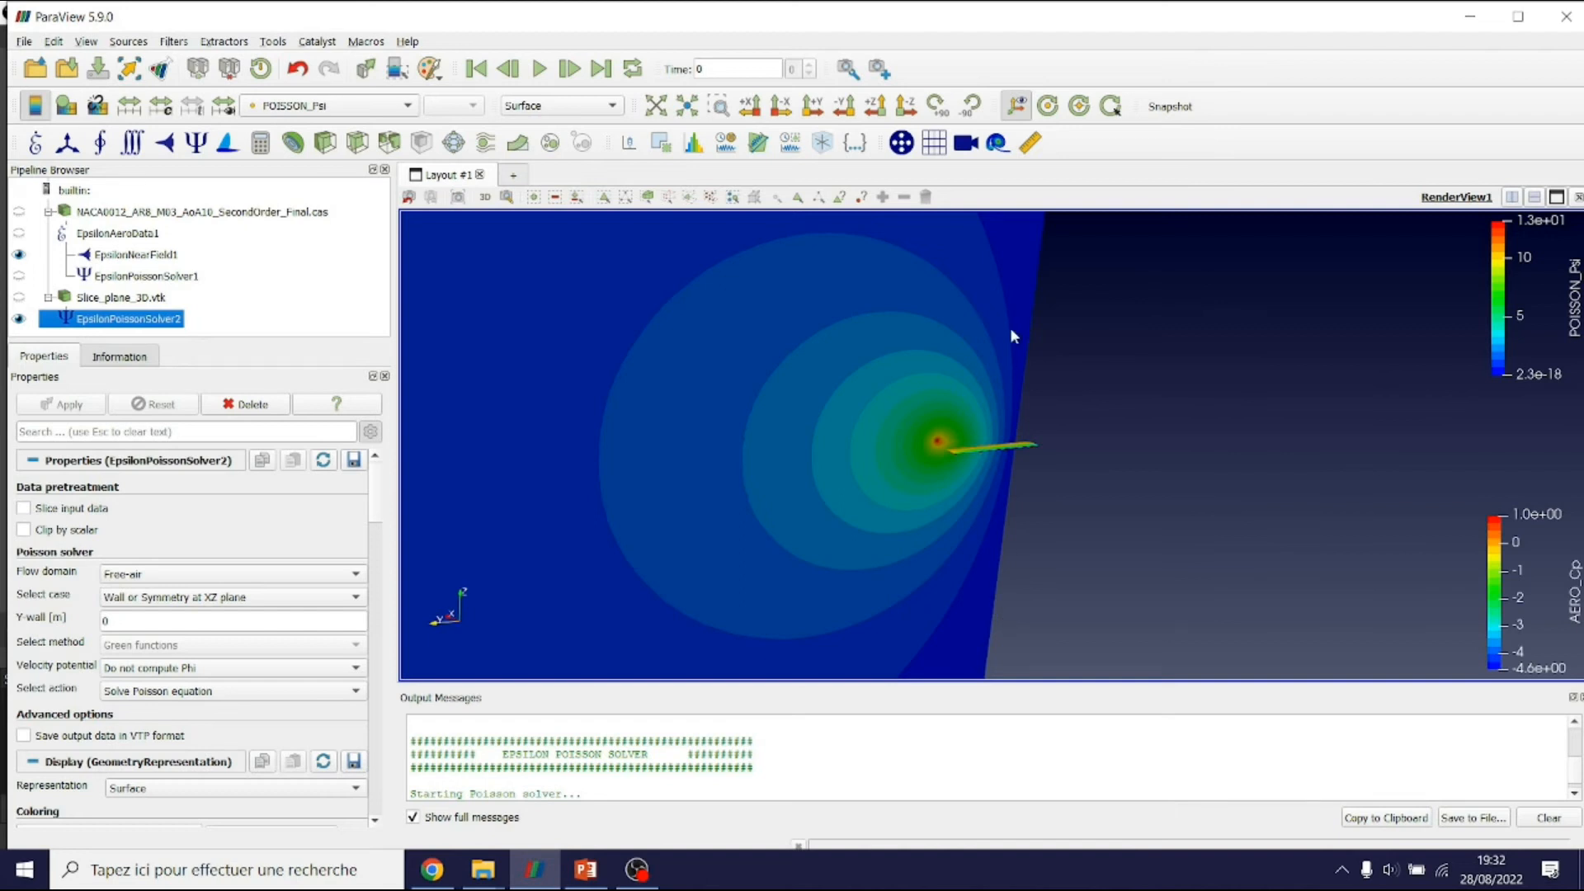
scroll(998, 531, "down", 6)
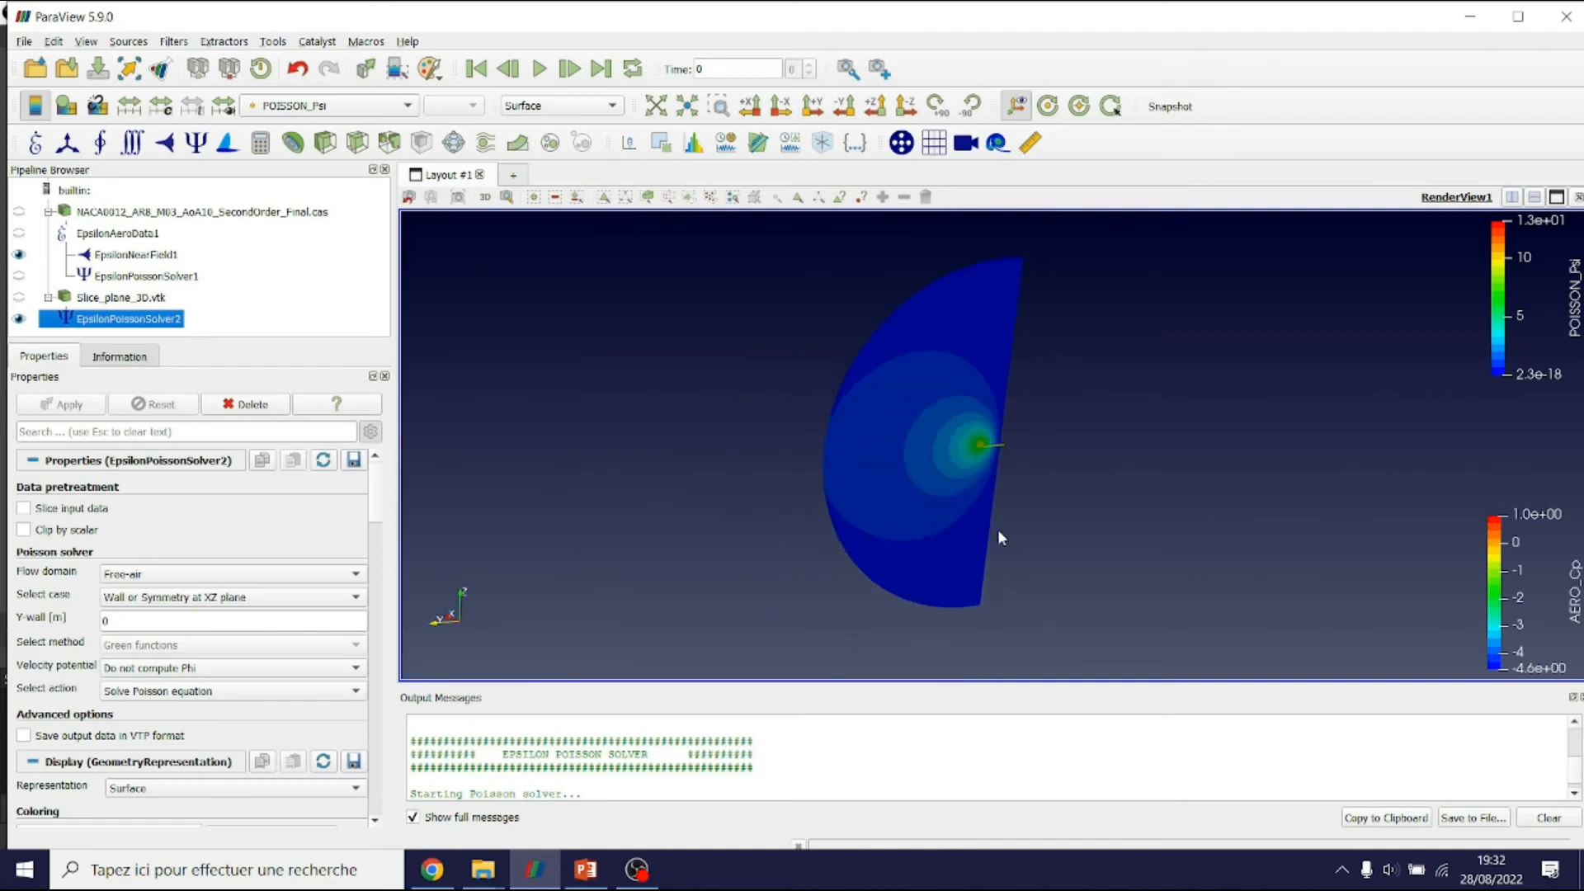
scroll(997, 530, "up", 8)
scroll(1000, 538, "up", 2)
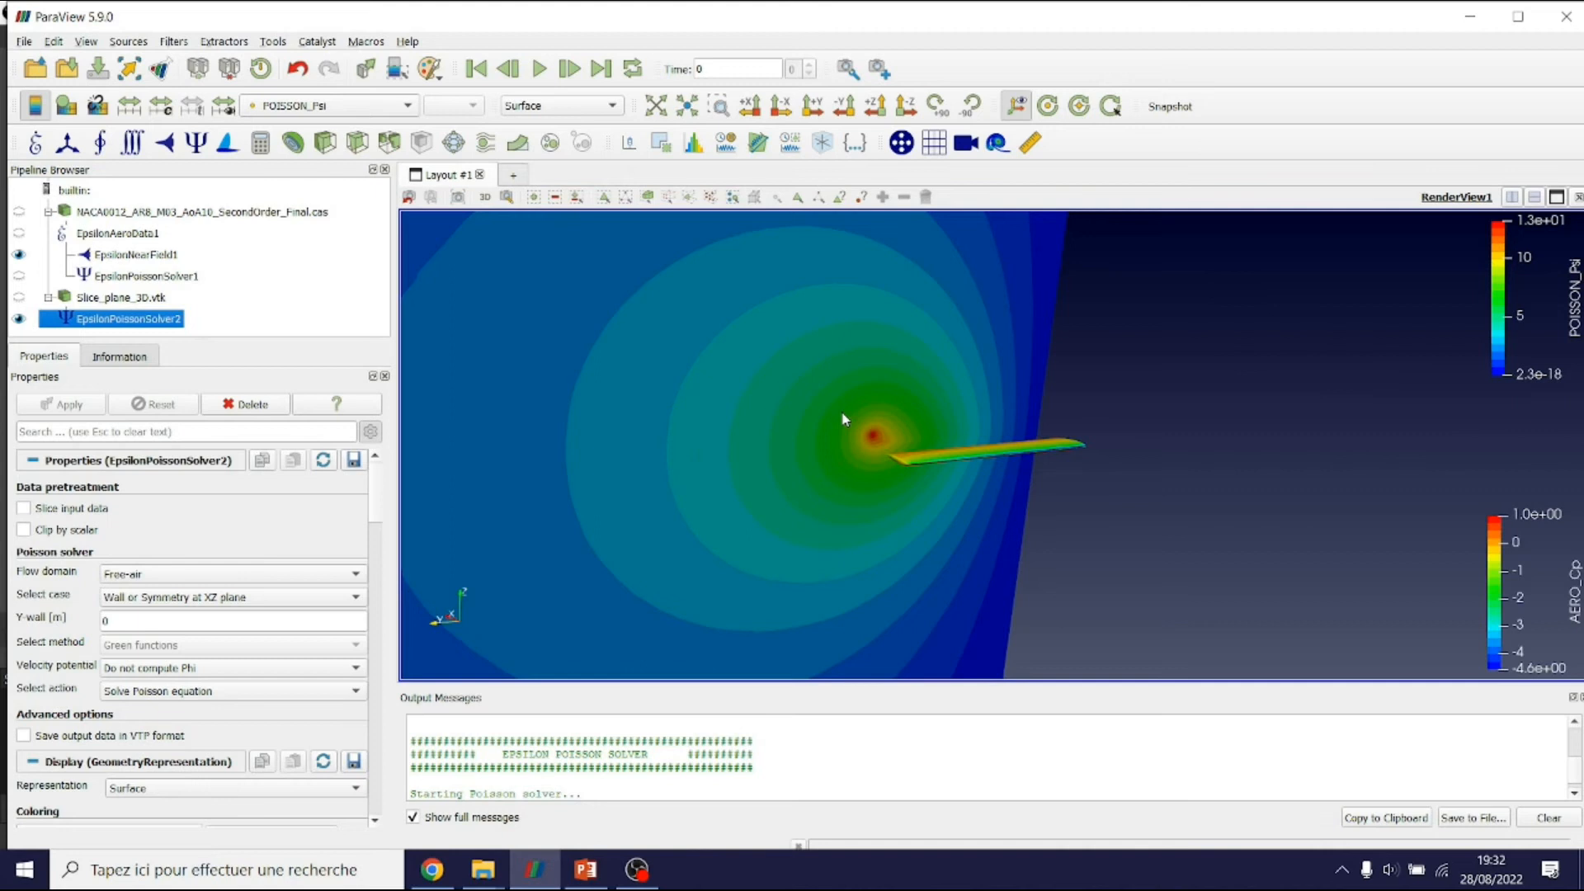
left_click_drag(978, 462, 866, 459)
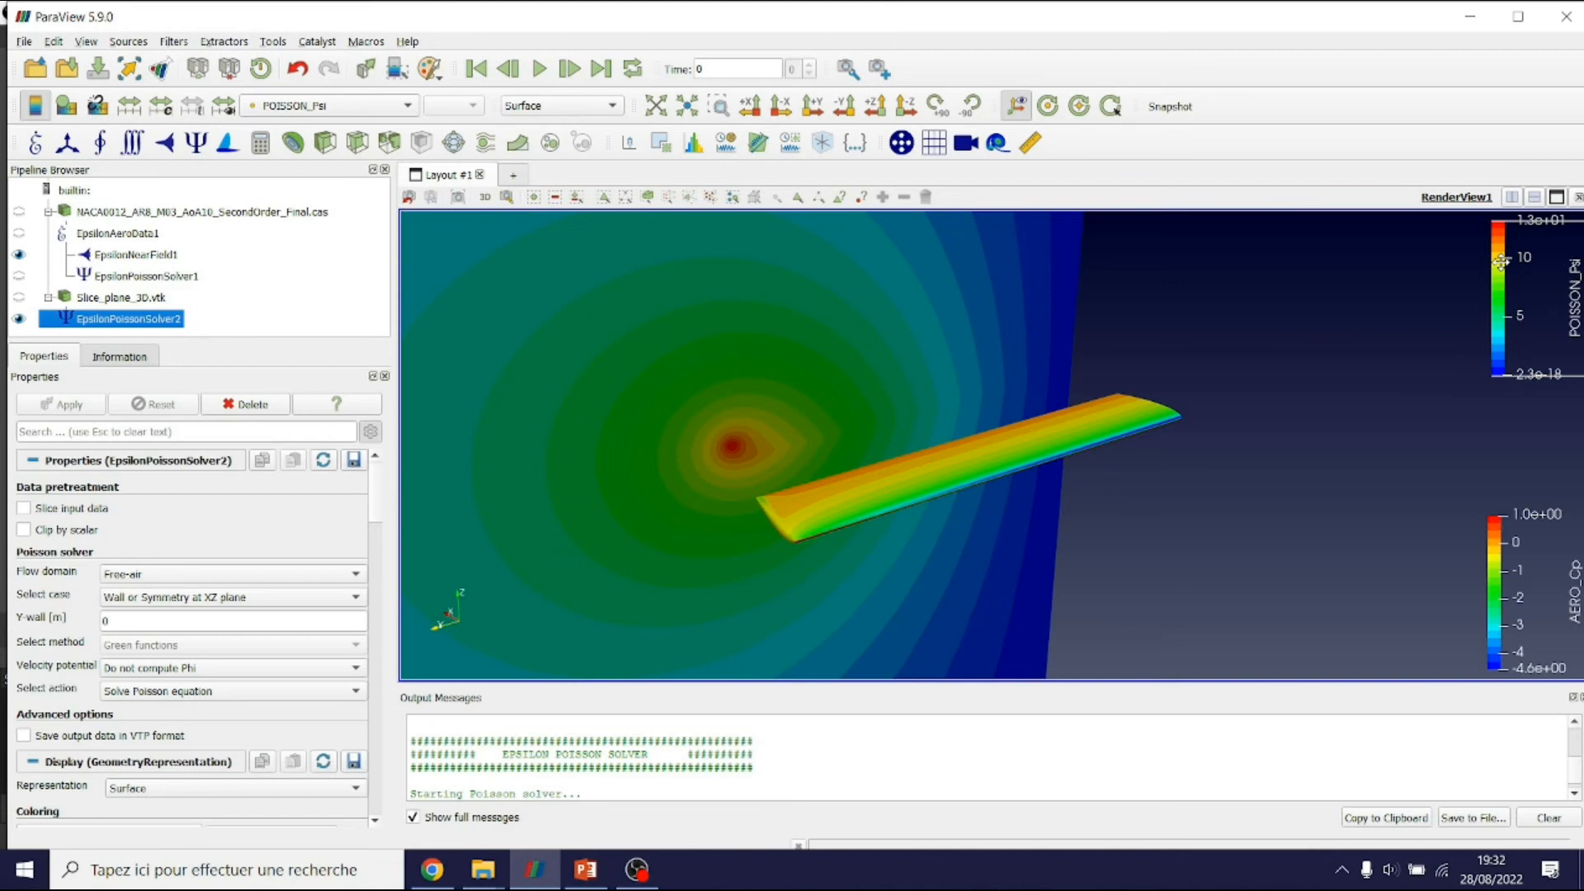
Reselect EpsilonPoissonSolver2 and try colouring it by POISSON_Vorticity_x, zooming in on the wing
left_click(305, 309)
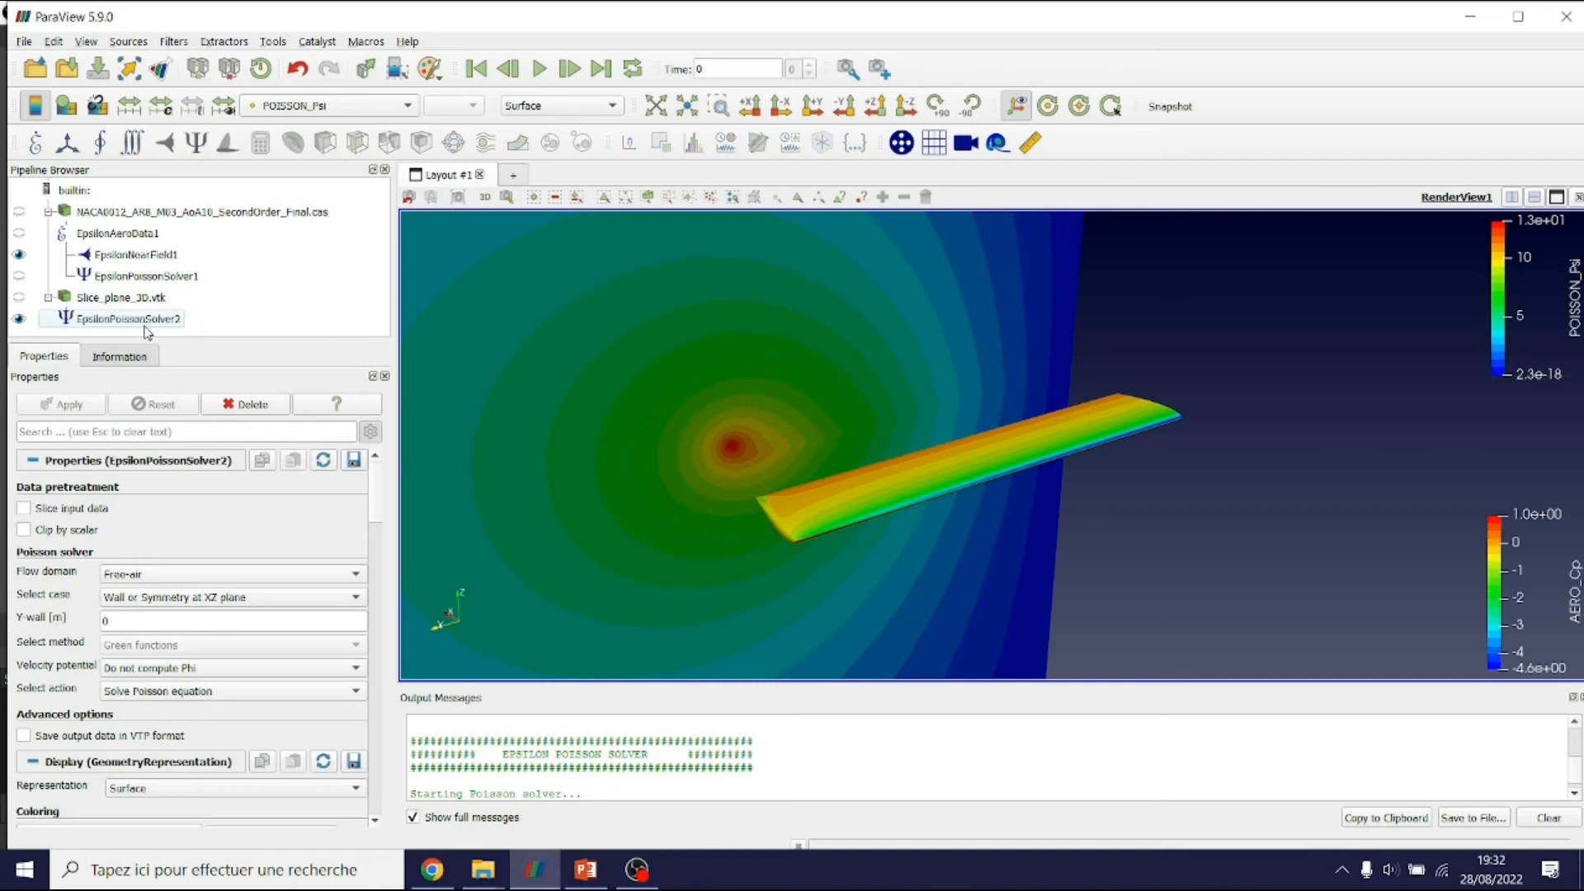
left_click(141, 323)
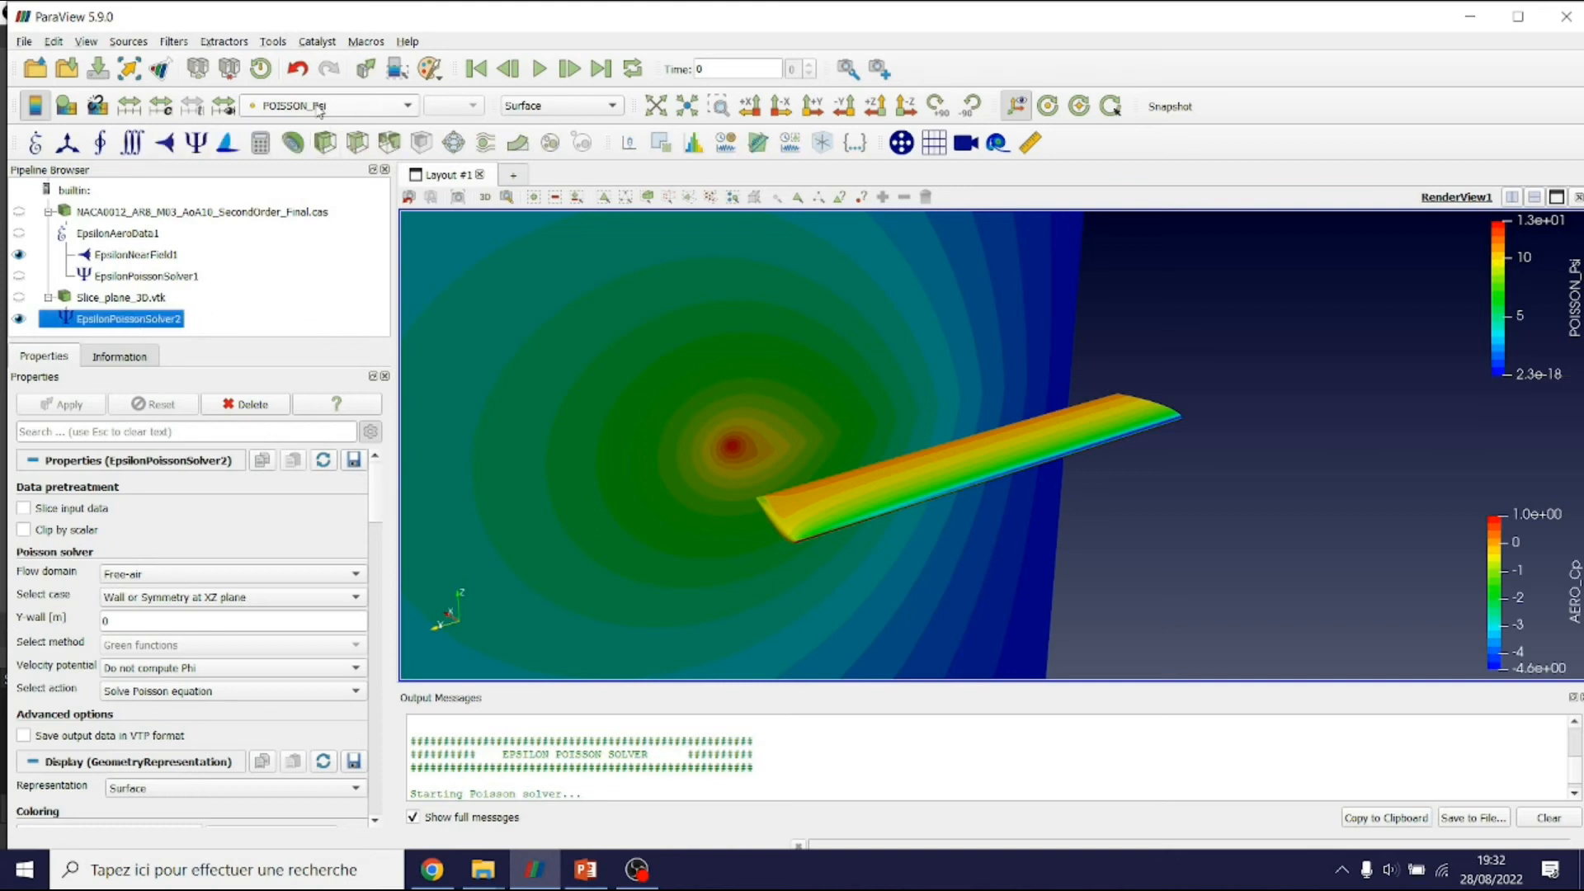
left_click(320, 109)
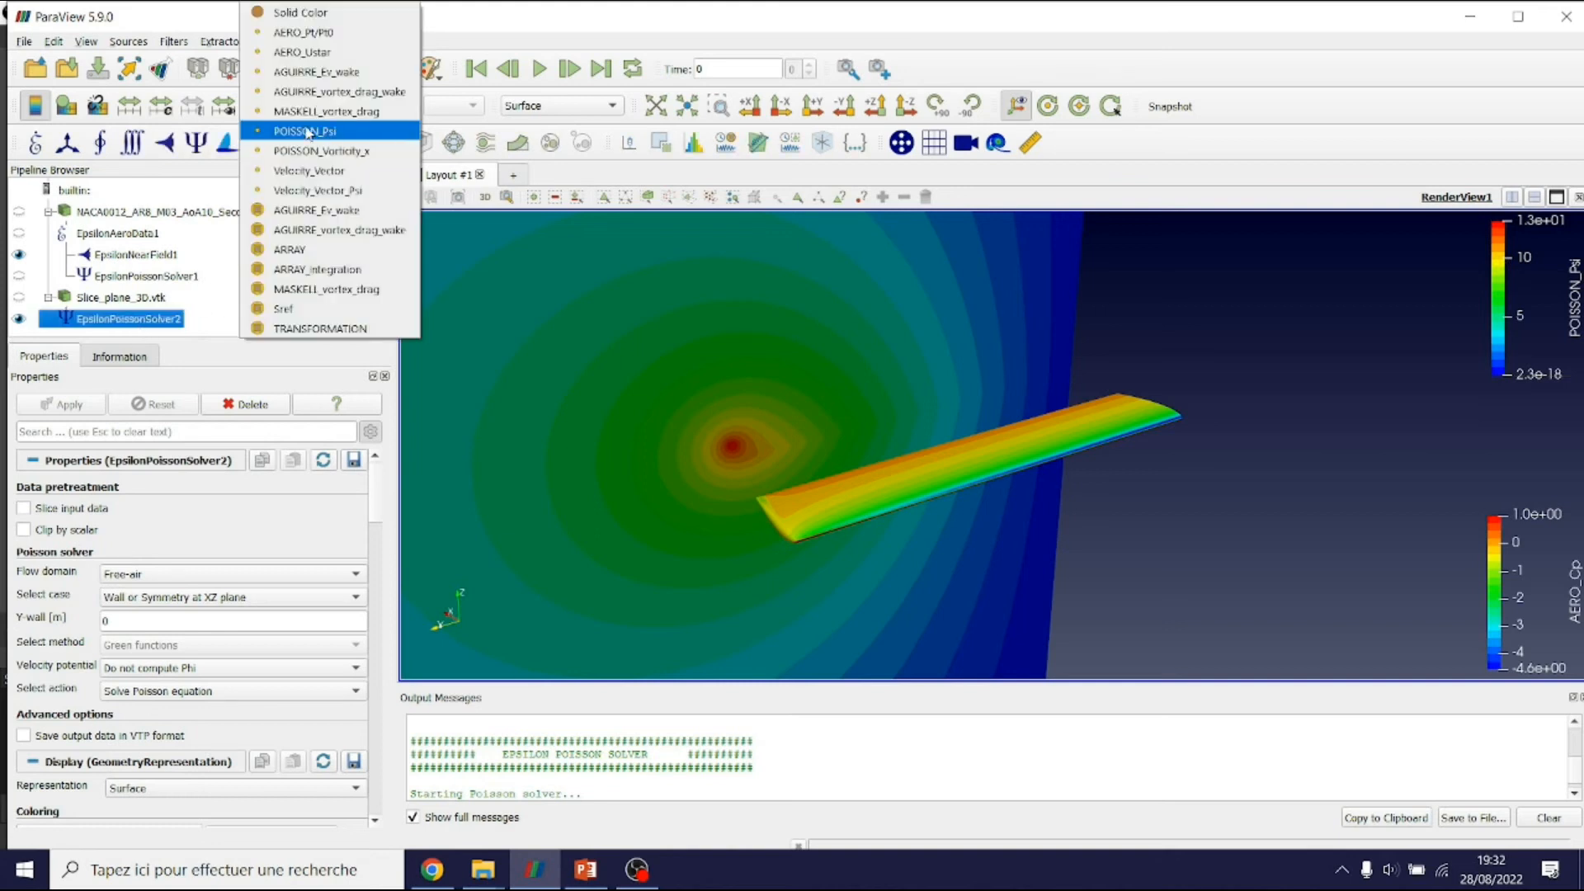
left_click(345, 152)
scroll(725, 497, "up", 3)
middle_click_drag(724, 497, 845, 455)
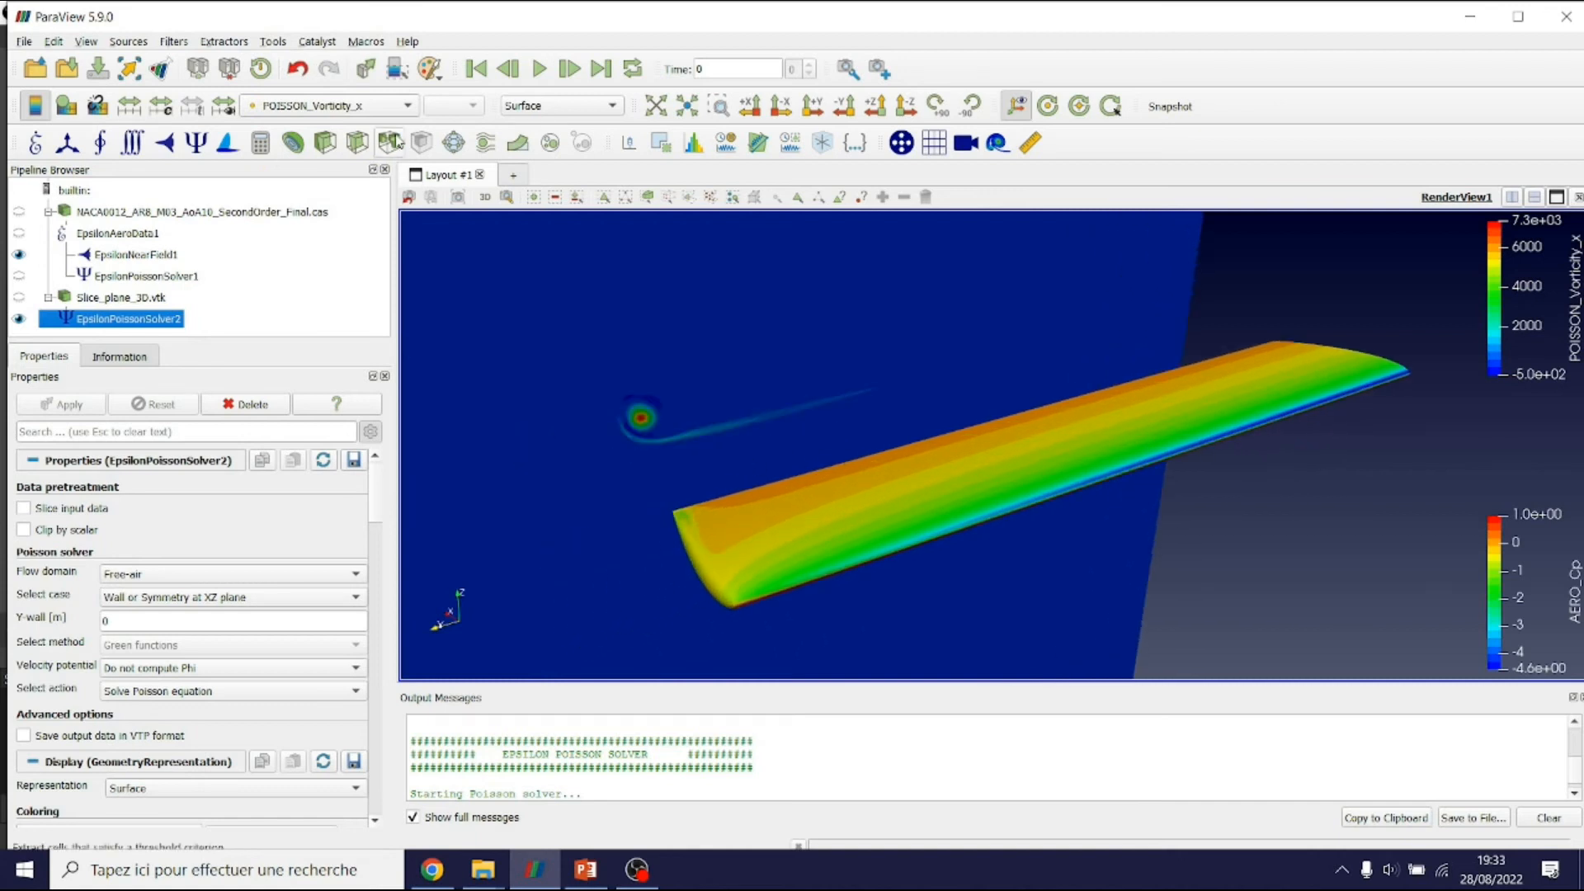
Switch the colouring back to POISSON_Psi
left_click(392, 106)
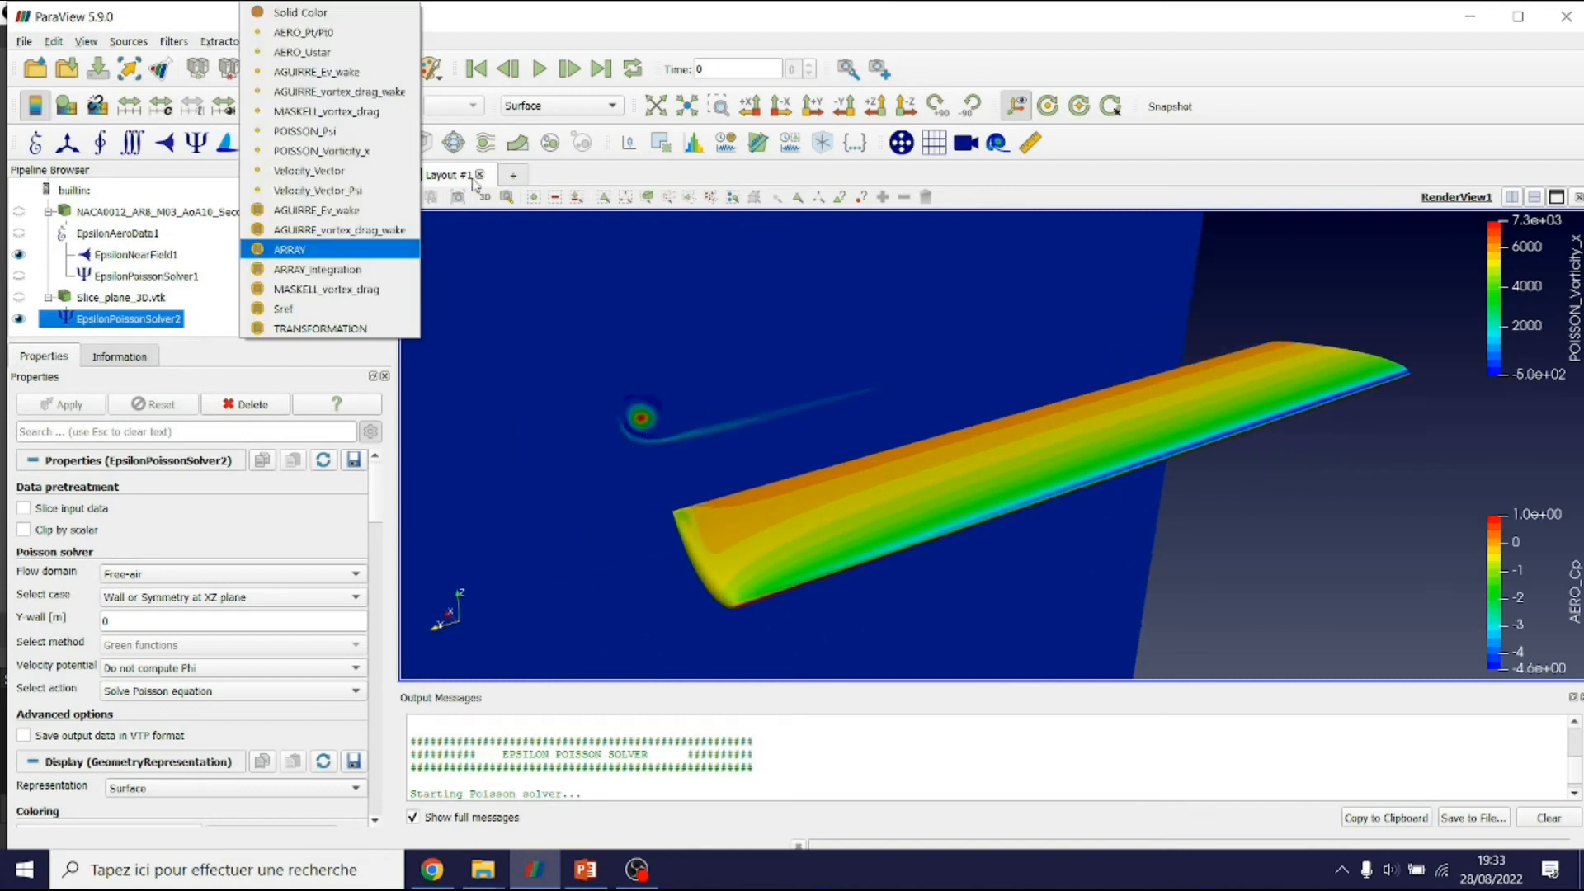
left_click(355, 132)
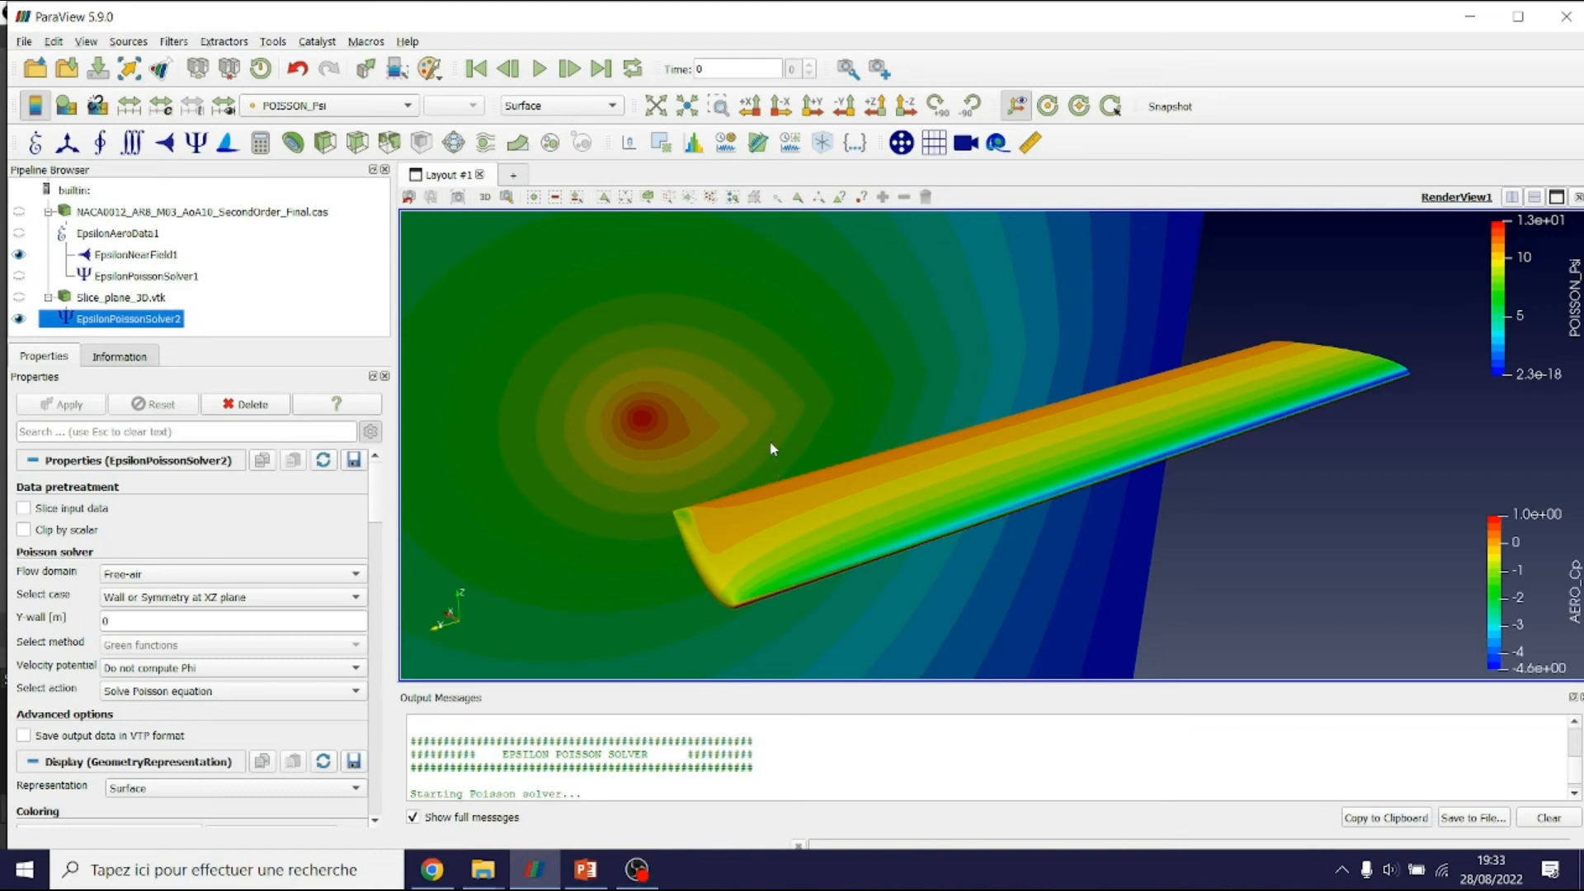
left_click(371, 108)
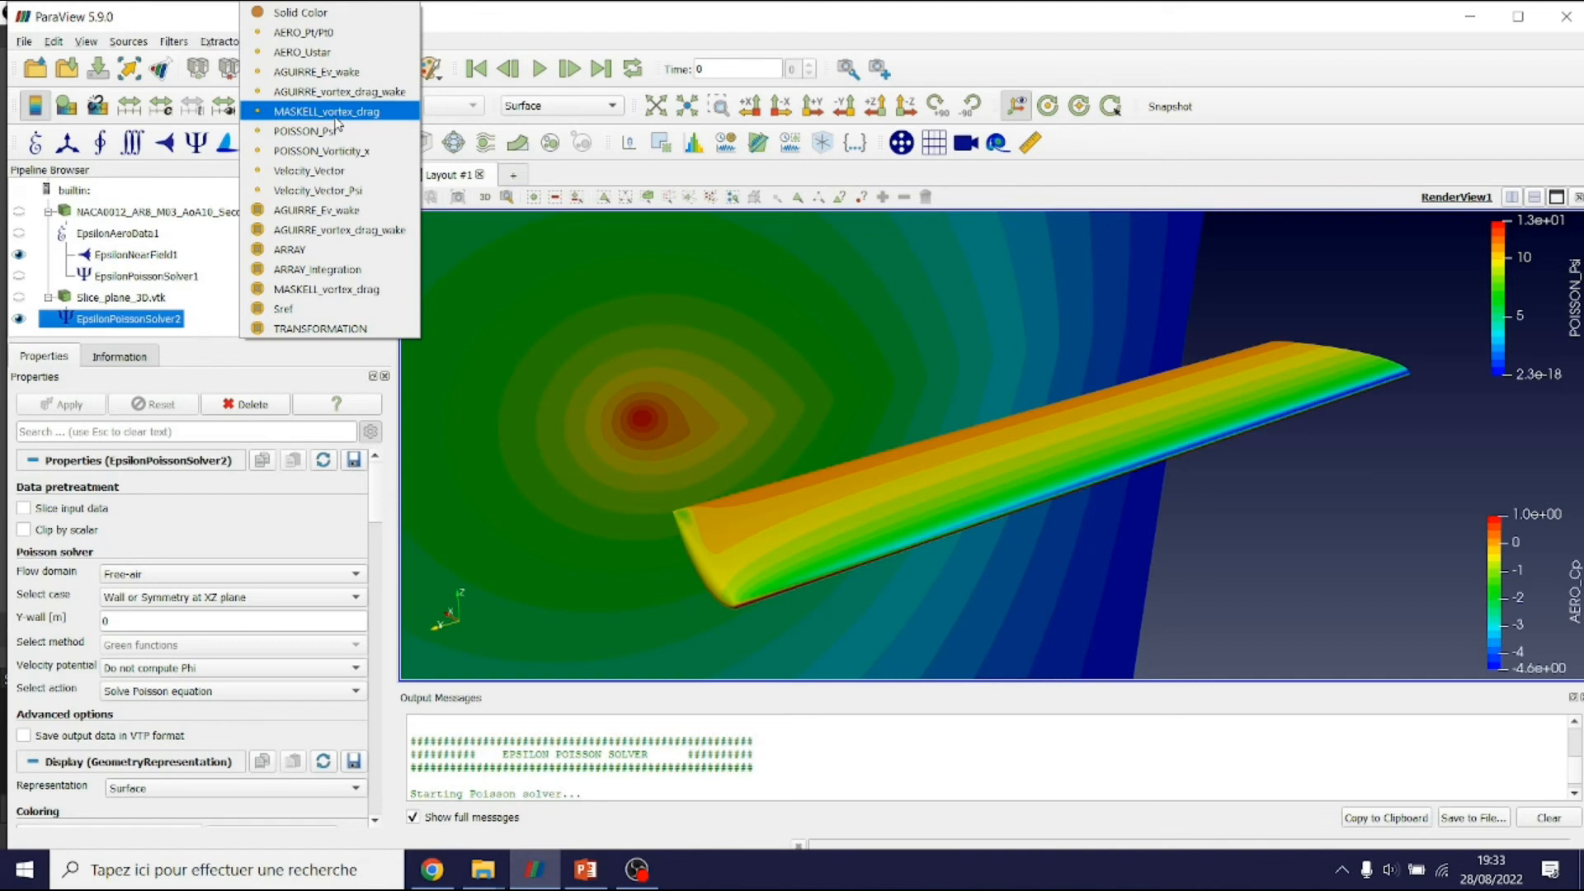
Colour the result by MASKELL_vortex_drag with a custom colour range of 0 to 1
left_click(340, 113)
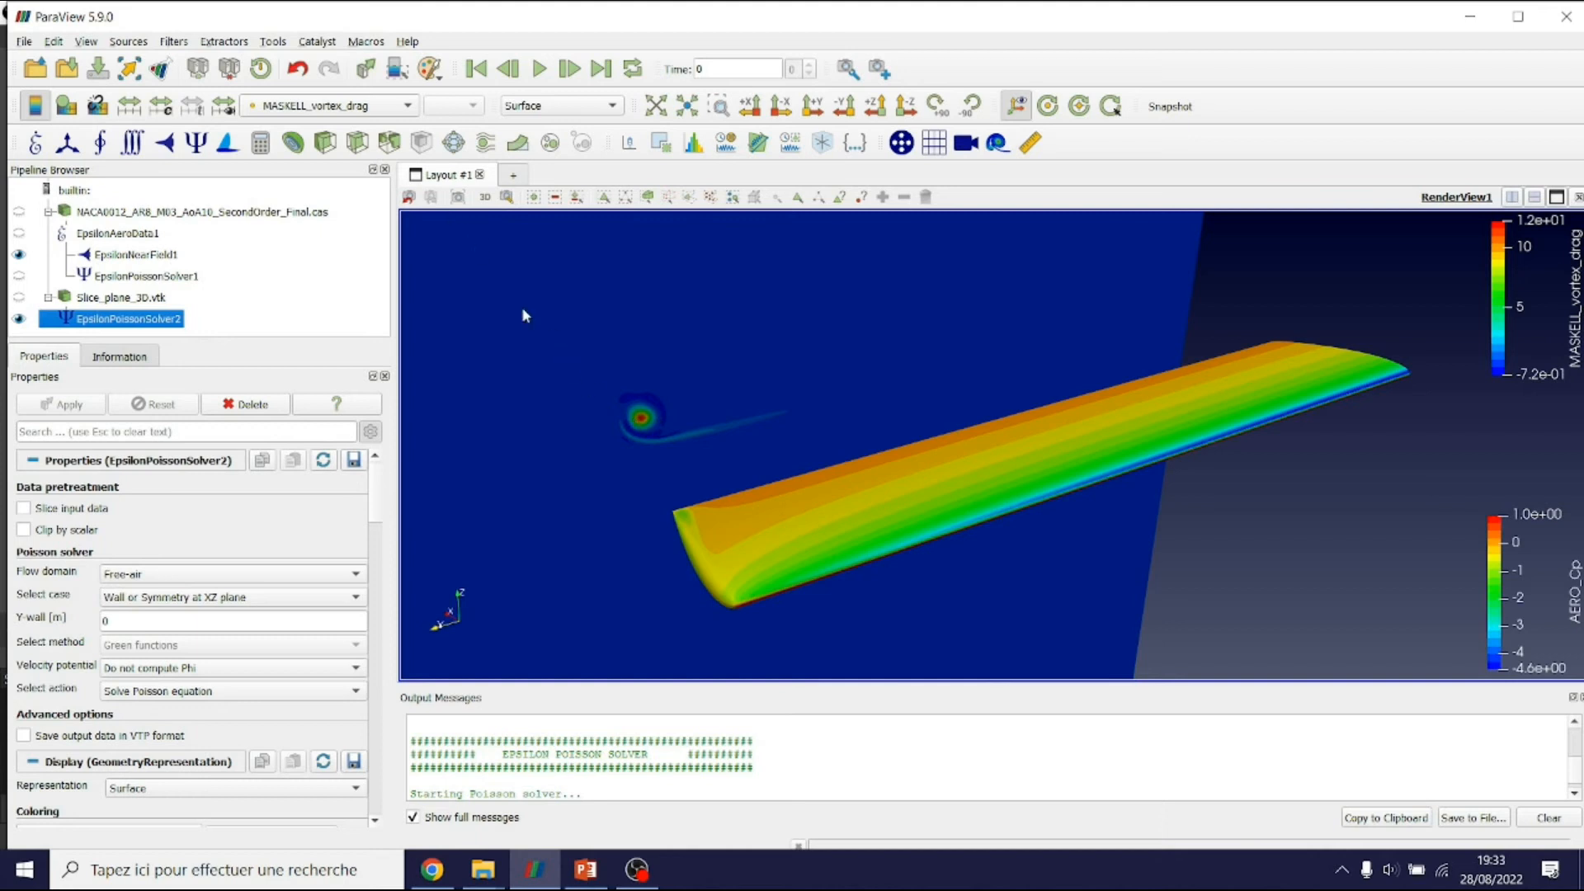
left_click(162, 106)
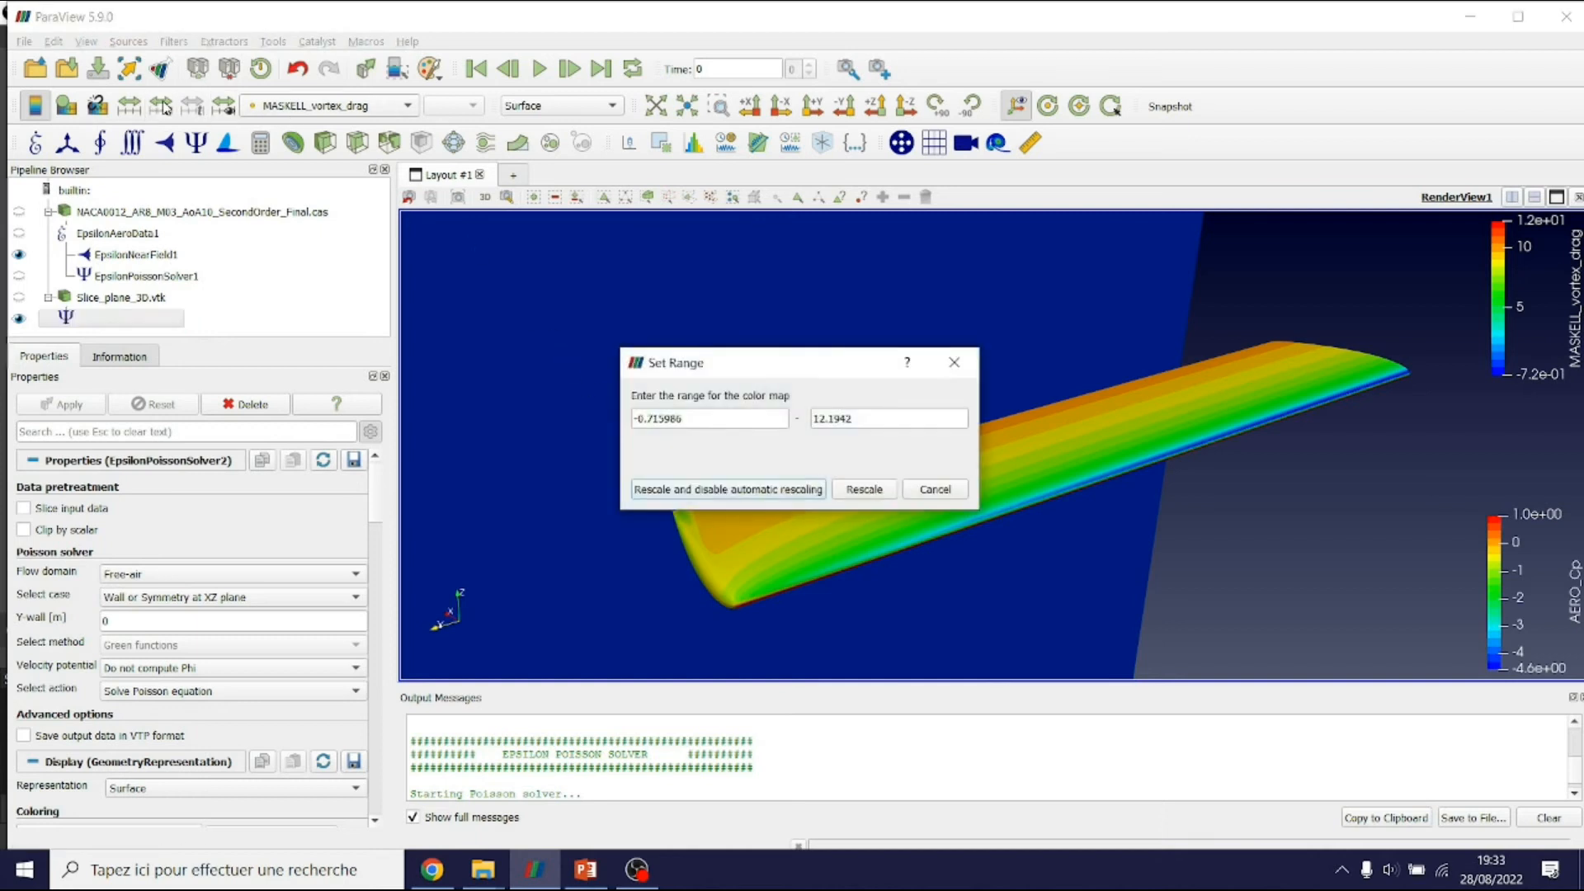
type("0")
key("Tab")
double_click(860, 418)
left_click(861, 422)
triple_click(860, 422)
type("1")
key("Return")
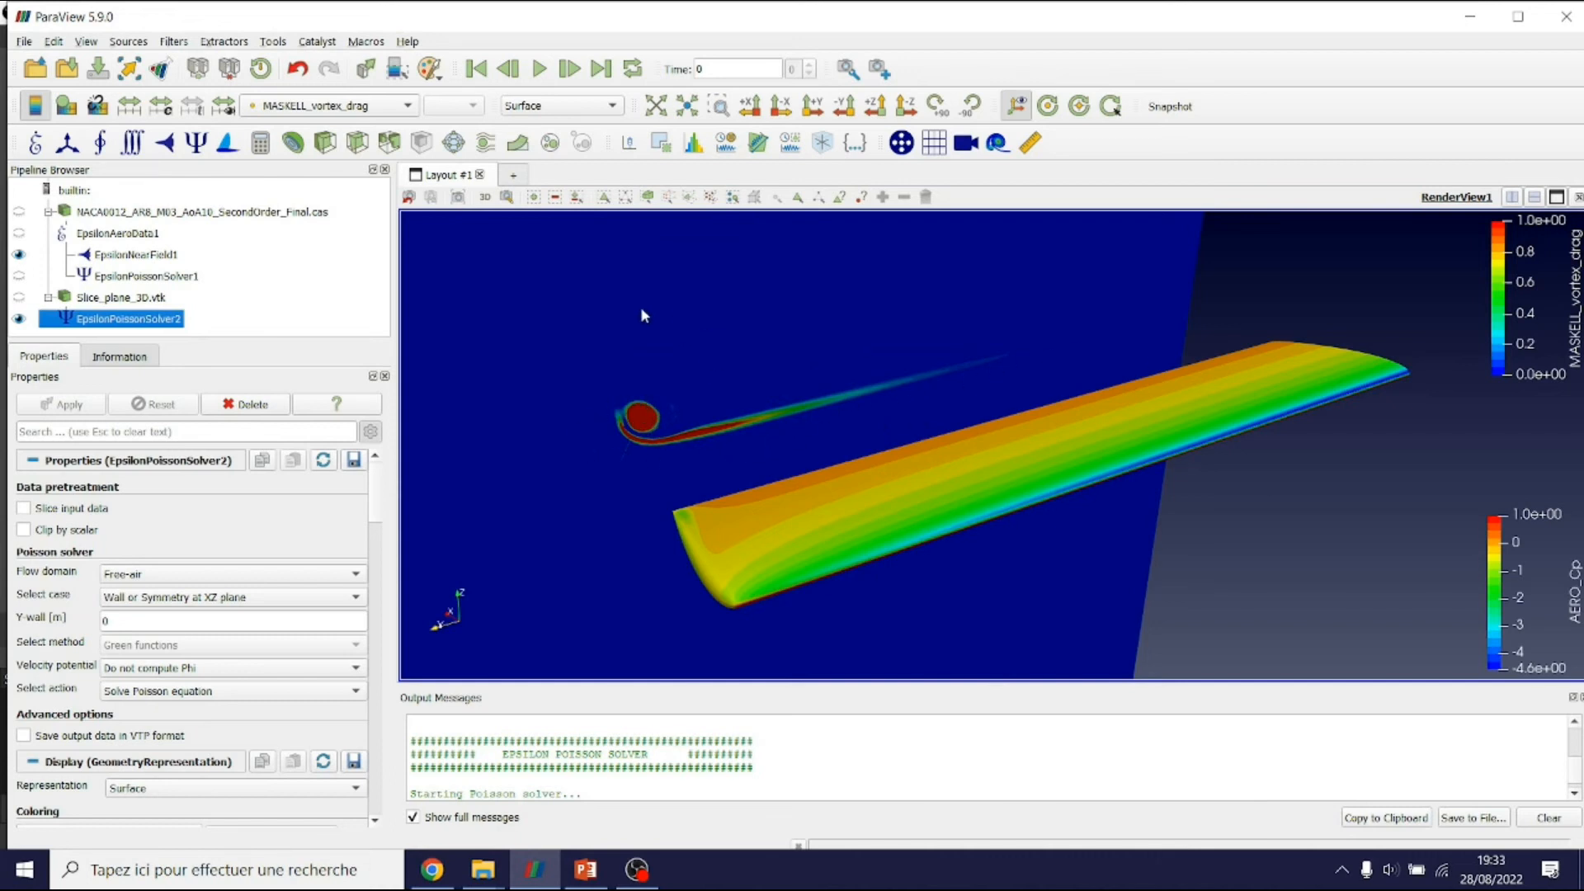
Read the integrated Maskell vortex drag of about 0.02796 in Output Messages
scroll(547, 547, "up", 2)
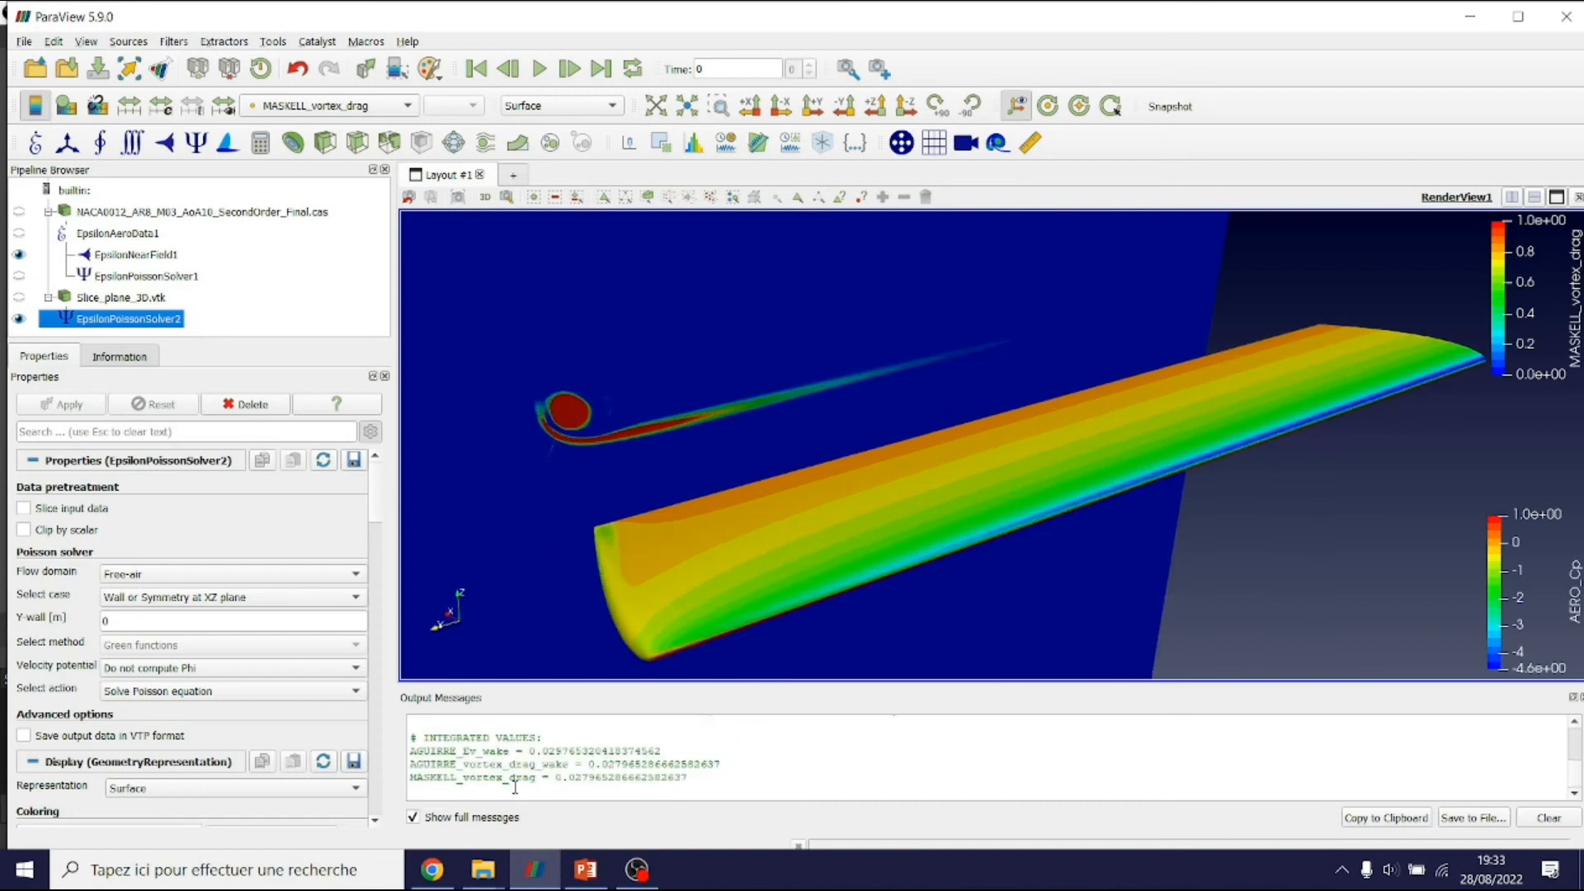
left_click_drag(597, 776, 575, 776)
scroll(821, 449, "down", 2)
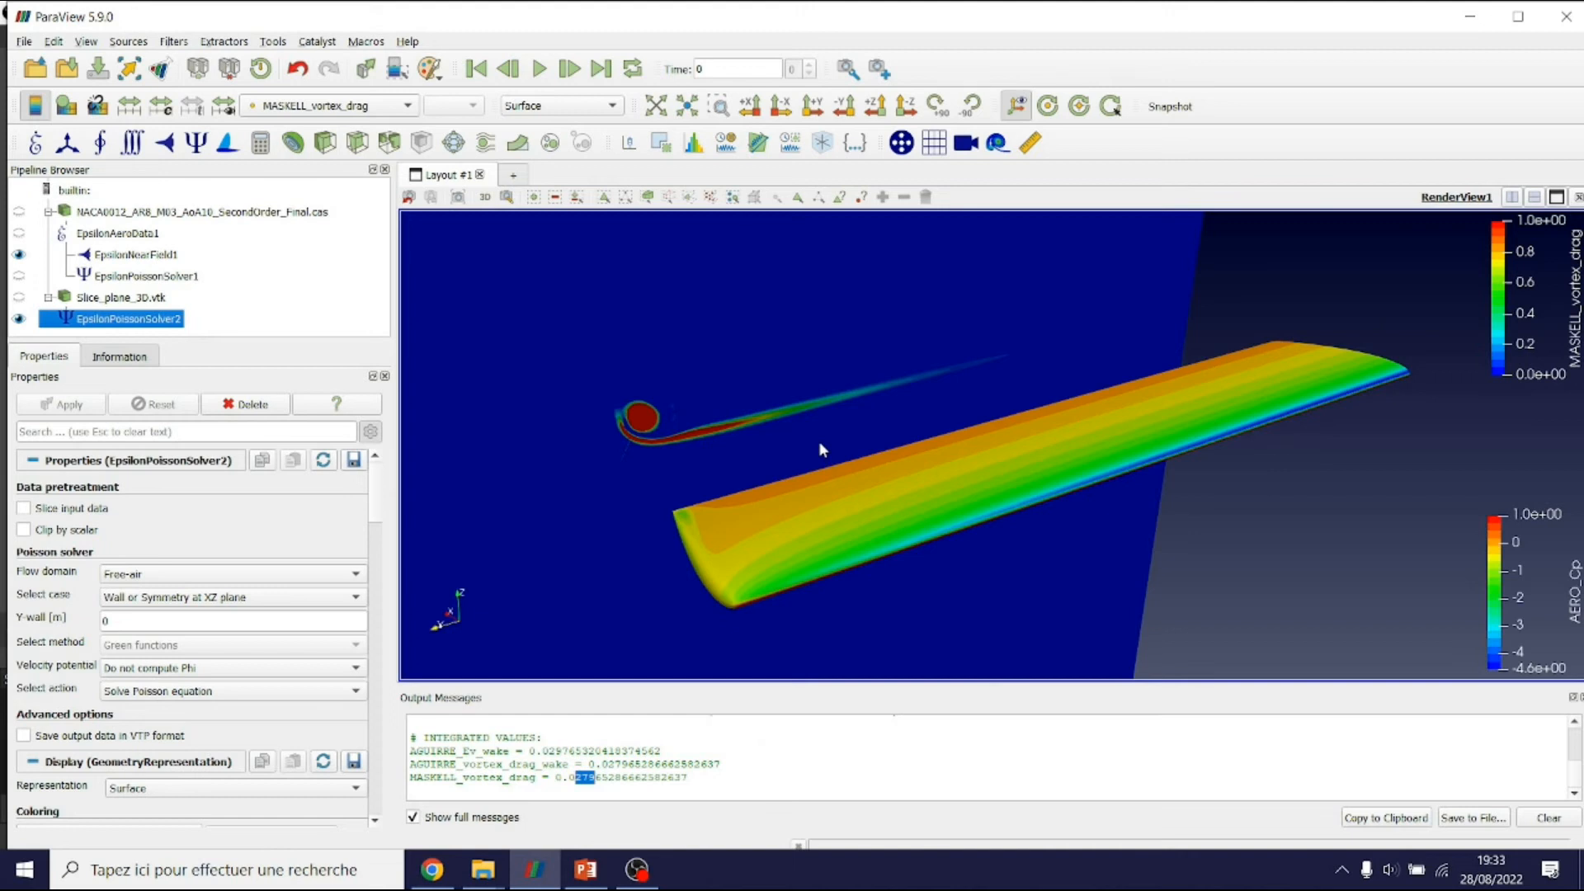
scroll(794, 412, "down", 3)
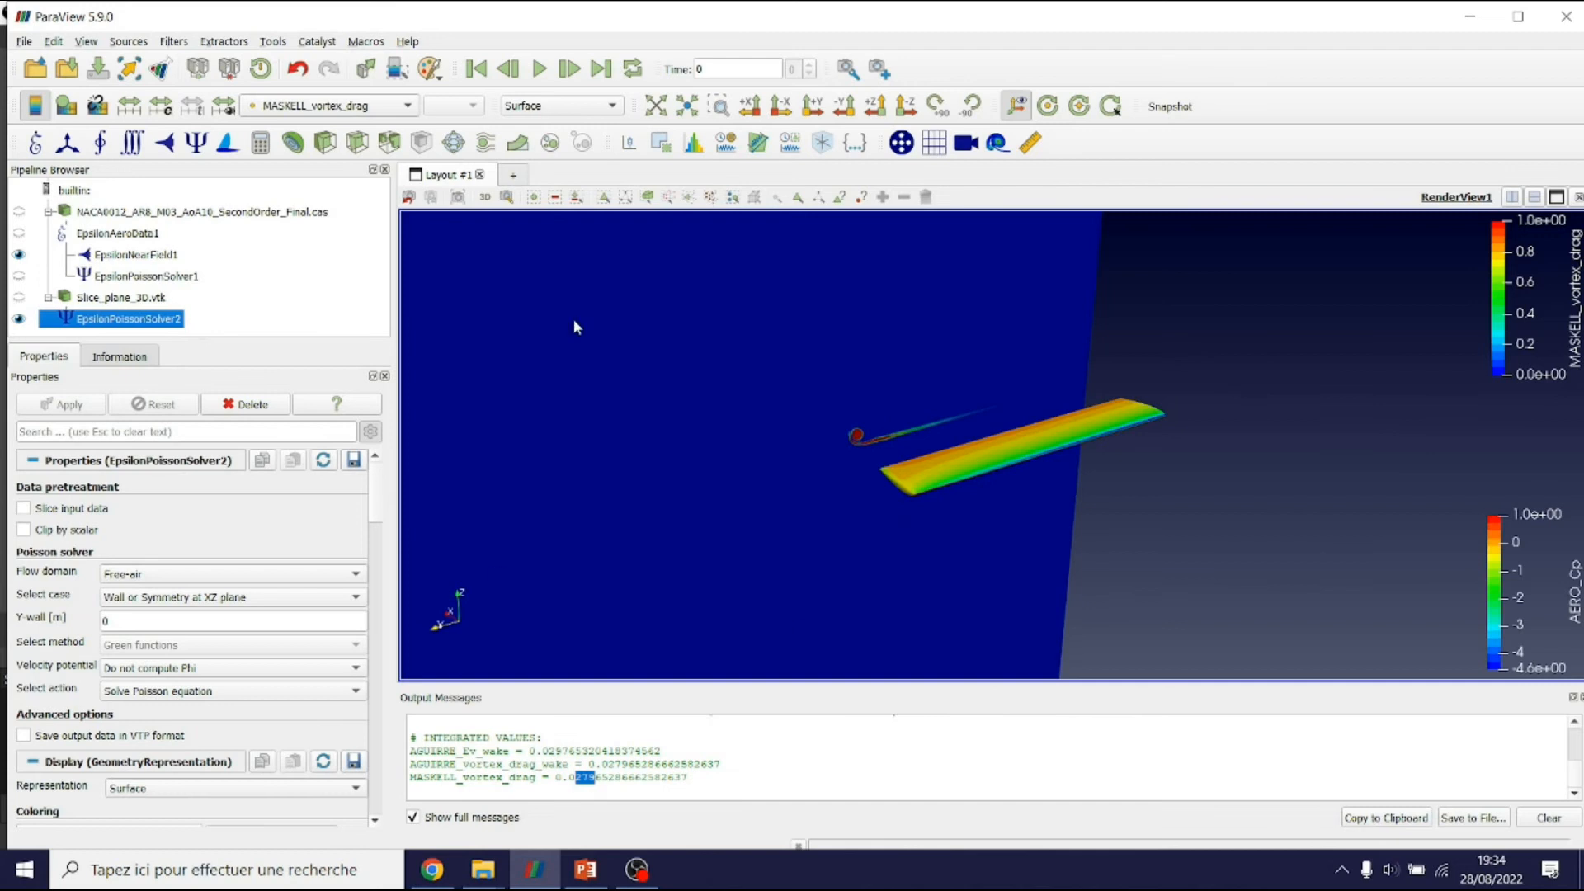
scroll(647, 763, "up", 3)
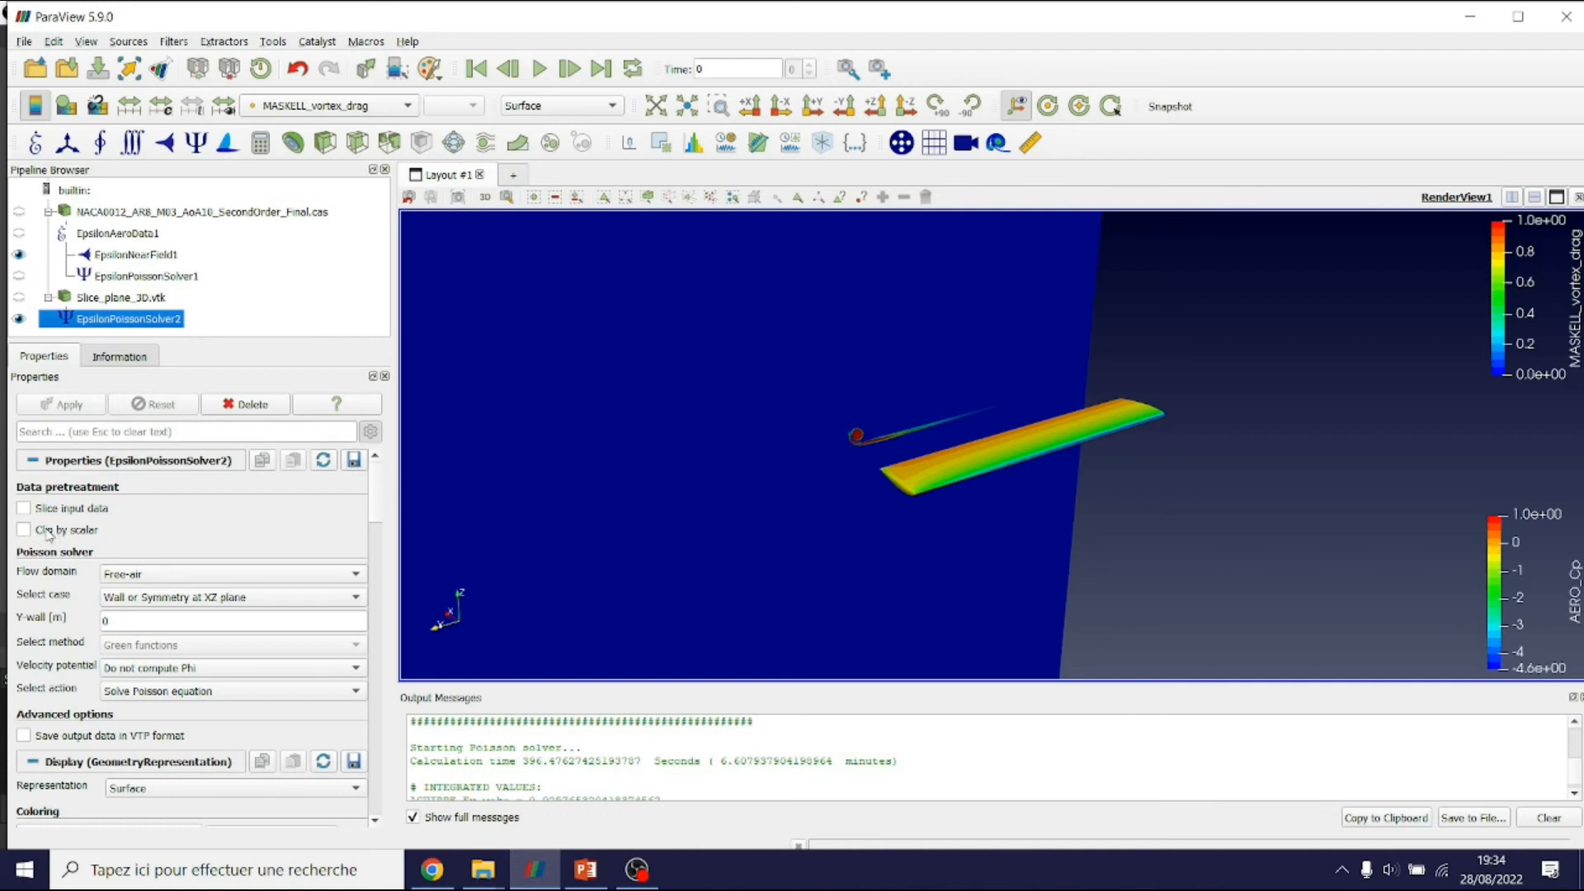
scroll(705, 452, "up", 2)
scroll(703, 452, "up", 3)
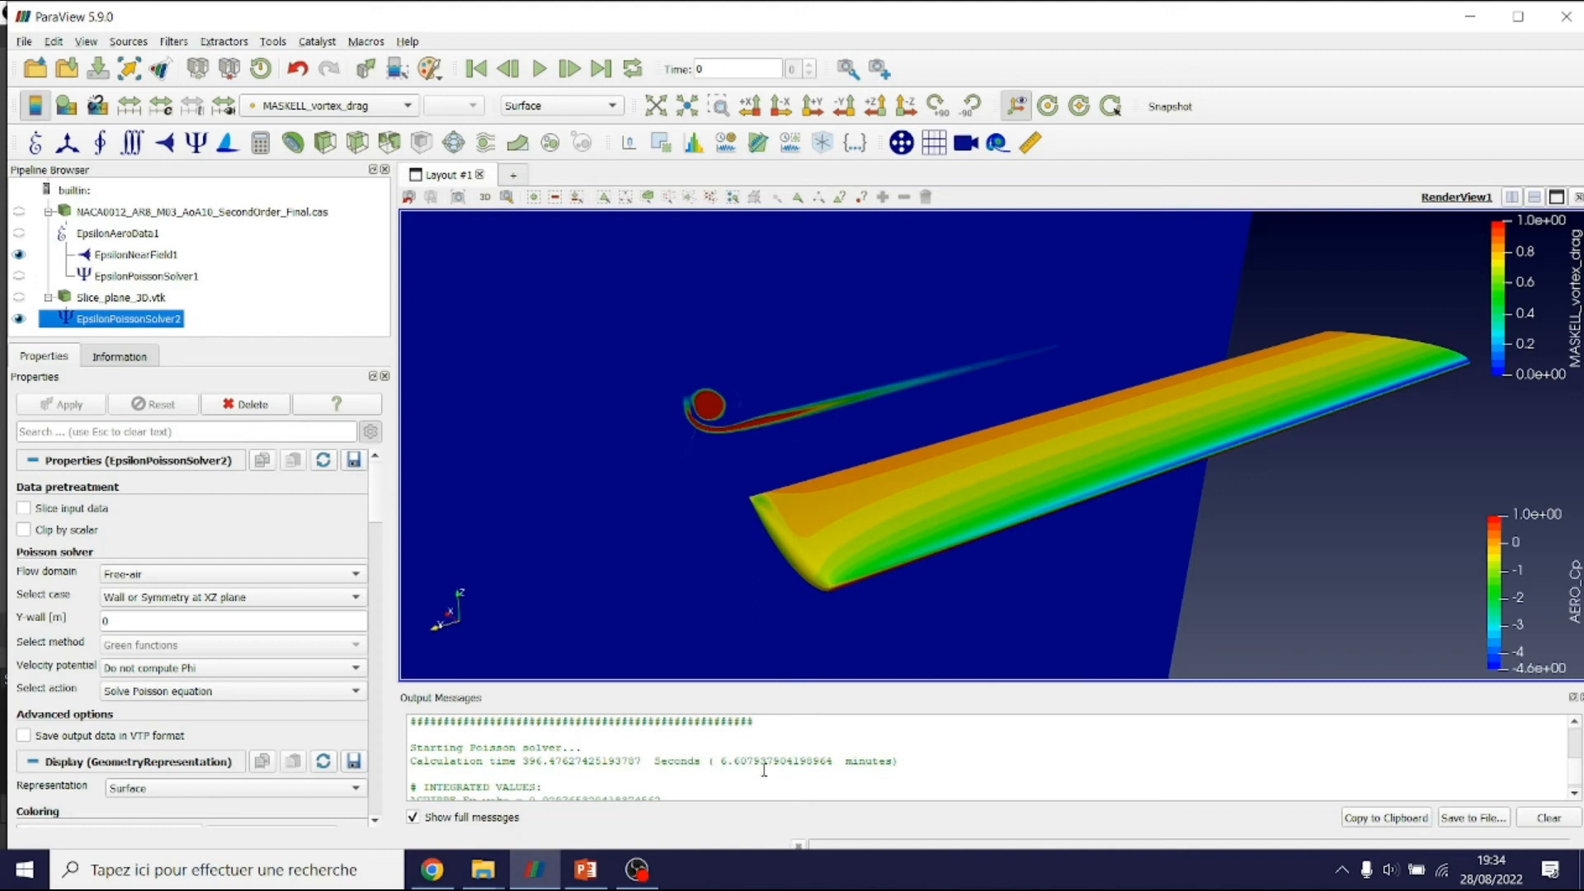
left_click_drag(741, 759, 721, 759)
scroll(1027, 546, "down", 5)
left_click_drag(1026, 543, 893, 295)
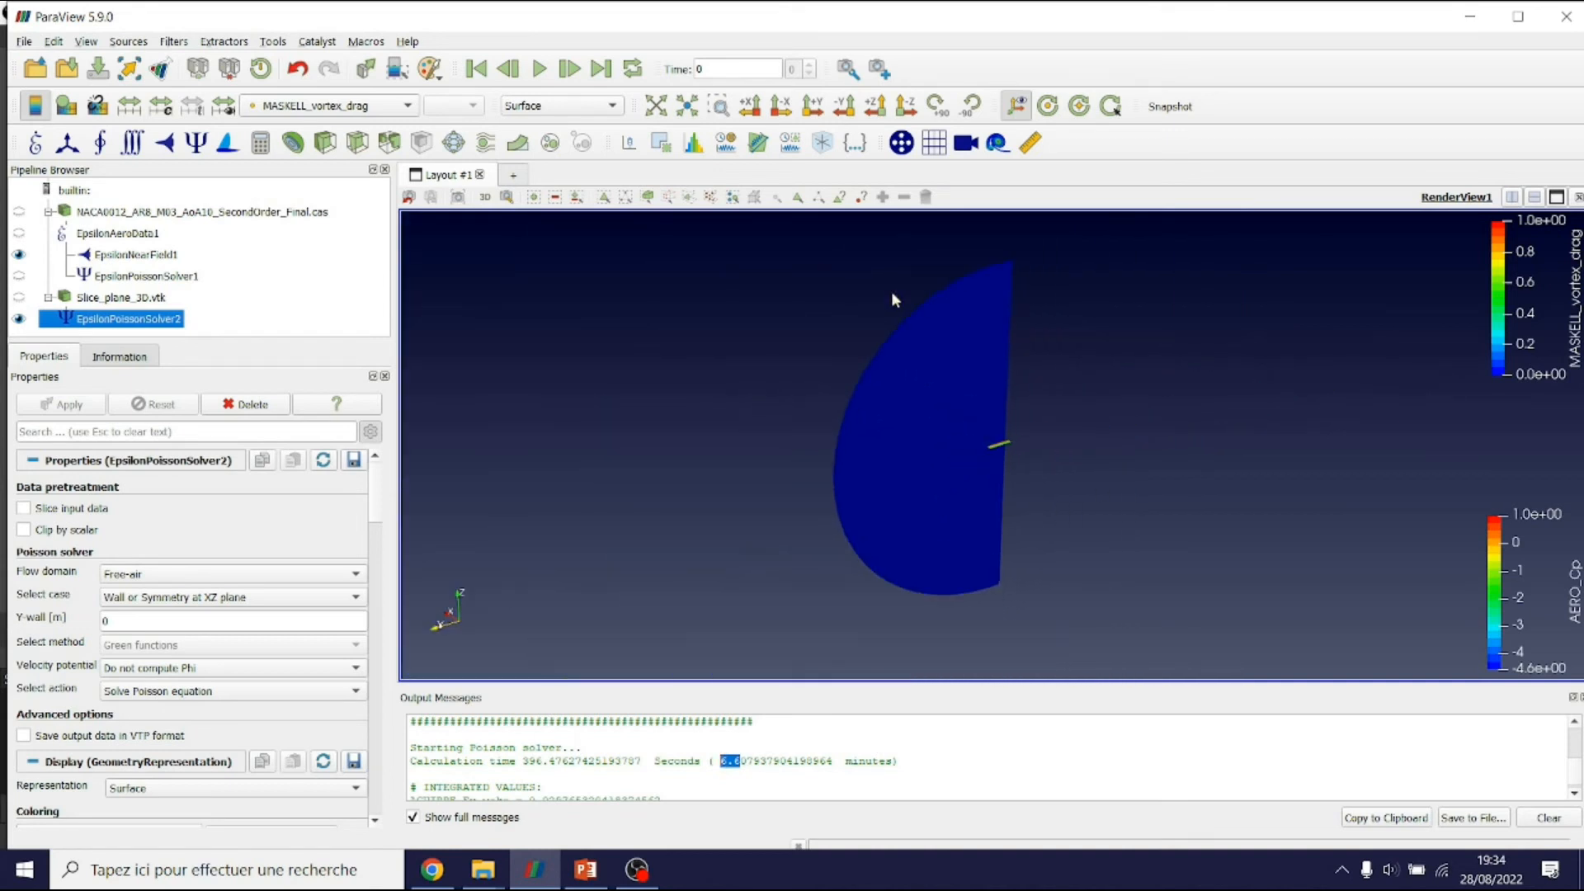
scroll(963, 521, "up", 5)
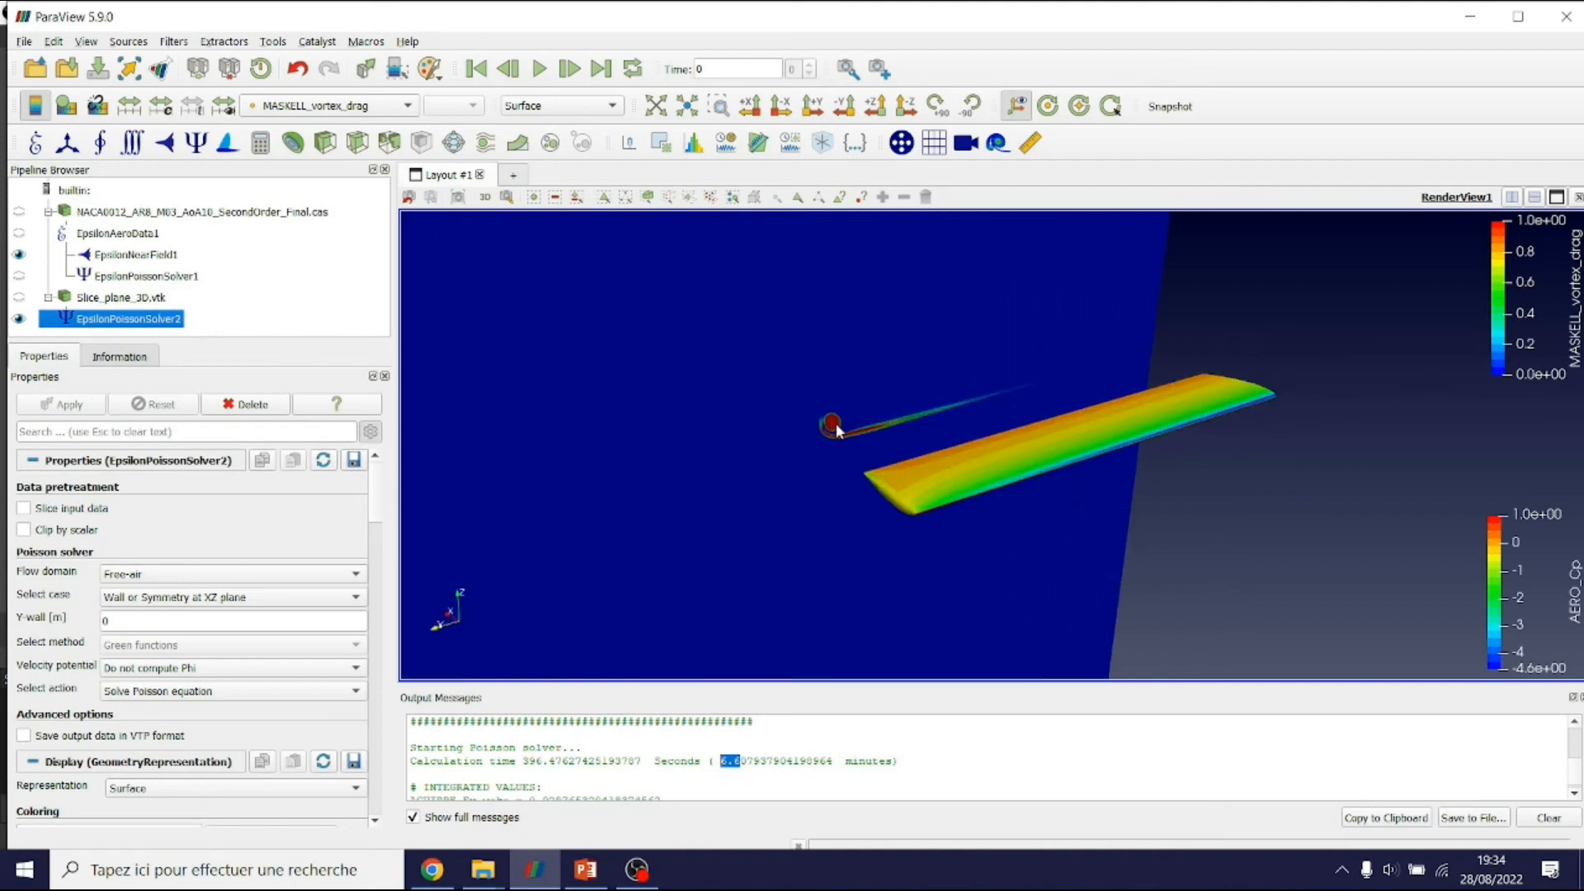
scroll(834, 425, "up", 3)
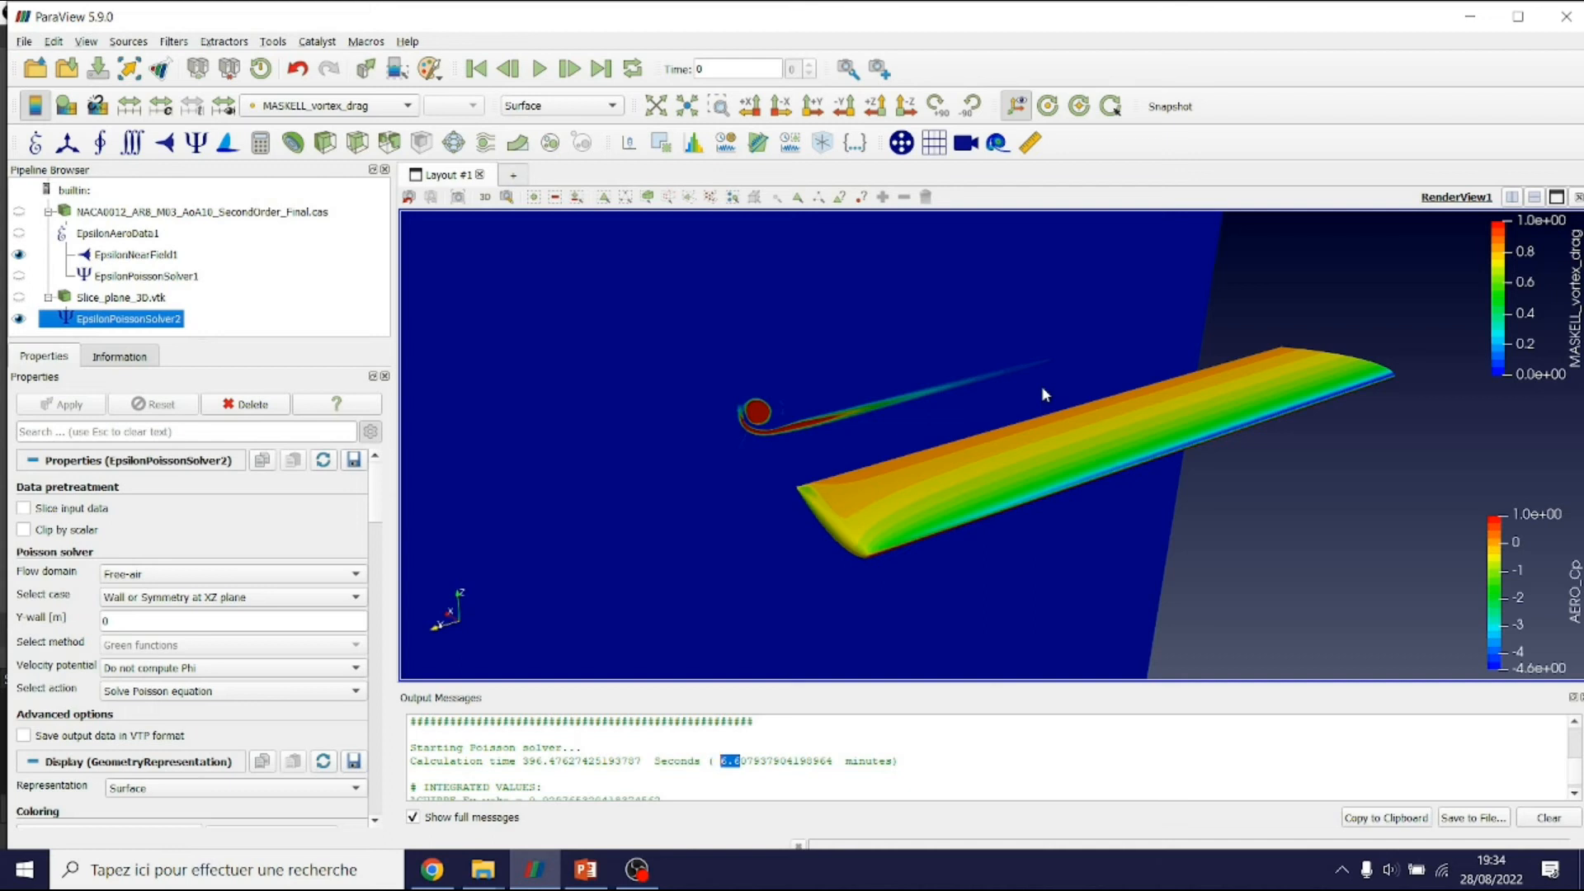
Change the case from XZ to 'Wall or Symmetry at XY plane' and edit the Z wall value
left_click(135, 607)
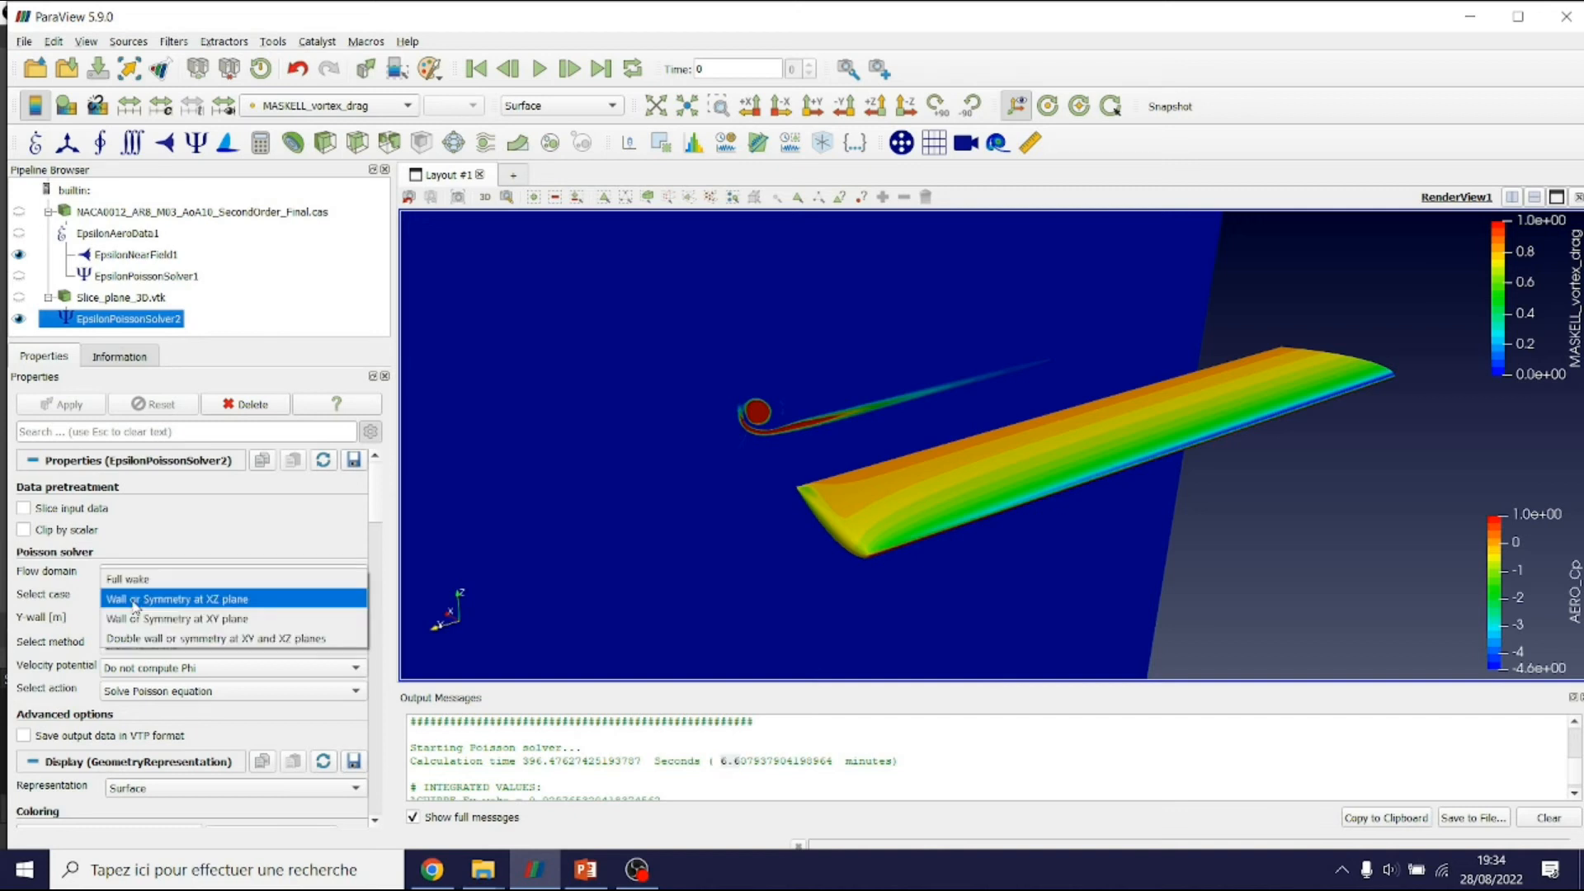
left_click(135, 602)
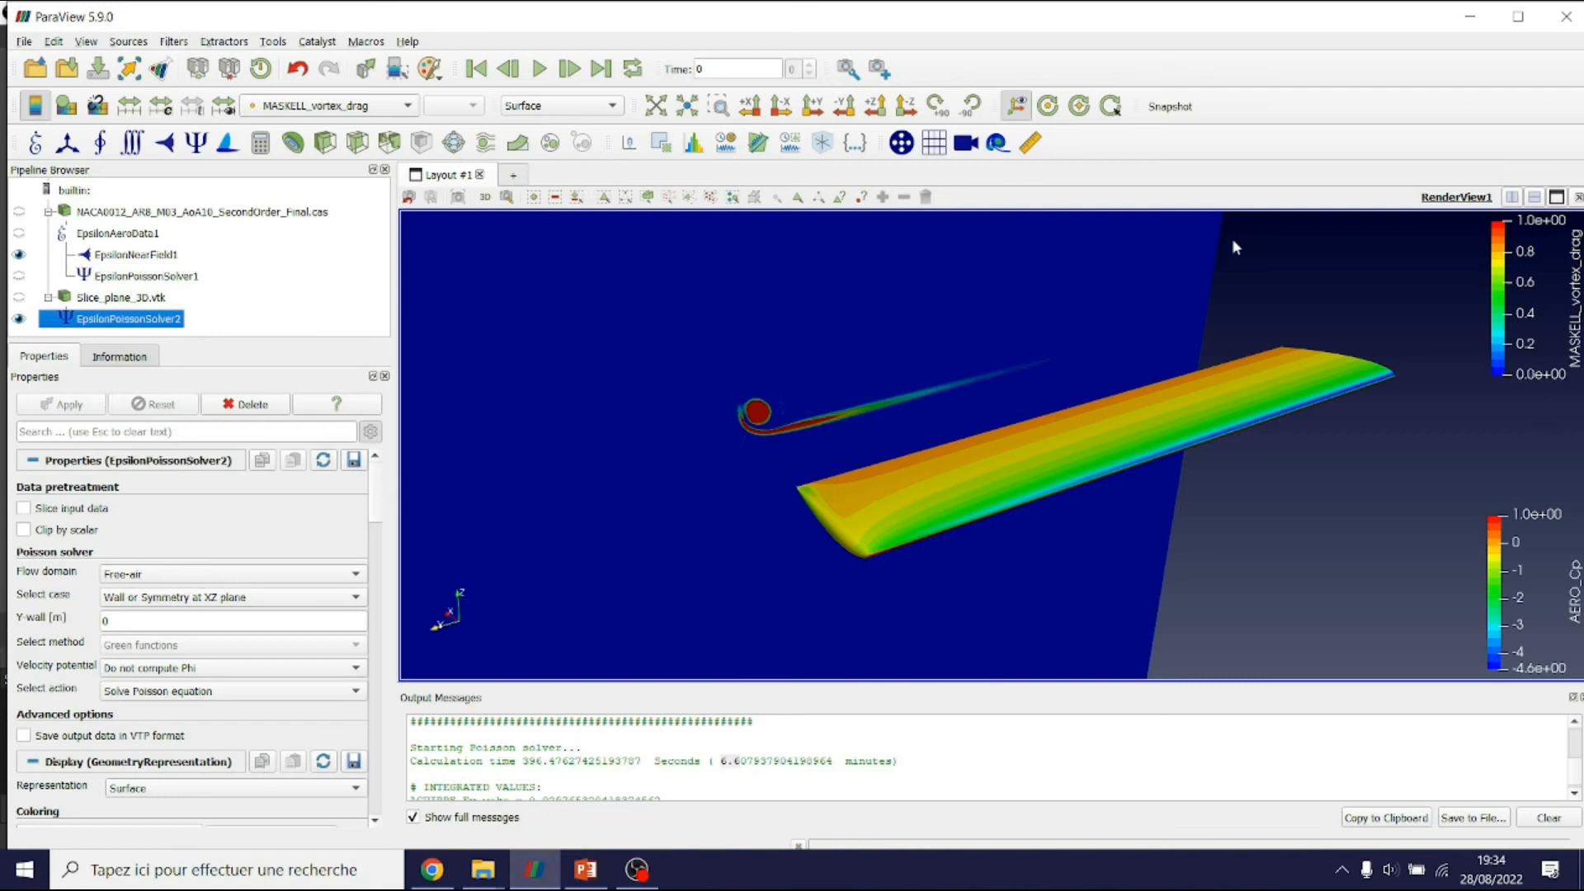
left_click(157, 602)
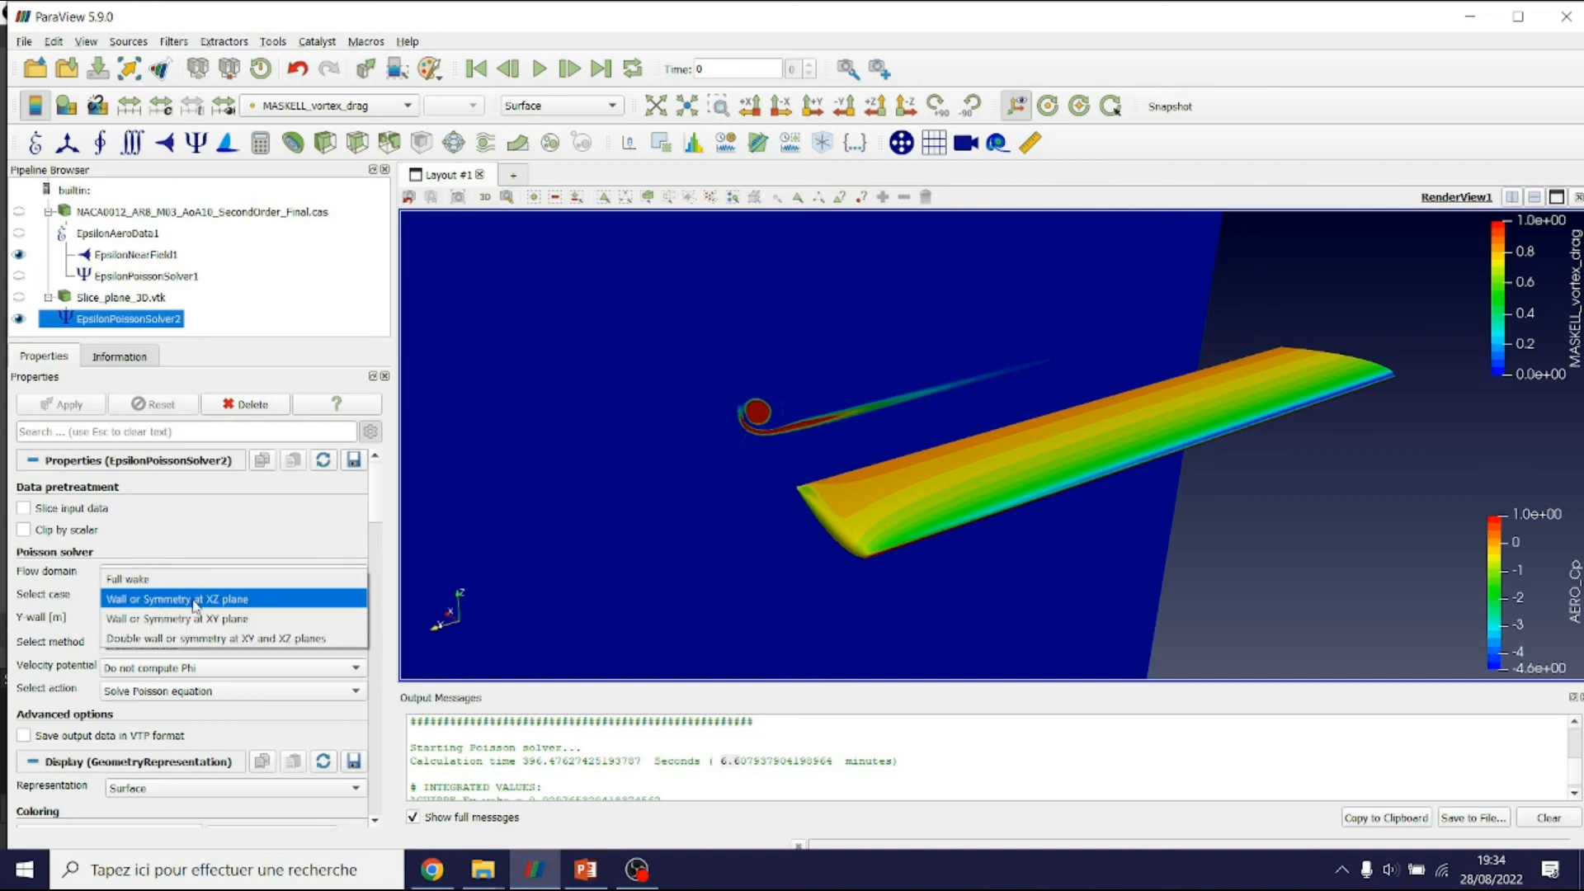
left_click_drag(1170, 480, 1197, 440)
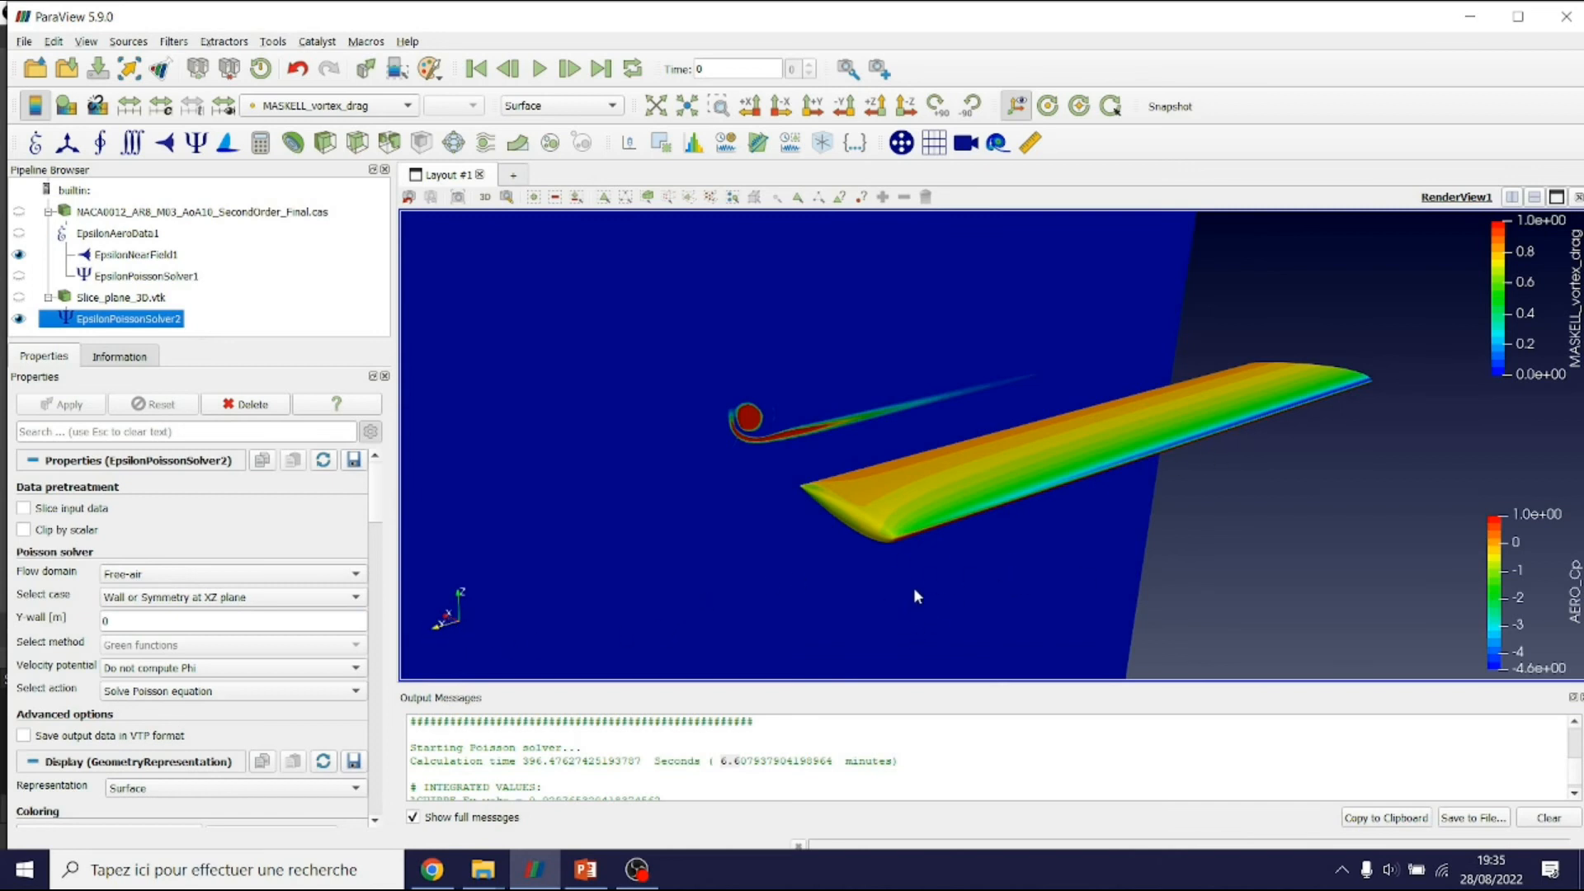
left_click(132, 597)
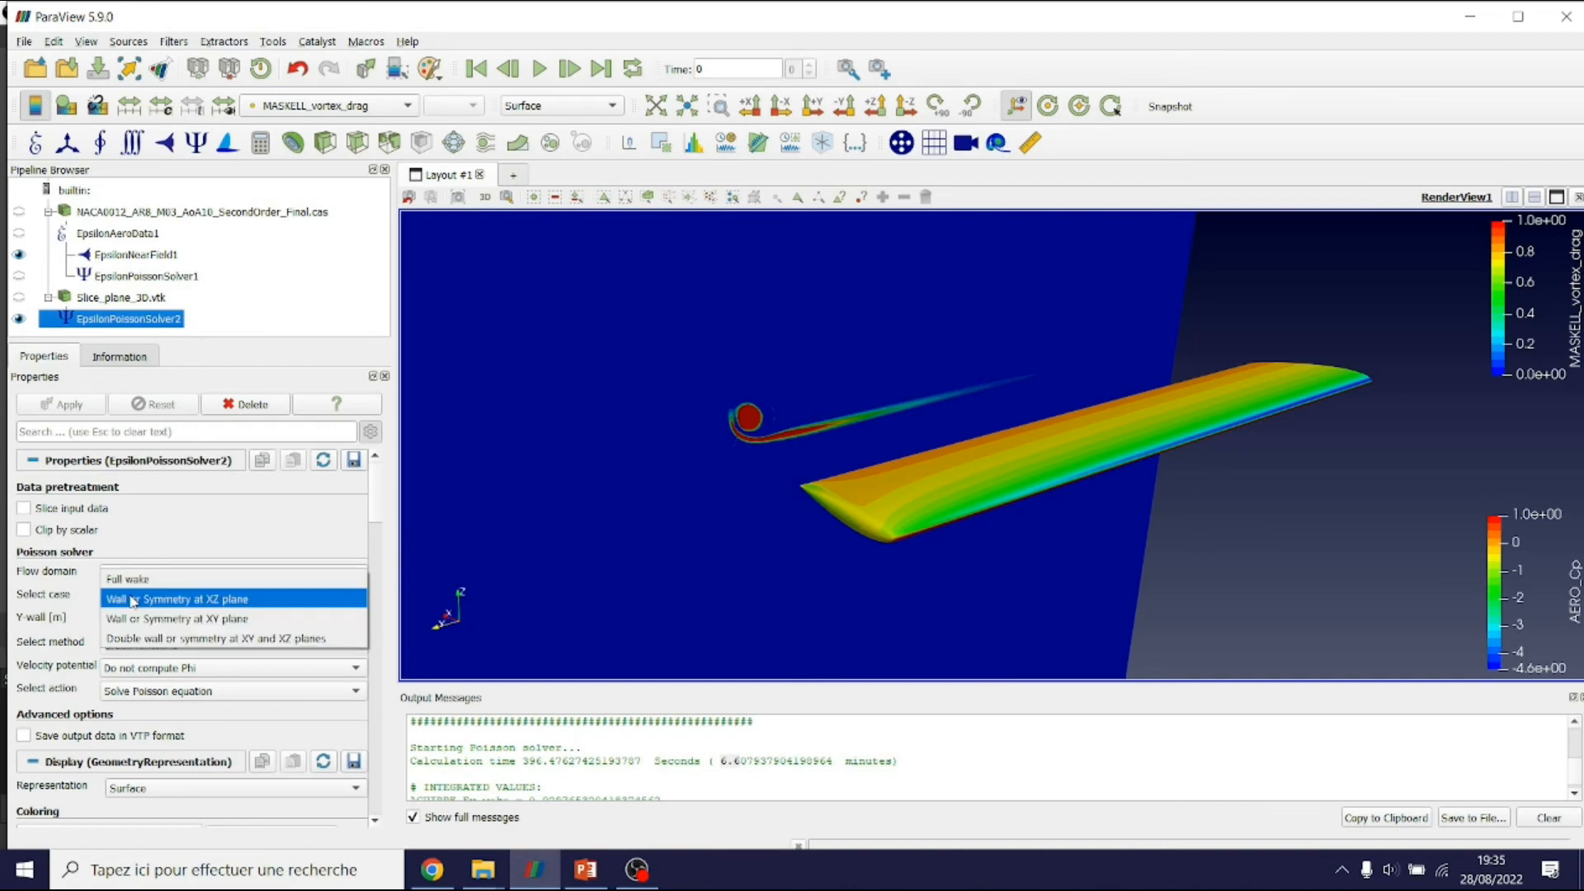
left_click(213, 620)
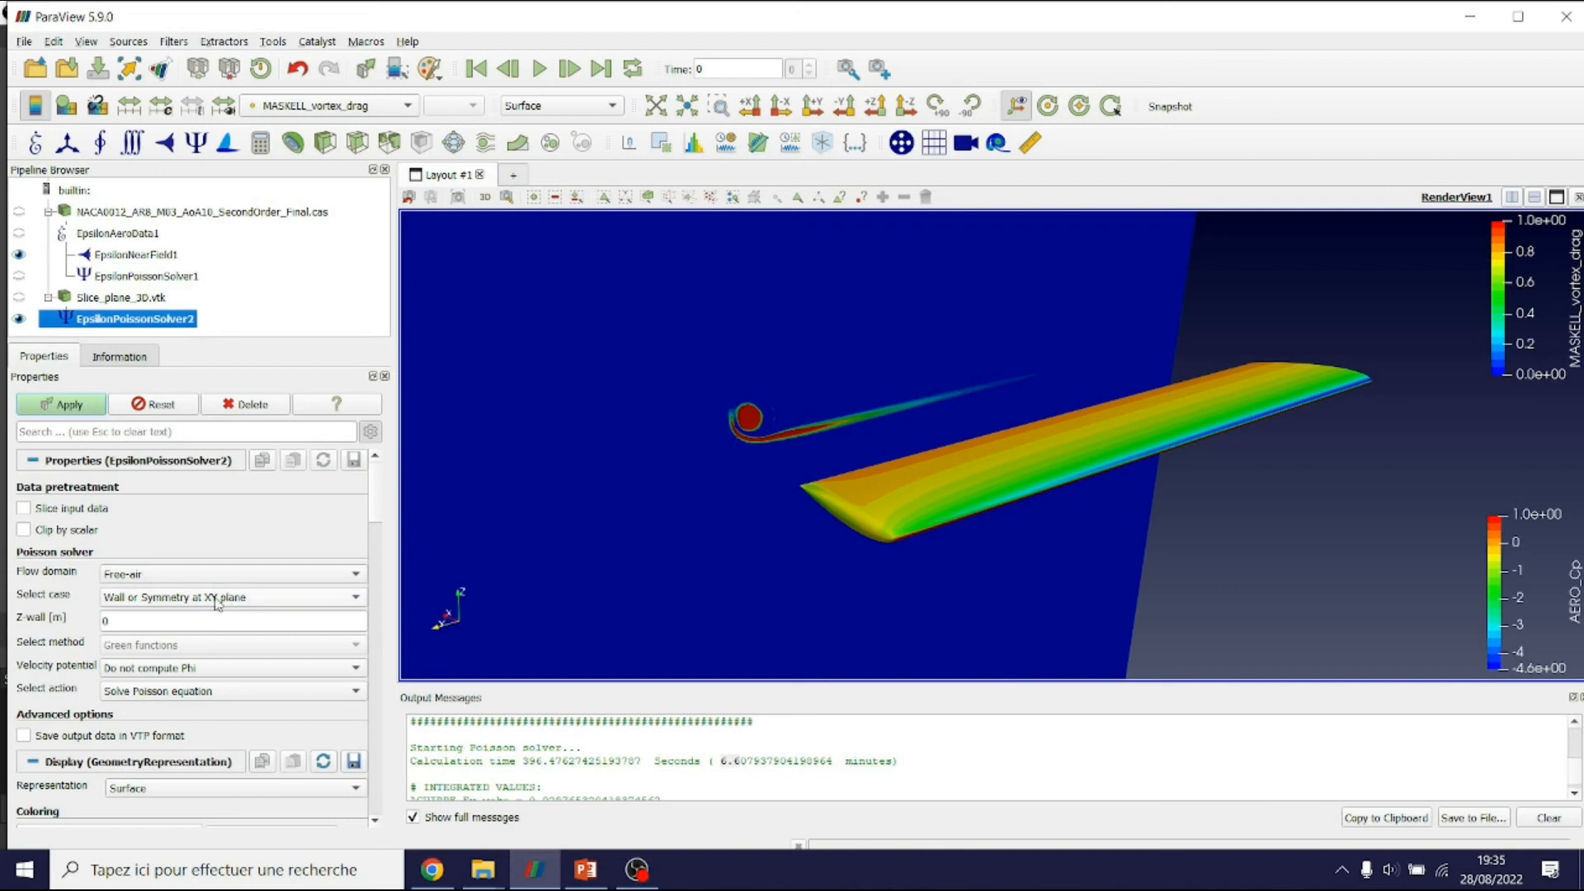
left_click(111, 621)
key("BackSpace")
Rerun the solver with a Wind tunnel domain, Clip by scalar on, and 'View clipped wake'
left_click(189, 574)
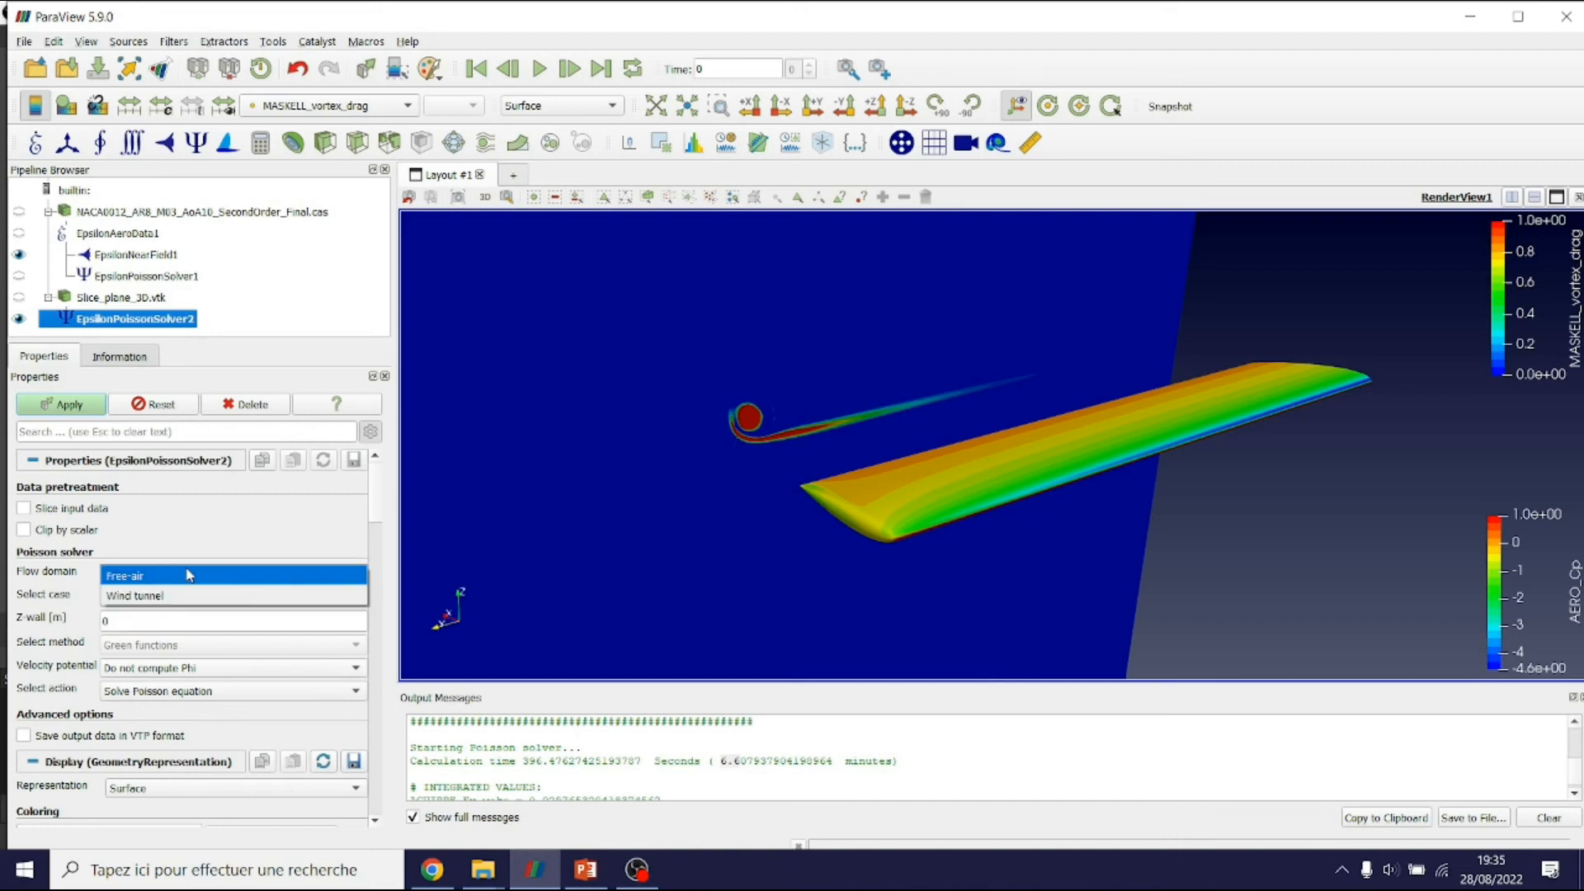
left_click(142, 597)
scroll(1162, 422, "down", 3)
scroll(1136, 446, "up", 4)
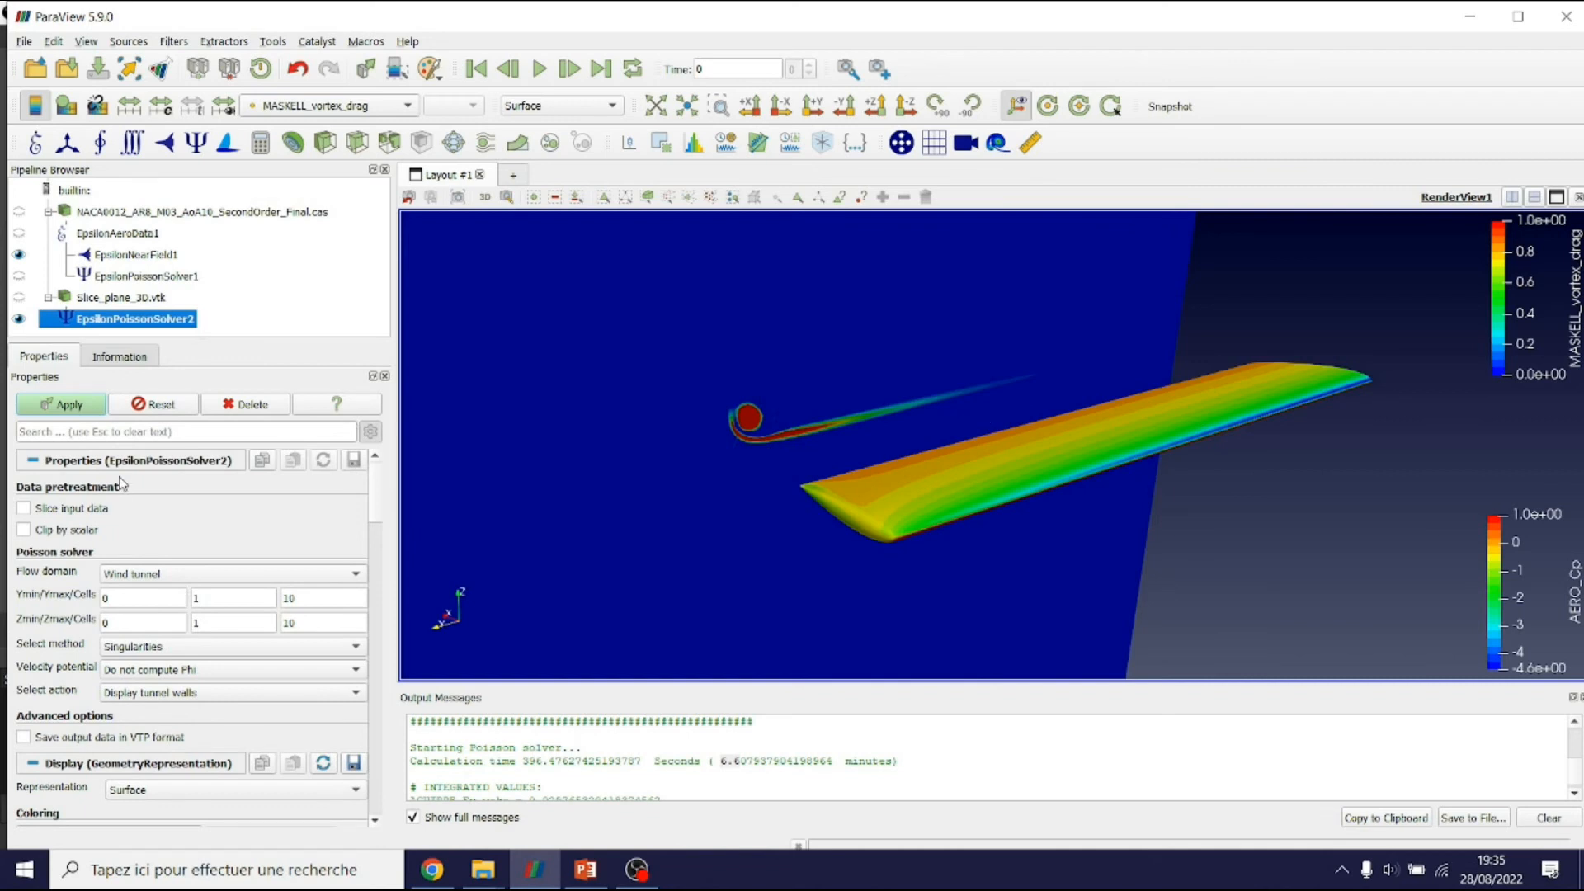
left_click(86, 532)
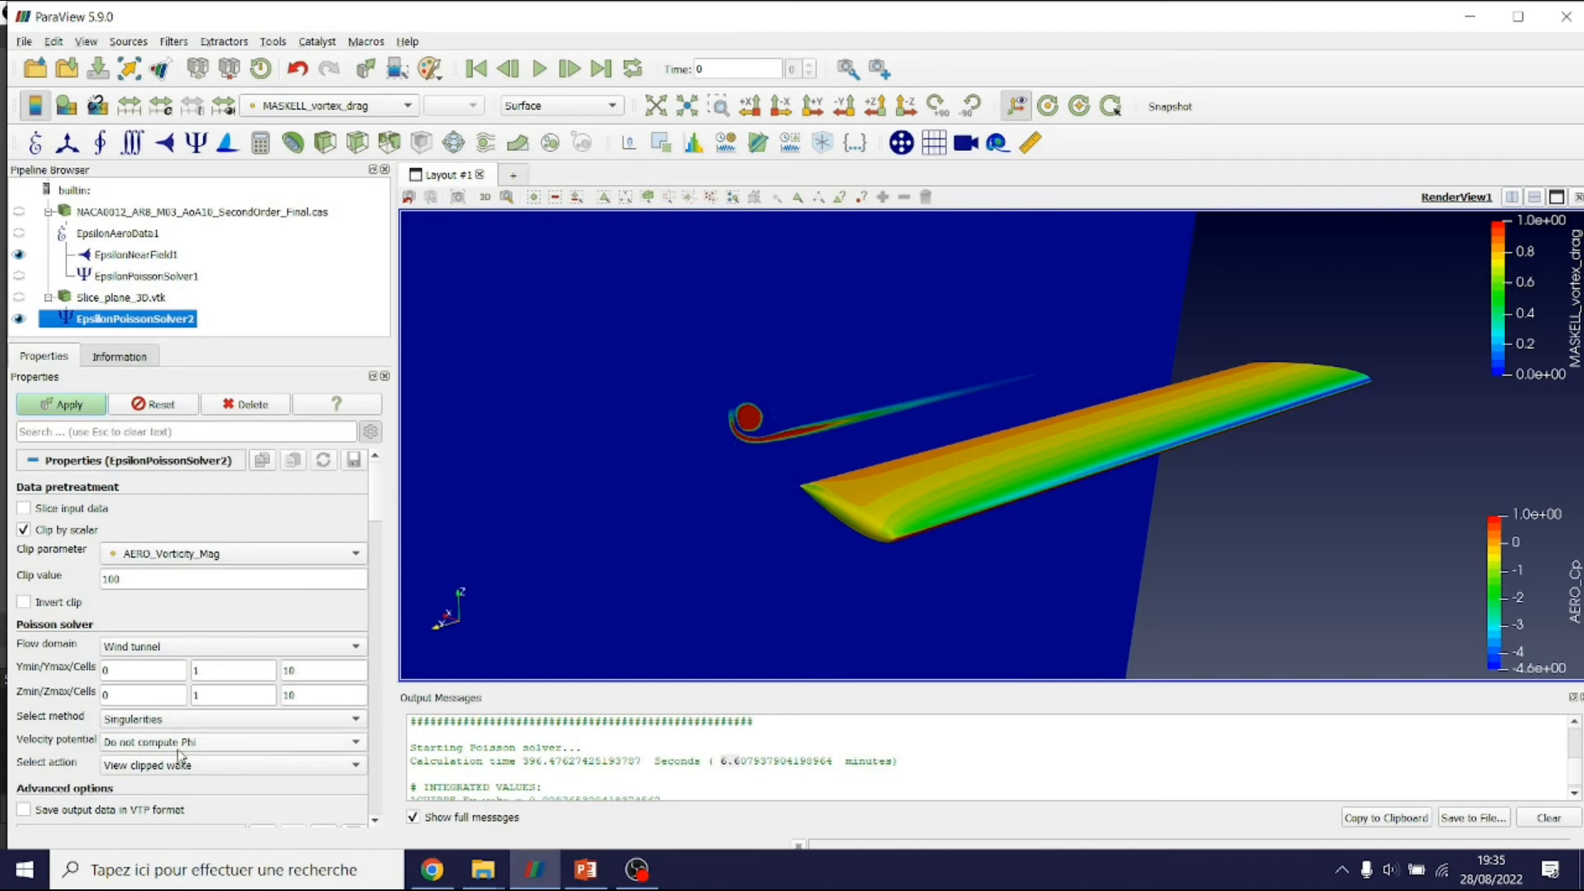
left_click(171, 764)
left_click(170, 767)
left_click(86, 404)
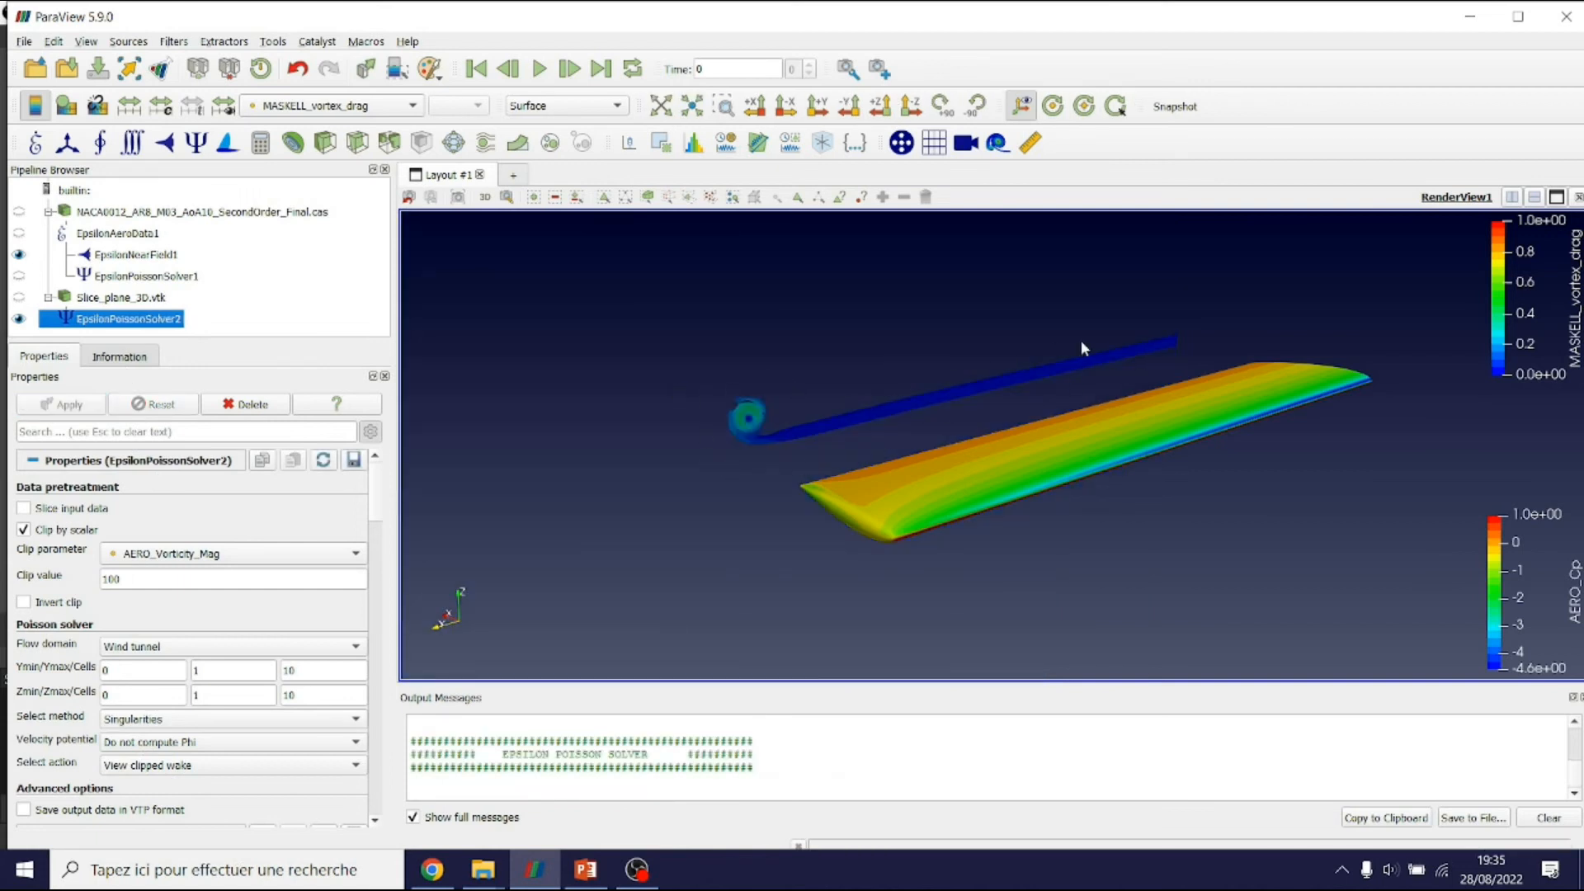
Orbit around the wing and wake and browse the list of colouring fields
left_click_drag(1059, 343, 1121, 334)
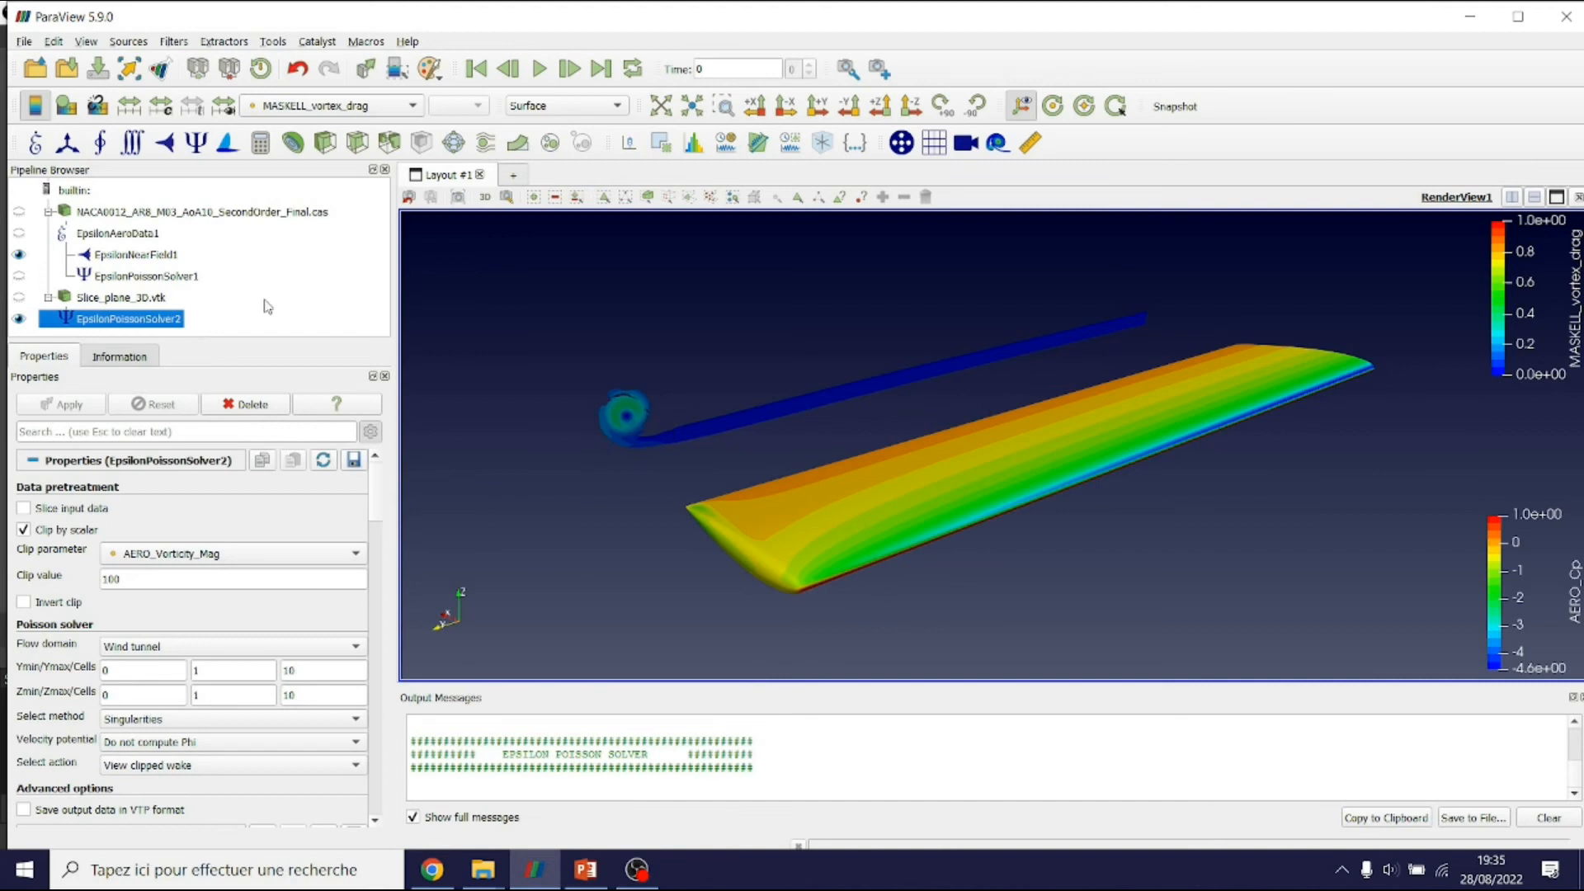
left_click(388, 110)
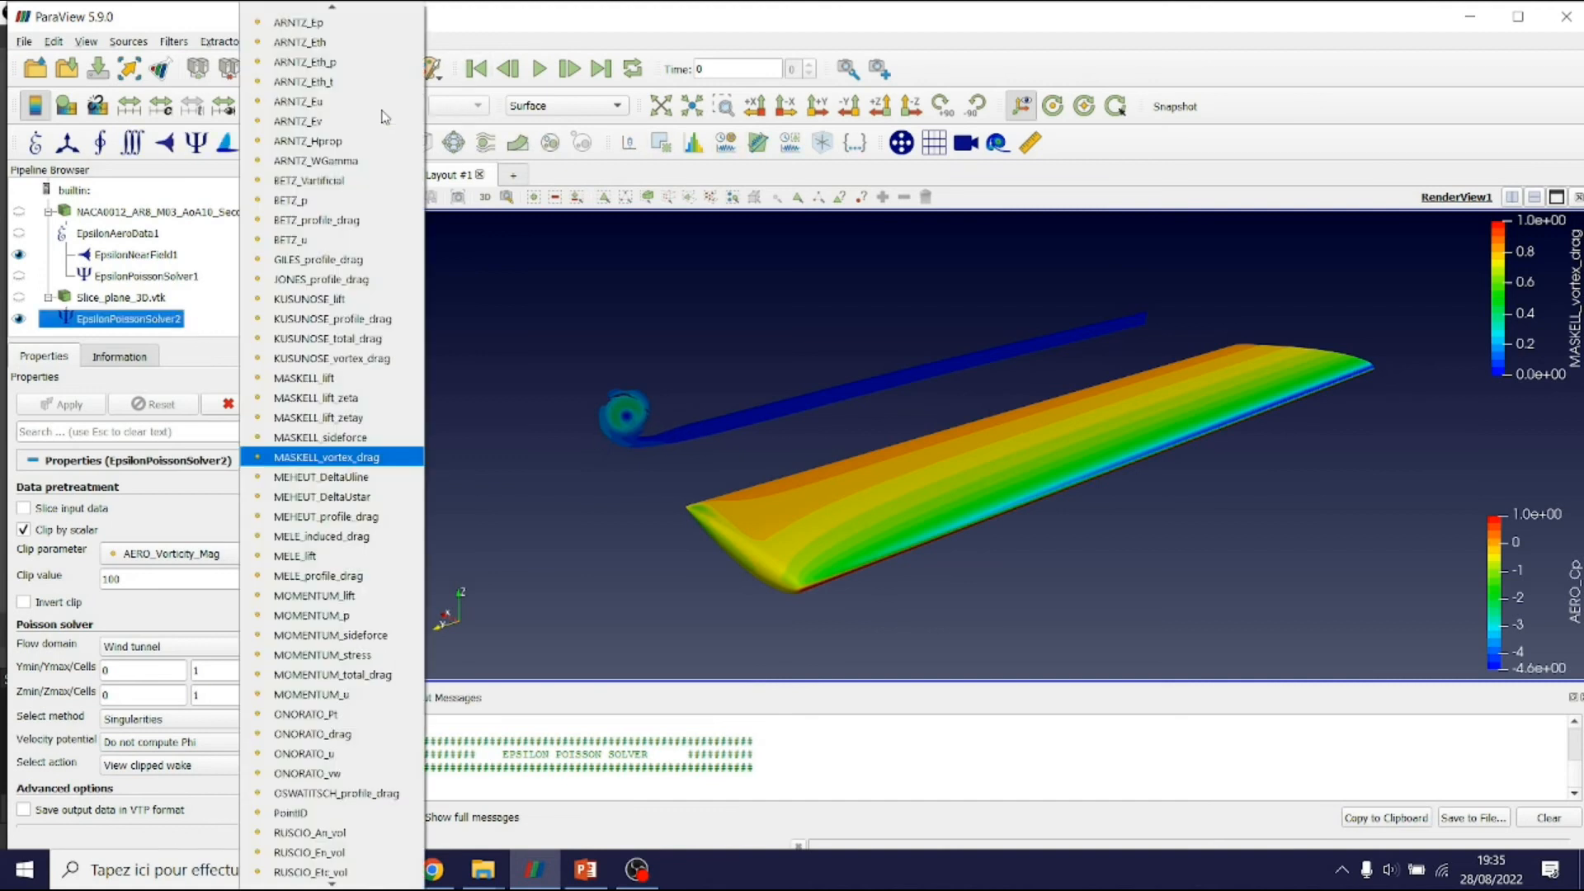
scroll(338, 475, "up", 15)
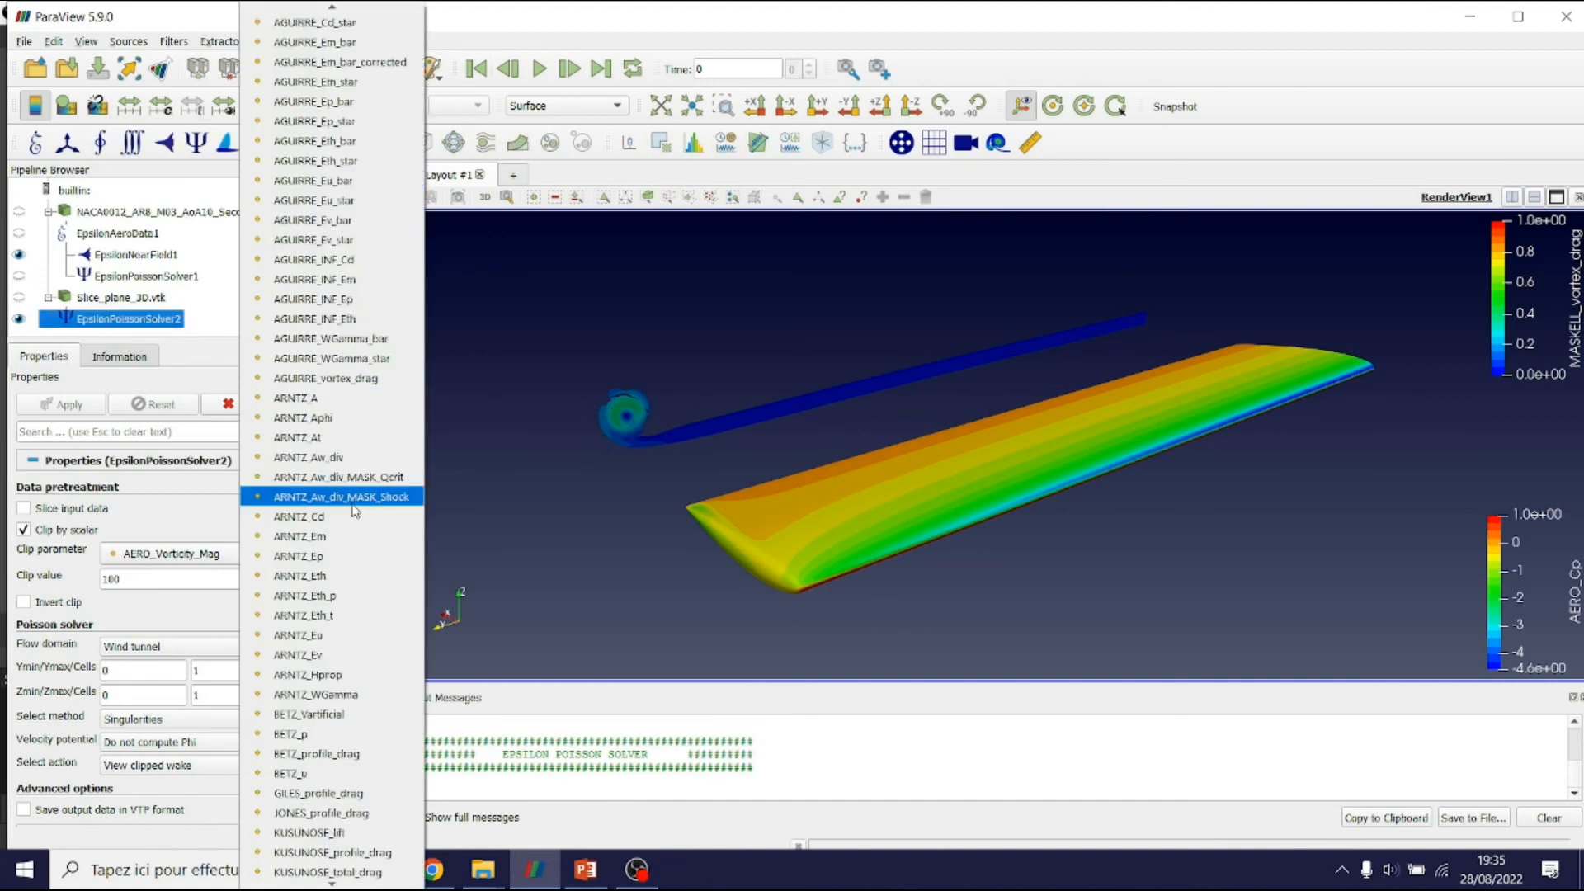
scroll(355, 510, "up", 5)
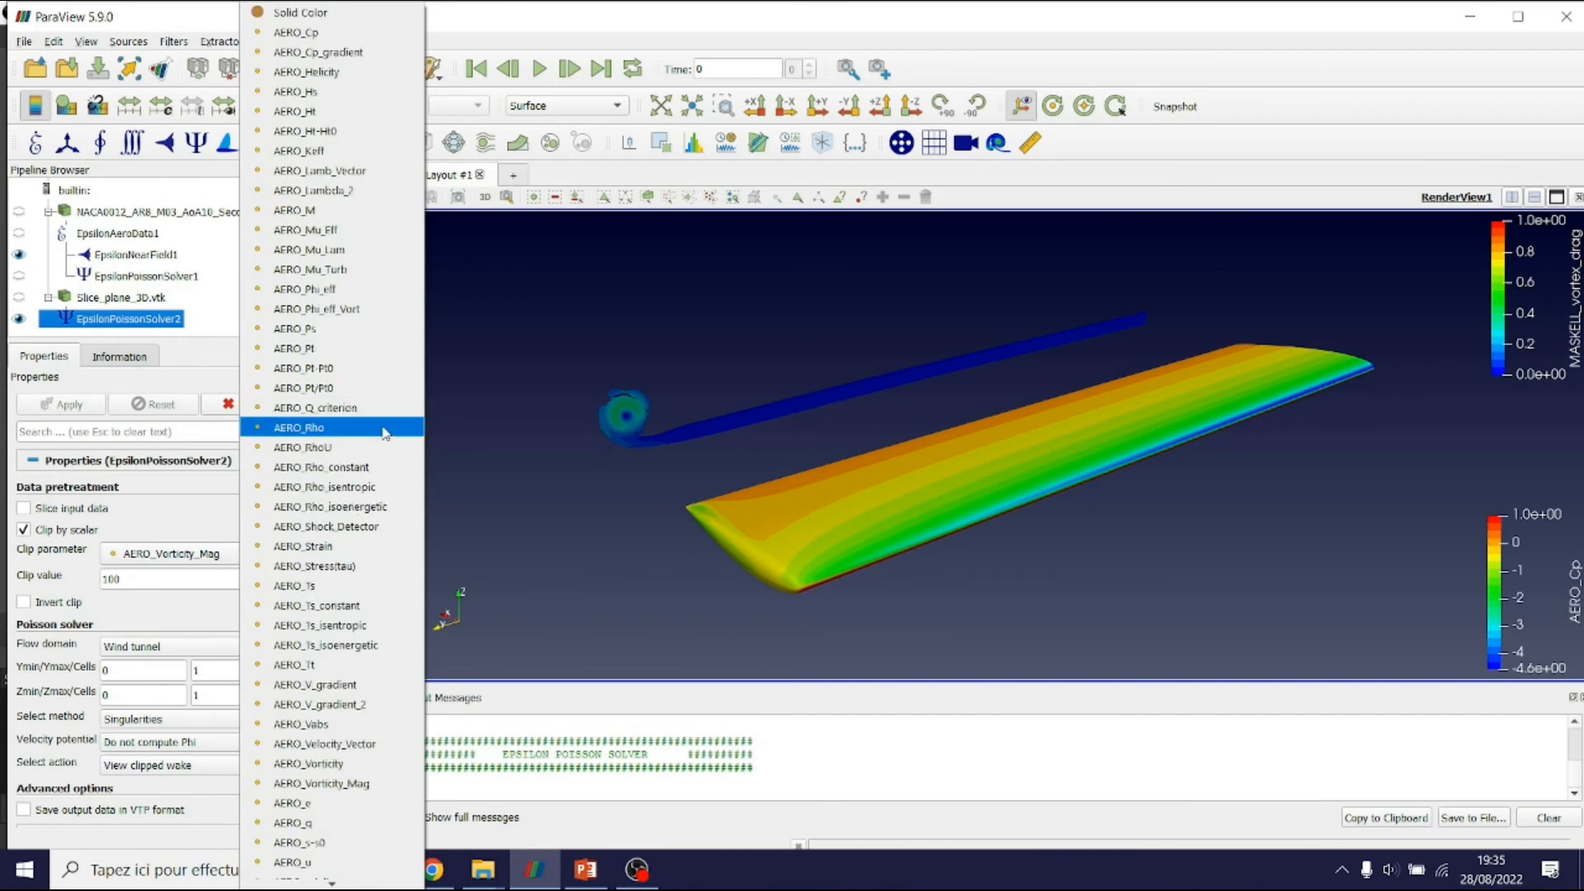
scroll(385, 431, "down", 7)
scroll(384, 433, "down", 15)
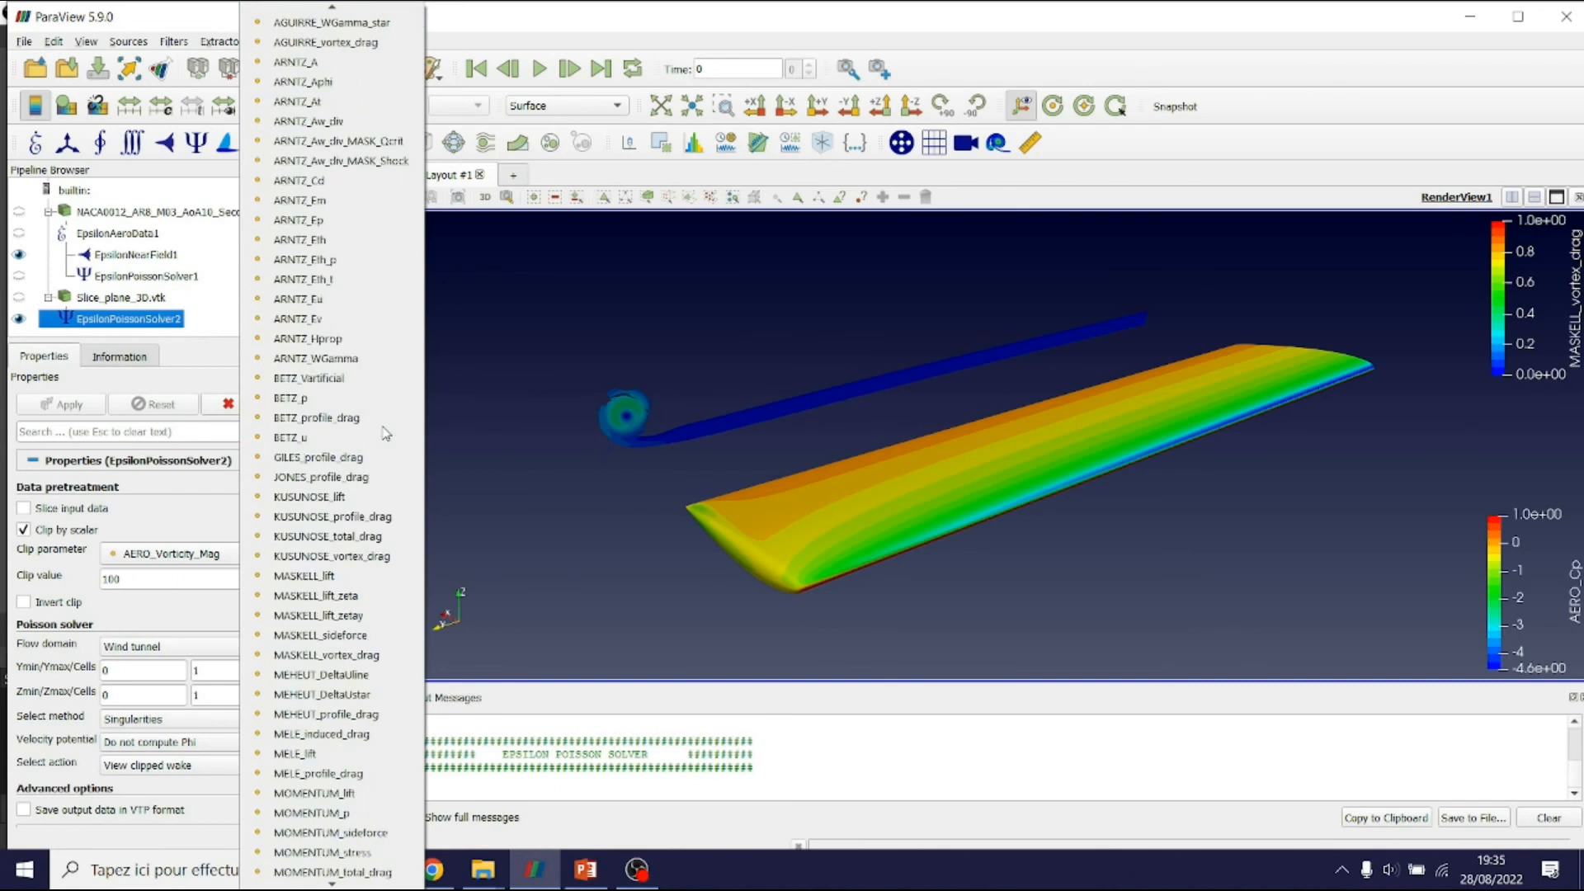
Colour the clipped wake tube by ARNTZ_A (about -0.052 to 1.2) and zoom out
left_click(326, 358)
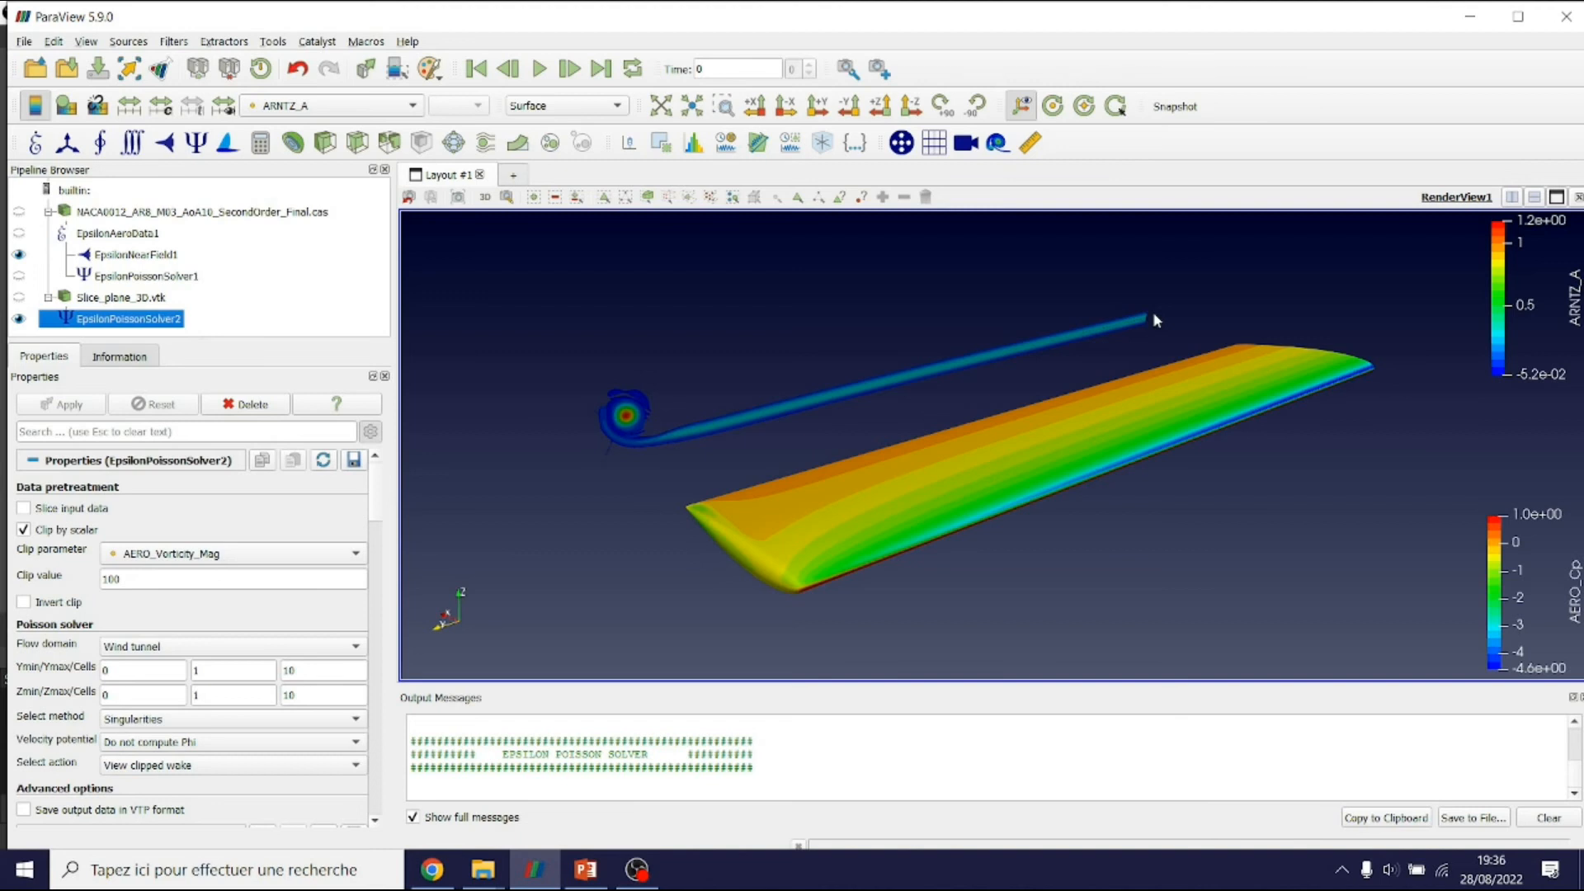
scroll(1155, 320, "down", 2)
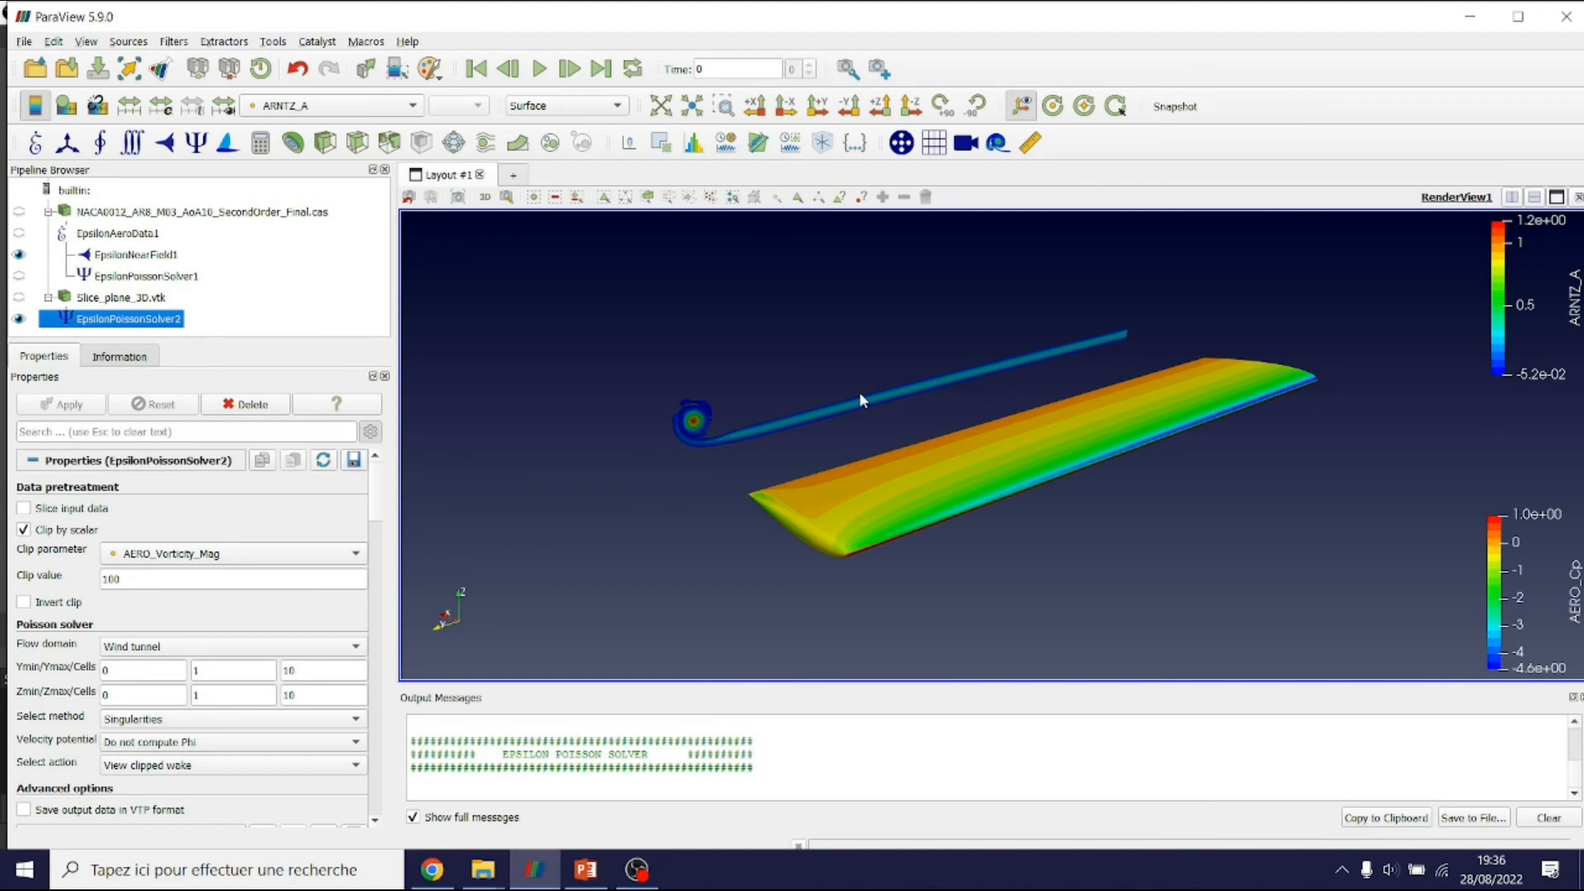
scroll(859, 393, "down", 3)
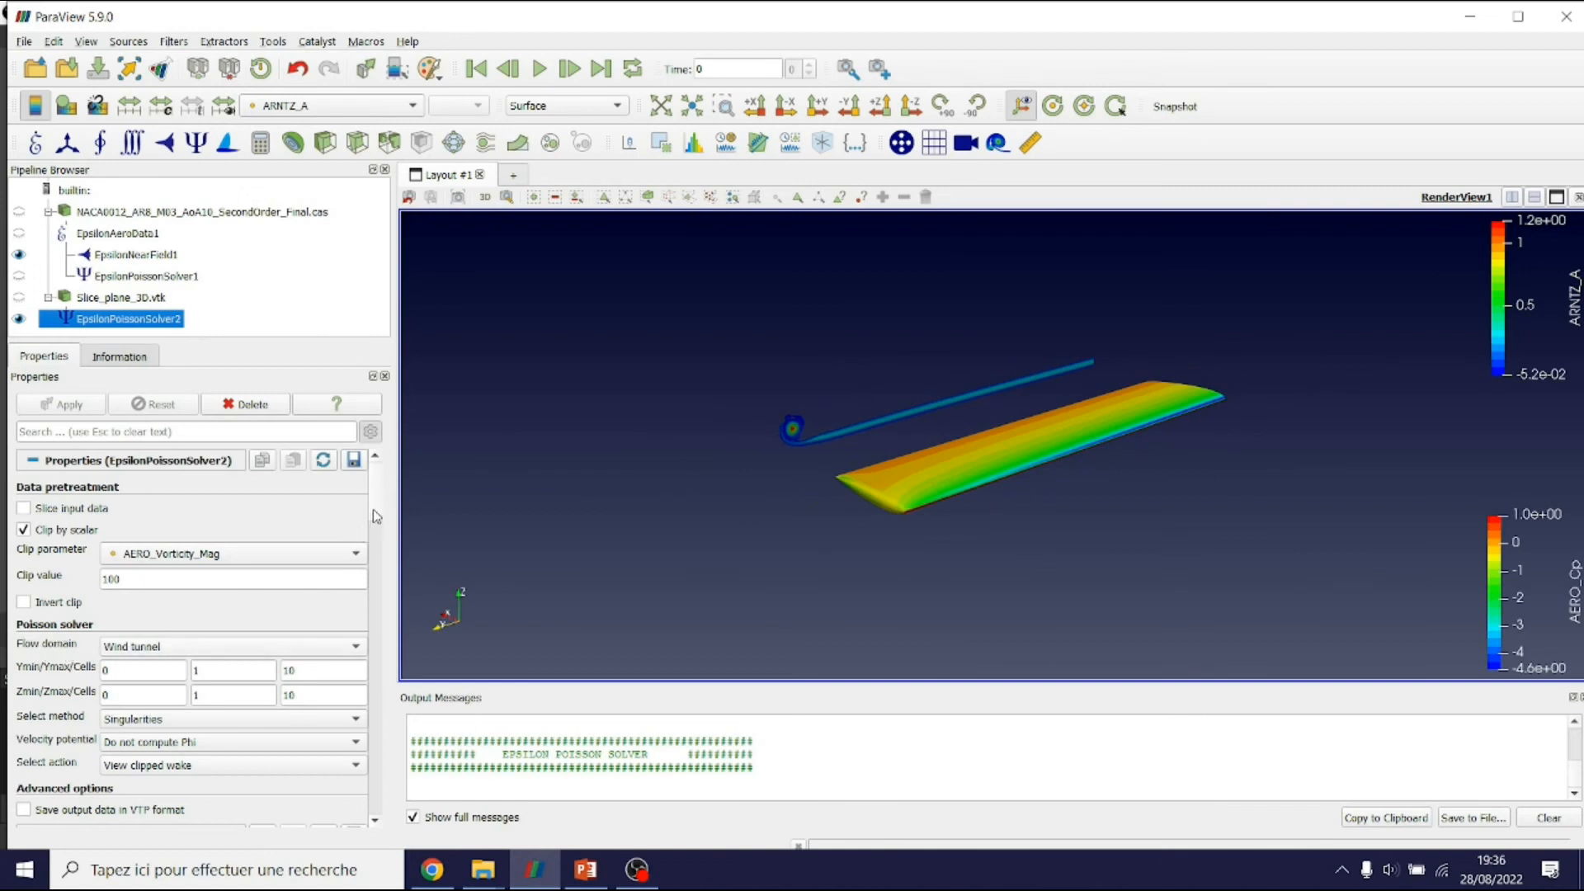
scroll(379, 498, "down", 3)
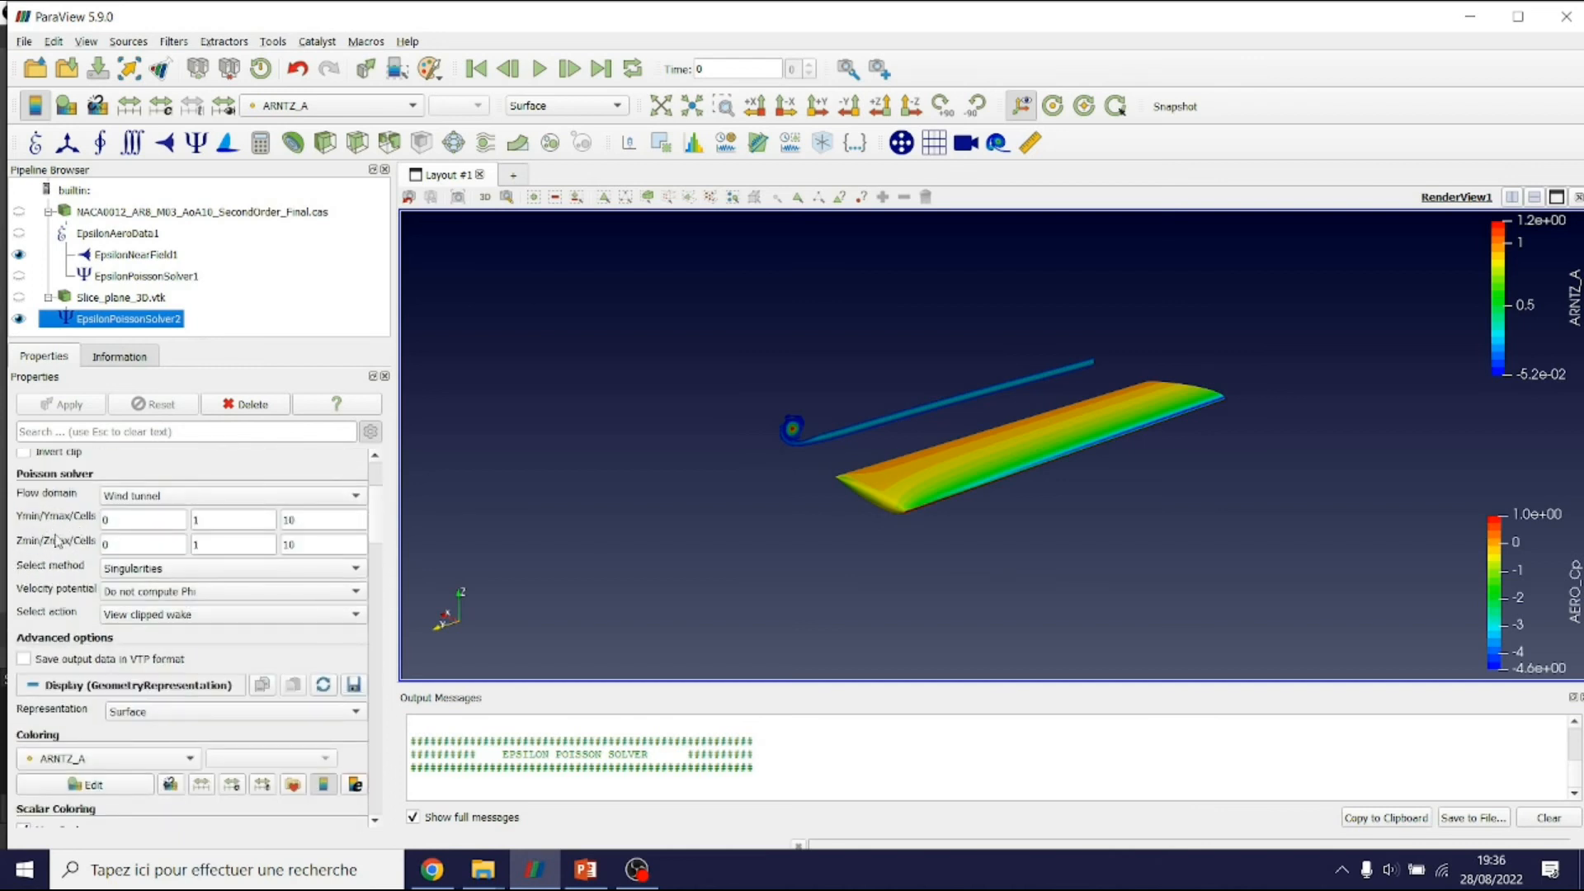
Display the tunnel walls with Ymax 2 and Zmin -1
mouse_move(895, 516)
left_mouse_down()
mouse_move(1005, 478)
mouse_move(873, 508)
left_mouse_up()
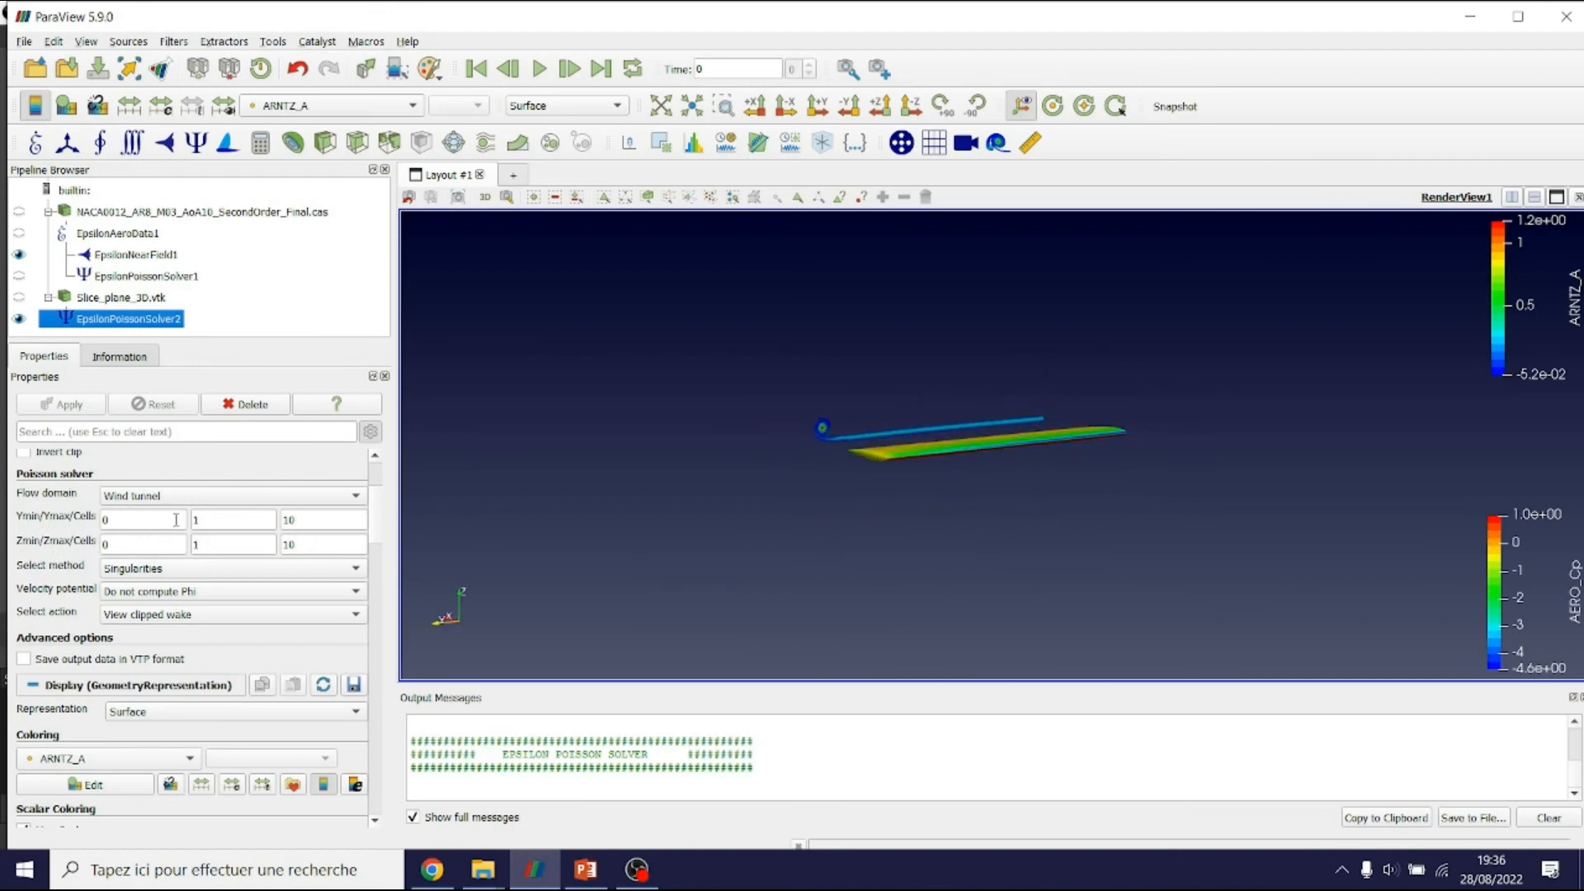
left_click_drag(752, 542, 759, 558)
double_click(236, 518)
type("2")
double_click(166, 547)
type("-1")
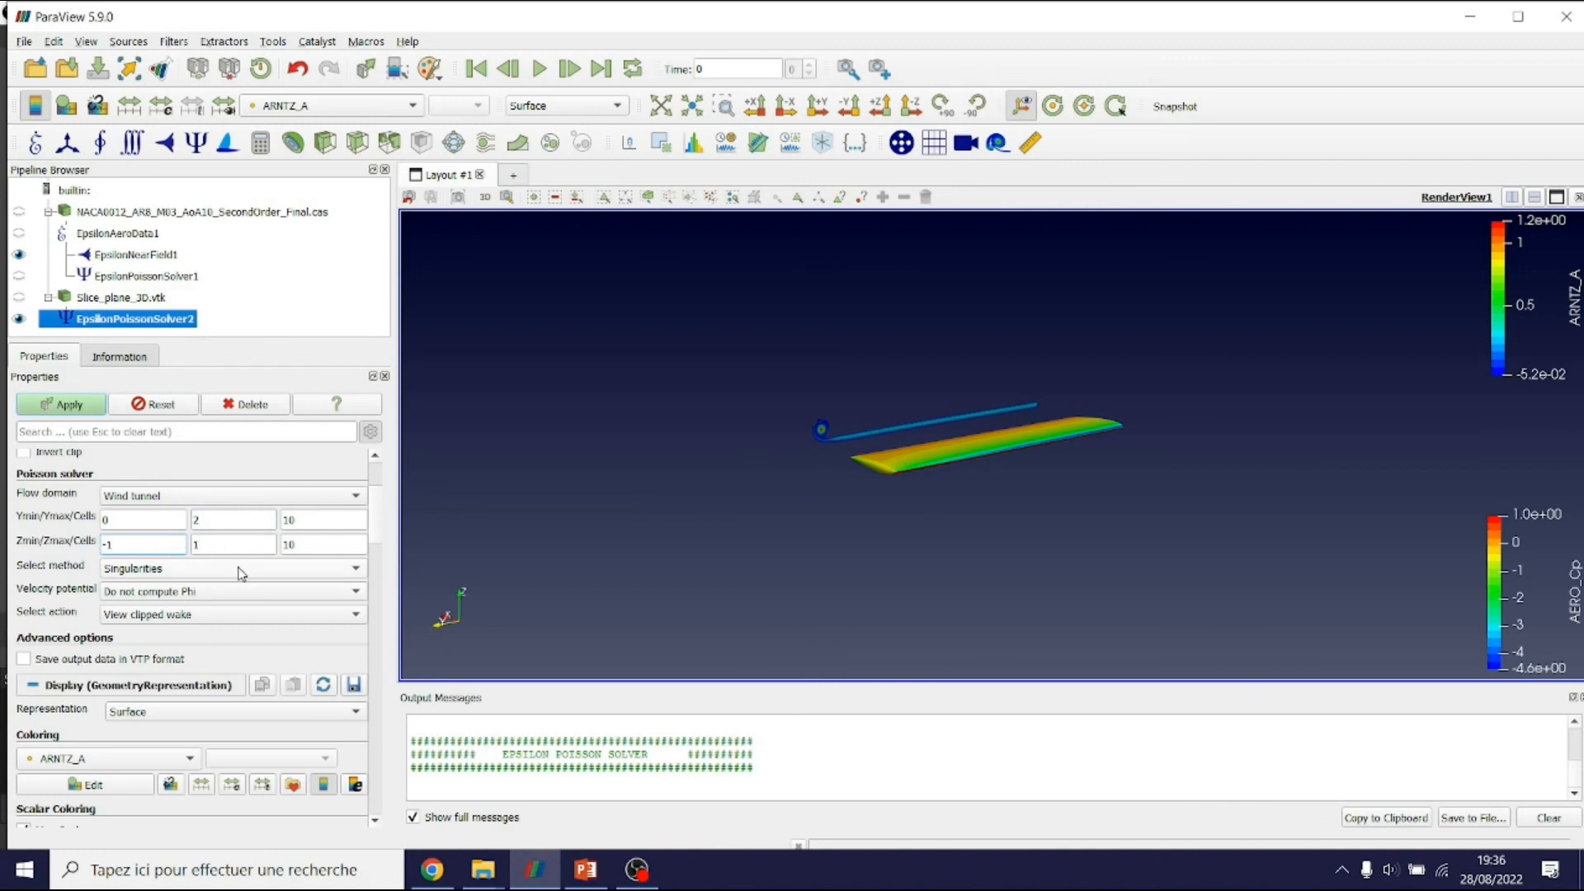
left_click(198, 616)
left_click(198, 636)
left_click(60, 405)
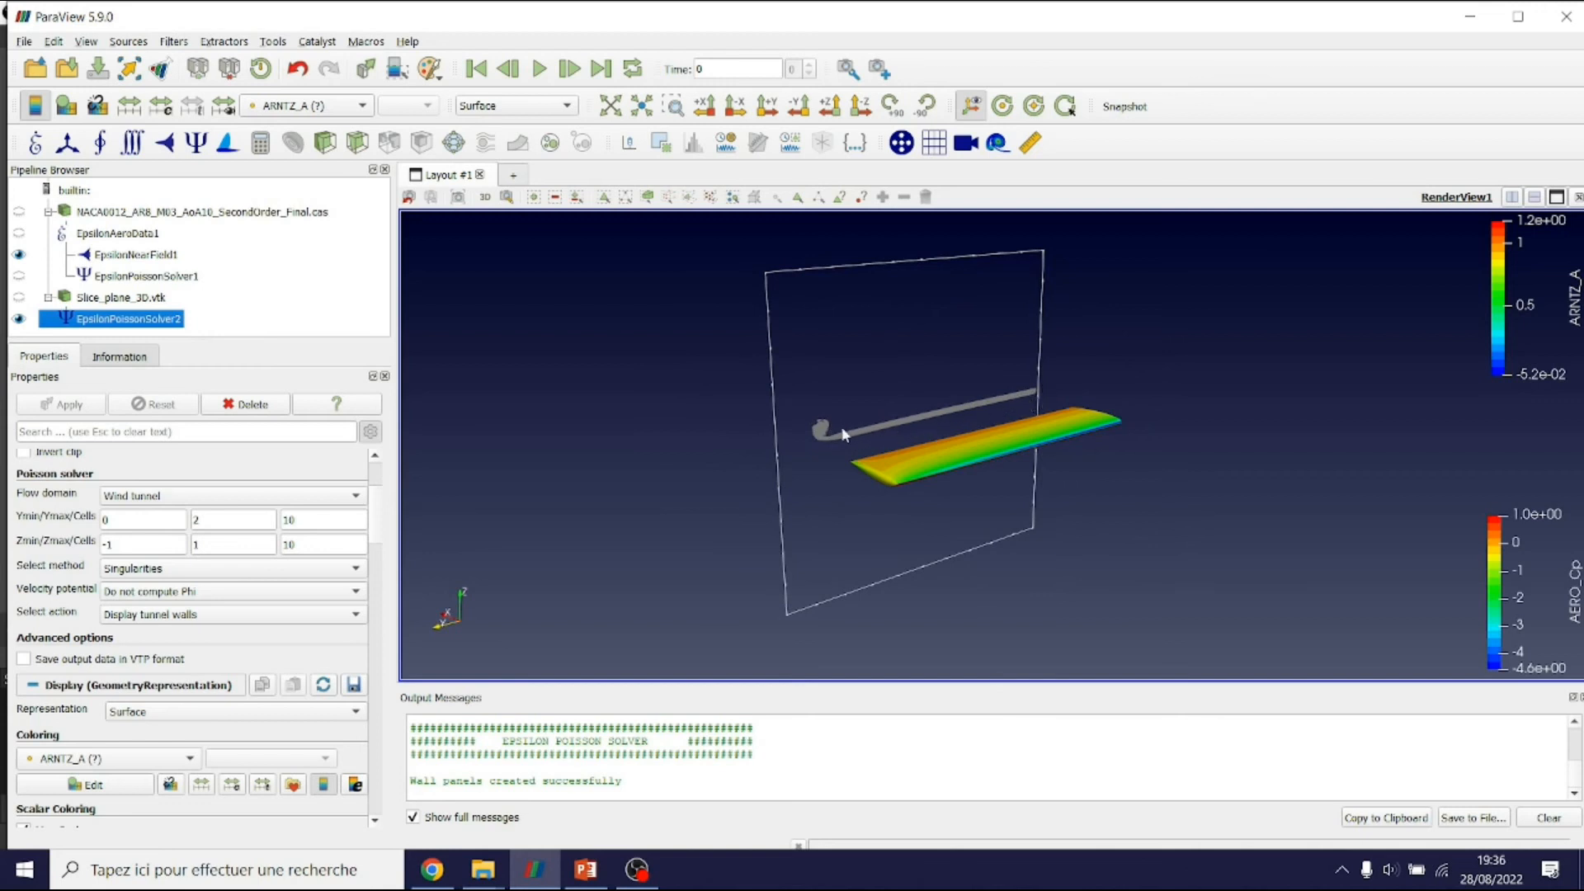
Enlarge the tunnel to Ymax 3, then settle on Ymax 2.5
left_click_drag(833, 429, 827, 429)
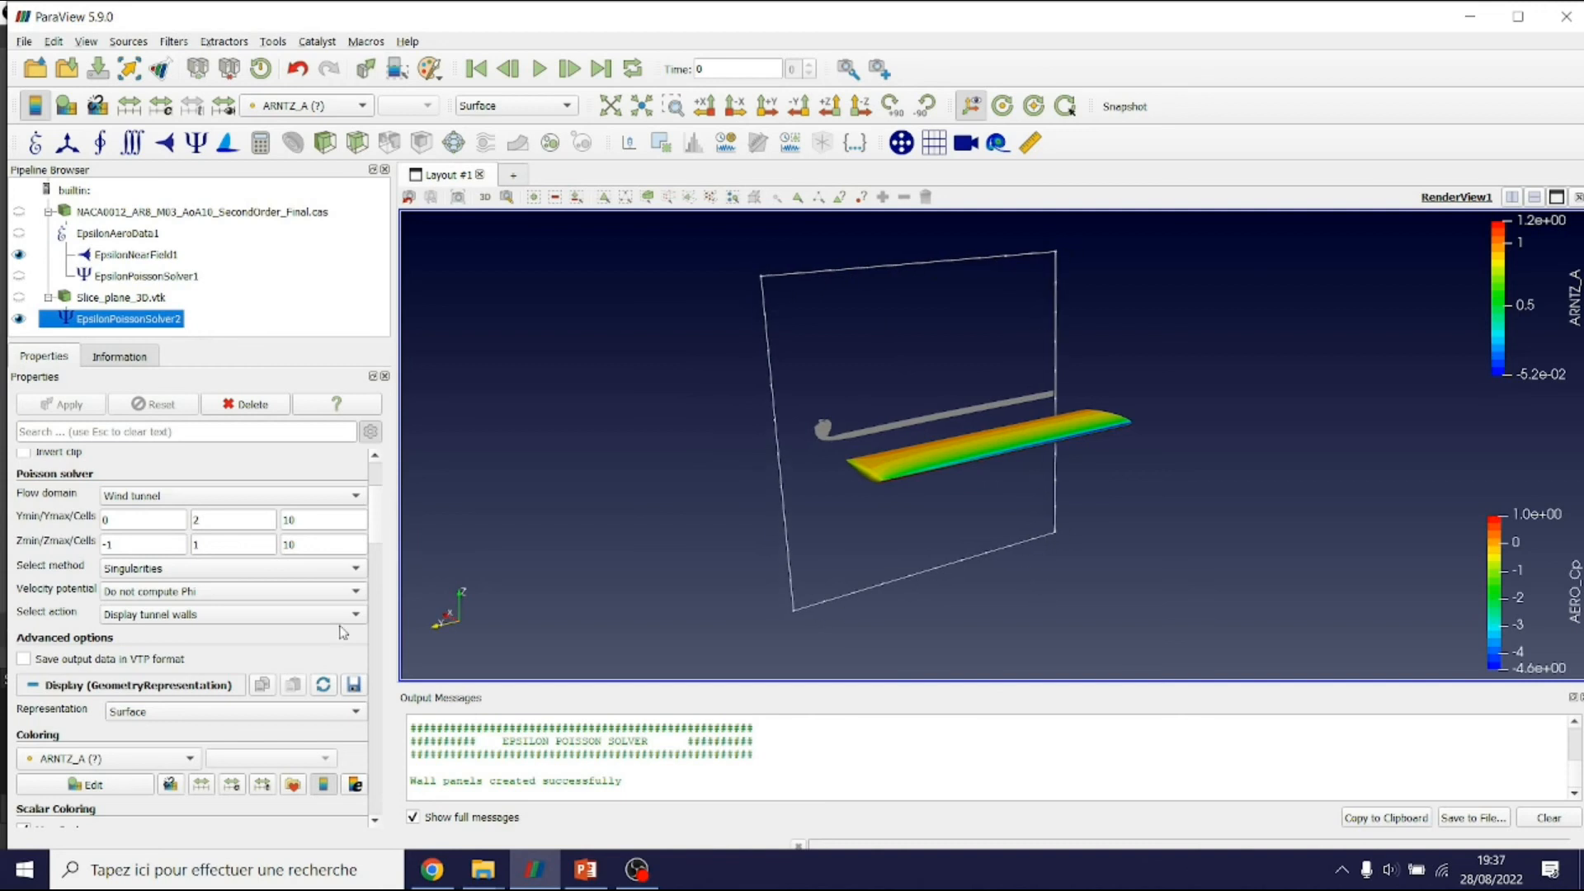
double_click(252, 519)
type("3")
left_click(62, 404)
mouse_move(867, 484)
left_mouse_down()
mouse_move(790, 444)
mouse_move(879, 471)
left_mouse_up()
double_click(222, 521)
type("2.5")
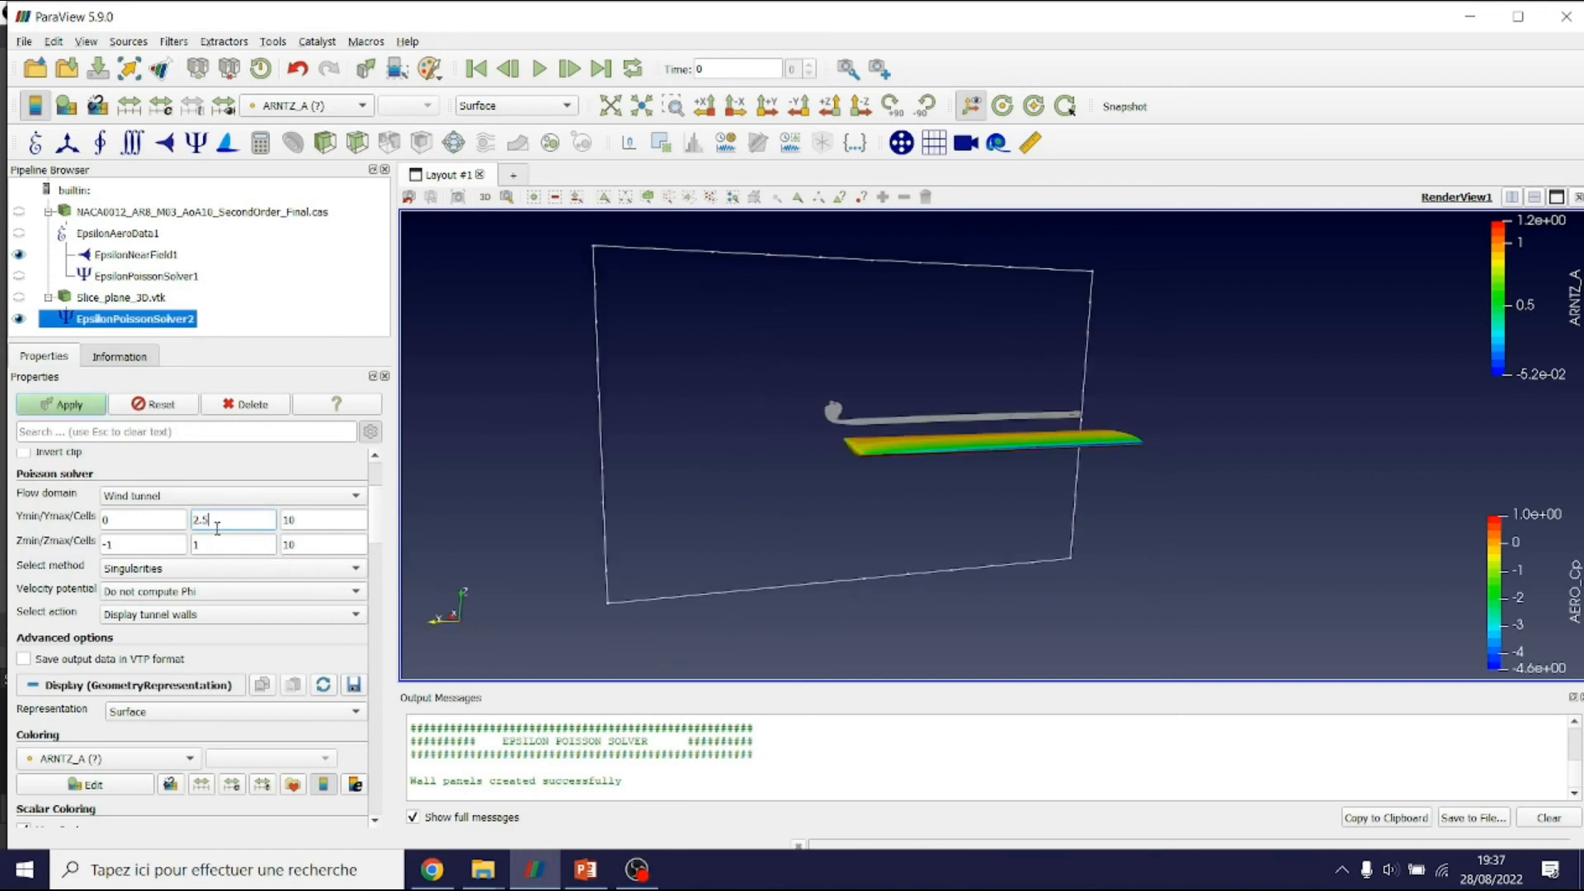
left_click(78, 406)
left_click_drag(911, 464, 946, 476)
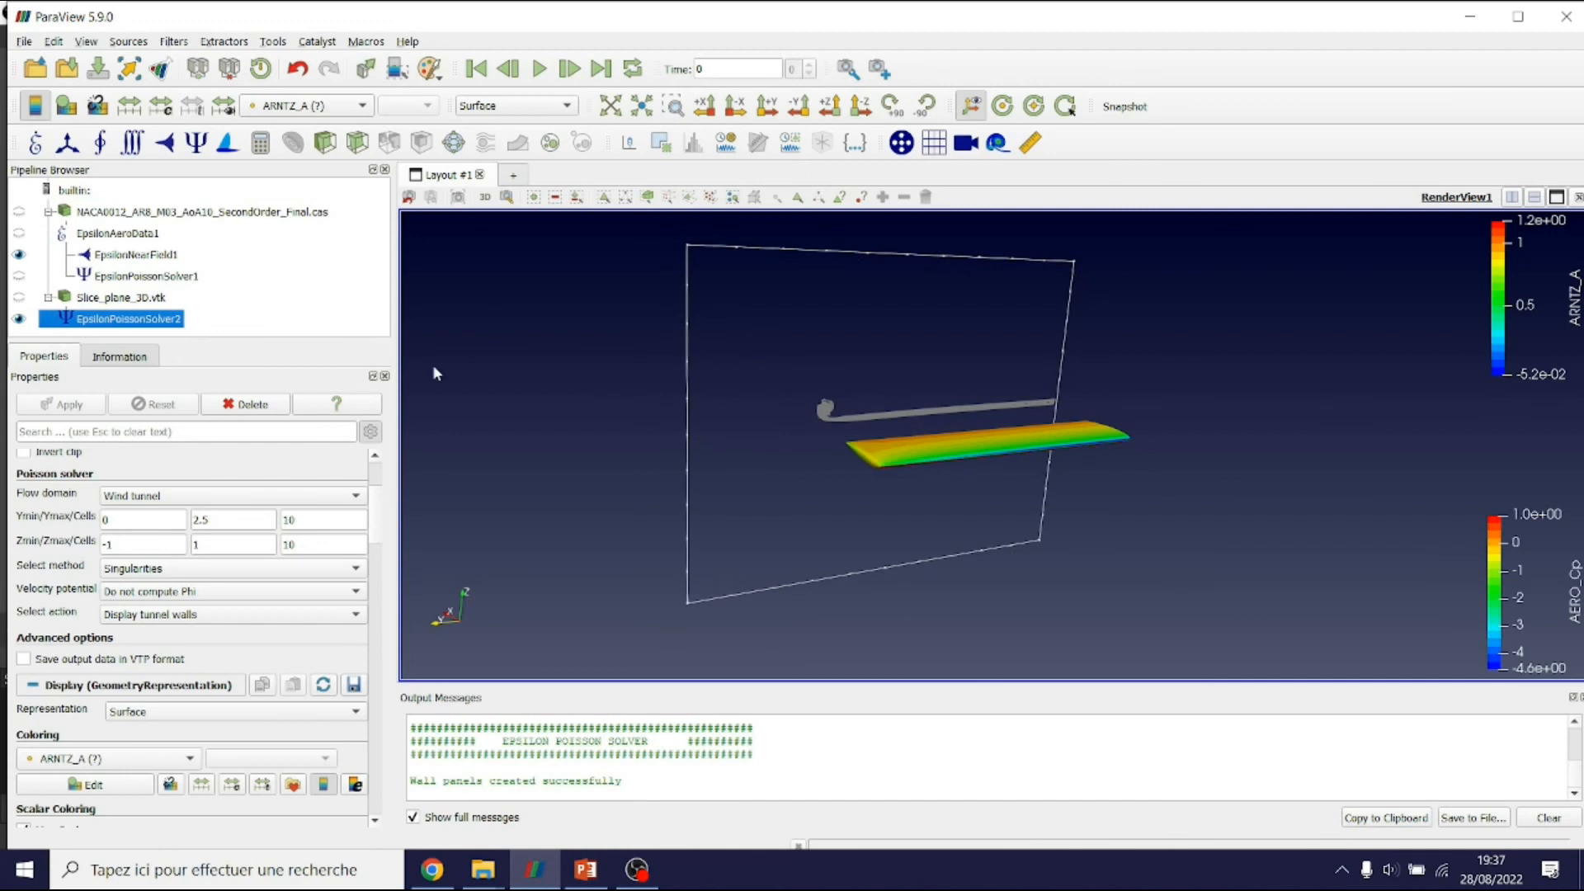
left_click(167, 571)
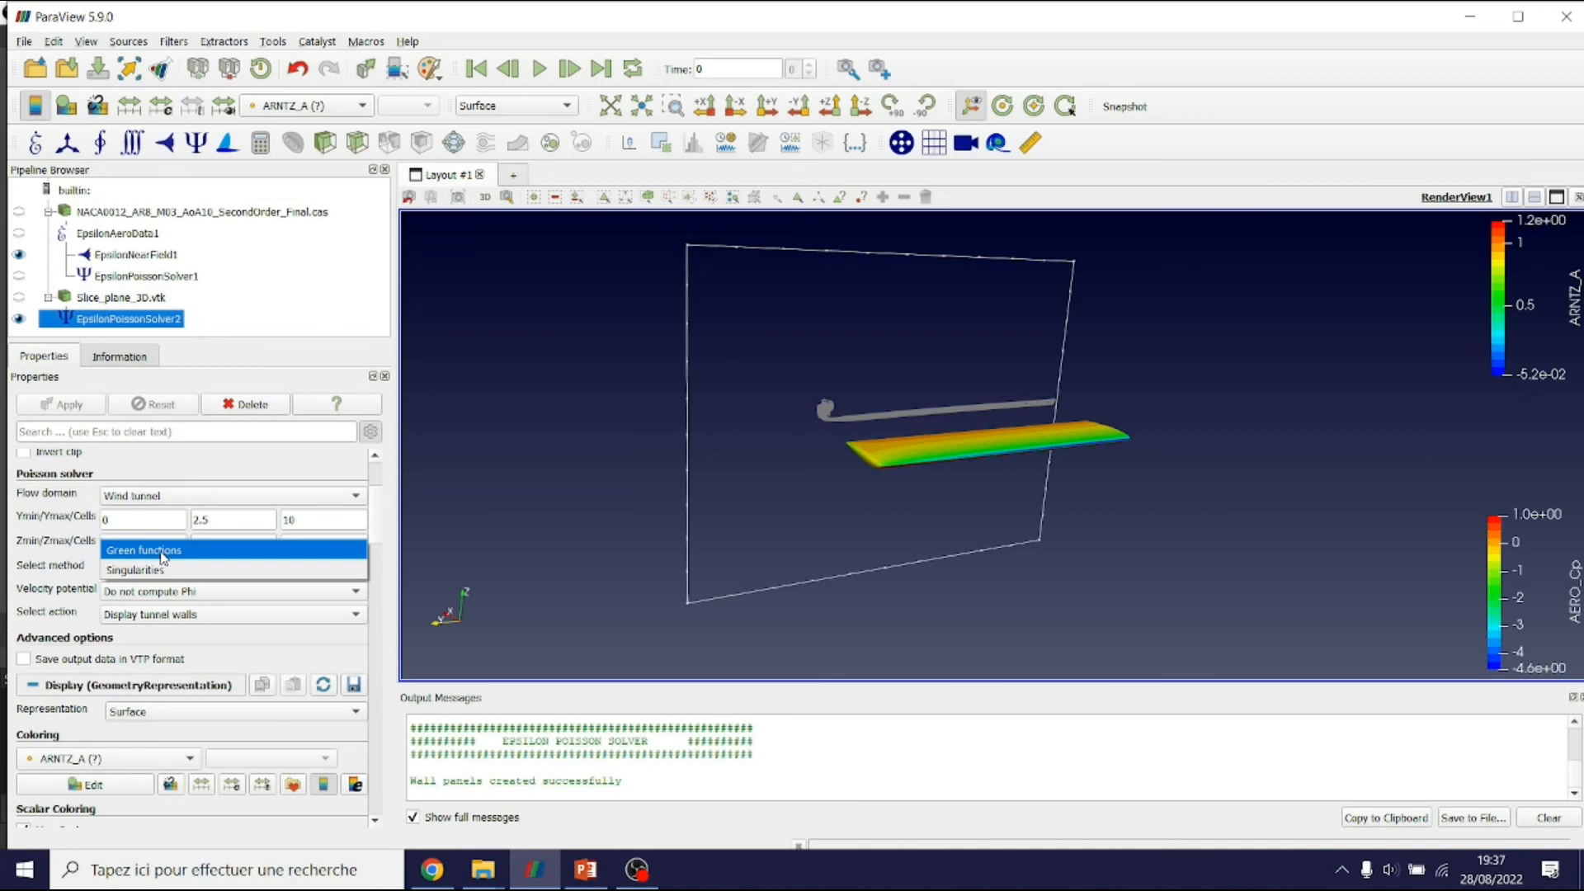
left_click(175, 571)
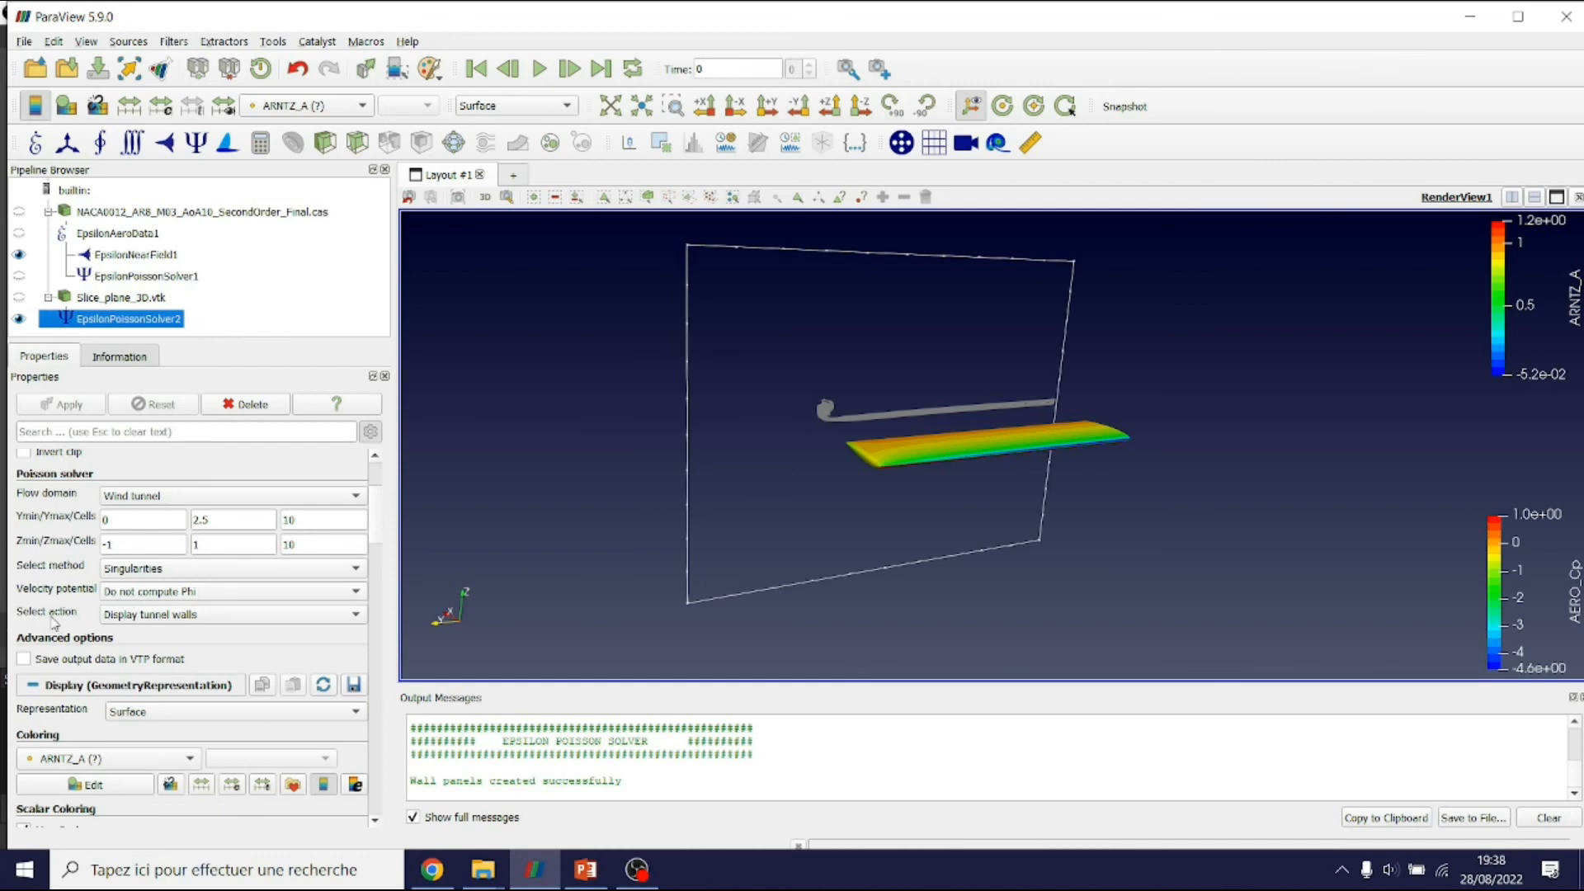
Switch the solver action back to showing the clipped wake and reapply it
left_click(144, 619)
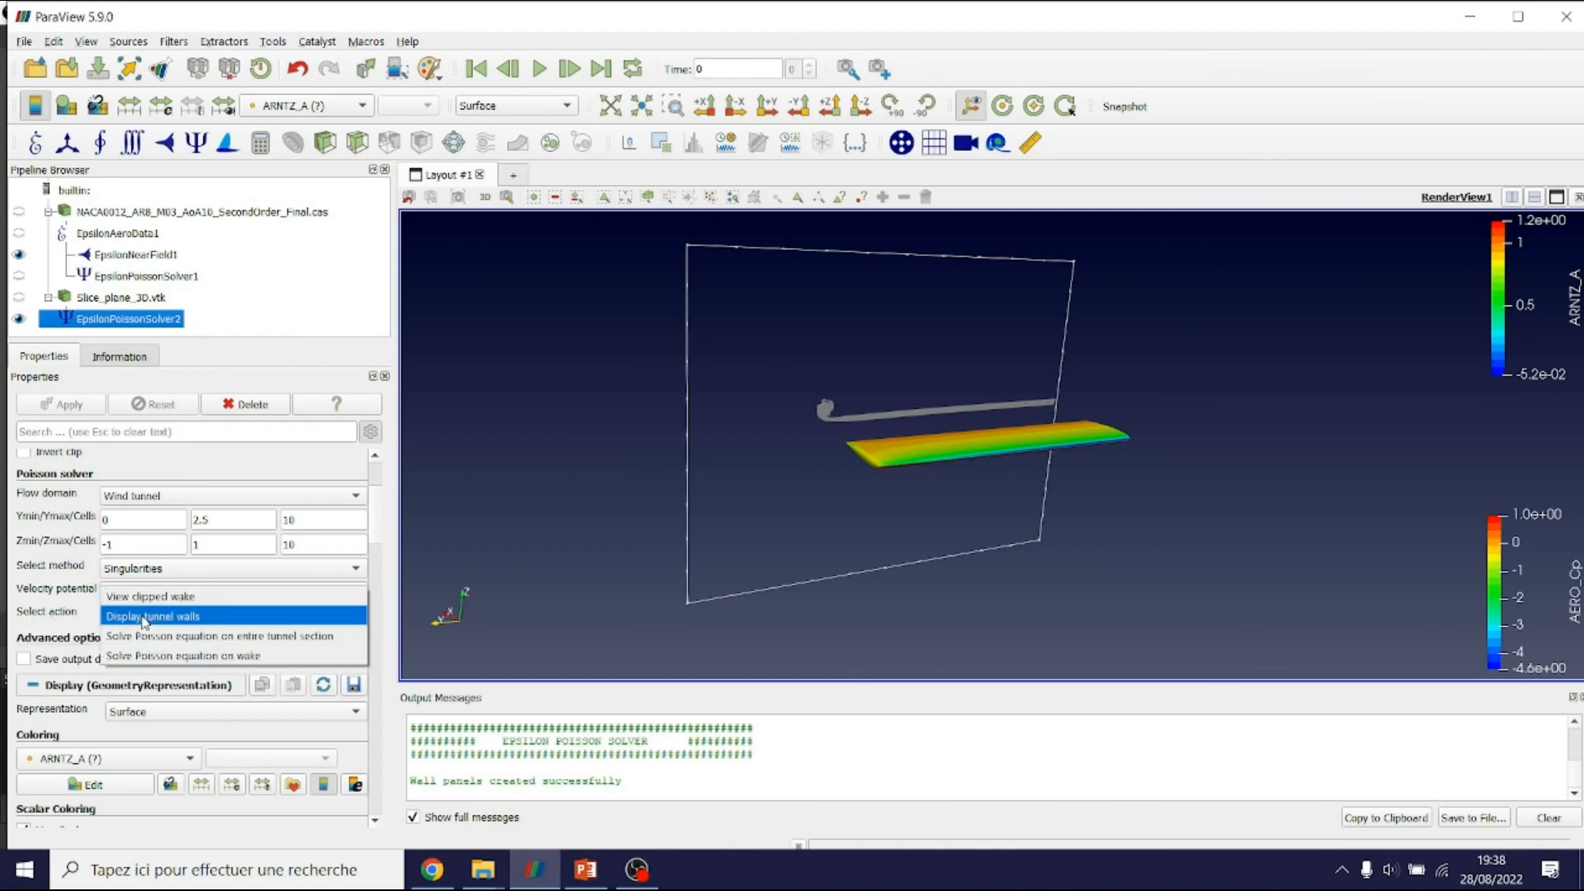
left_click(173, 598)
left_click(87, 405)
scroll(957, 468, "up", 4)
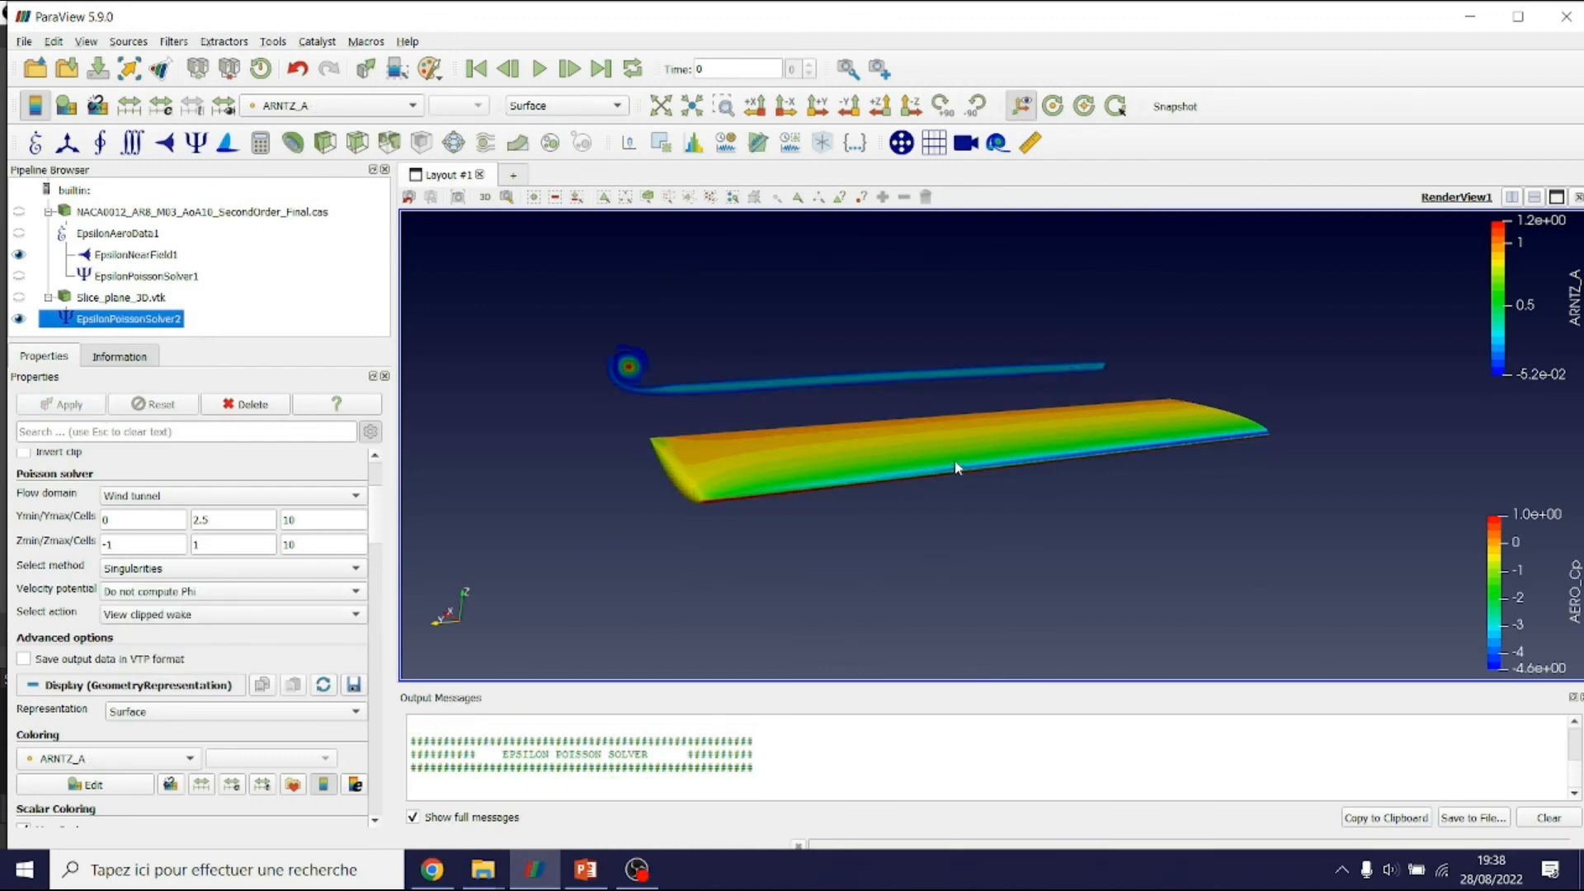
scroll(74, 491, "up", 2)
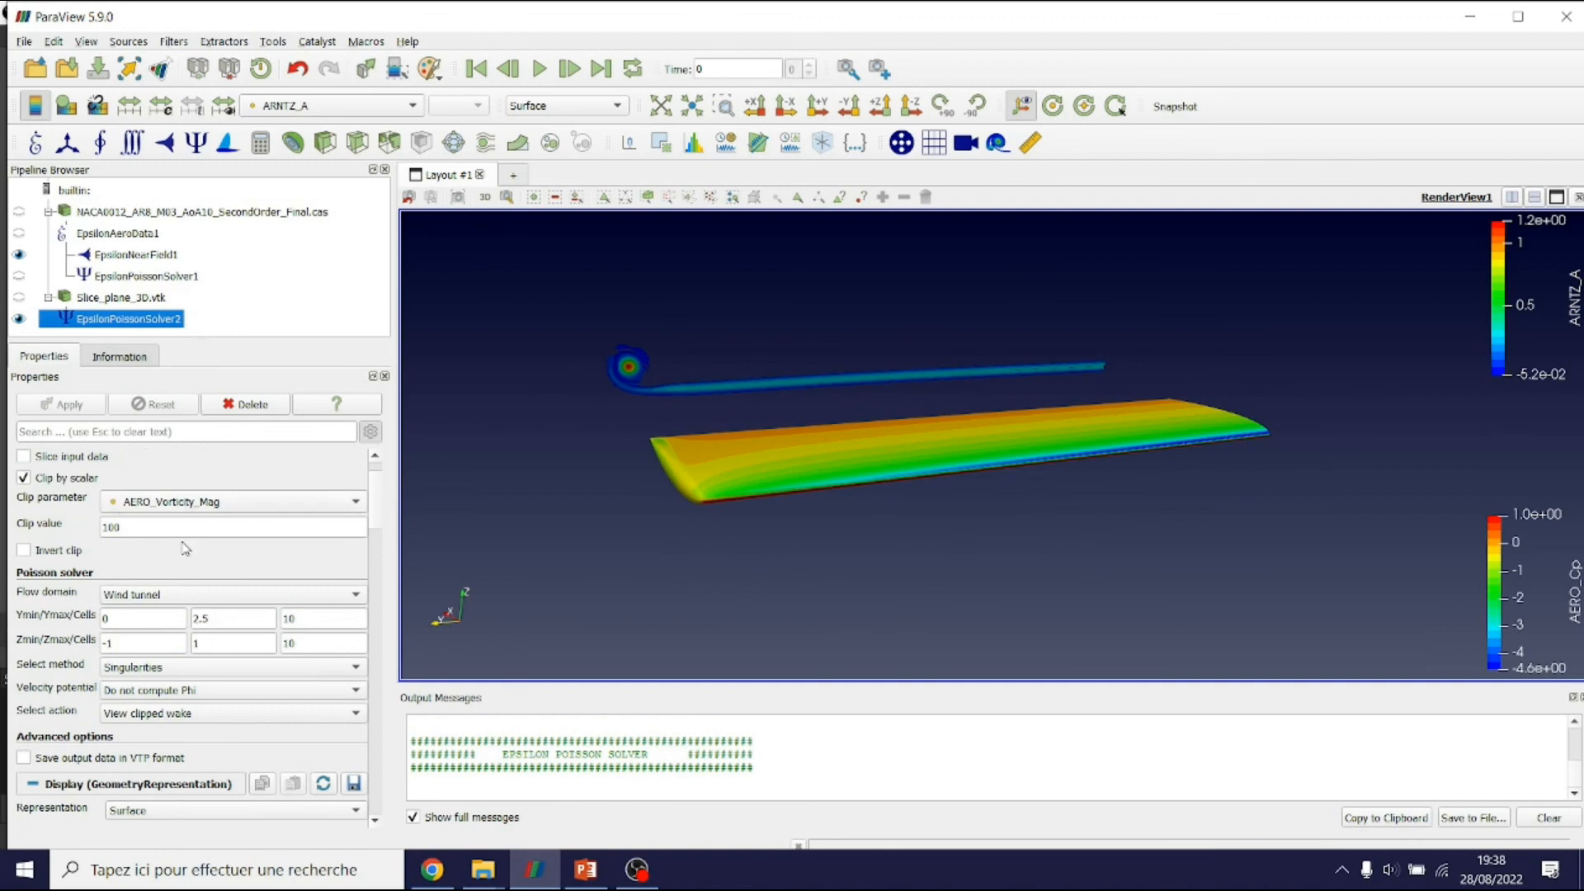
scroll(185, 548, "down", 2)
Show the tunnel walls, then choose 'Solve Poisson equation on entire tunnel section'
left_click(153, 616)
left_click(157, 637)
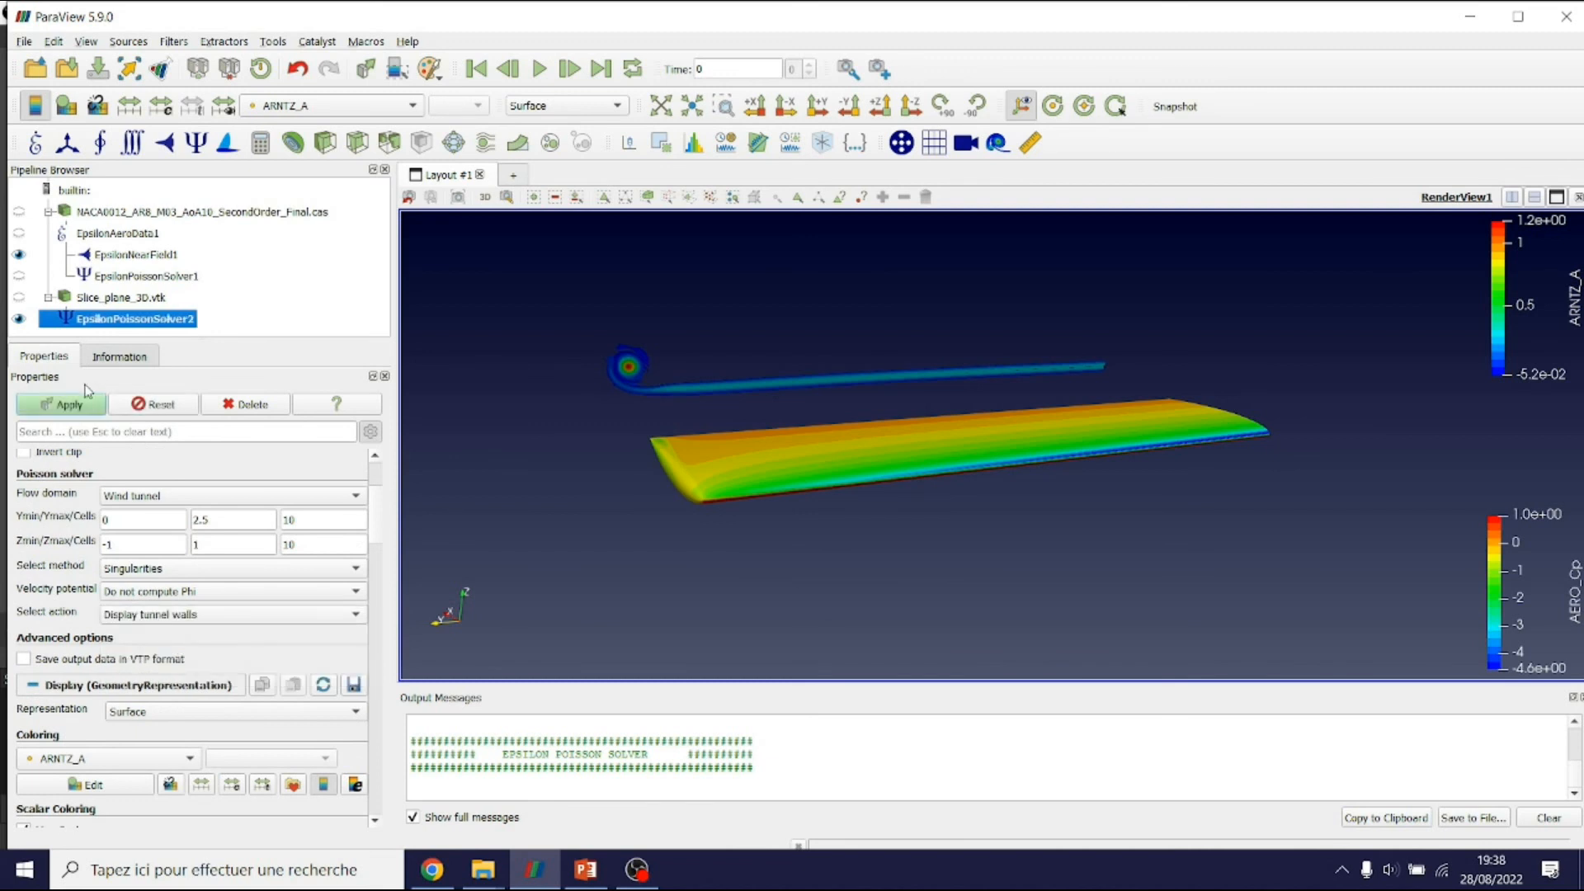
left_click(75, 410)
scroll(858, 449, "down", 5)
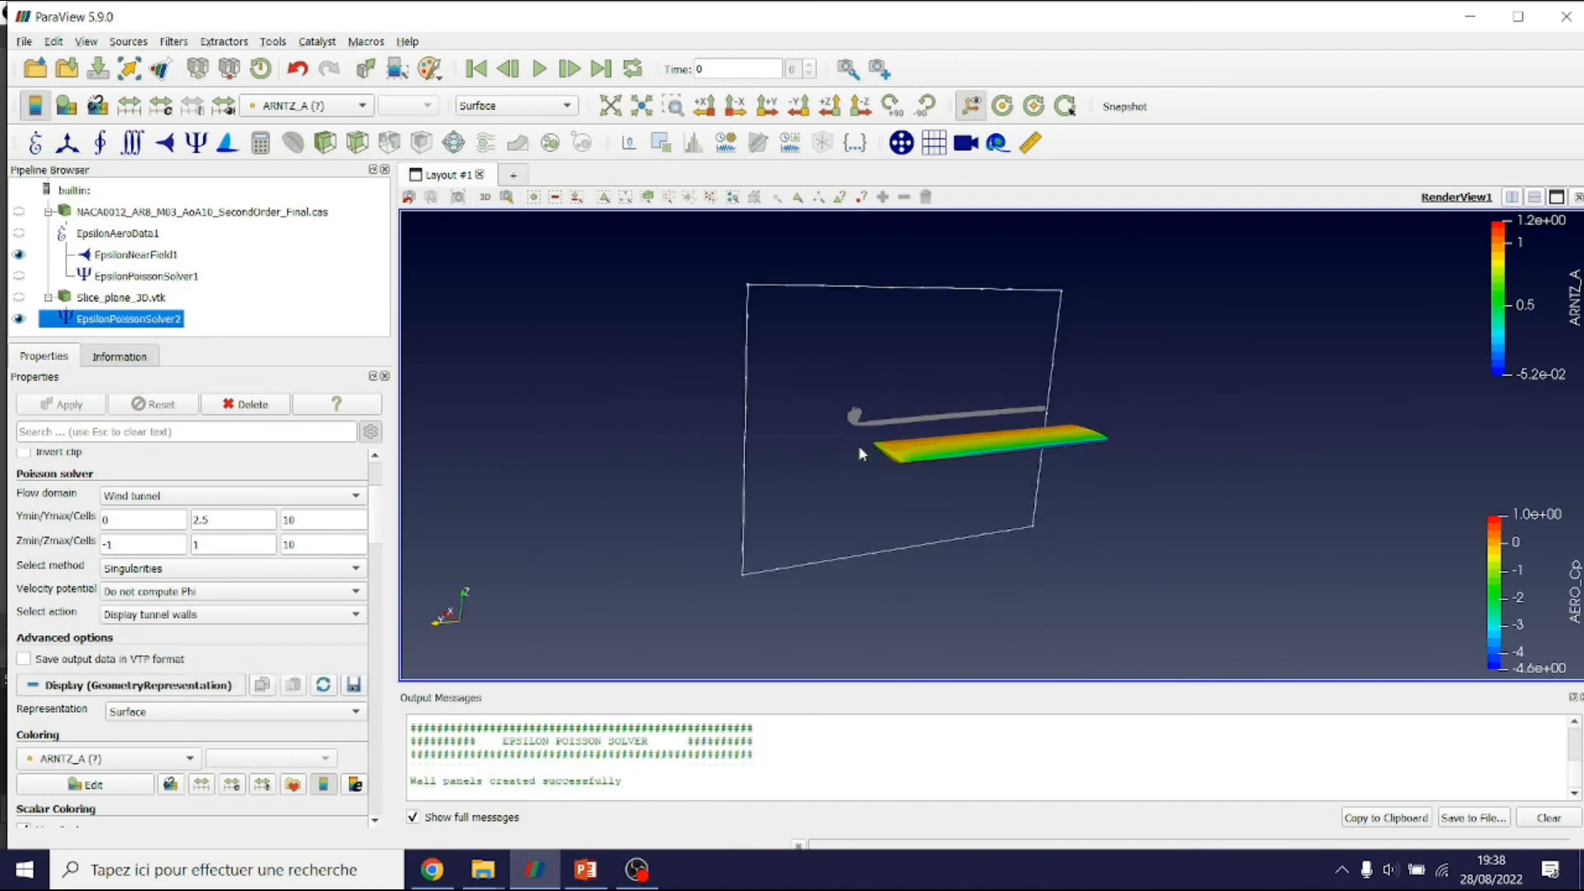
left_click(146, 615)
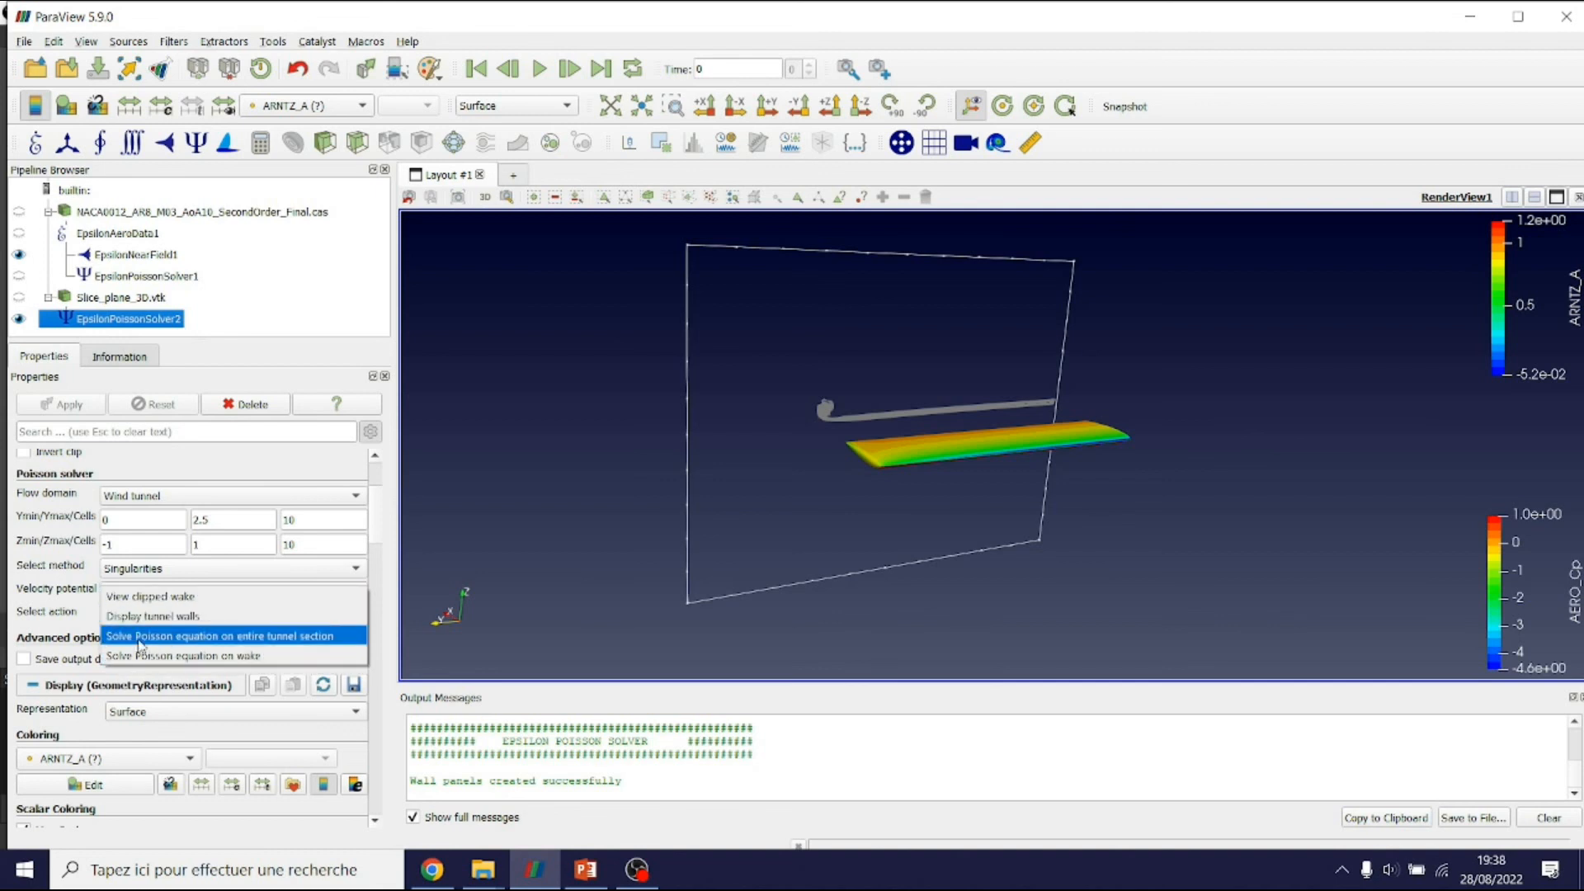
left_click(268, 640)
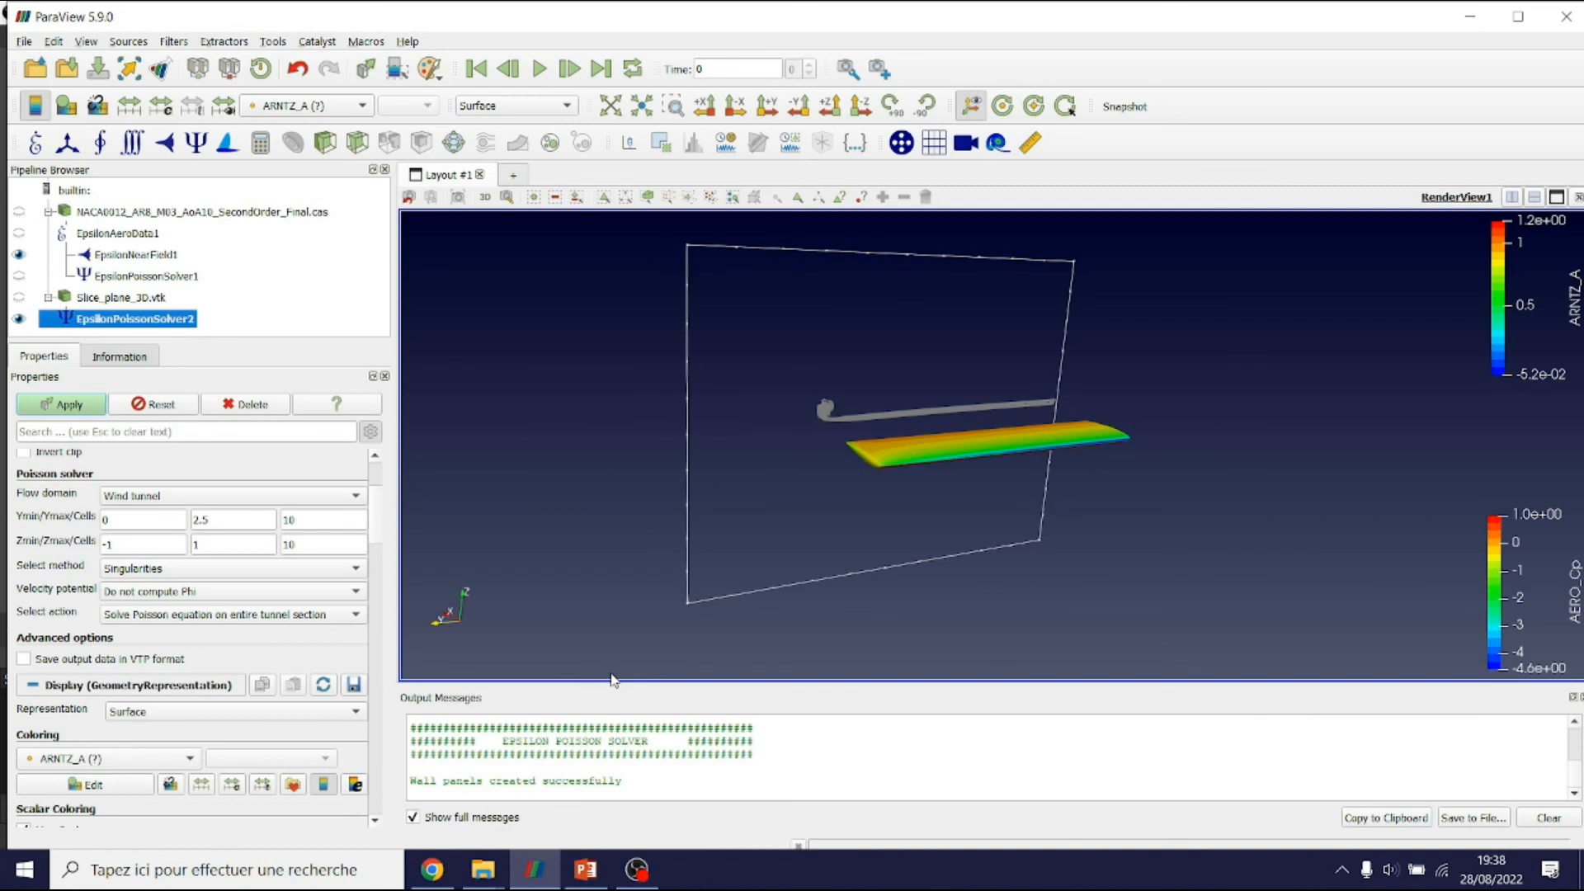
Solve on the tunnel section and show it as Surface With Edges, coloured by rescaled POISSON_Psi
left_click(62, 404)
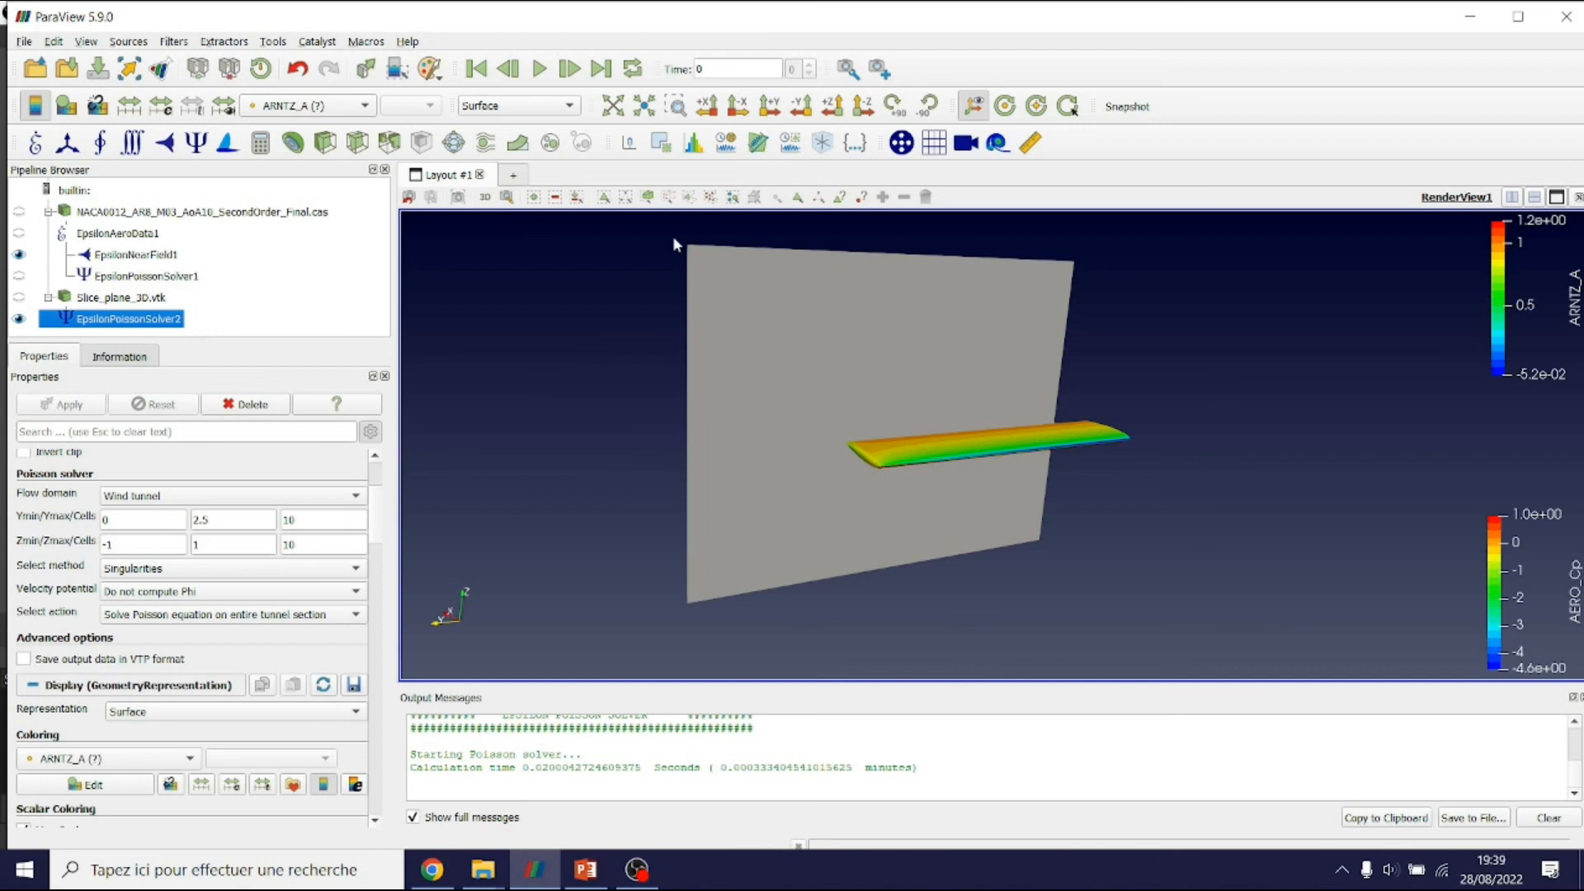
left_click(523, 104)
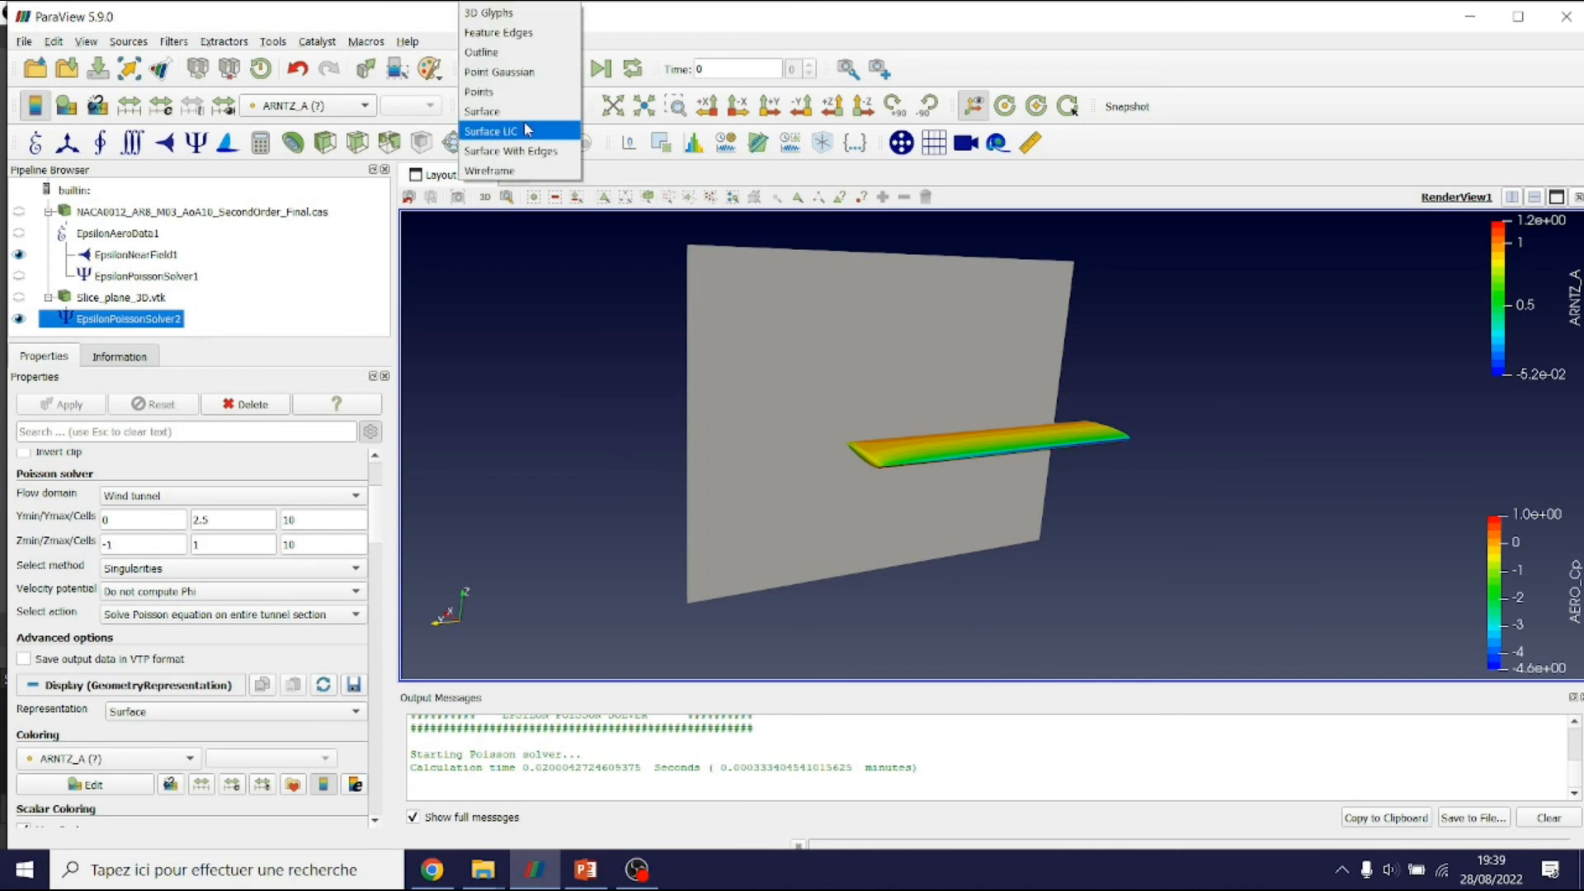
left_click(511, 151)
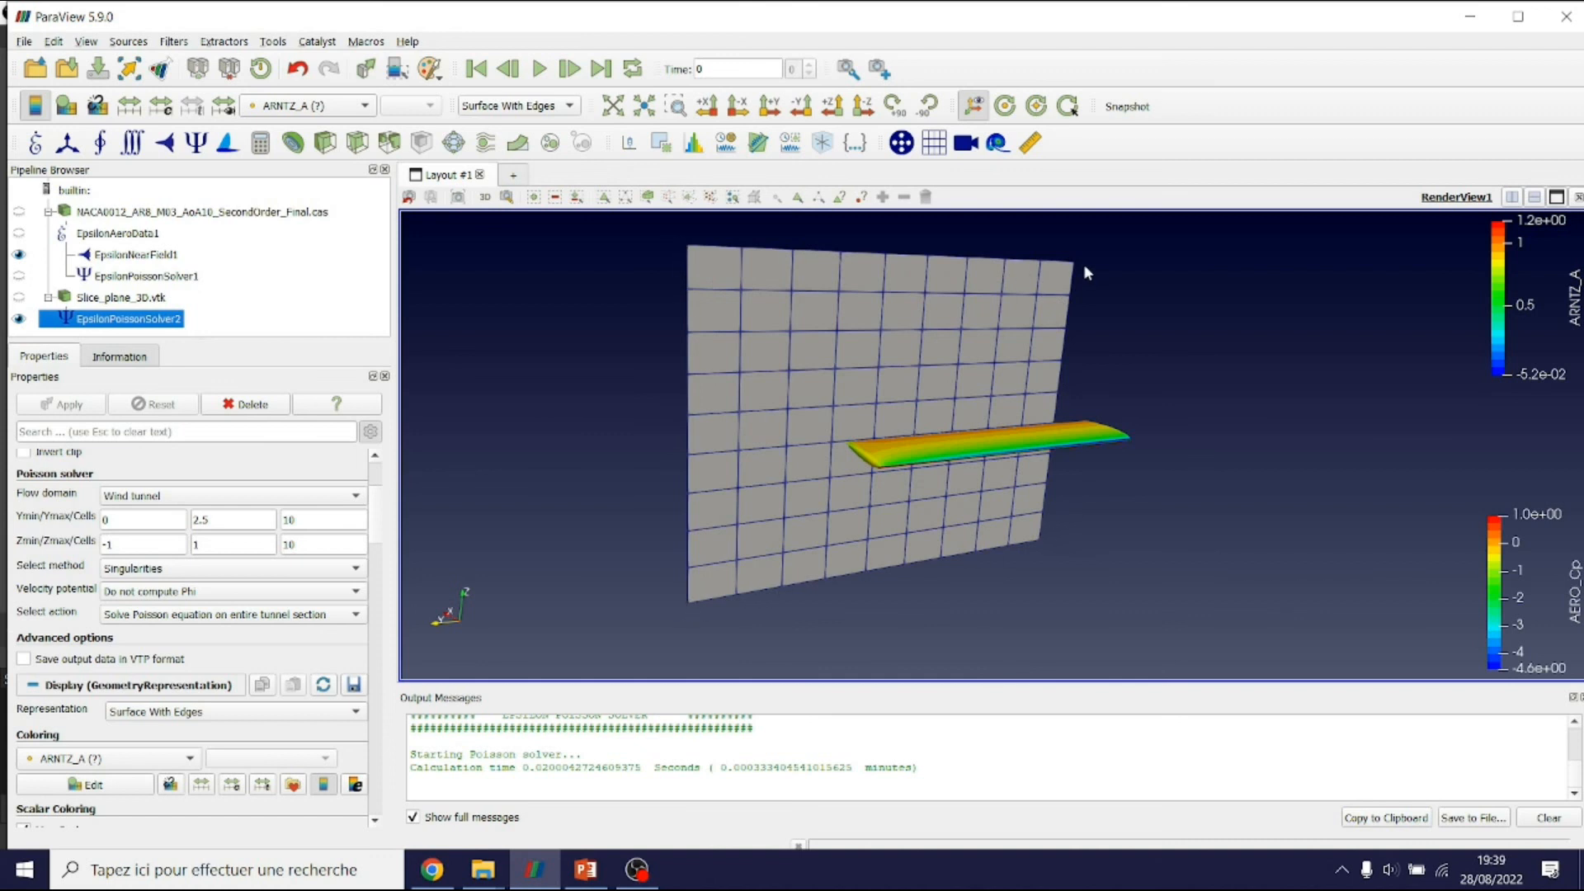
left_click(353, 105)
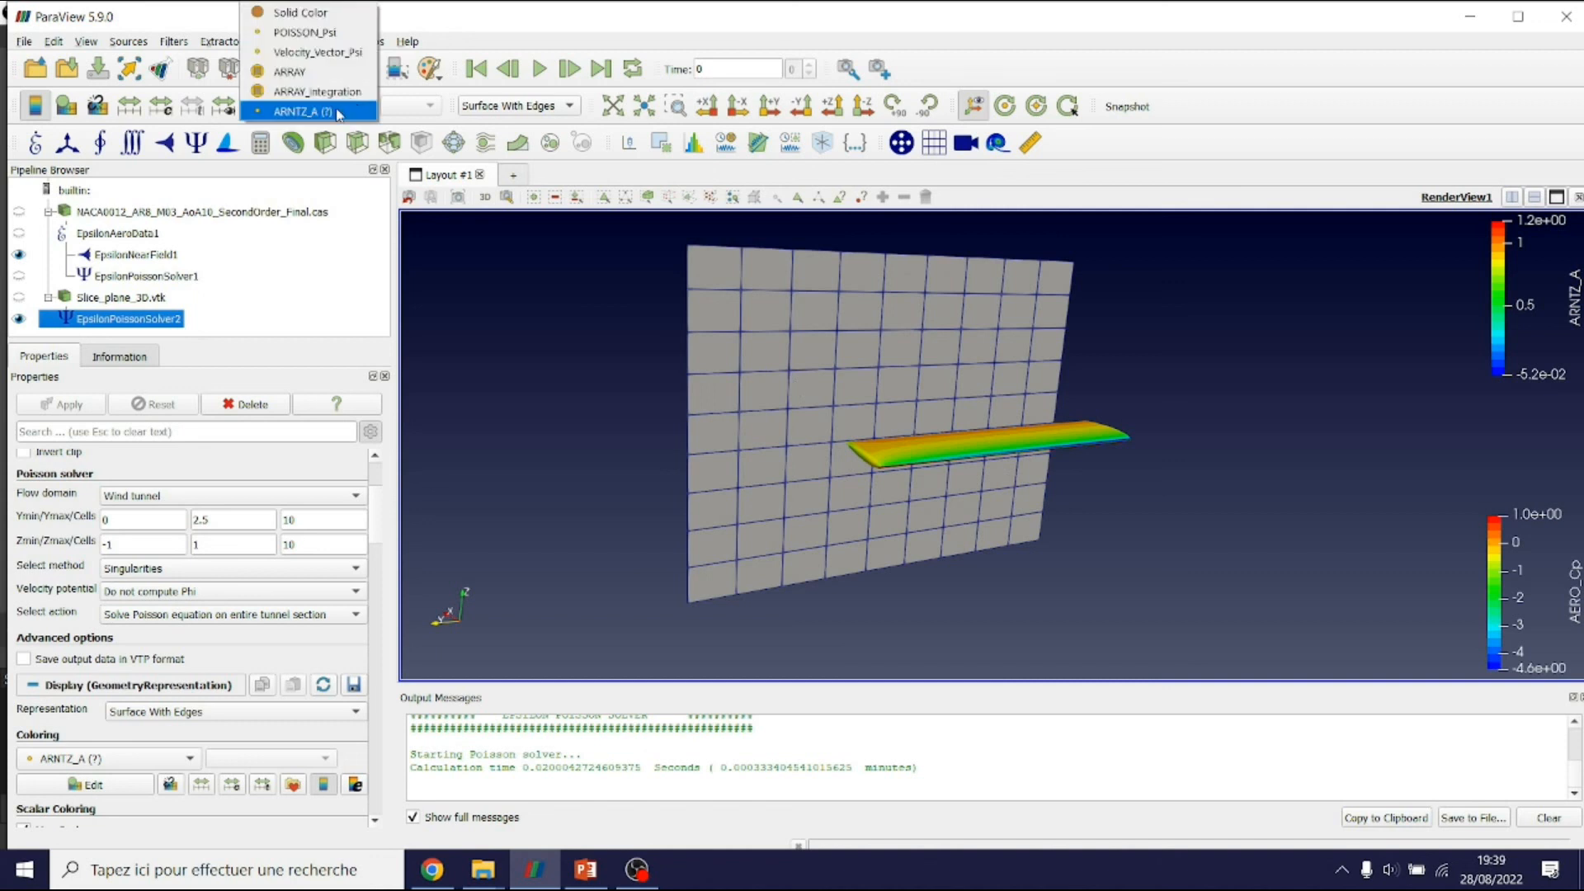
left_click(330, 34)
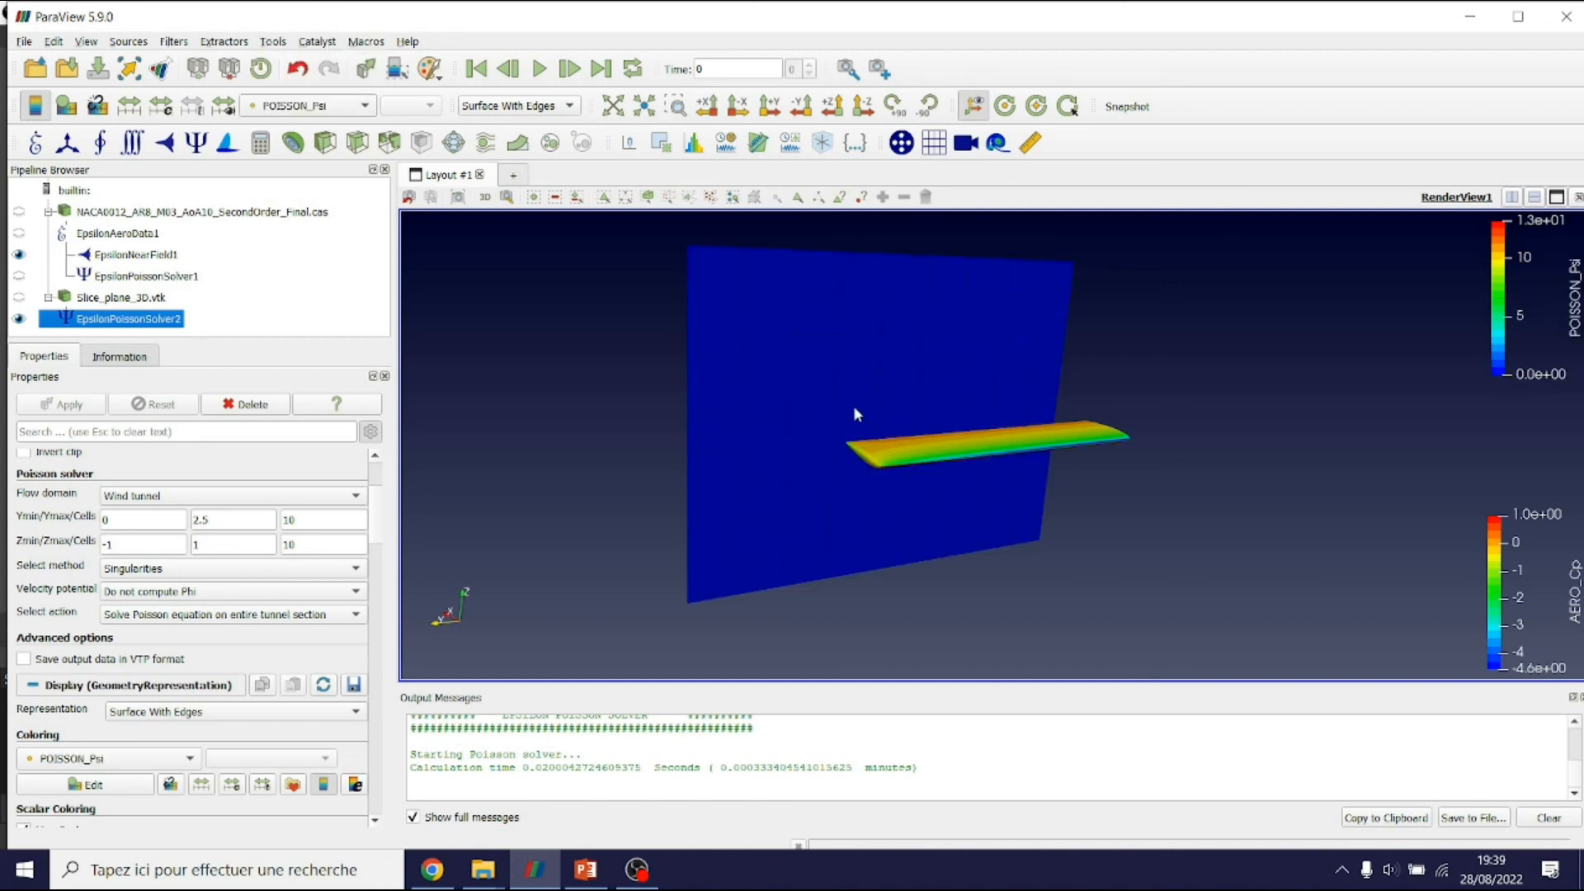
left_click(128, 106)
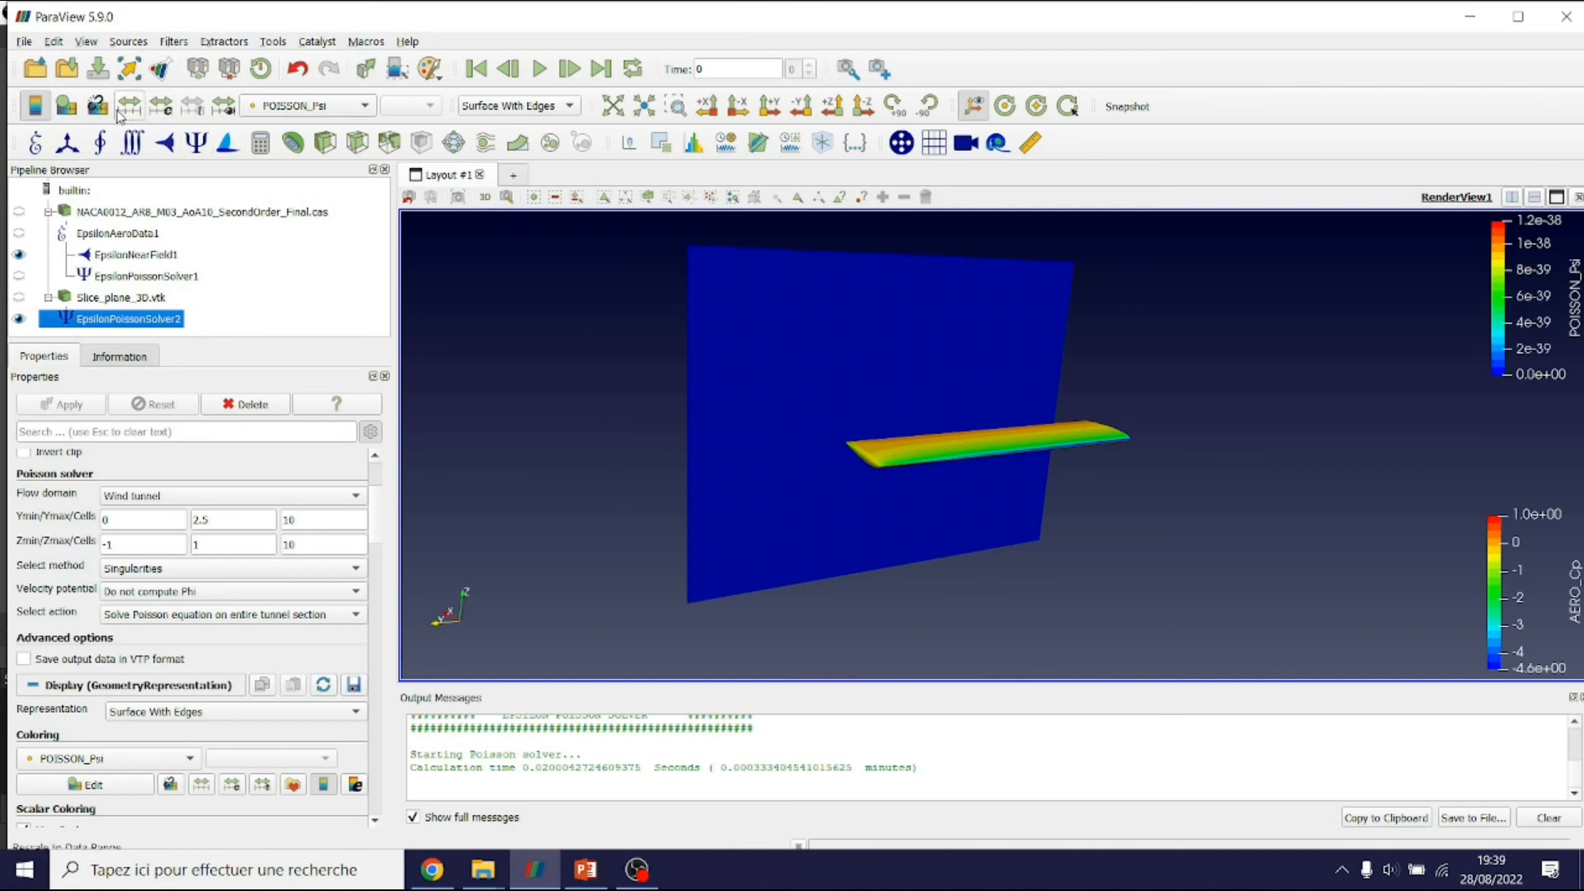
Set Y and Z Cells to 20, recompute, and orbit to inspect the field
double_click(313, 521)
type("20")
double_click(307, 544)
type("20")
left_click(98, 408)
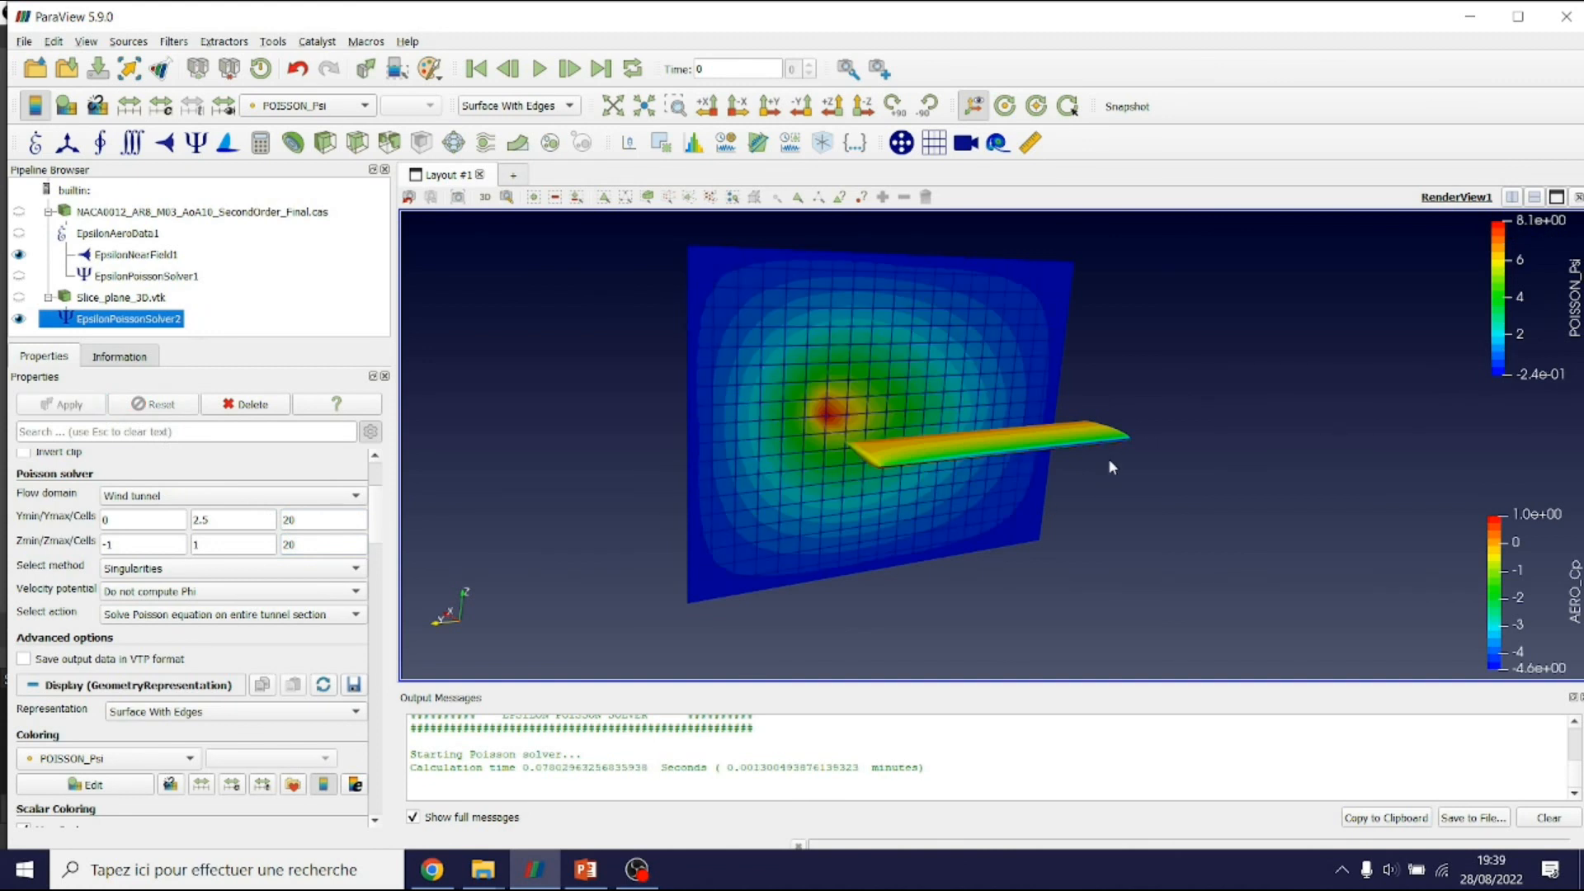
left_click_drag(1069, 458, 1047, 505)
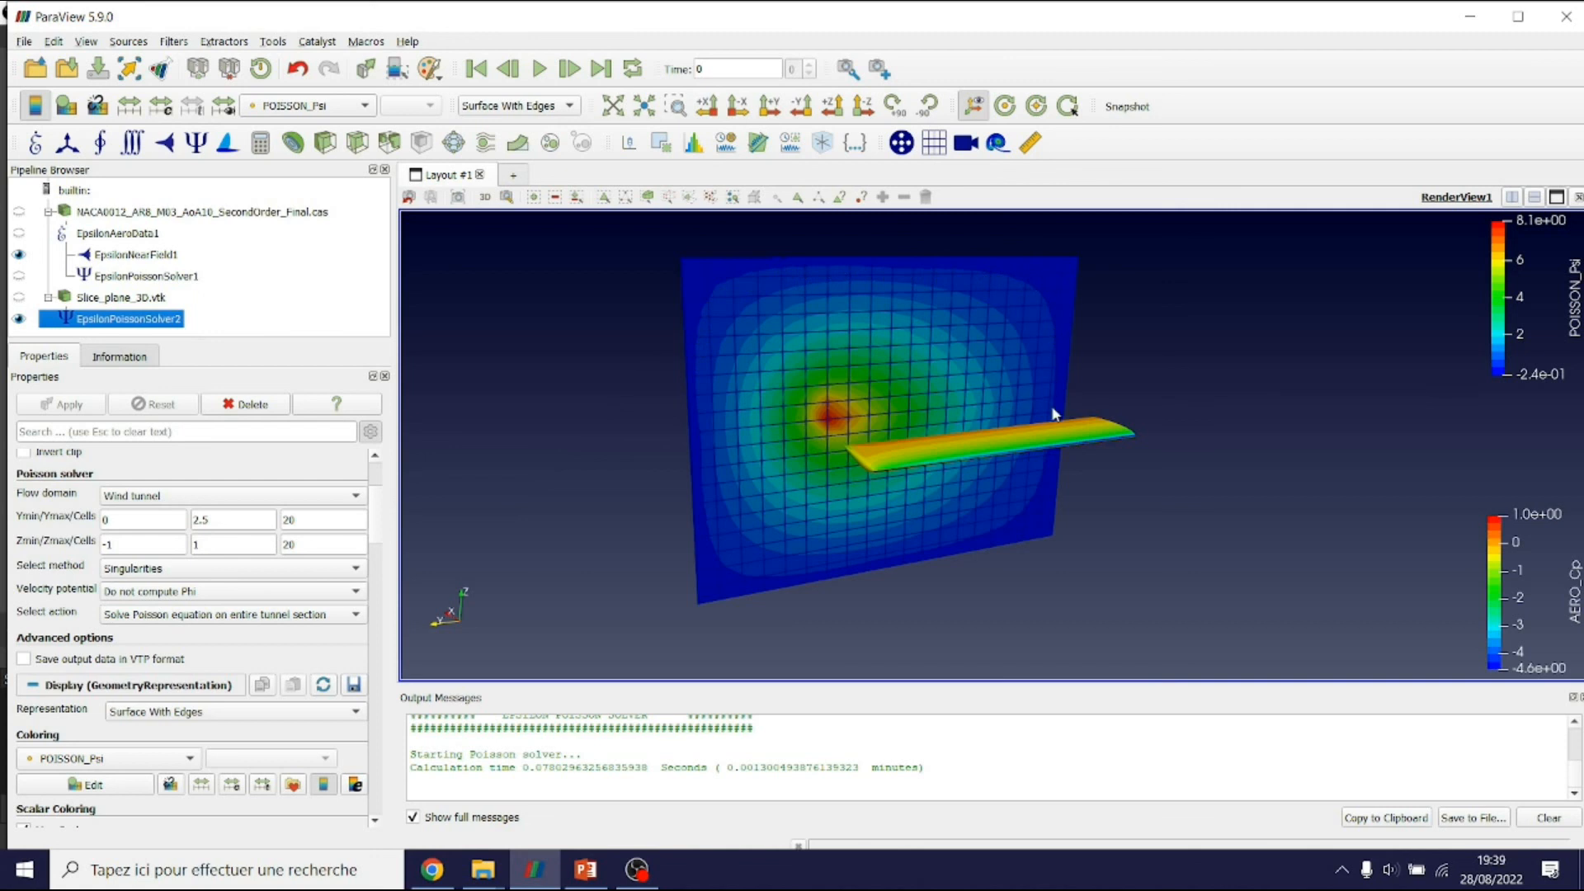
double_click(309, 521)
double_click(309, 545)
Set the solver action to 'Solve Poisson equation on wake' and enlarge the Output Messages panel
left_click(151, 617)
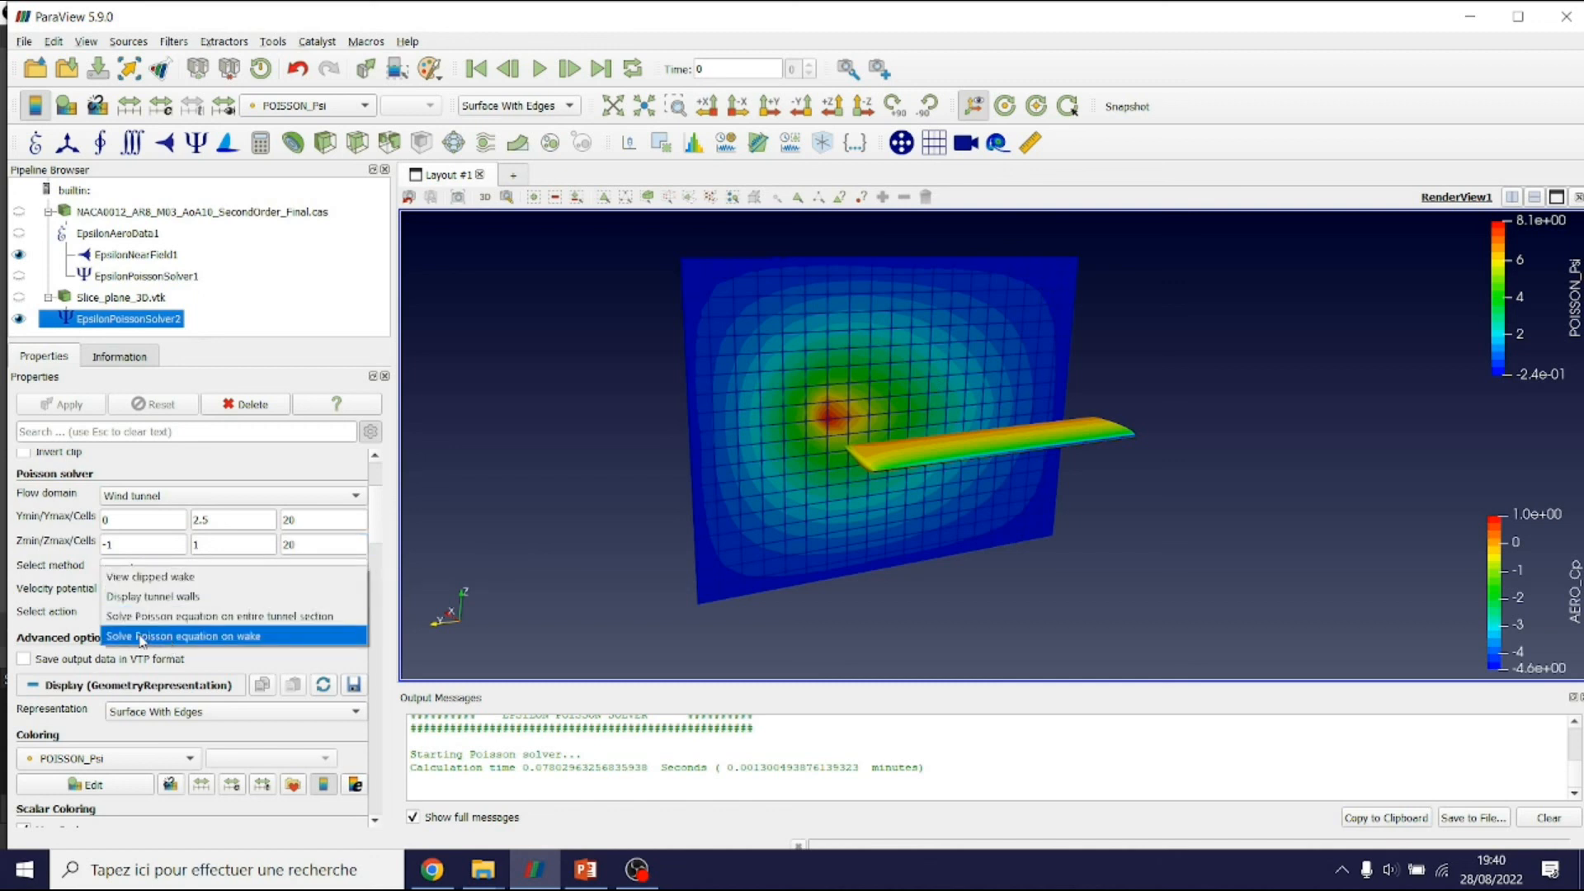
left_click(204, 637)
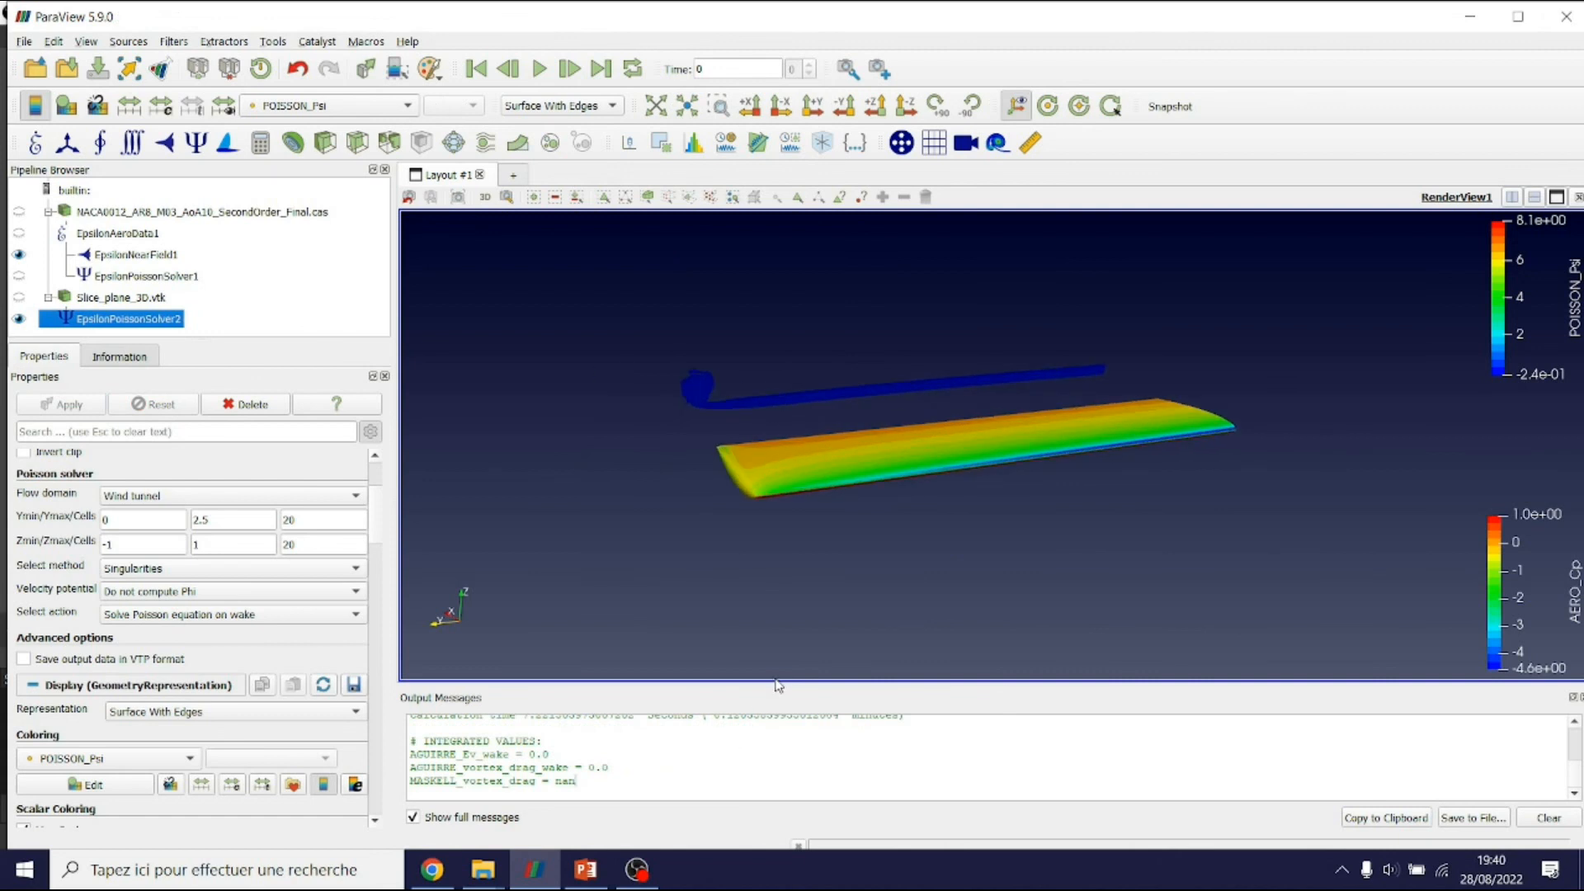
left_click_drag(773, 666, 773, 586)
Highlight the reported 7.2 s calculation time and reposition the model in the view
left_click_drag(522, 711, 543, 711)
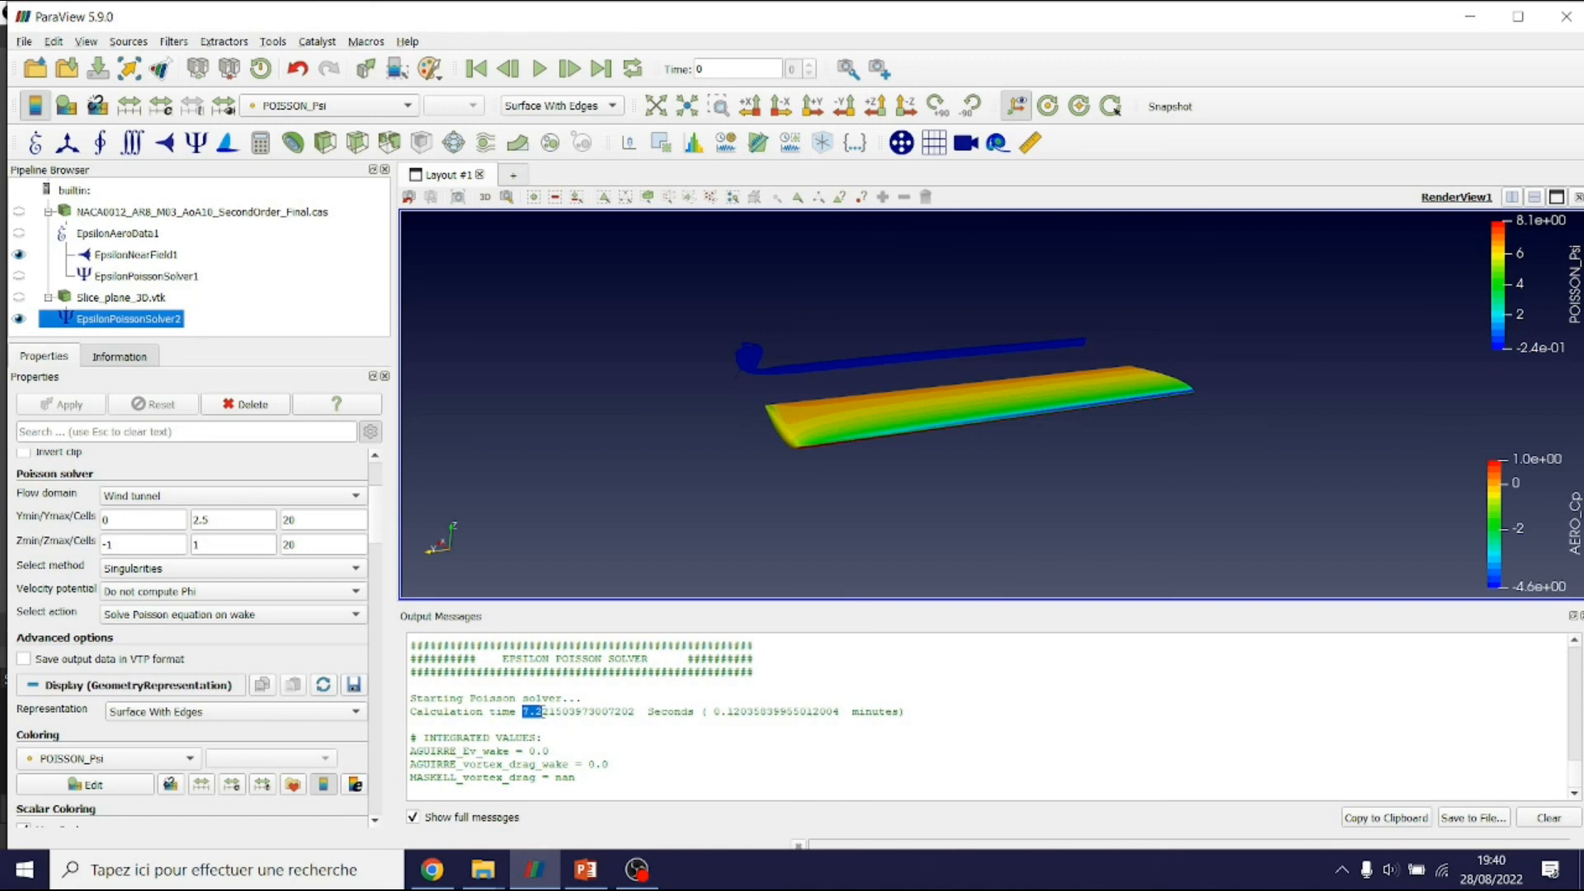
scroll(840, 429, "down", 3)
scroll(889, 406, "up", 3)
middle_click_drag(890, 407, 896, 450)
scroll(715, 487, "up", 2)
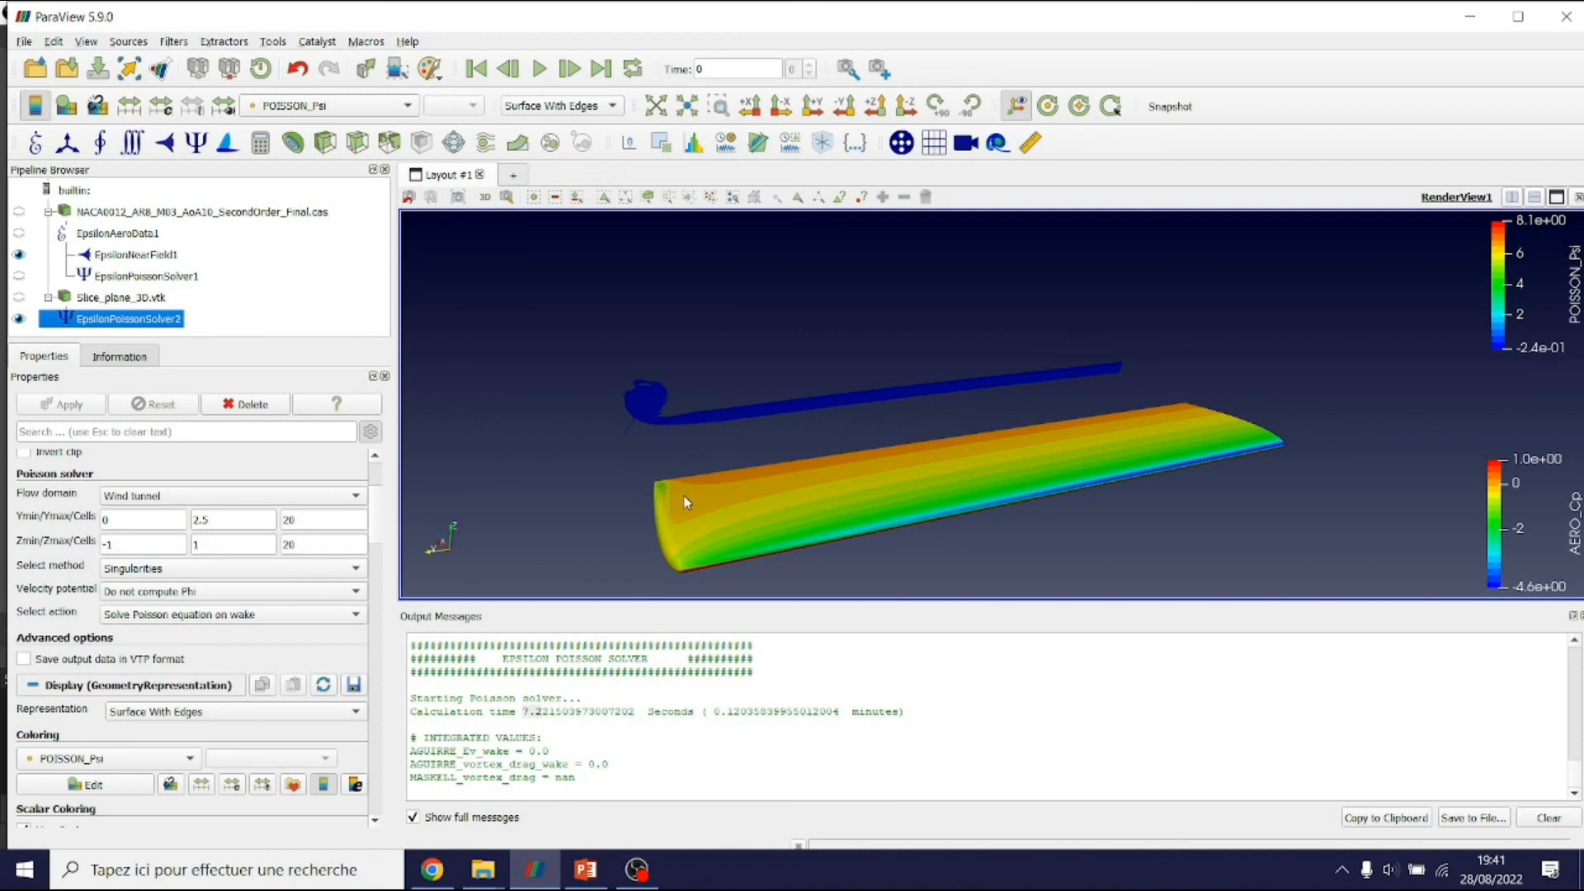
Keep POISSON_Psi colouring and switch the representation to plain Surface
left_click(333, 109)
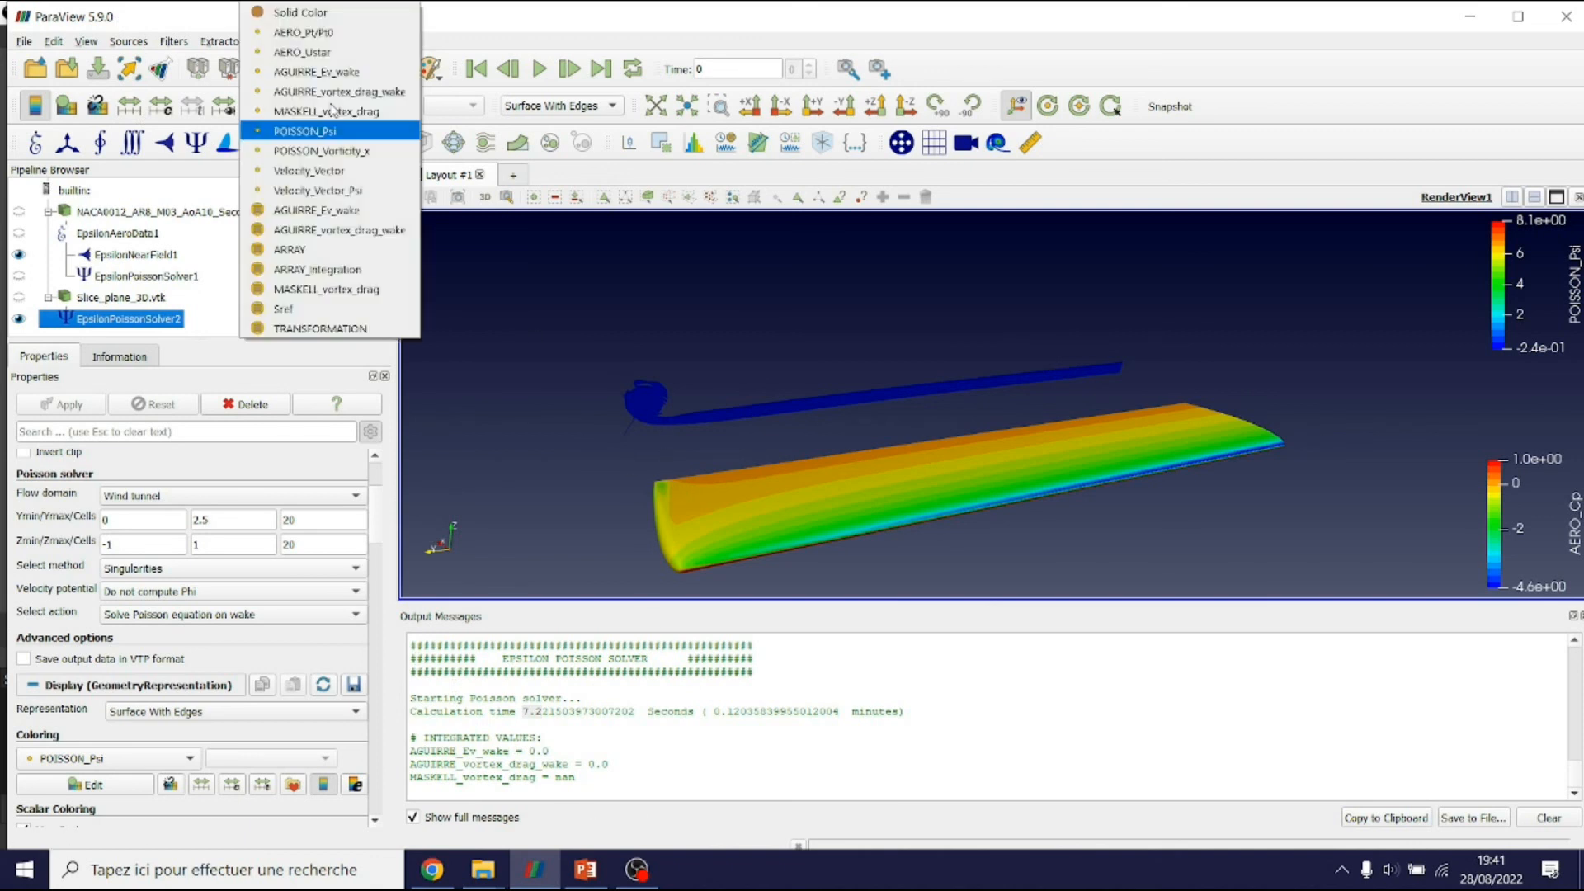
left_click(647, 431)
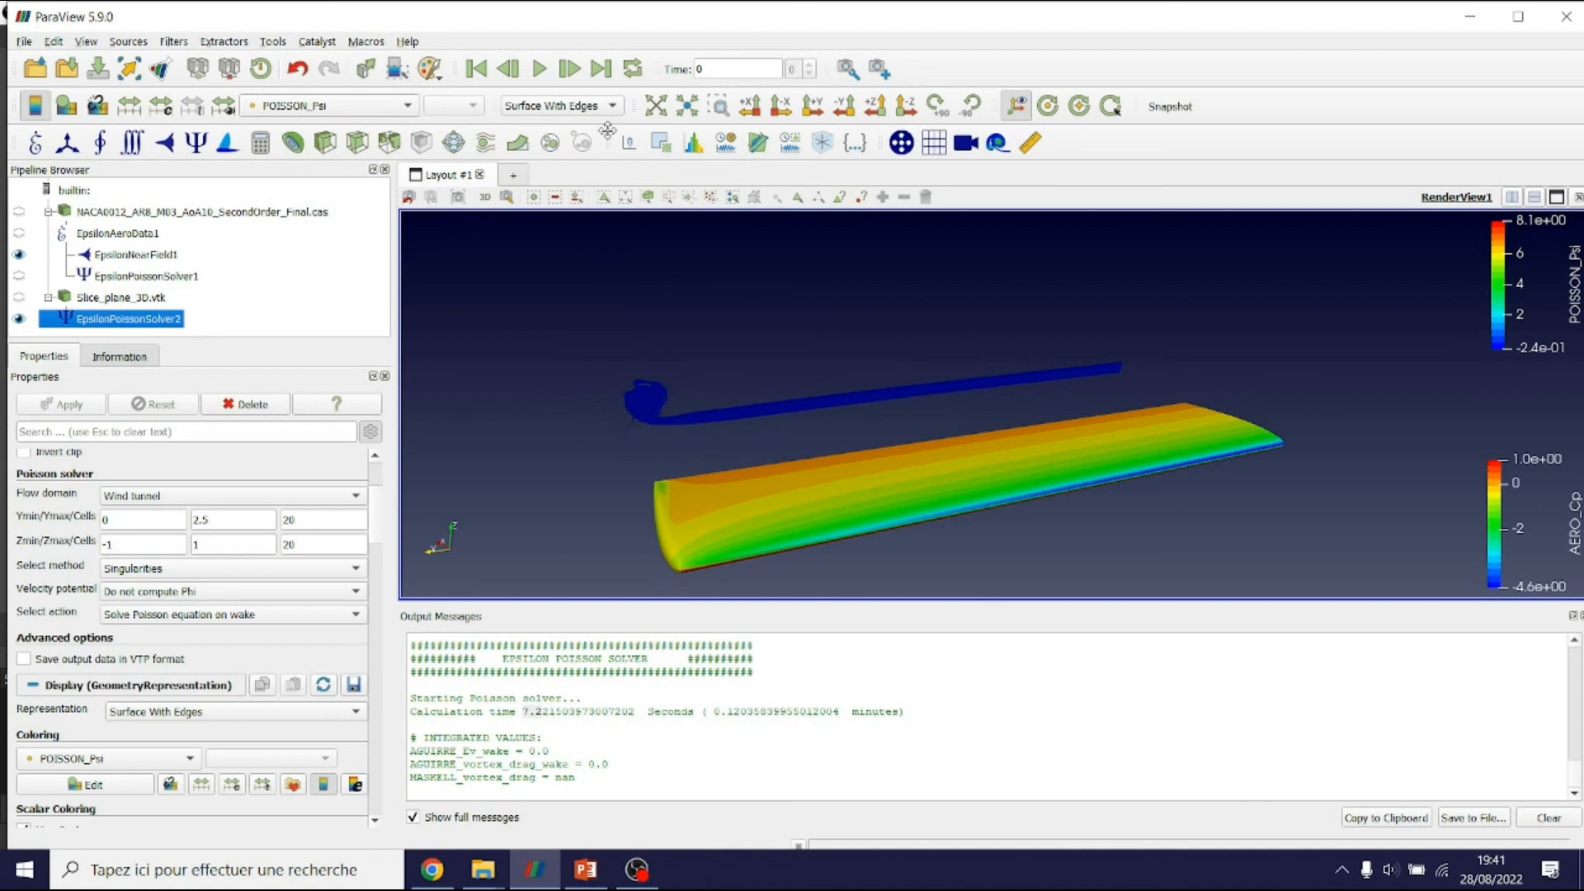
left_click(577, 106)
left_click(569, 110)
Rerun the wake solve with Y and Z Cells set to 21
double_click(316, 521)
type("21")
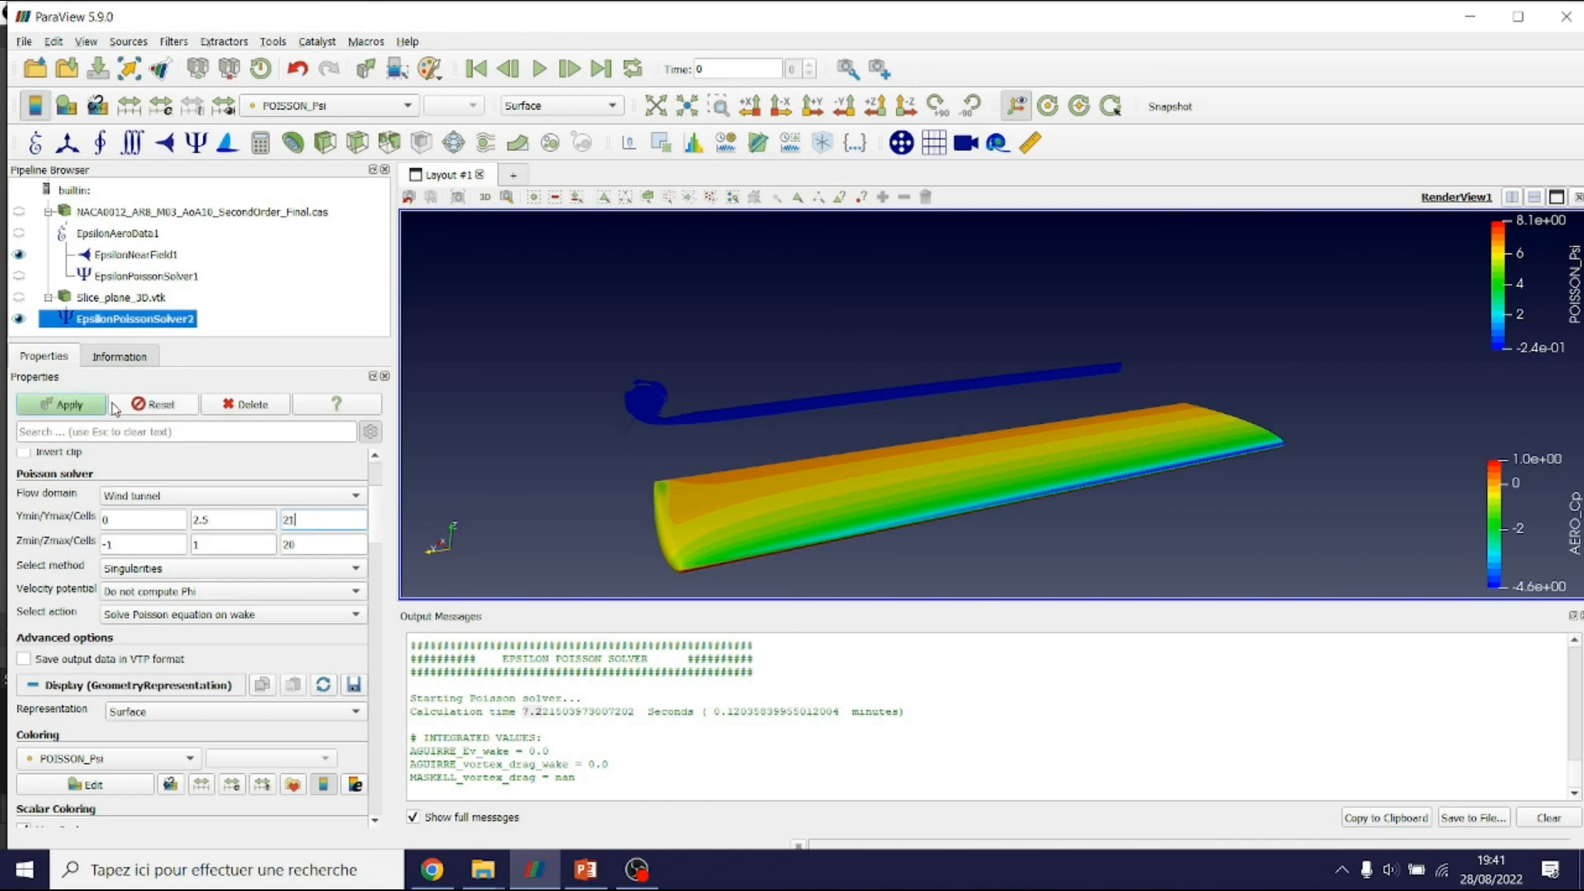
double_click(305, 543)
type("21")
left_click(88, 404)
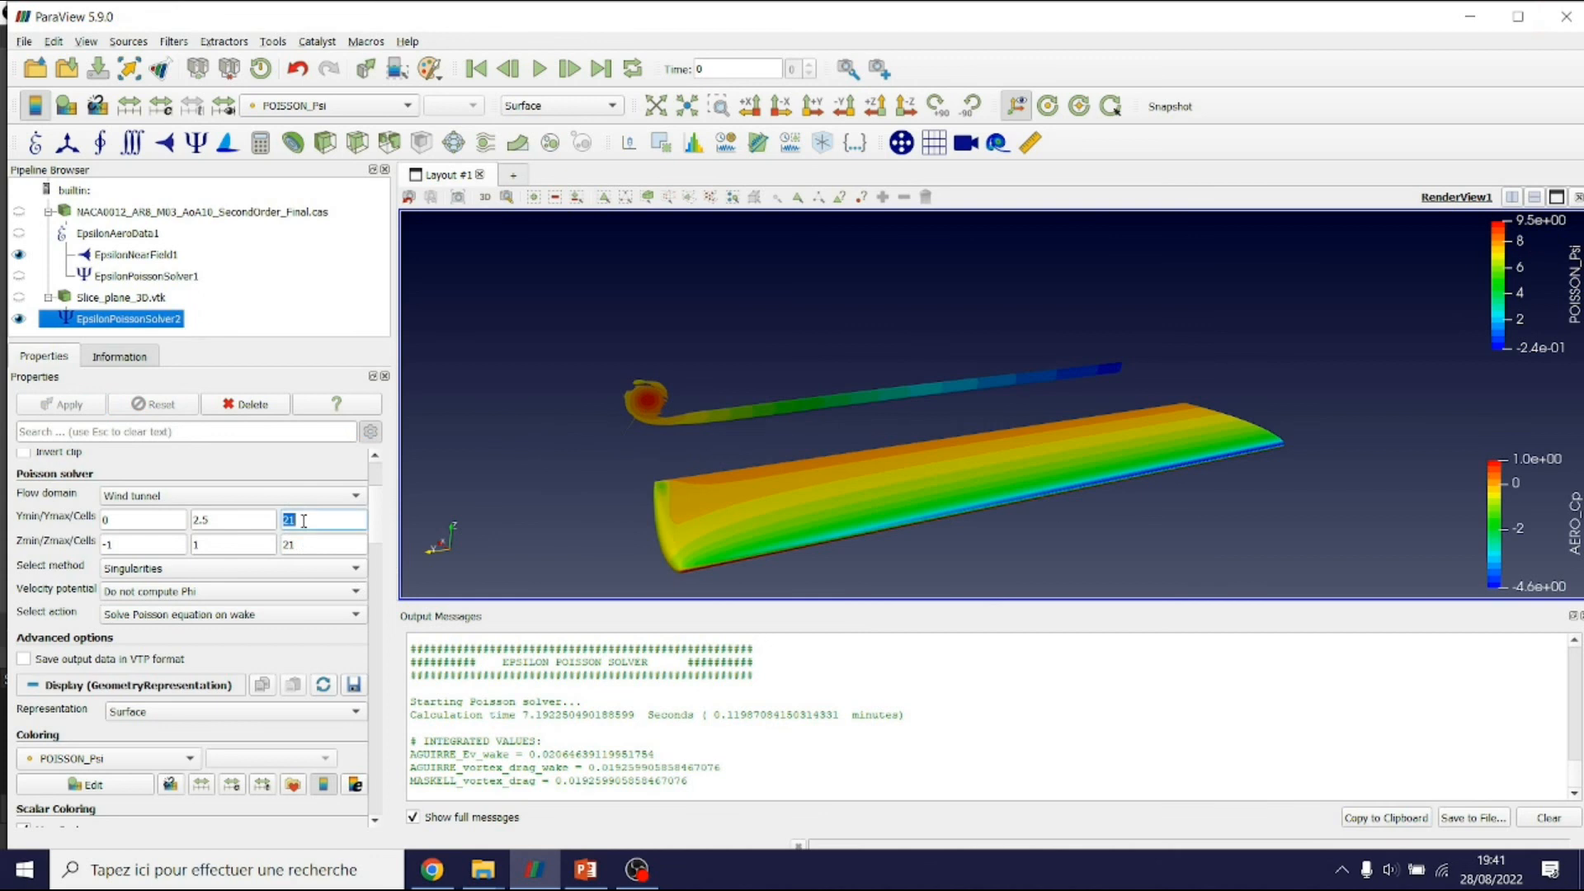
Check the 21-cell count and the reported calculation time in Output Messages
double_click(308, 522)
left_click(542, 716)
double_click(543, 716)
right_click(543, 716)
left_click(693, 424)
Colour the wake by POISSON_Vorticity_x
left_click(330, 105)
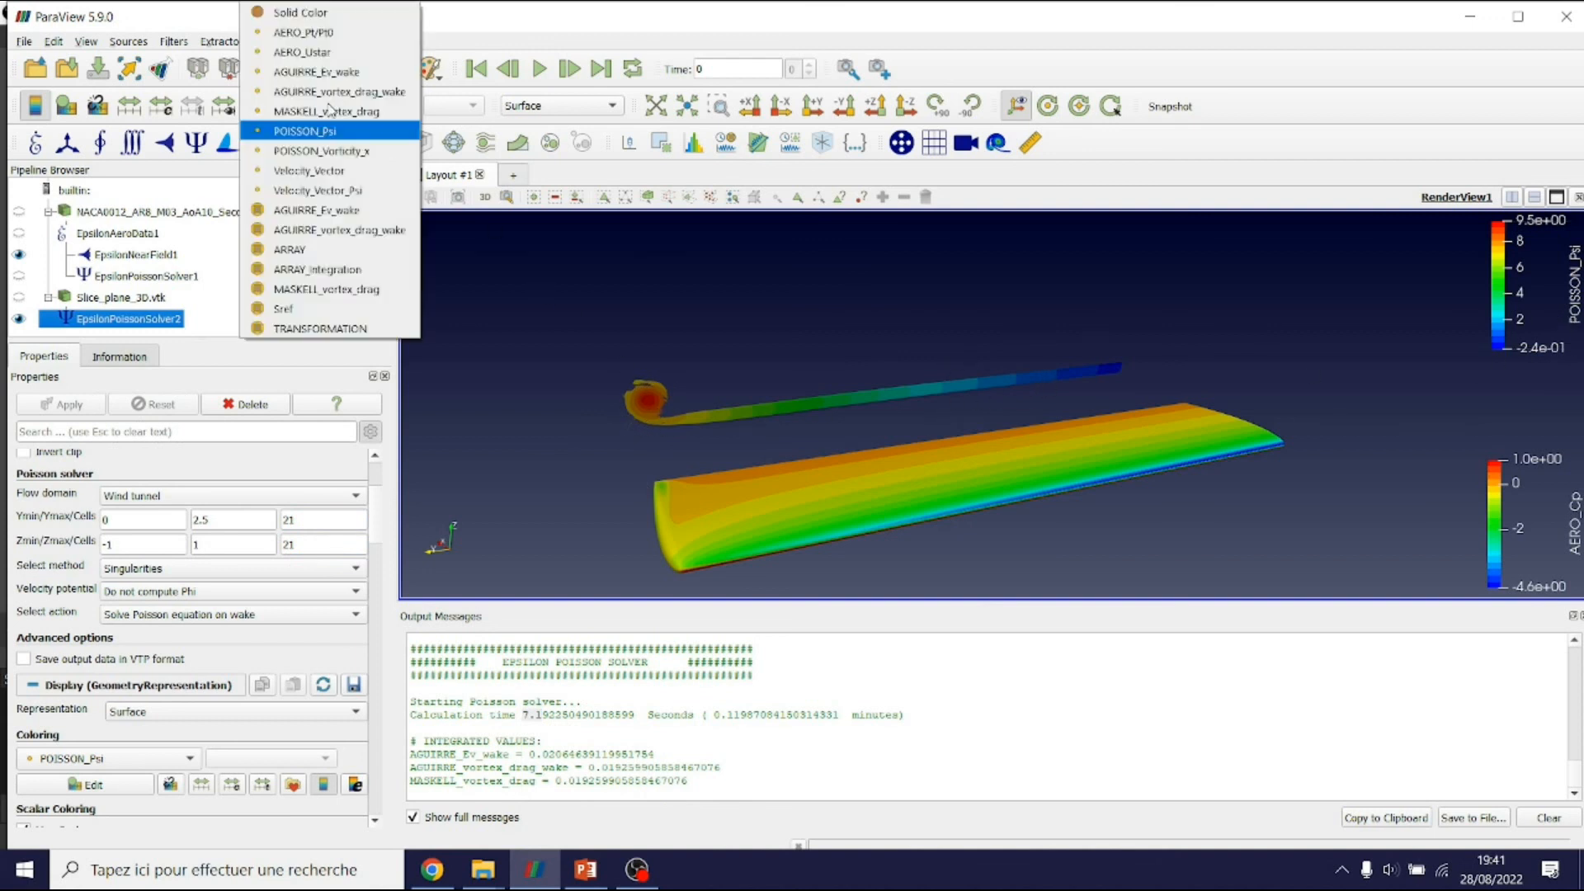
left_click(324, 151)
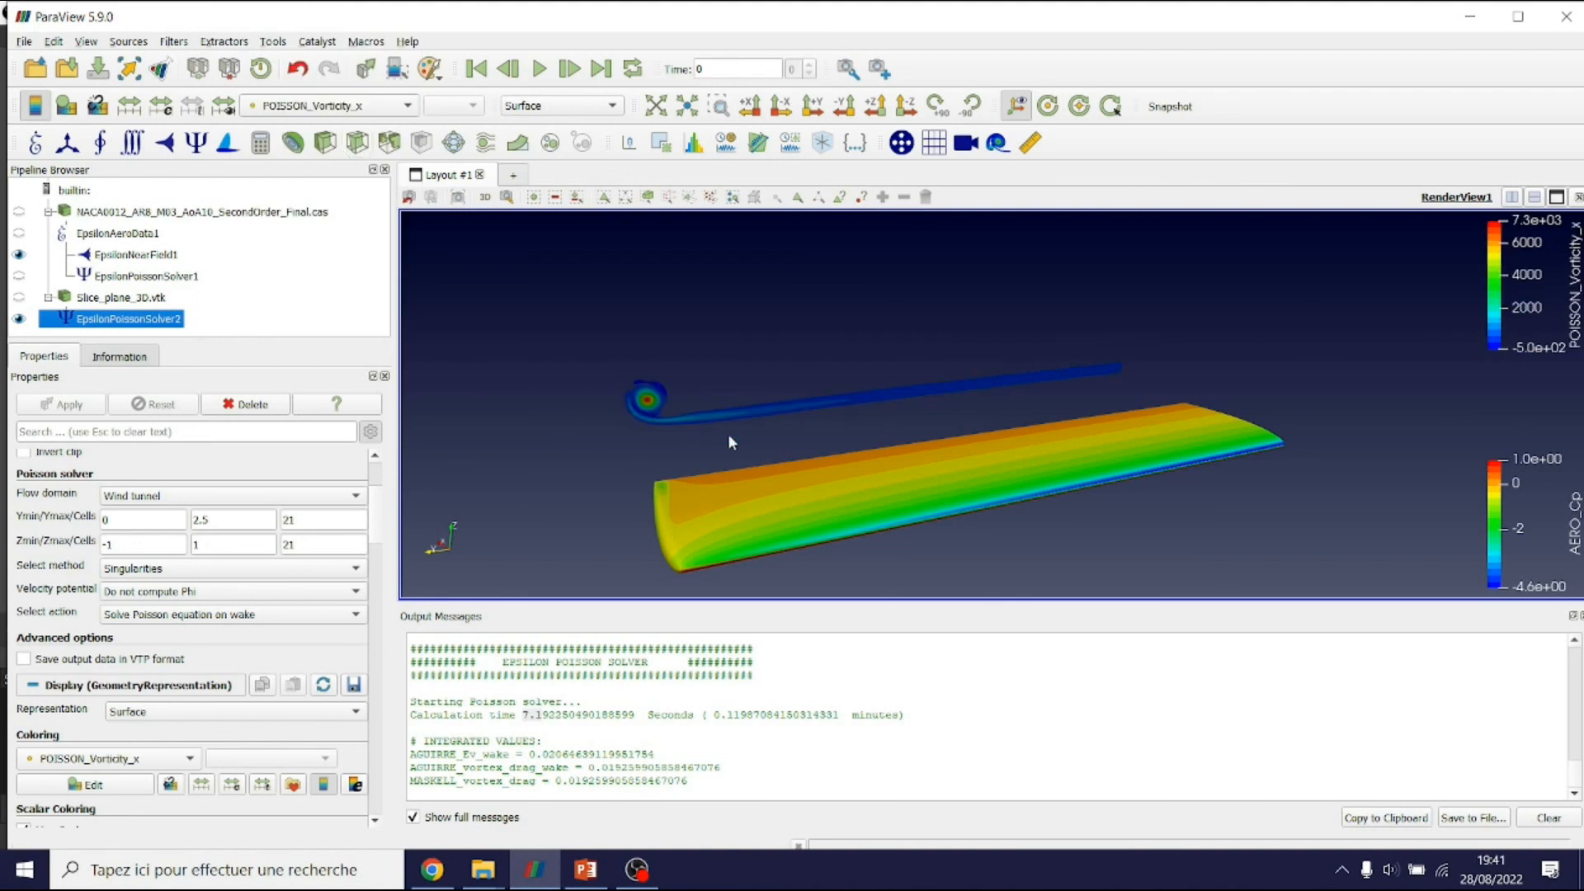
left_click(378, 107)
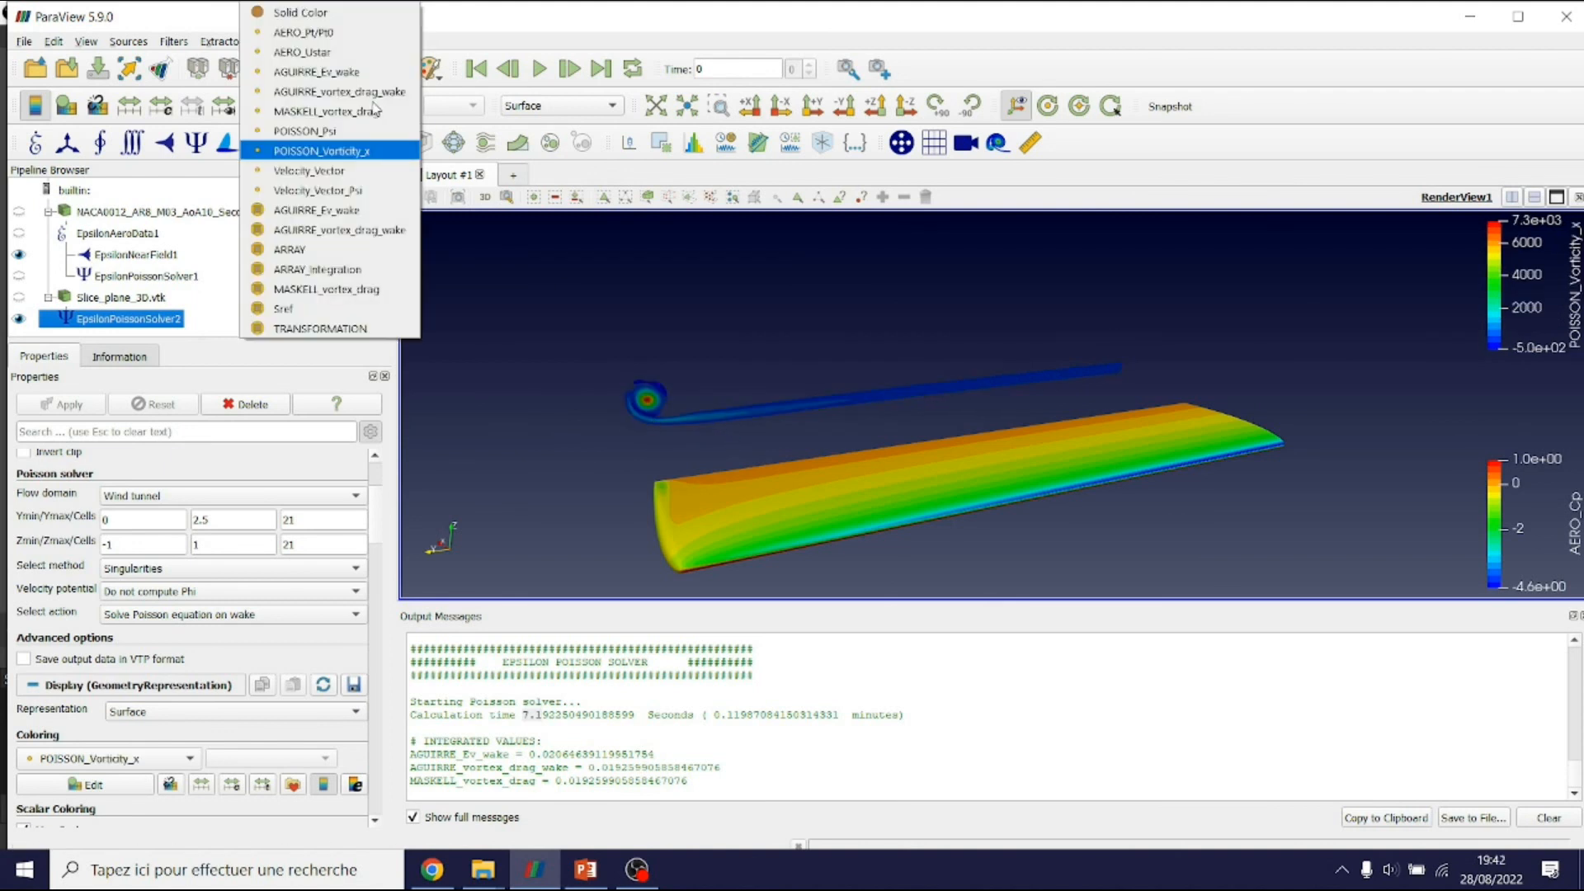
Colour the wake by MASKELL_vortex_drag and highlight the Maskell drag value in the log
left_click(336, 114)
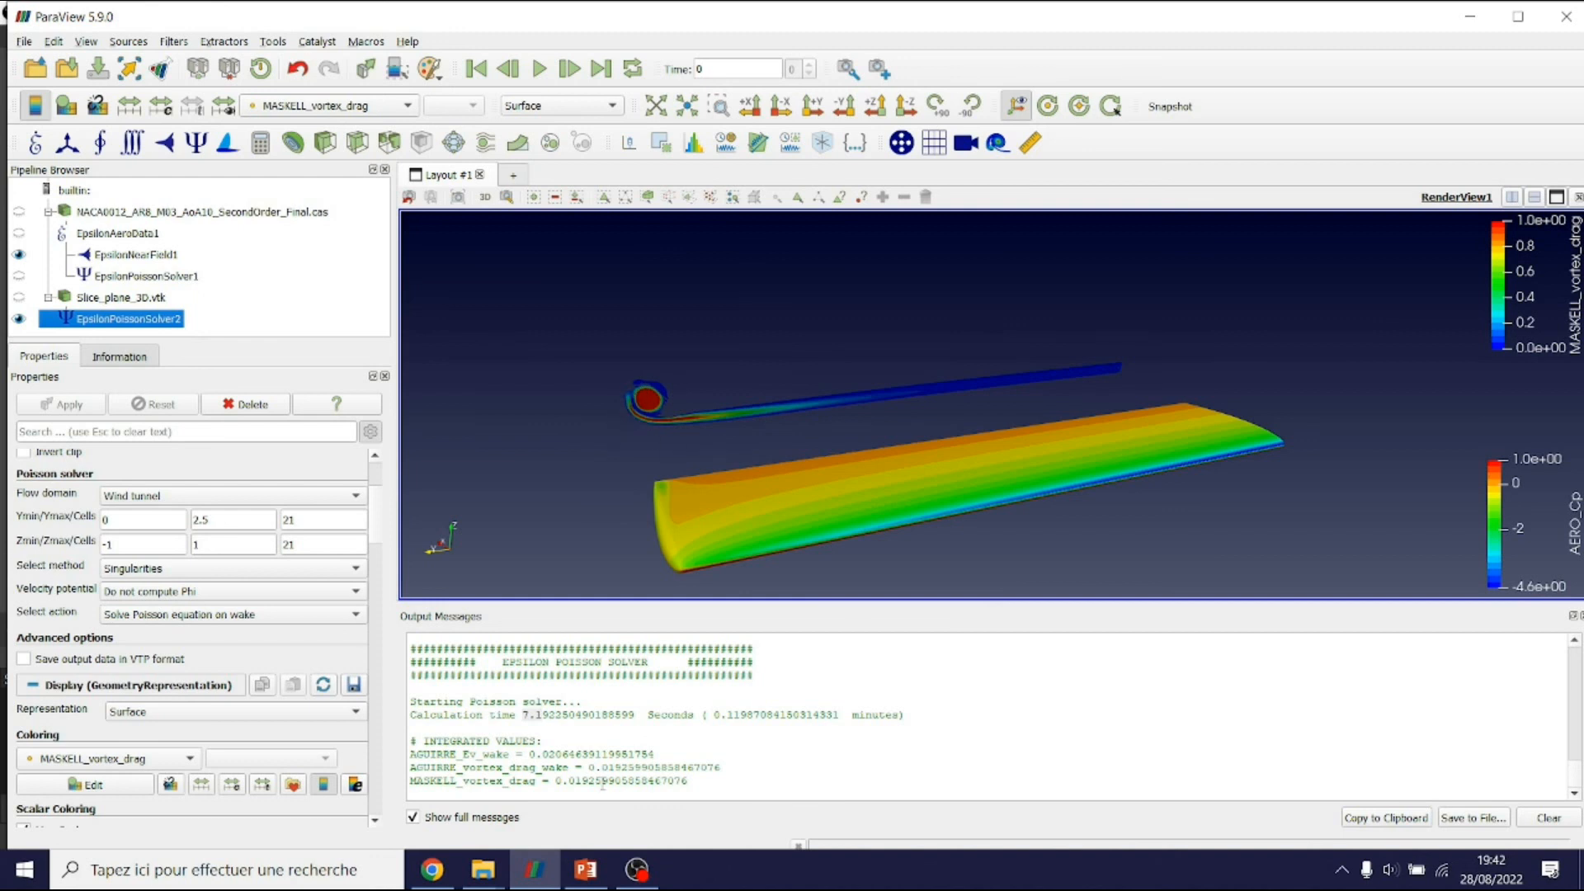
left_click_drag(595, 781, 576, 780)
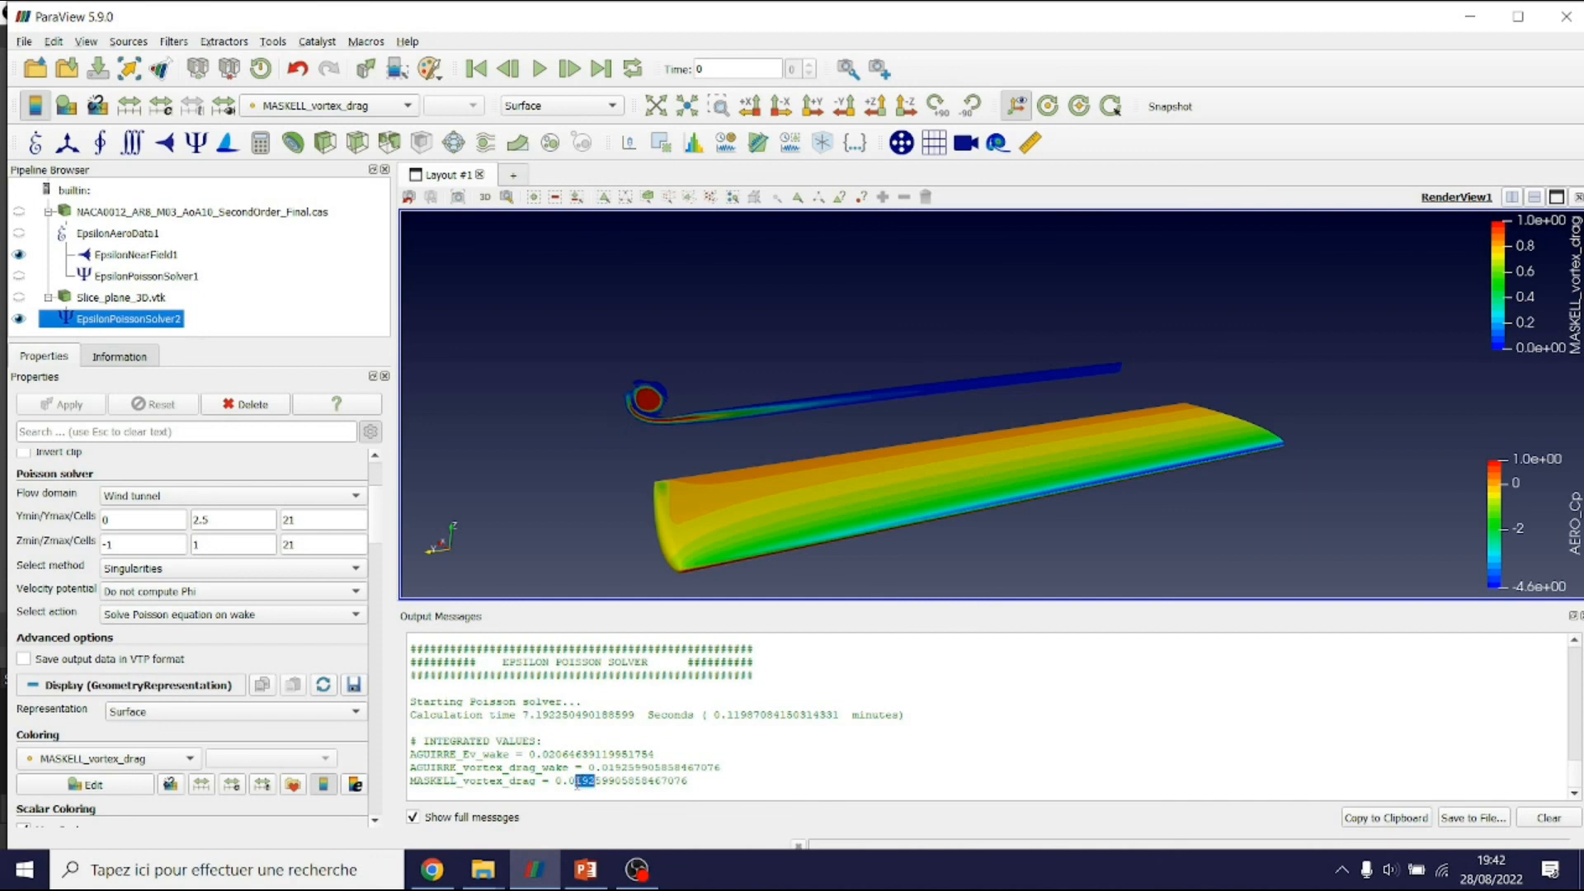